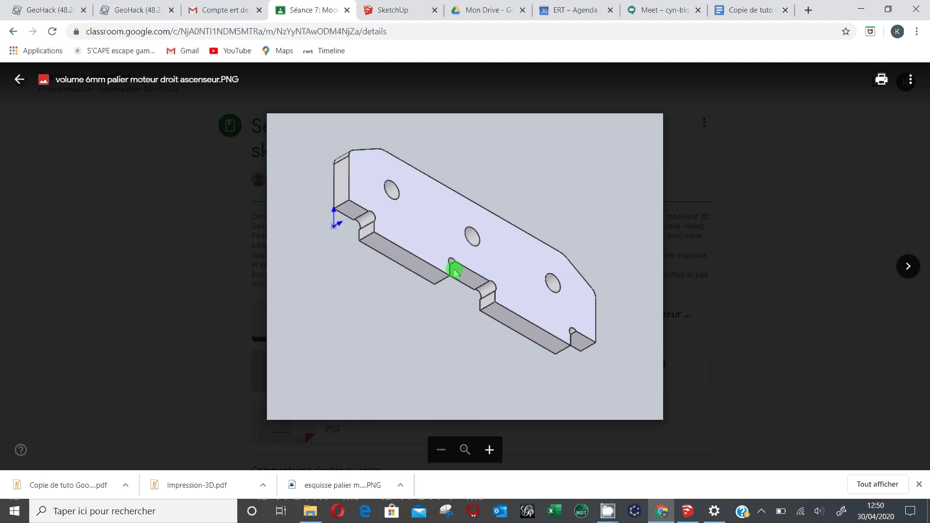
Close the 6 mm volume image and open the dimensioned sketch image esquisse palier moteur droit ascenseur.PNG.
click(215, 271)
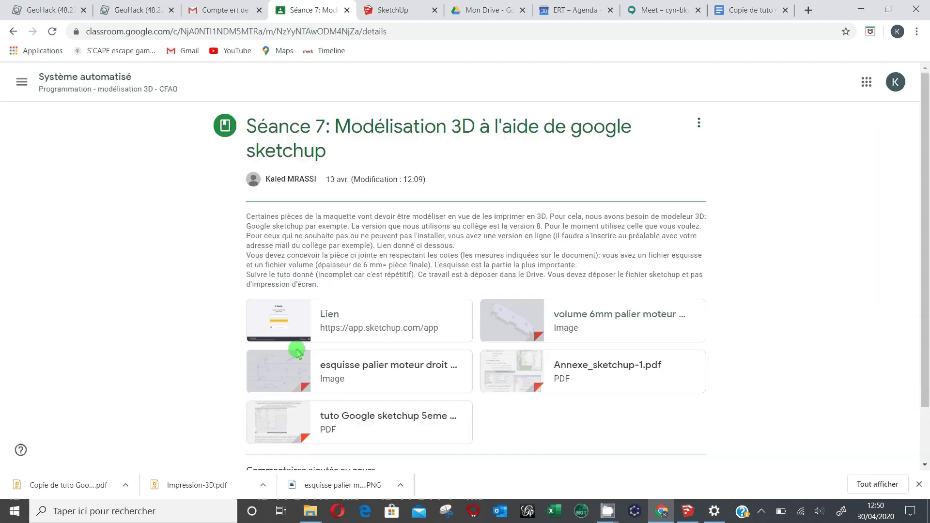
click(338, 371)
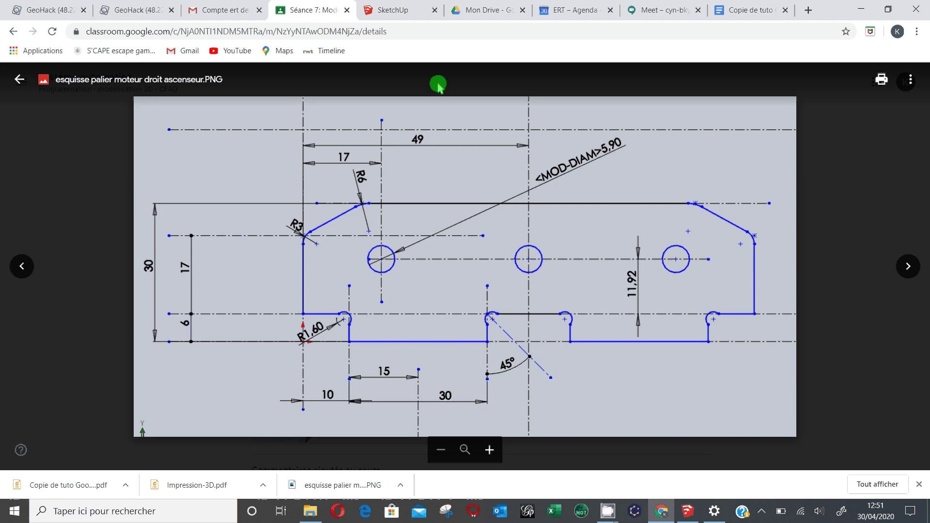
Switch to SketchUp and open the first plate model, the Ascenseur sketch, from the 5.5.6 project folder.
click(394, 13)
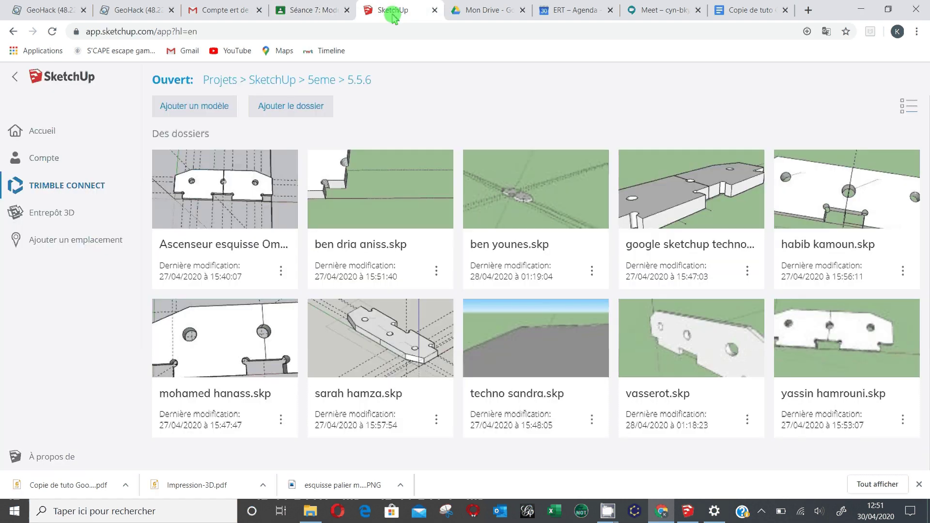
click(553, 206)
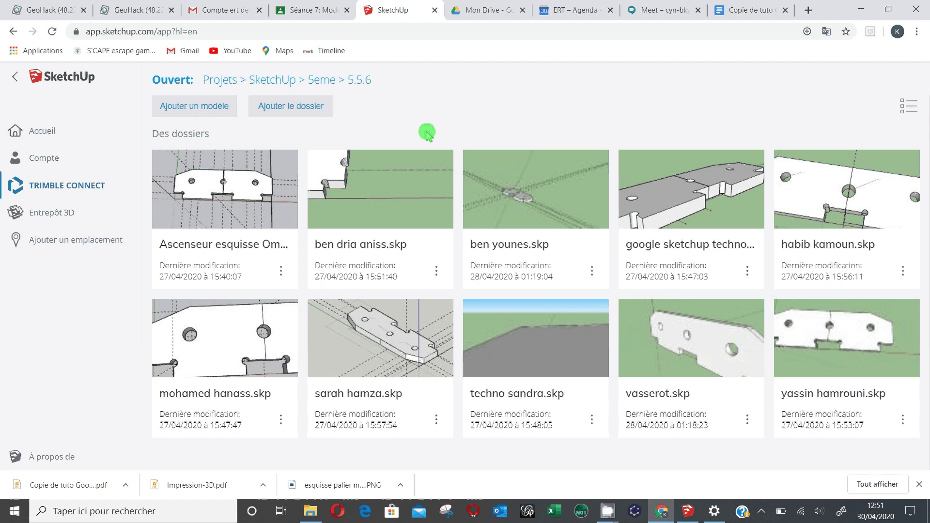
click(453, 256)
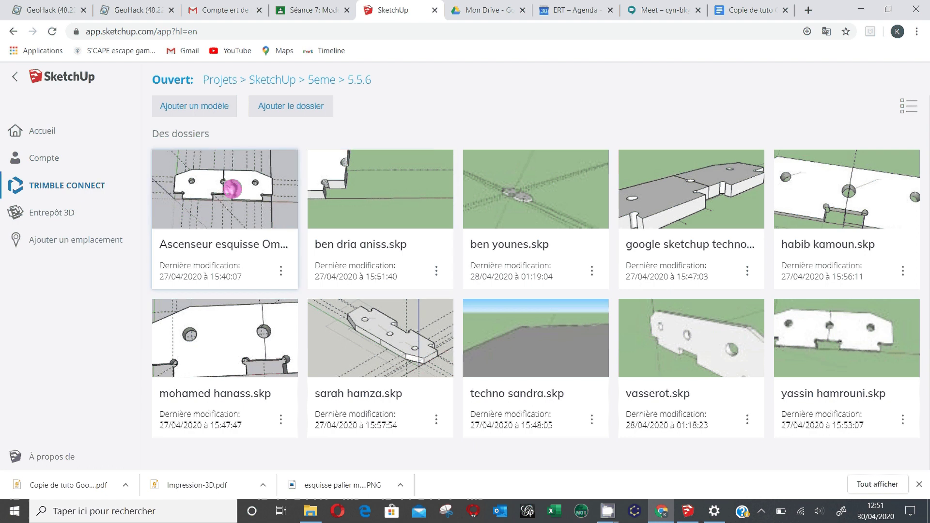
click(232, 189)
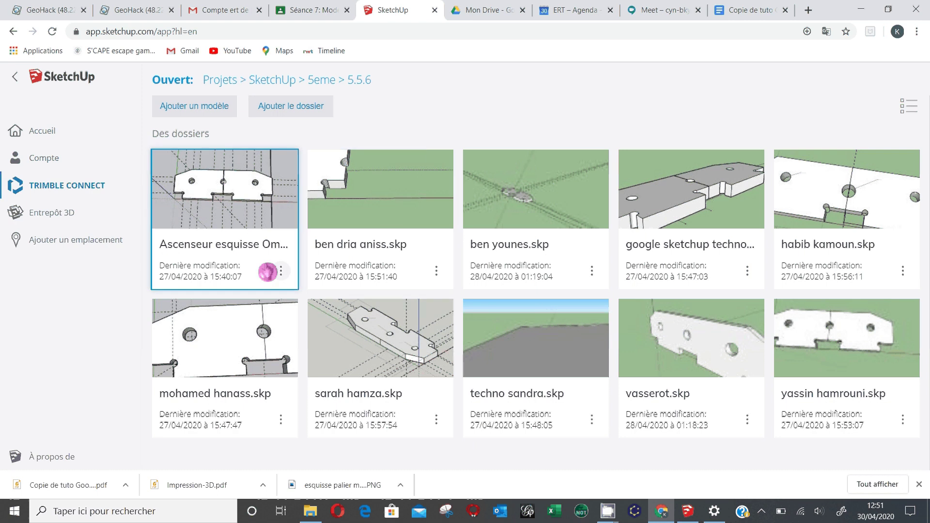
click(267, 271)
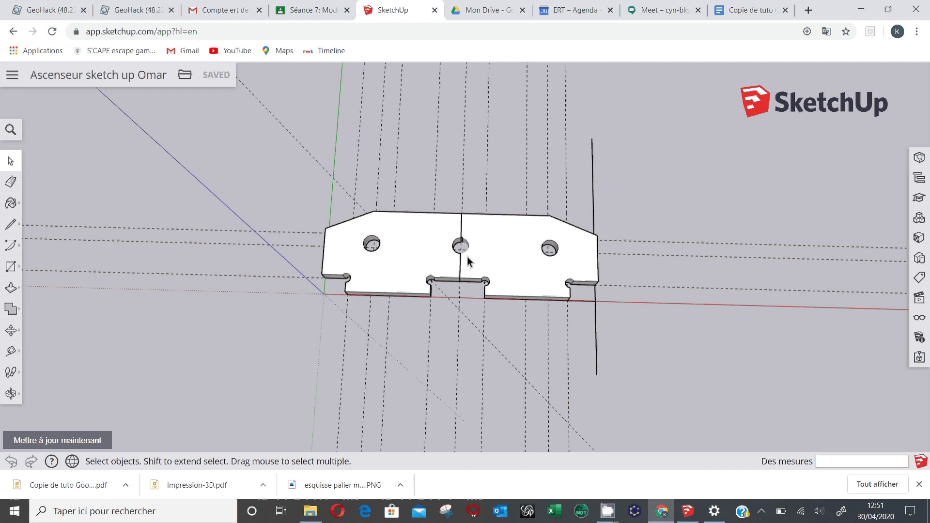
Examine the plate's central hole, the notches and the line across its middle from several angles.
mouse_move(468, 262)
middle_down()
mouse_move(519, 290)
mouse_move(473, 253)
middle_up()
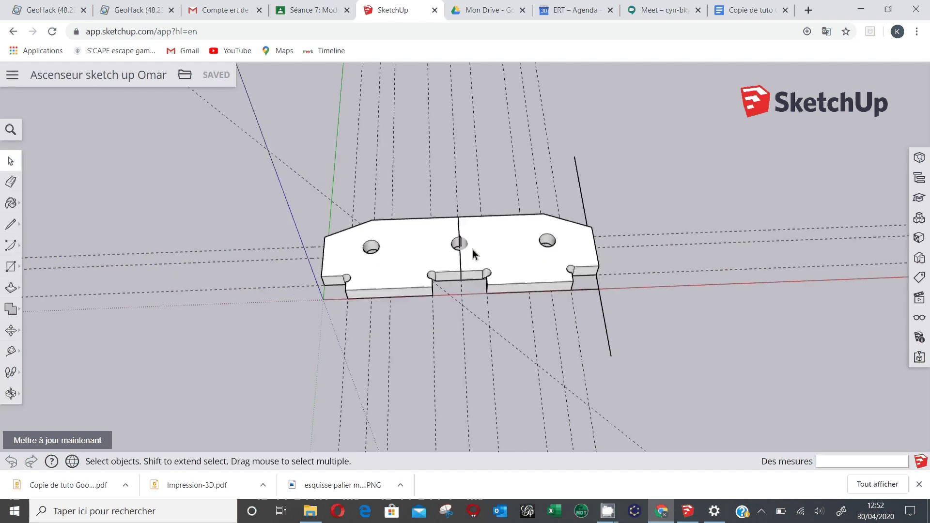
scroll(473, 253, up, 5)
scroll(455, 250, up, 2)
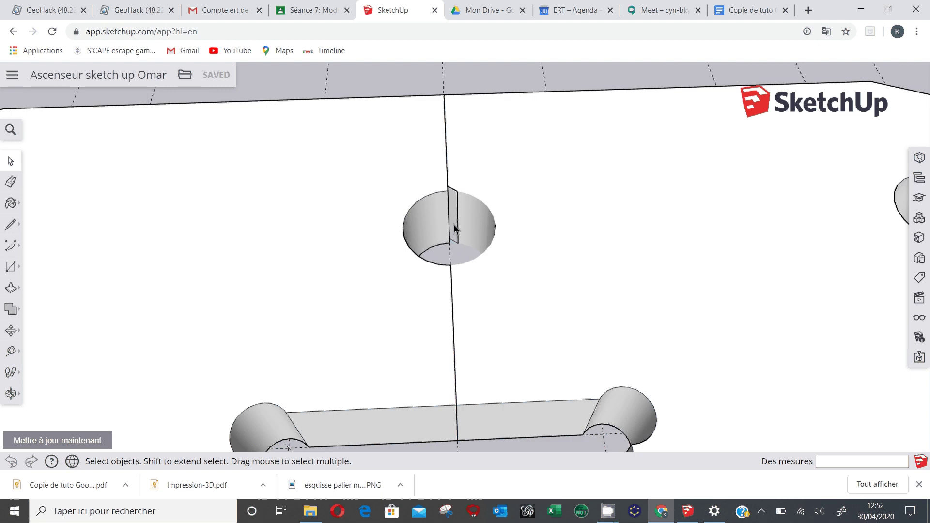
middle_drag(454, 229, 402, 202)
scroll(402, 202, down, 5)
scroll(362, 287, up, 3)
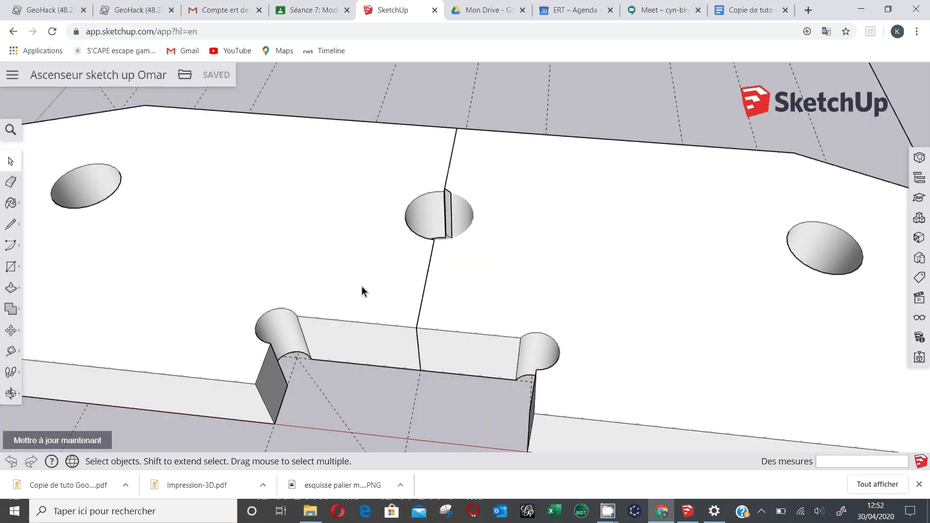
scroll(361, 285, down, 3)
click(495, 305)
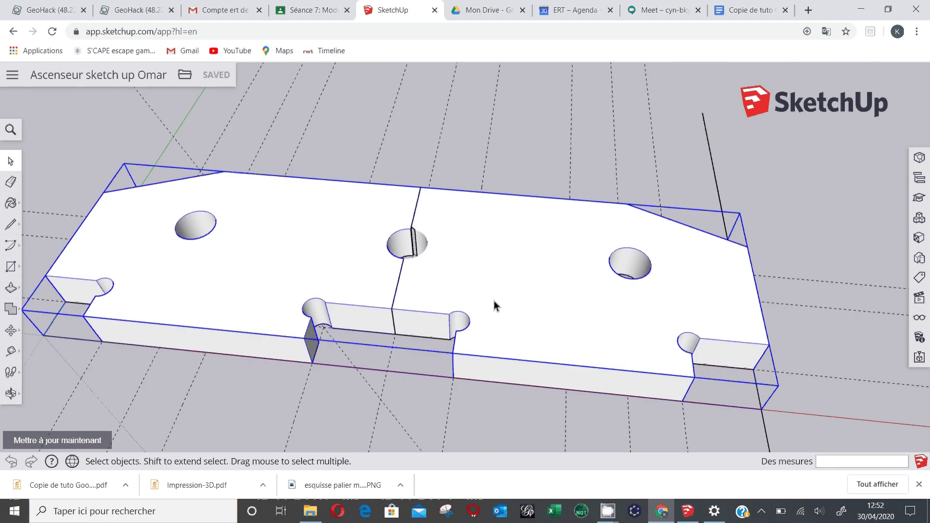
shift+middle_drag(495, 305, 429, 205)
right_click(432, 225)
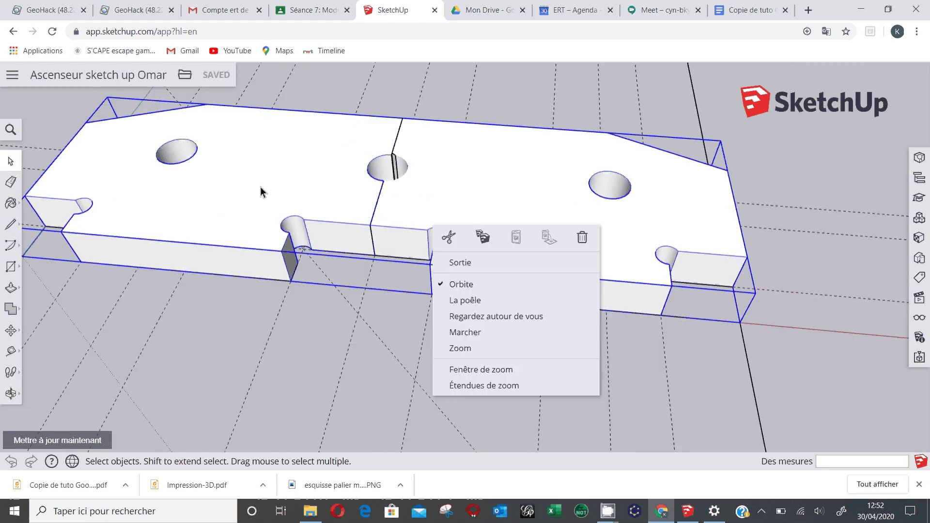
Leave the model name unchanged, return to the 5.5.6 project folder and open the second model, the half plate.
click(90, 81)
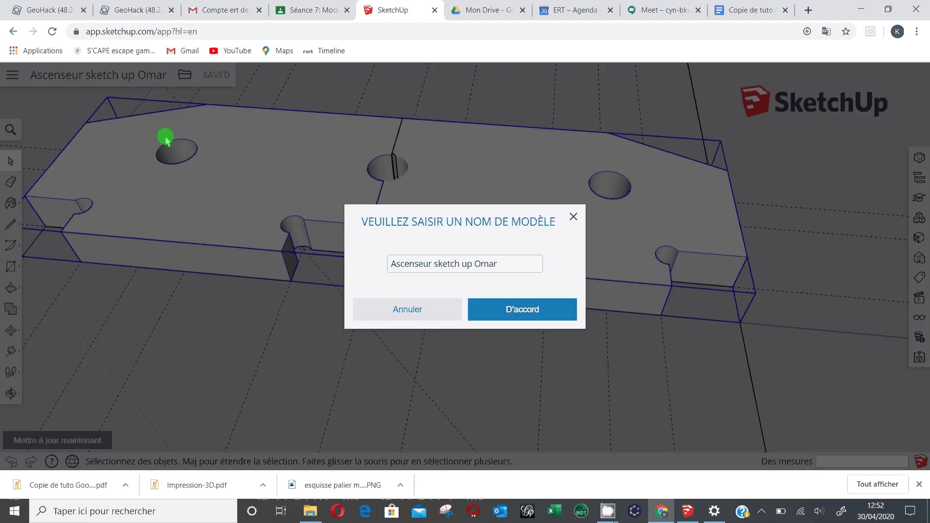
click(435, 307)
click(19, 77)
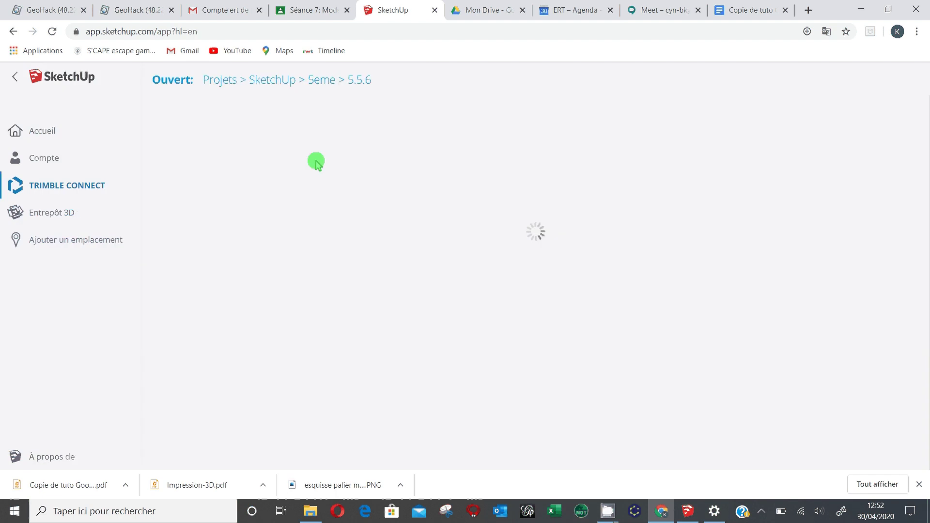
click(374, 200)
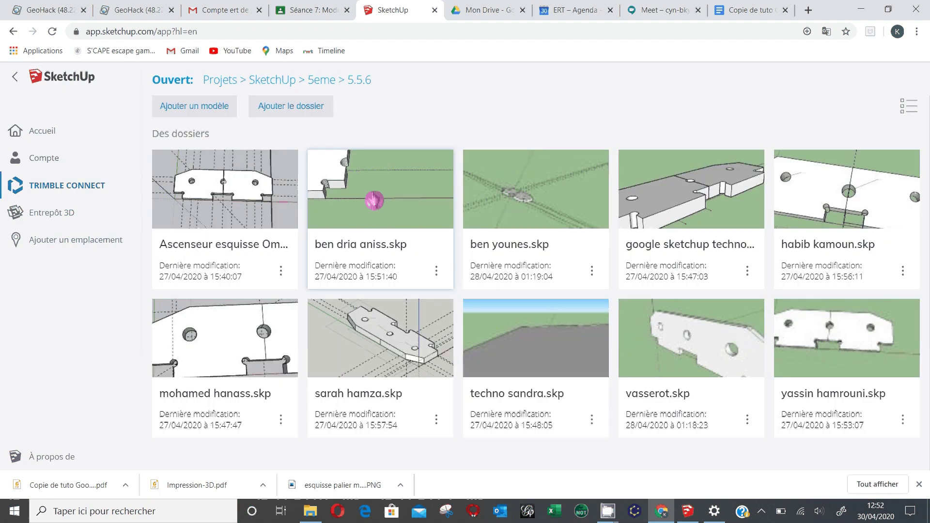
click(351, 182)
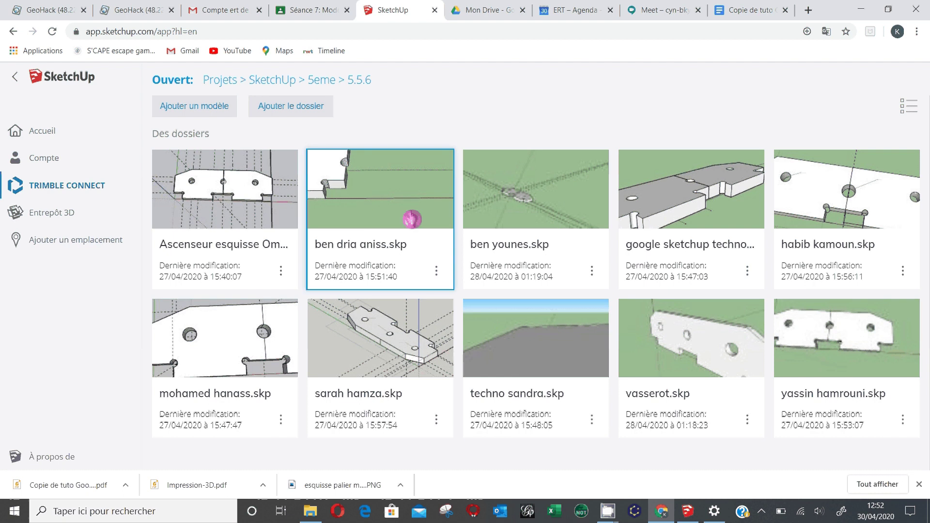
click(421, 225)
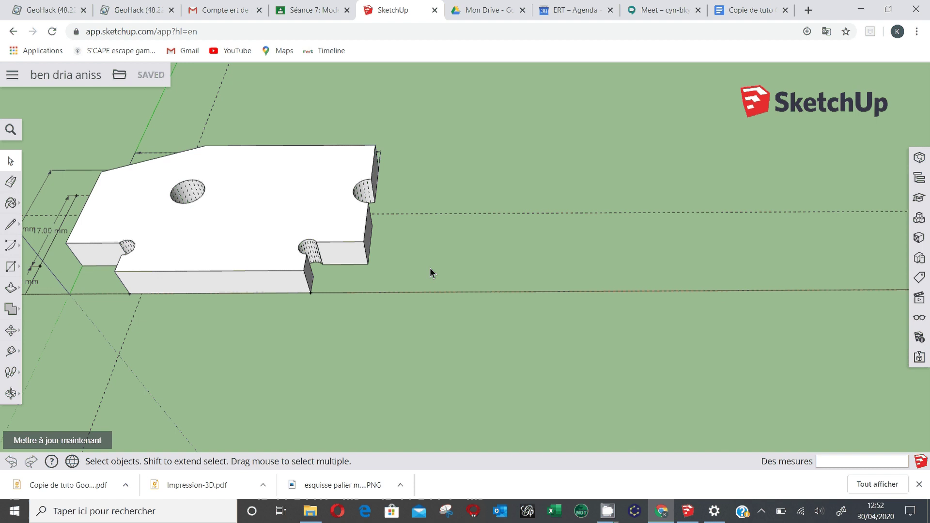
Try to copy the selected group of the half plate and paste it beside the original.
click(272, 228)
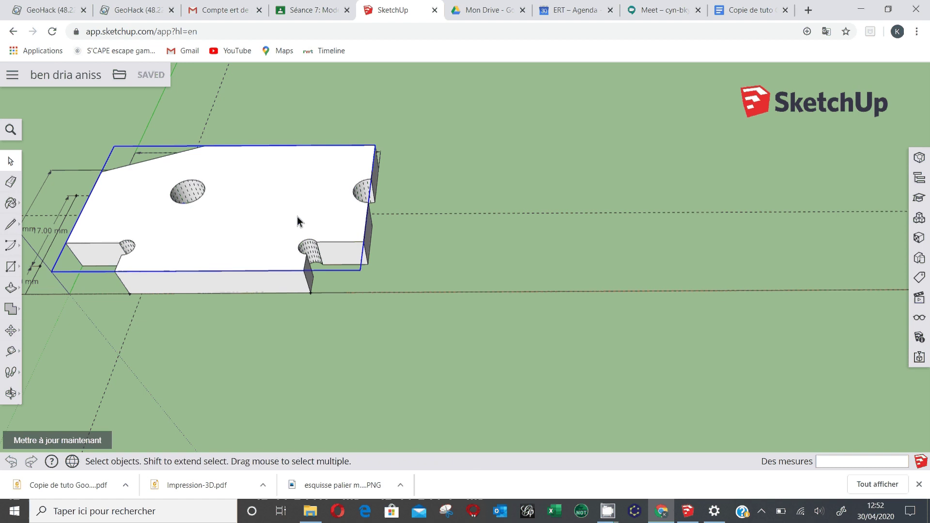
key(o)
drag(357, 259, 122, 224)
key(space)
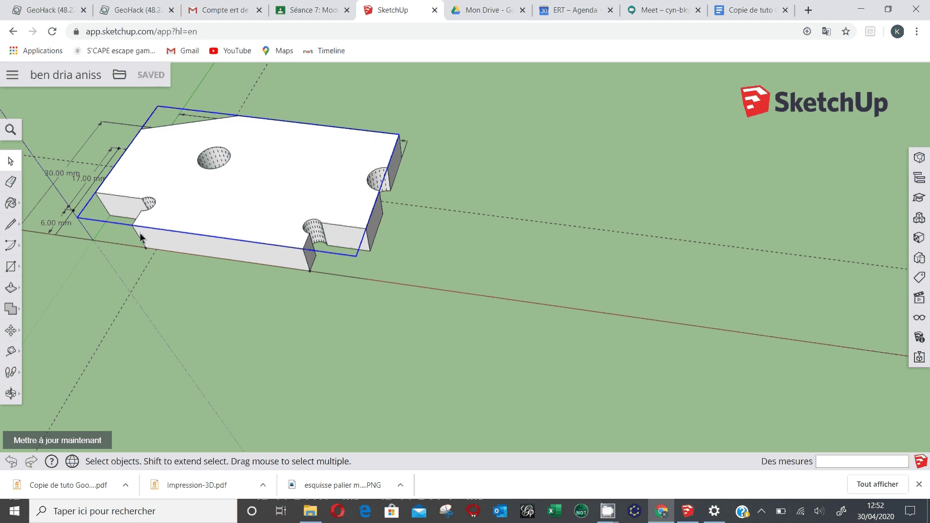
scroll(140, 237, up, 1)
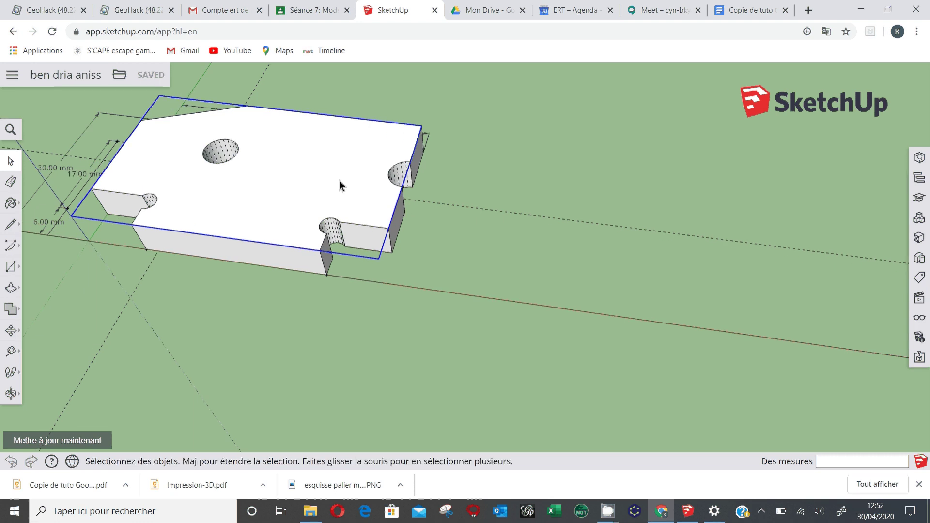
right_click(339, 180)
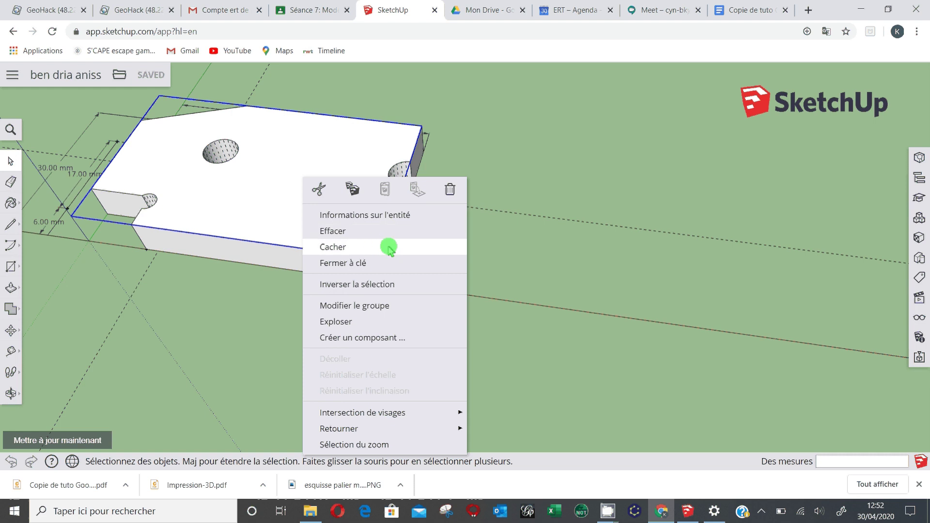
click(262, 200)
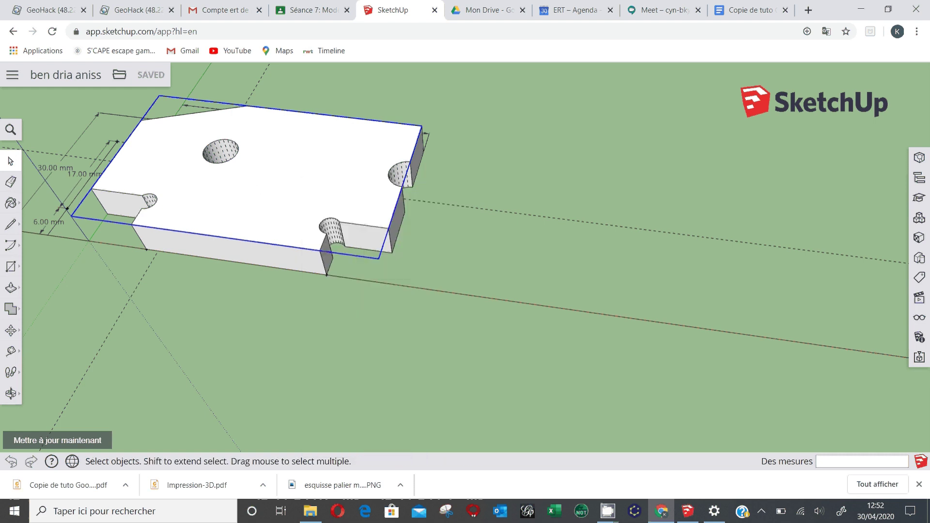
right_click(254, 186)
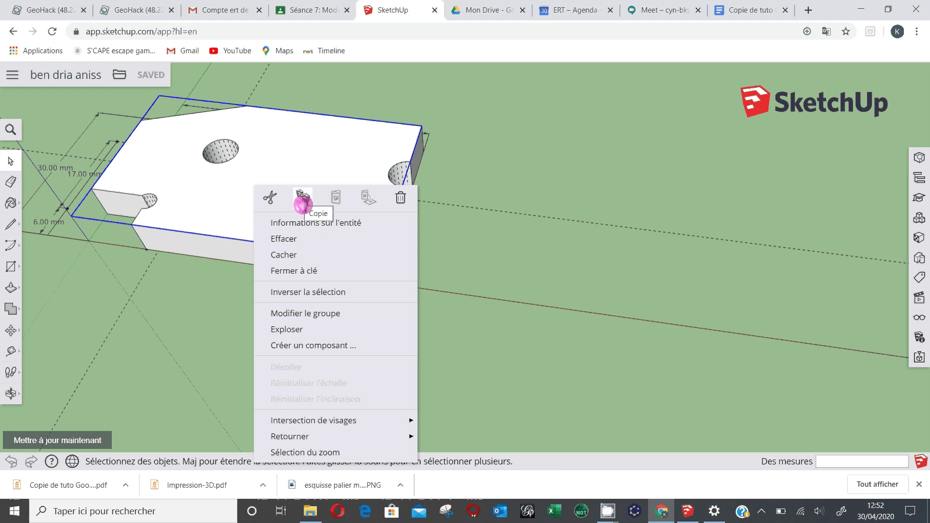
click(302, 203)
right_click(304, 199)
click(393, 212)
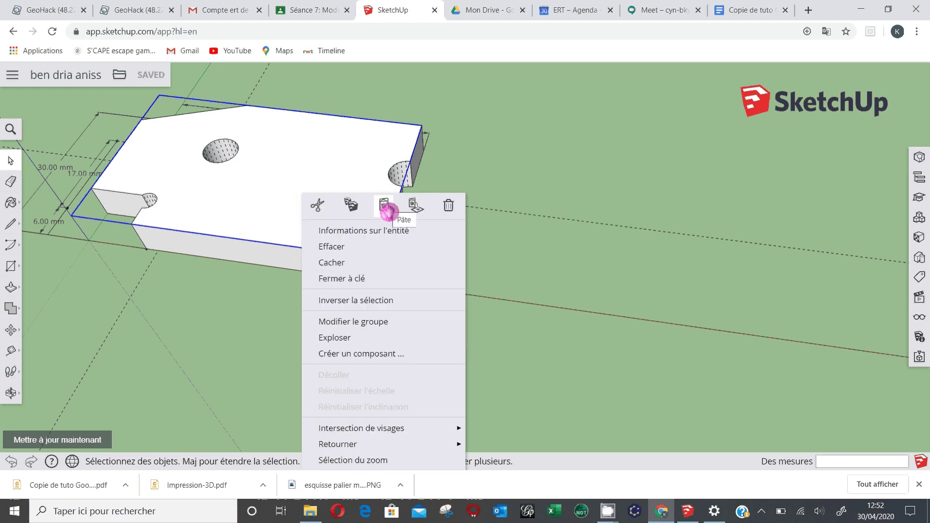
click(387, 212)
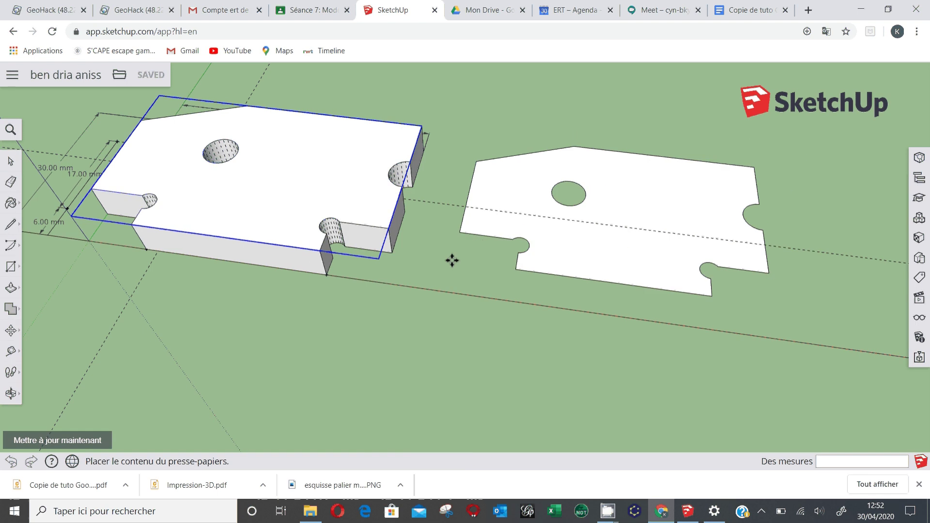
key(Escape)
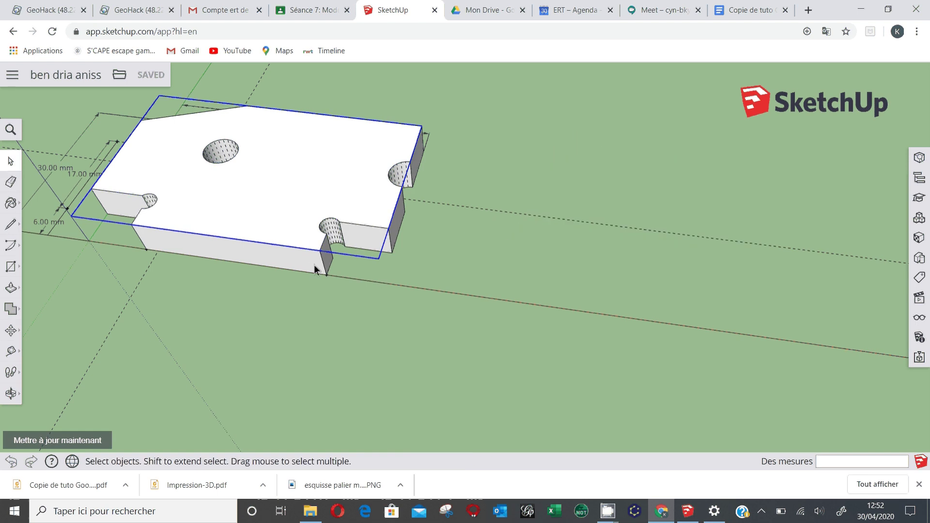
Select all the connected geometry of the half plate's body and make it a group.
middle_drag(314, 269, 311, 239)
click(301, 242)
triple_click(301, 242)
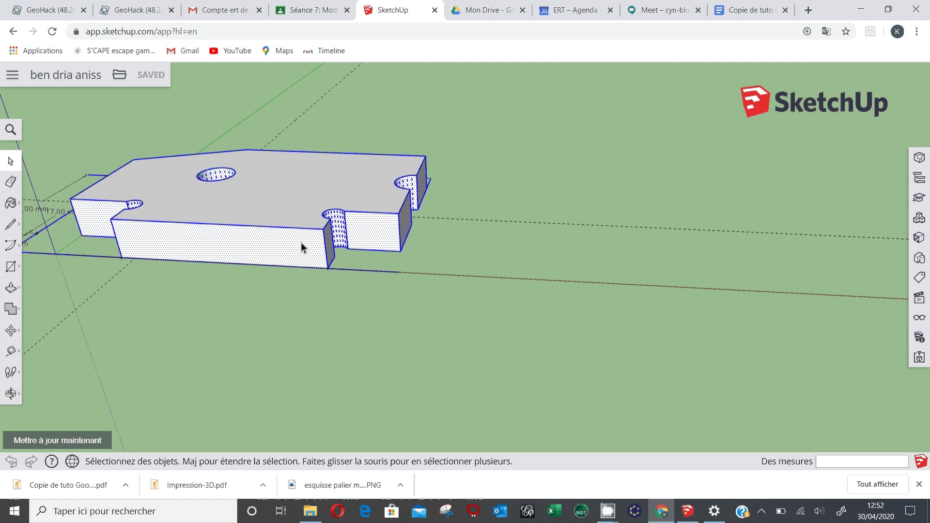
right_click(301, 243)
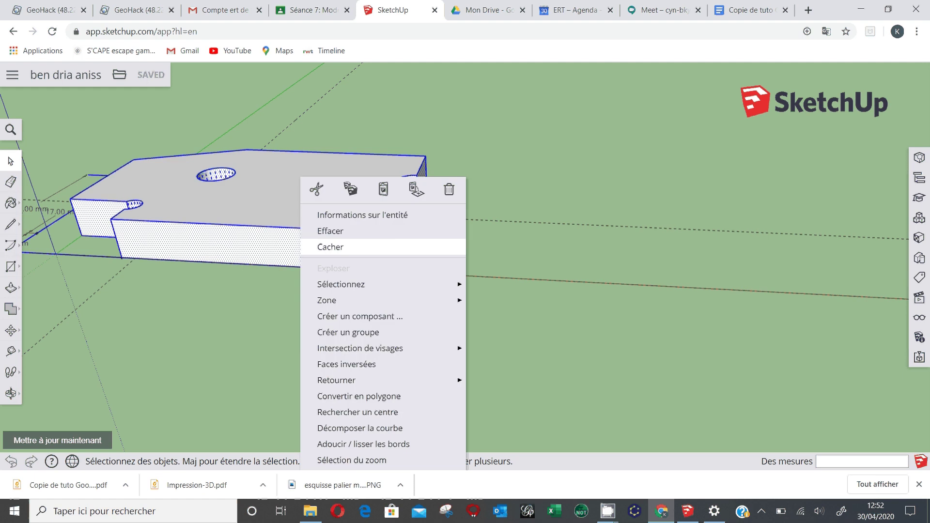
click(378, 333)
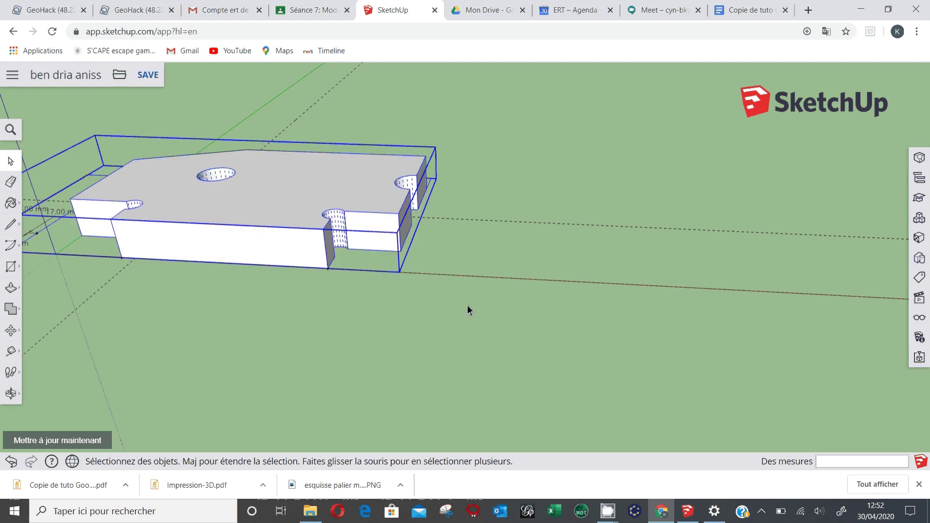
Try to copy the half plate again and place the pasted copy beside the newly grouped body.
right_click(299, 213)
click(347, 208)
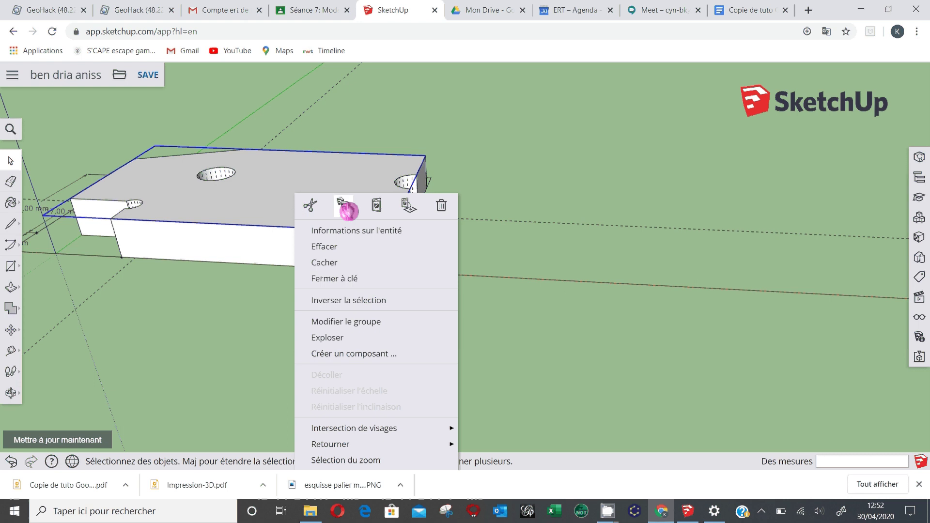
right_click(420, 222)
click(483, 235)
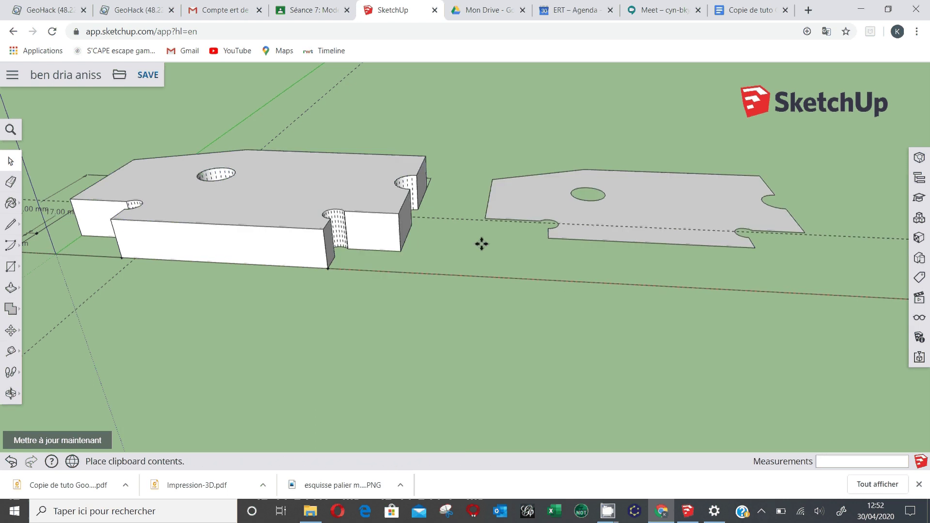
click(318, 206)
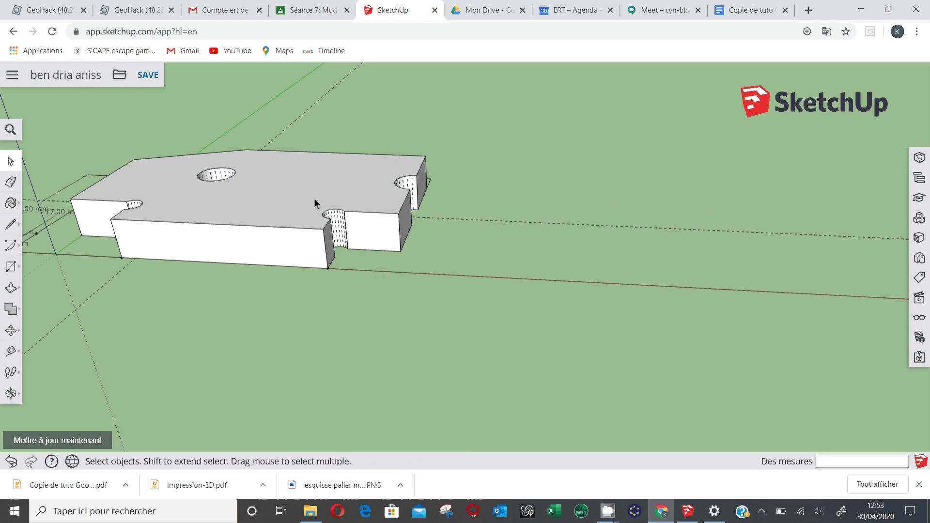
Select all the connected geometry inside the half plate's body group and group it again.
triple_click(300, 235)
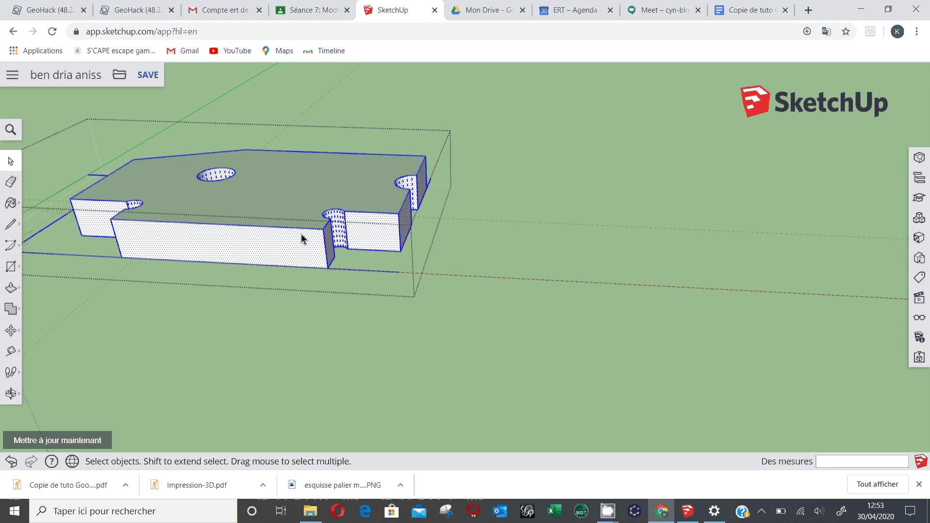
right_click(305, 240)
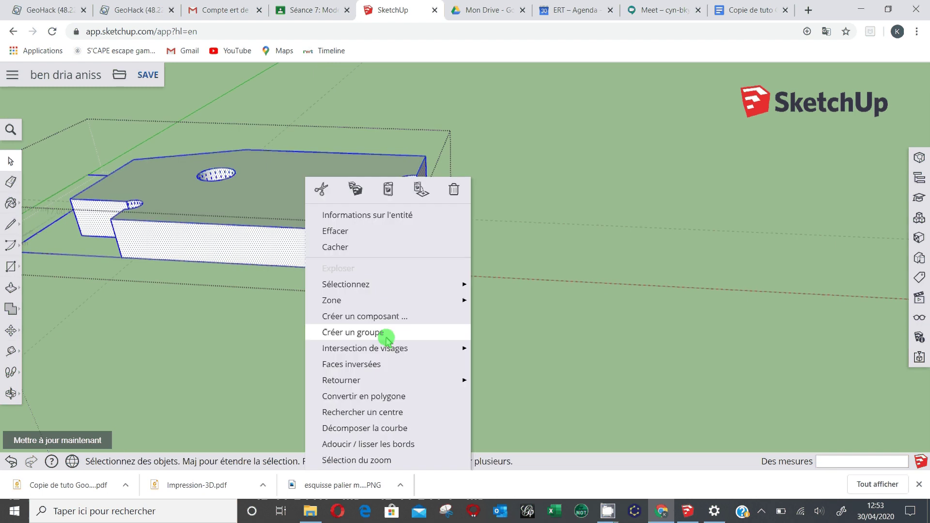
click(386, 331)
click(387, 330)
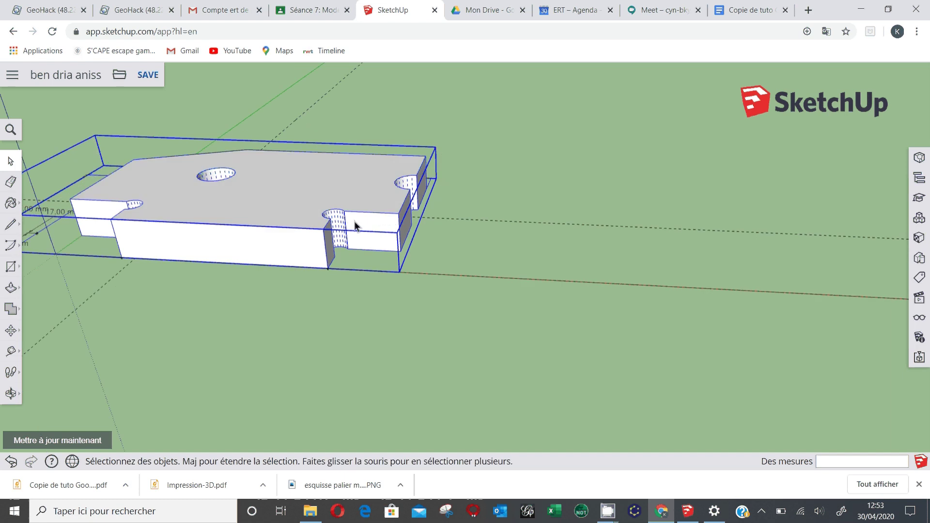
Try to copy the half plate's body group and paste the copy beside the original.
right_click(356, 226)
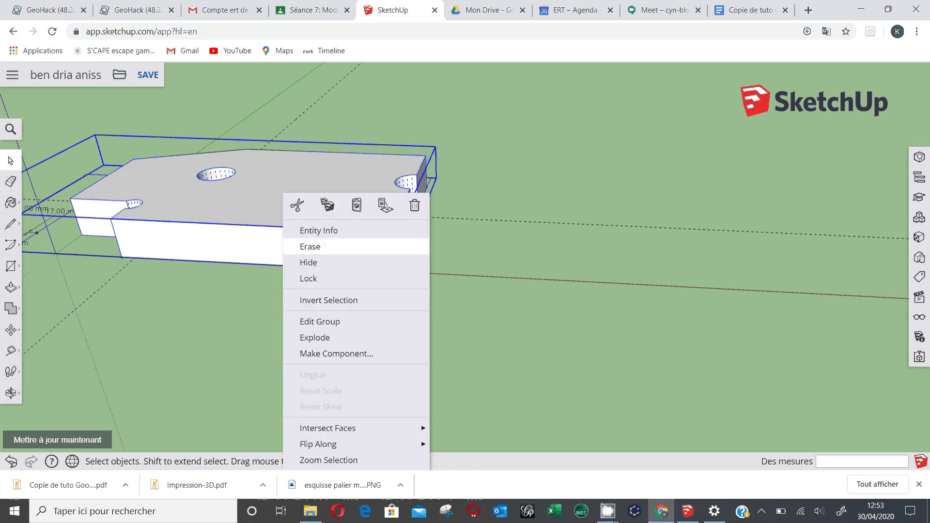
click(334, 206)
right_click(367, 209)
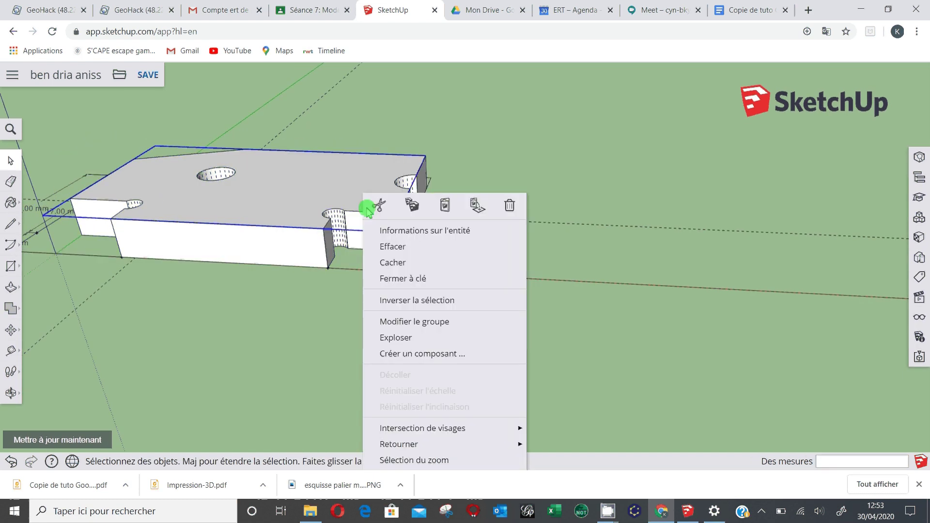
click(446, 206)
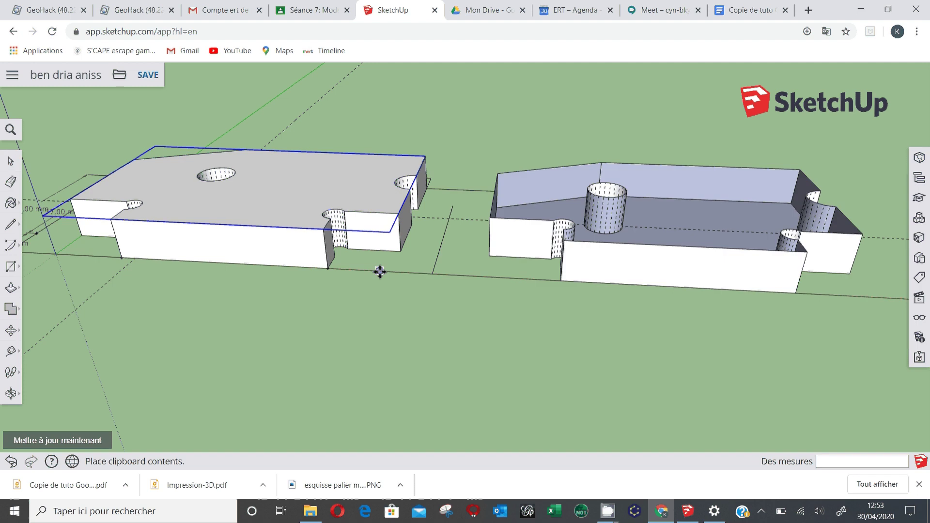
key(Escape)
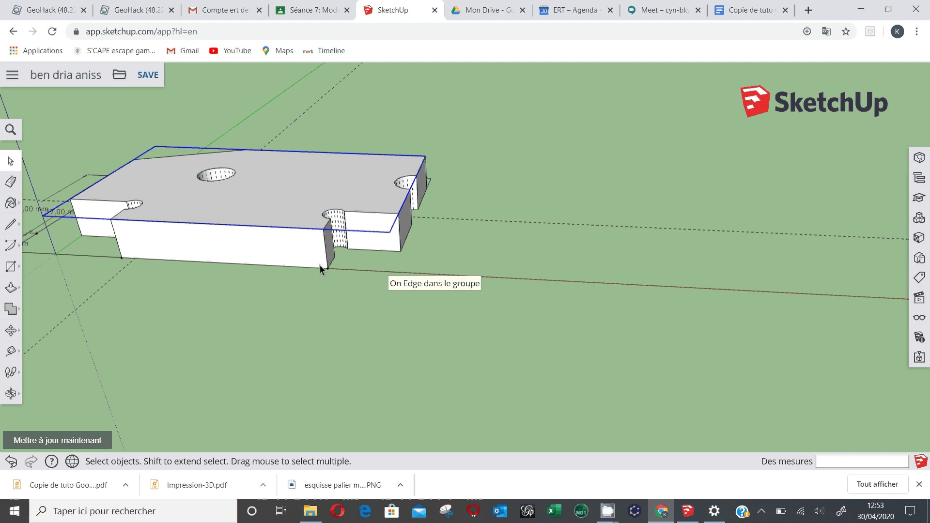
Select the half plate's body group and copy it to the clipboard again.
middle_drag(321, 270, 358, 316)
scroll(369, 199, up, 5)
right_click(274, 294)
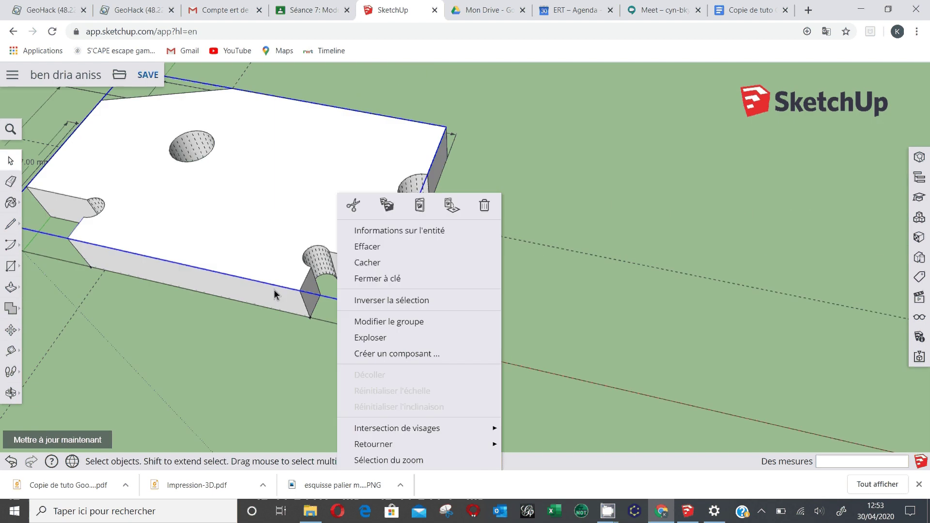
click(271, 294)
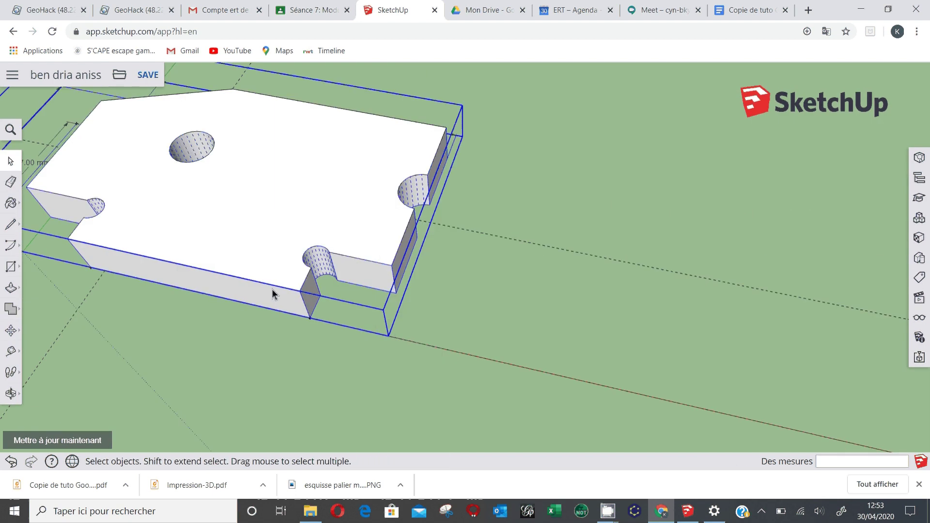
middle_drag(272, 290, 334, 137)
right_click(334, 137)
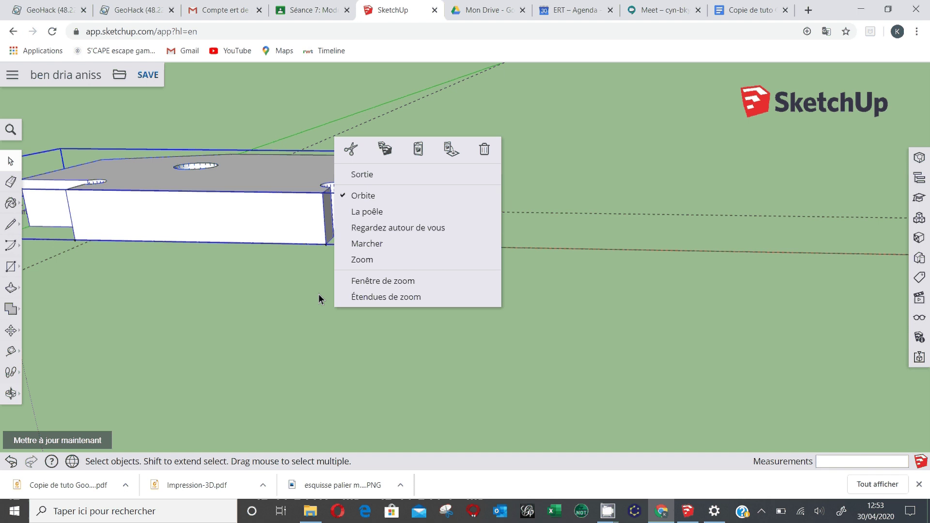
middle_drag(319, 299, 297, 200)
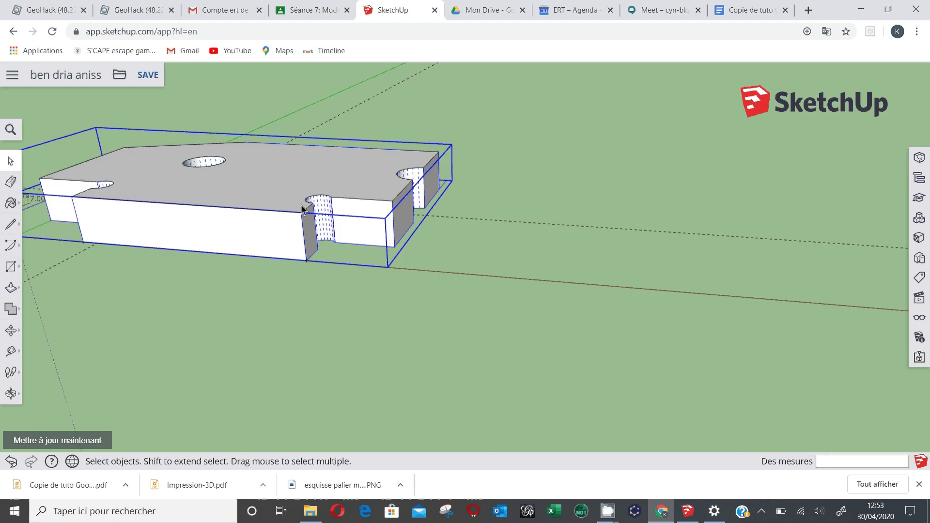
right_click(298, 200)
click(351, 209)
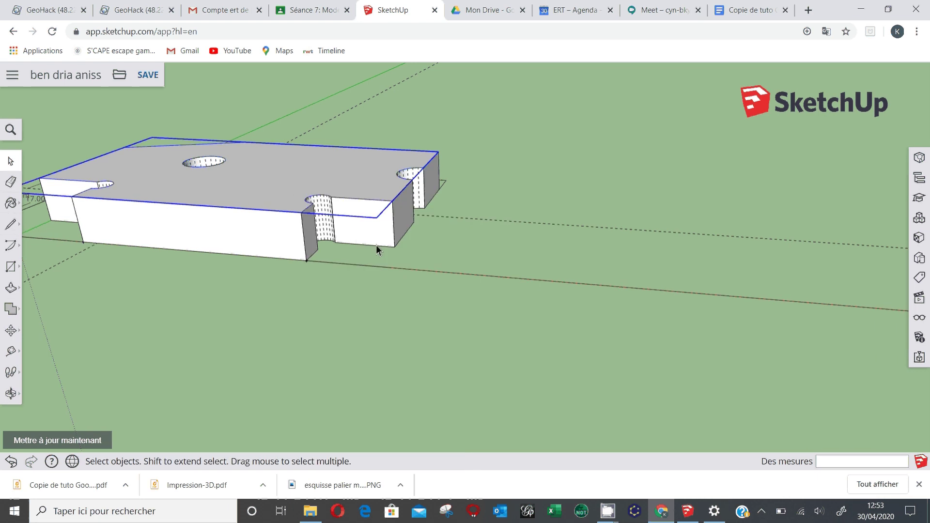
Try again to copy the body group and paste it into the empty space next to the half plate.
right_click(235, 235)
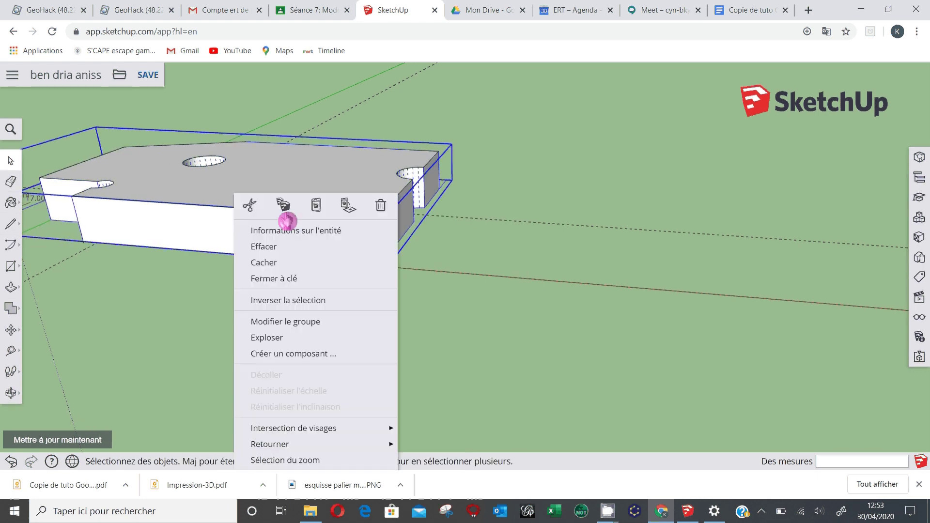
click(285, 213)
right_click(491, 235)
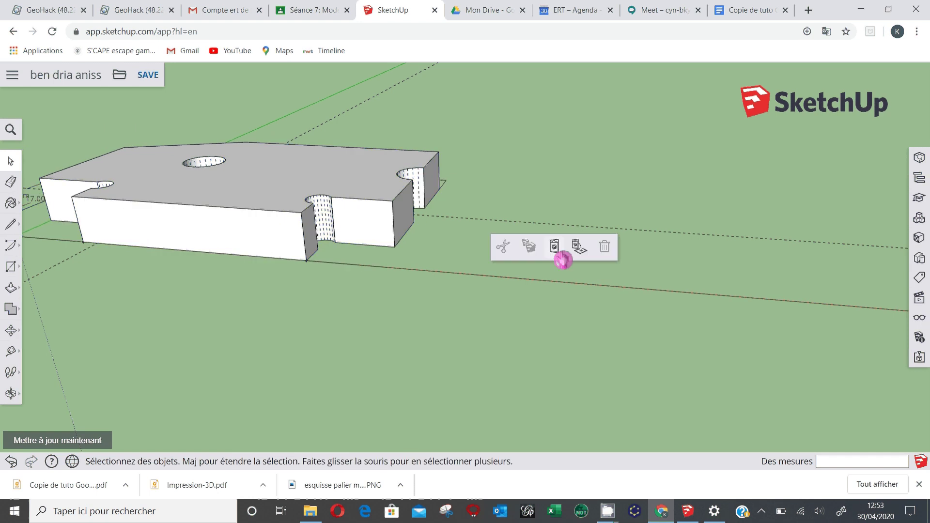
click(555, 250)
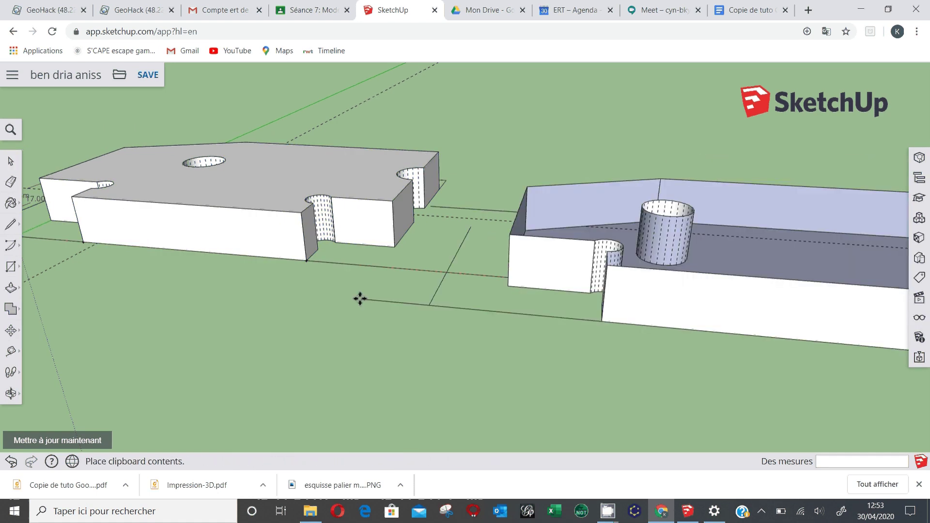
key(Escape)
Group the half plate's body and top face together, and paste a copy of this group beside the original.
click(292, 217)
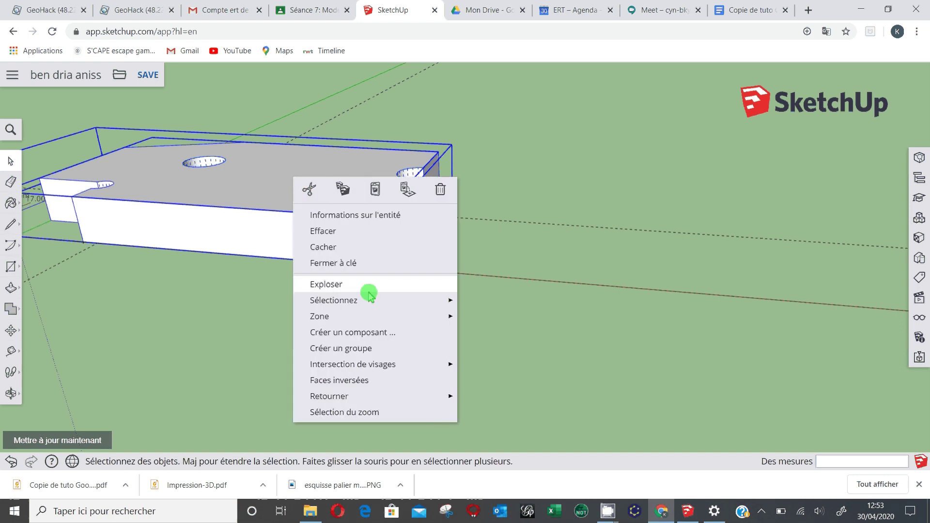
click(374, 348)
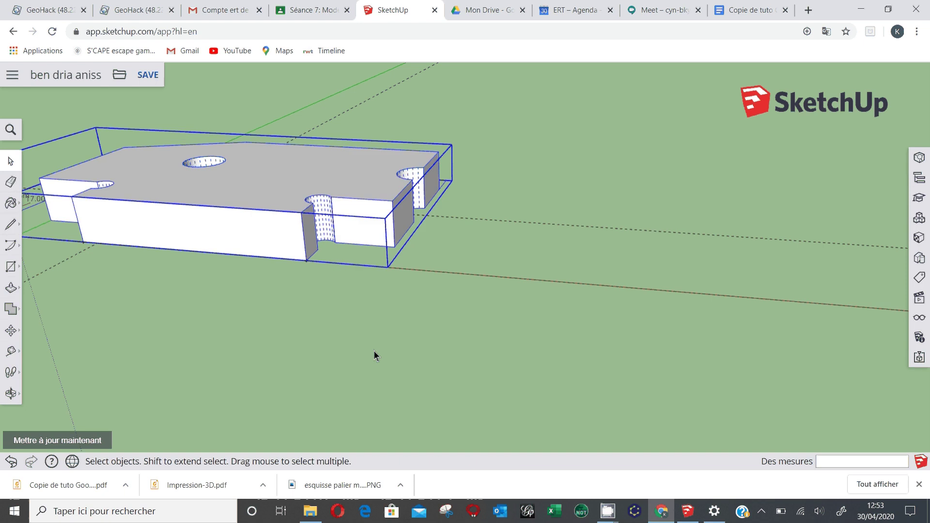
right_click(304, 192)
click(477, 216)
key(ctrl+v)
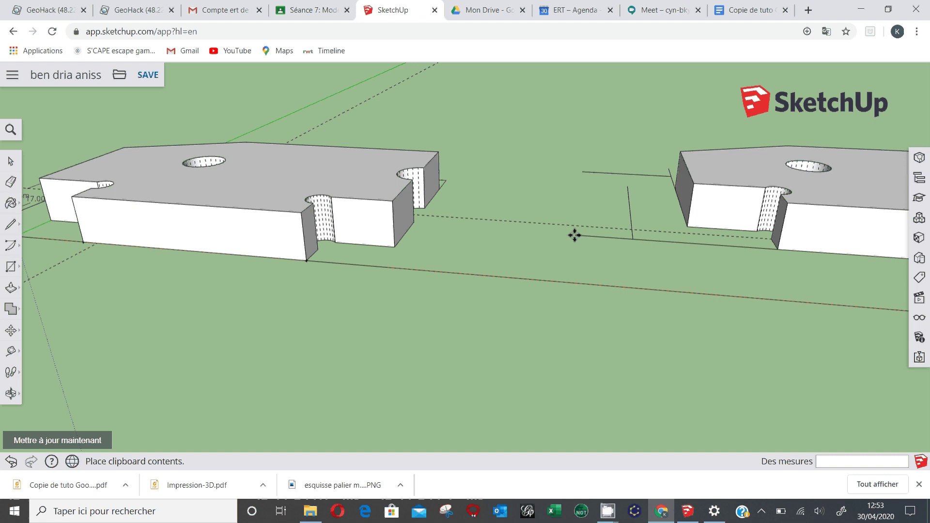
click(378, 260)
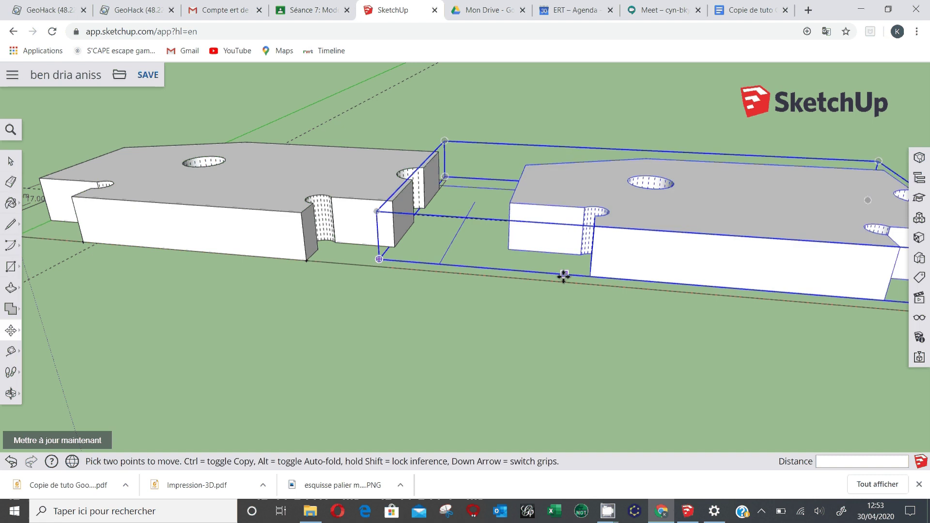
Turn the pasted copy over about the green axis so its half-hole edge faces the original half plate.
scroll(474, 272, down, 3)
scroll(461, 264, down, 2)
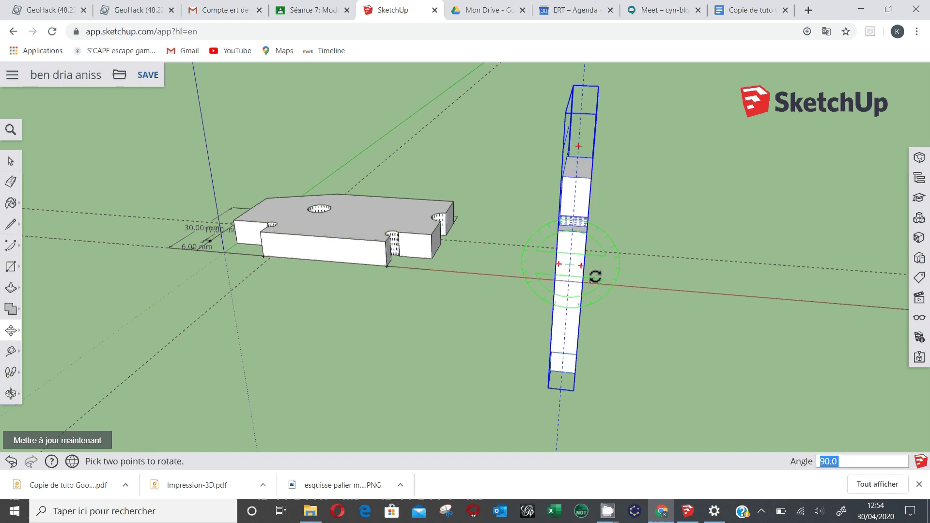
key(m)
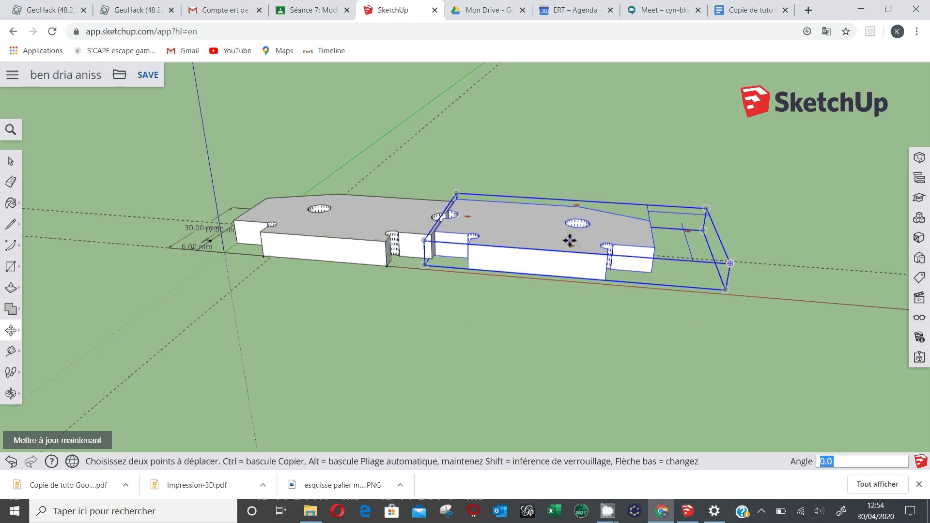
Switch to the top view and move the copy about 2.15 mm so its edges and half hole line up with the original.
click(919, 298)
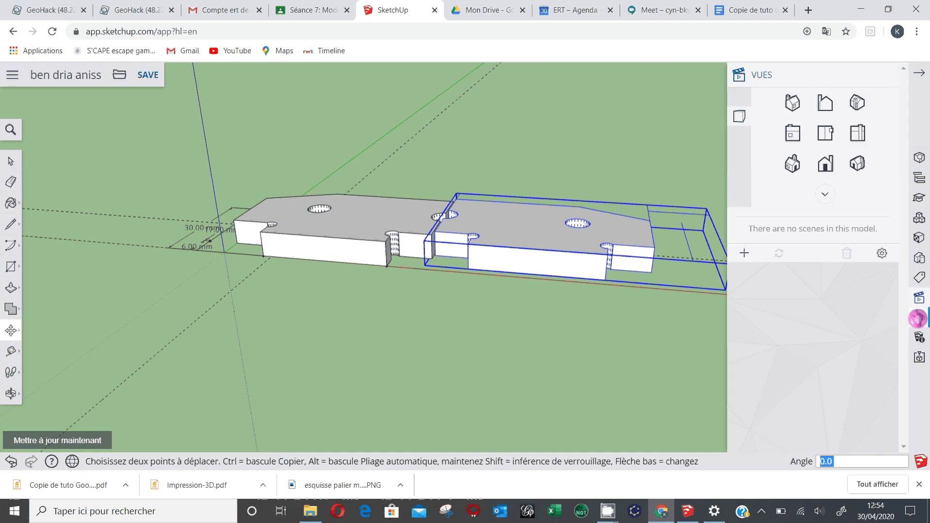
click(794, 112)
click(801, 139)
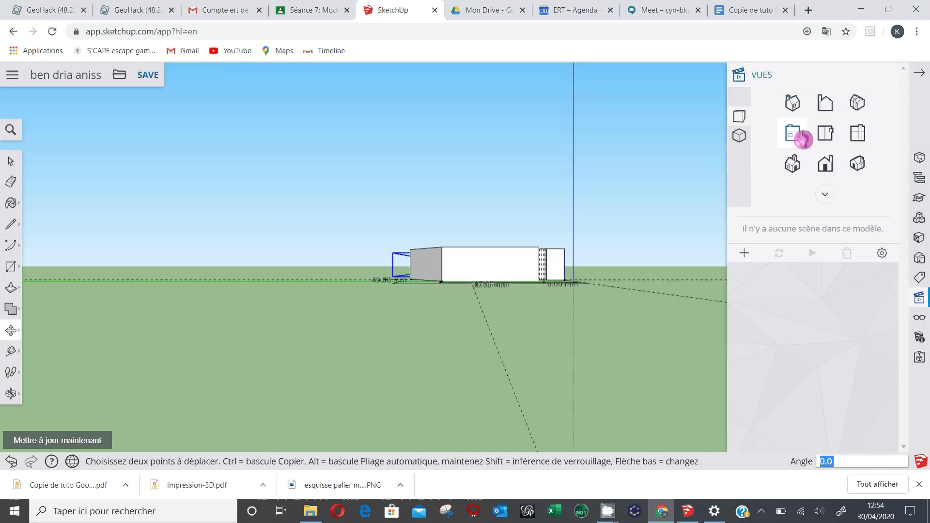
click(825, 133)
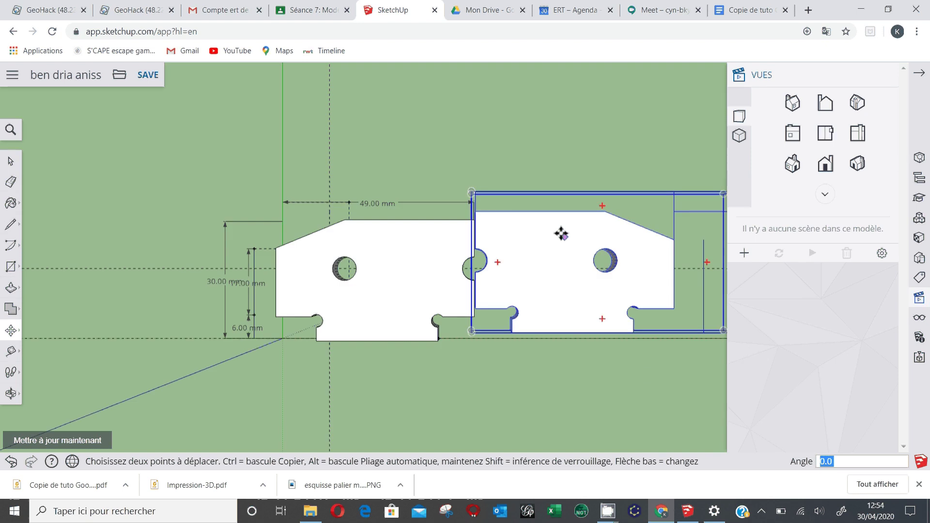
click(562, 234)
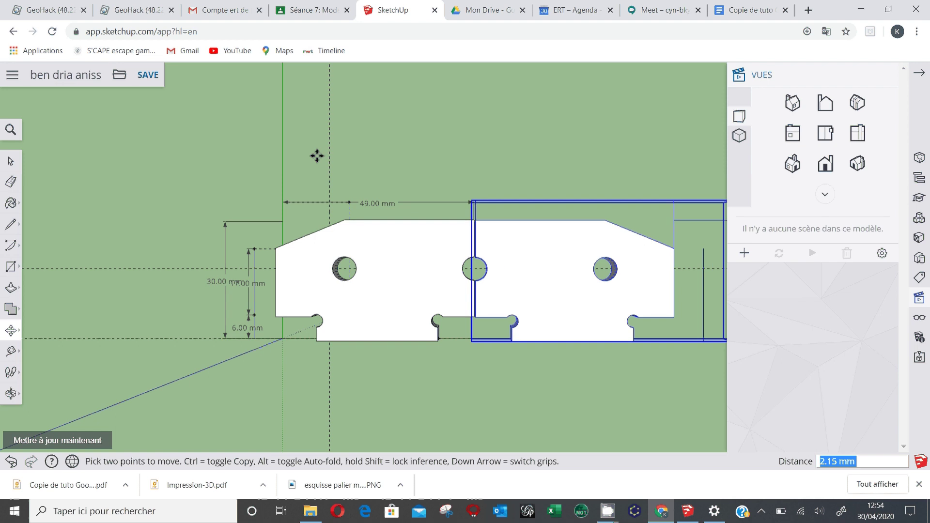
click(11, 161)
click(42, 169)
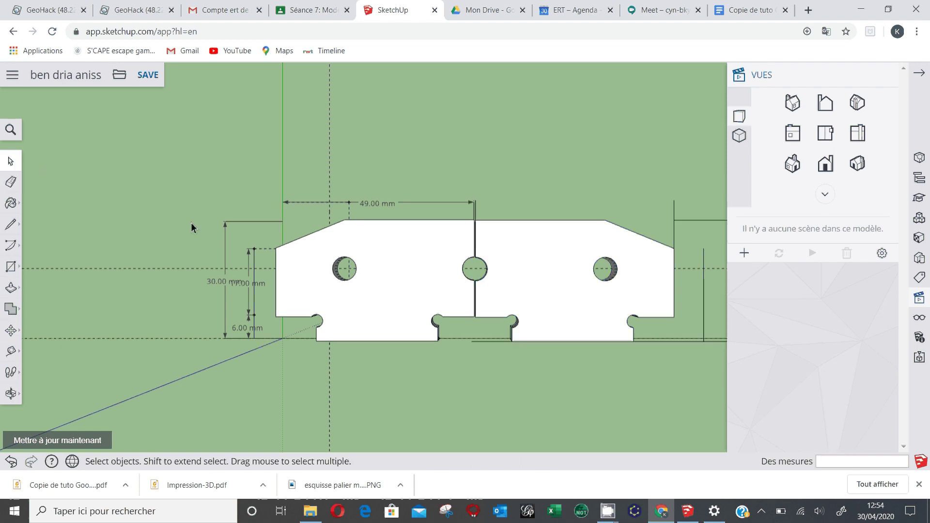
Select the copied half plate and examine the seam between the two halves up close and in the top view.
middle_drag(41, 169, 157, 108)
right_click(157, 108)
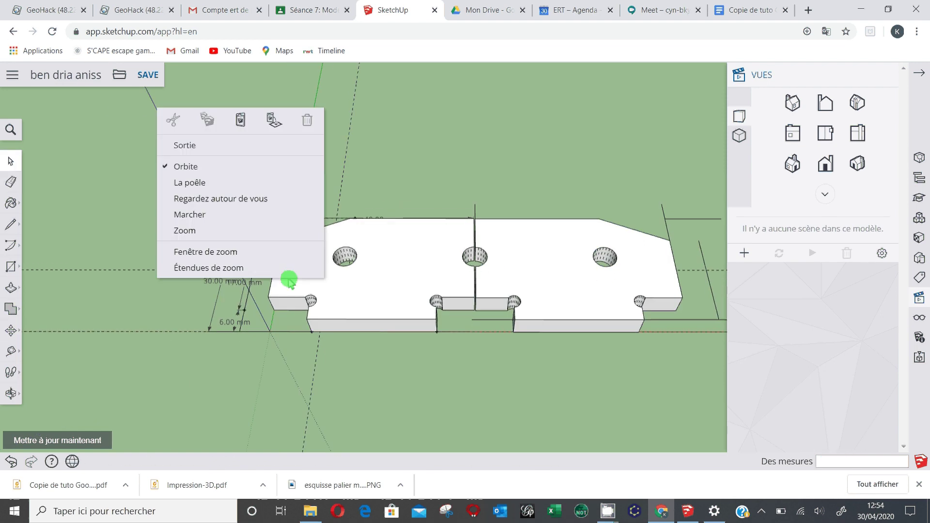
click(509, 287)
scroll(481, 305, up, 1)
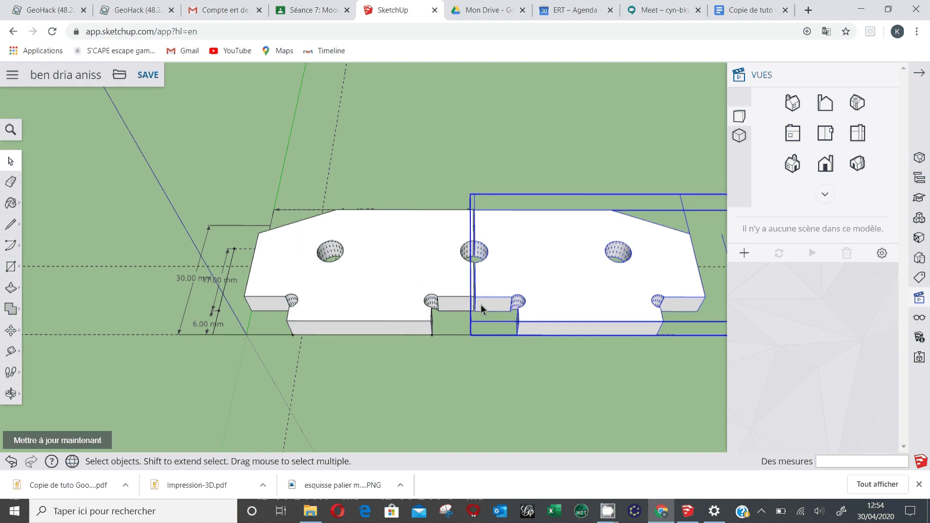
scroll(481, 305, up, 5)
scroll(497, 259, up, 3)
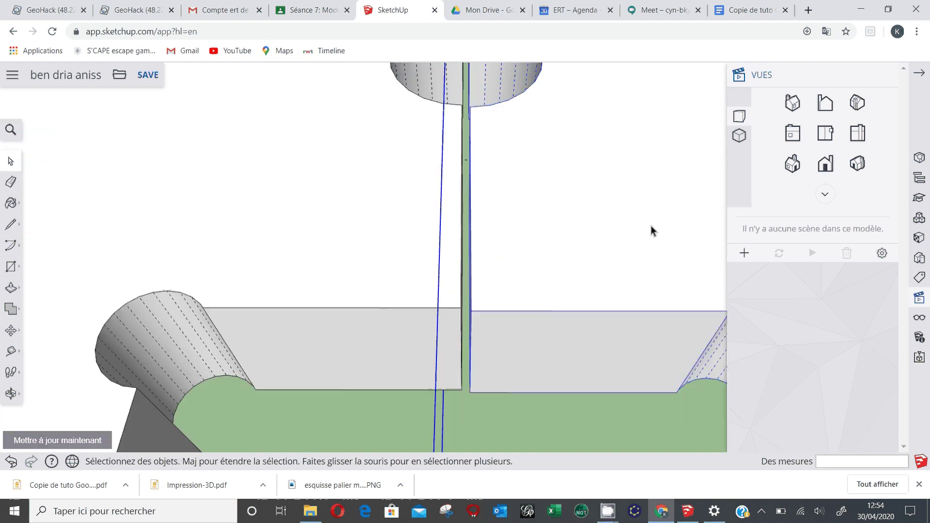
click(826, 114)
click(798, 132)
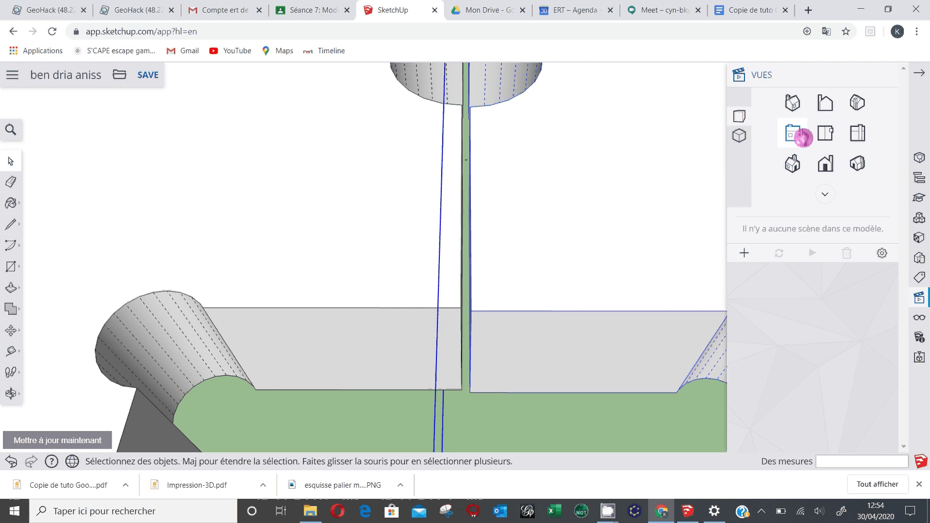
click(829, 134)
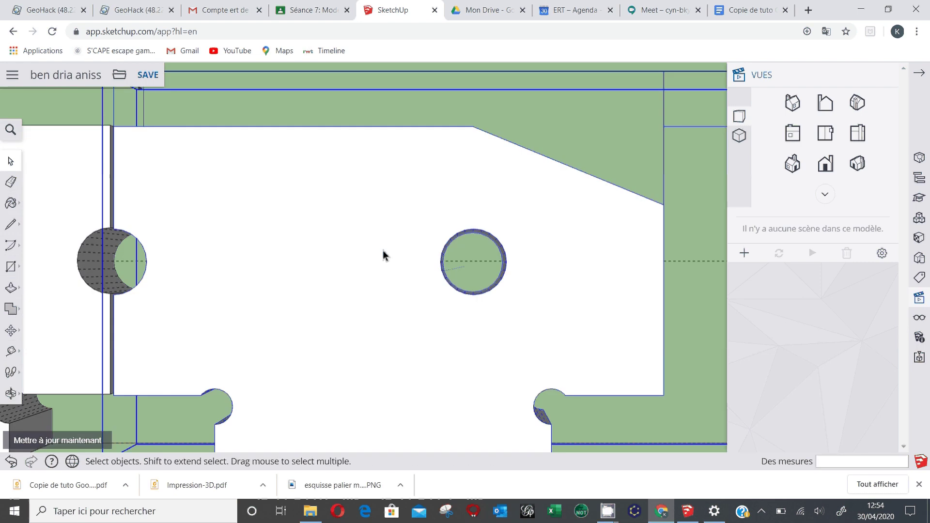
Move the flipped copy about 0.70 mm toward the original half plate, working close up at the central hole's seam.
click(11, 372)
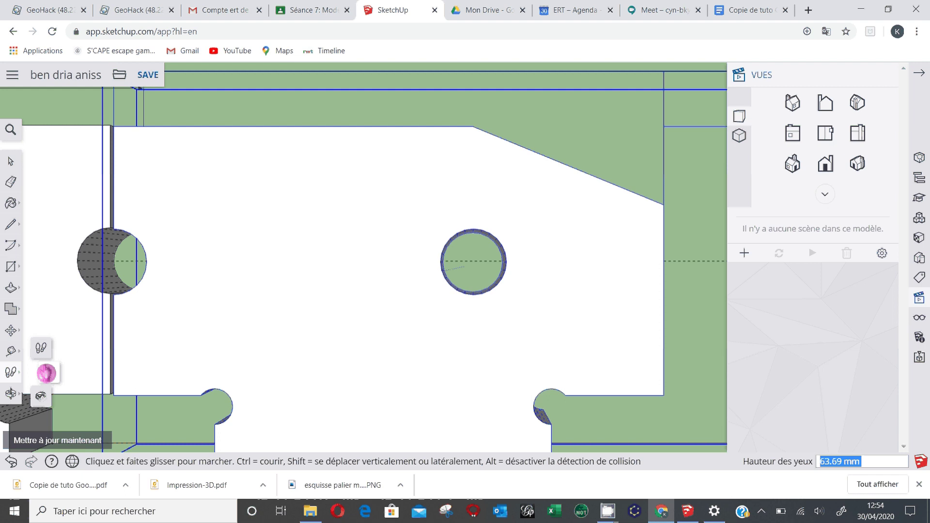
click(10, 393)
click(59, 370)
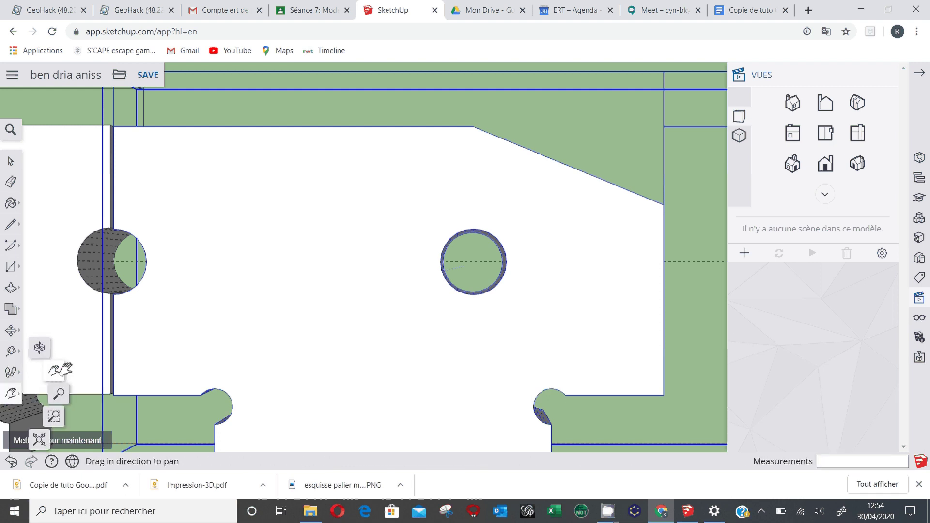
drag(150, 329, 498, 327)
scroll(498, 327, up, 4)
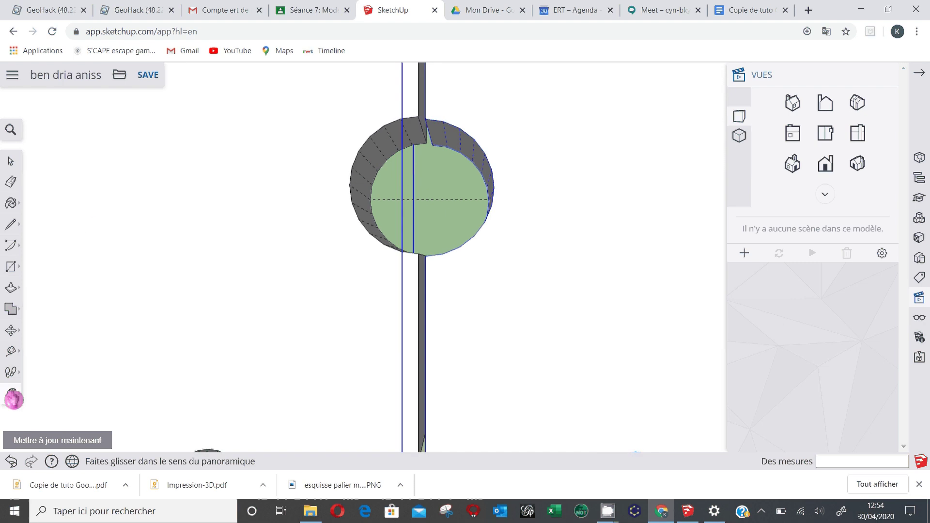
click(14, 394)
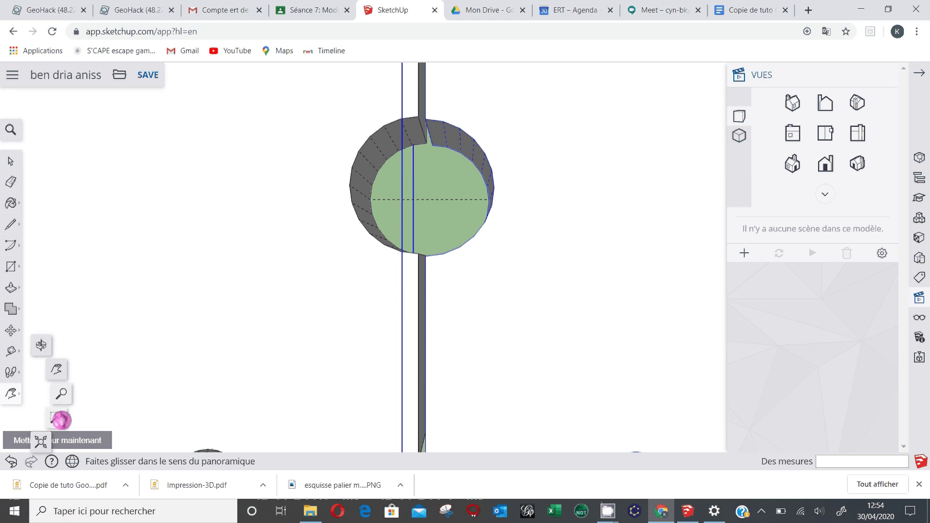
click(13, 369)
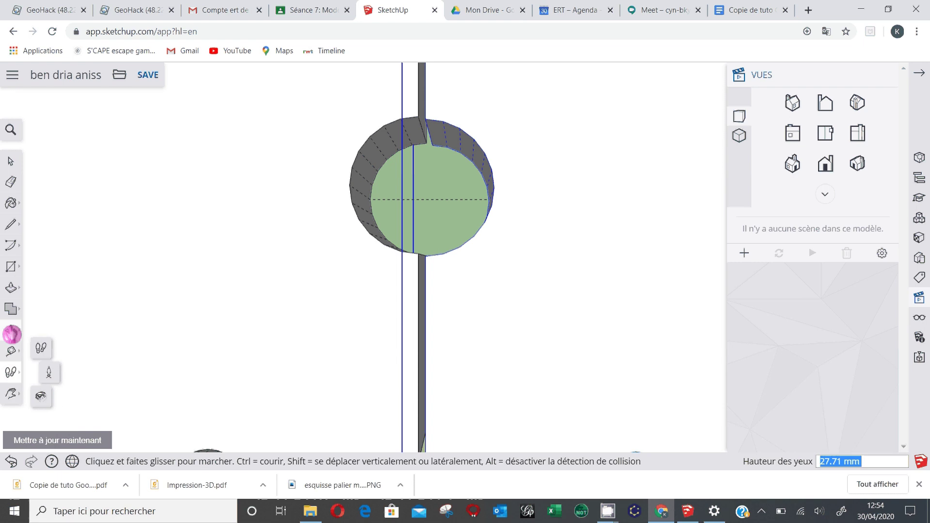
click(11, 332)
click(41, 306)
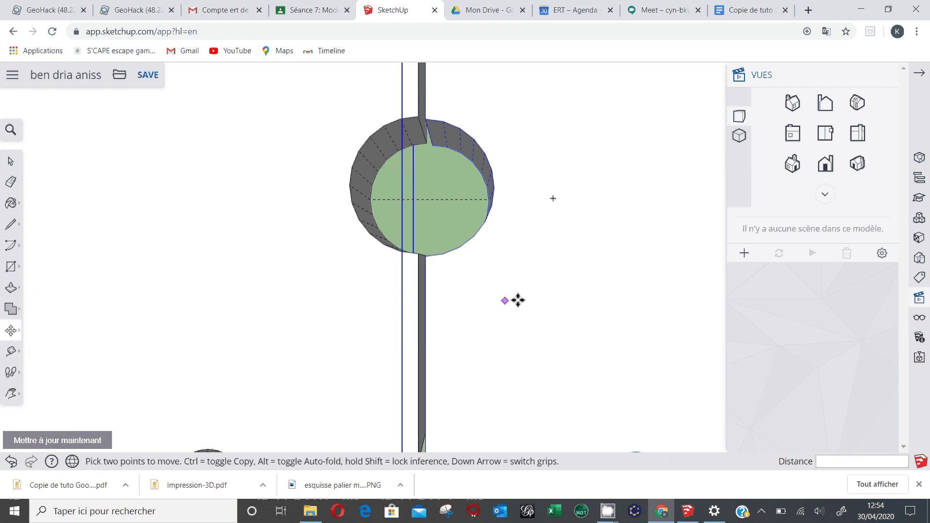
click(516, 300)
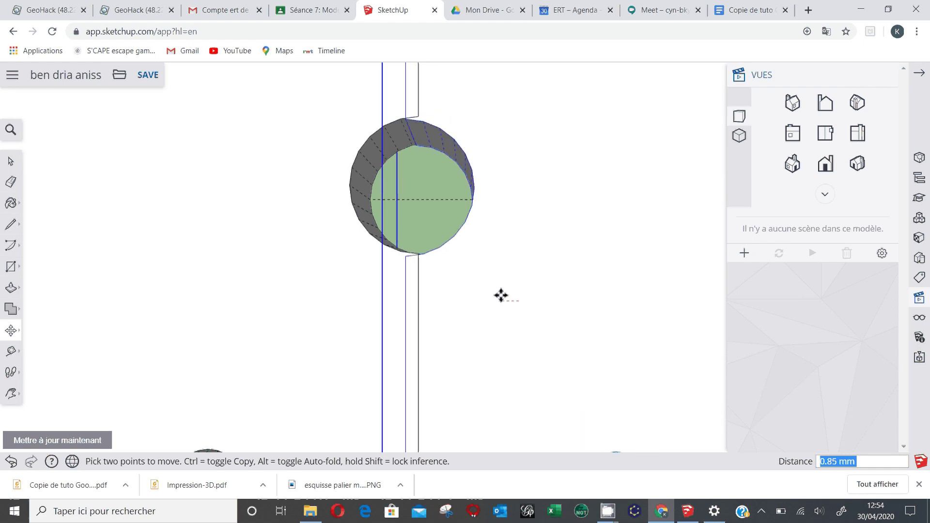
click(499, 294)
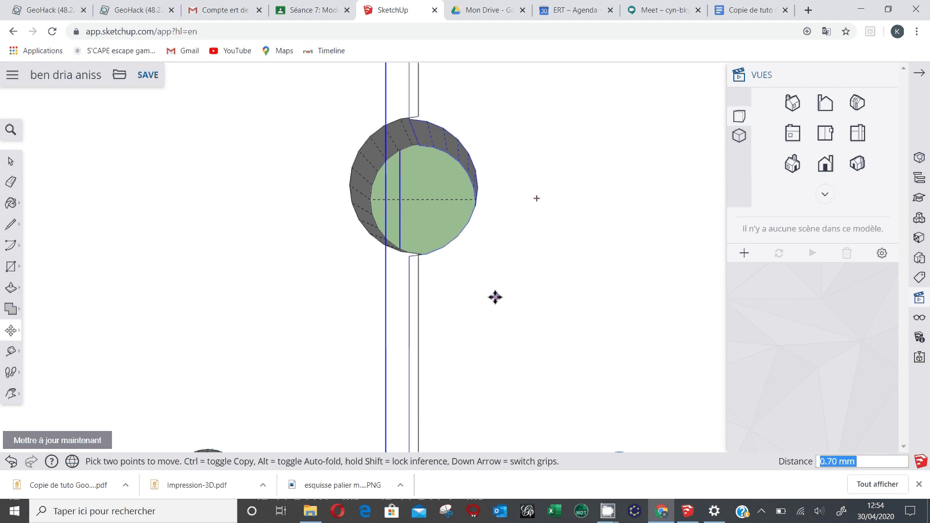
Move the copy back about 0.39 mm along the red axis, and nudge it another 0.05 mm away from the original.
click(475, 297)
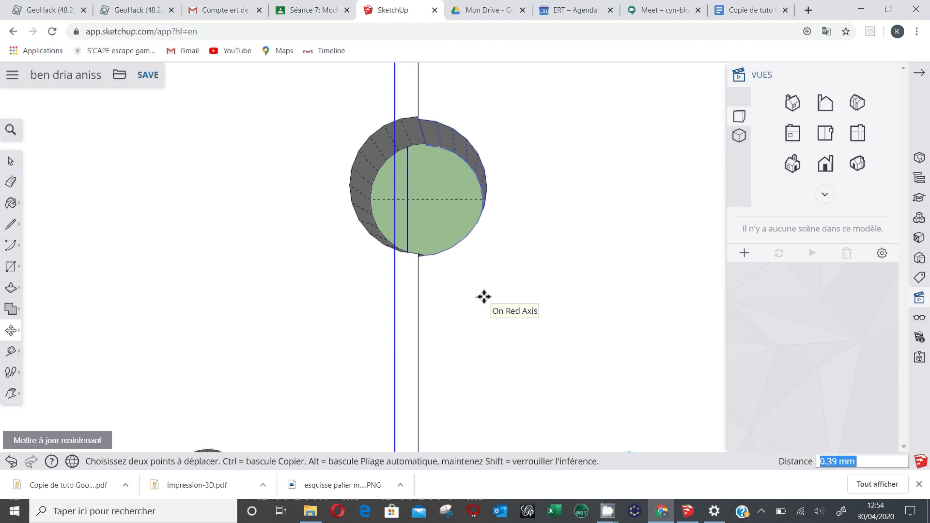
click(484, 296)
scroll(486, 292, down, 3)
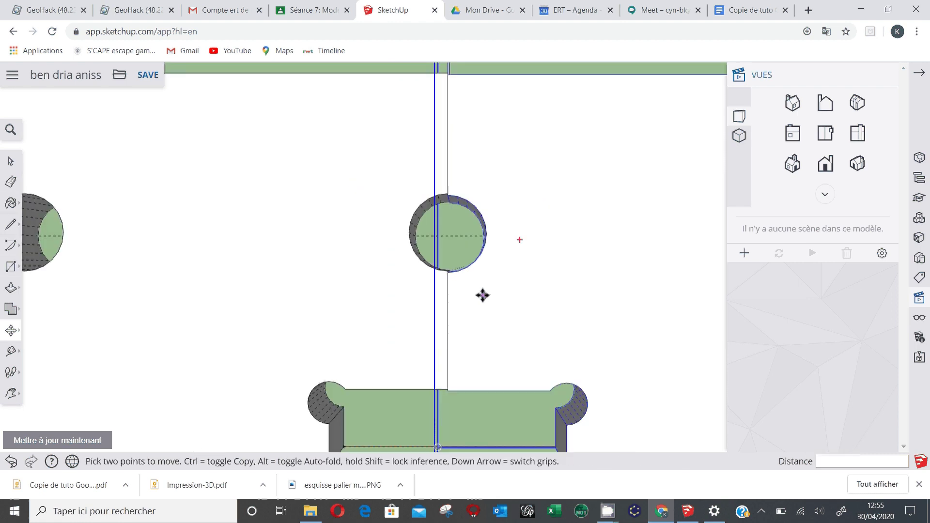
scroll(490, 265, down, 1)
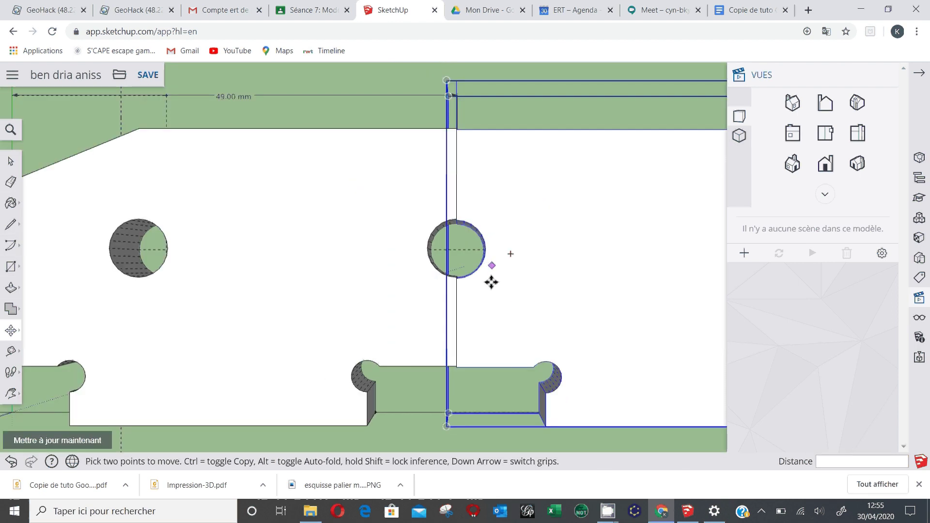
text(0.1)
key(Return)
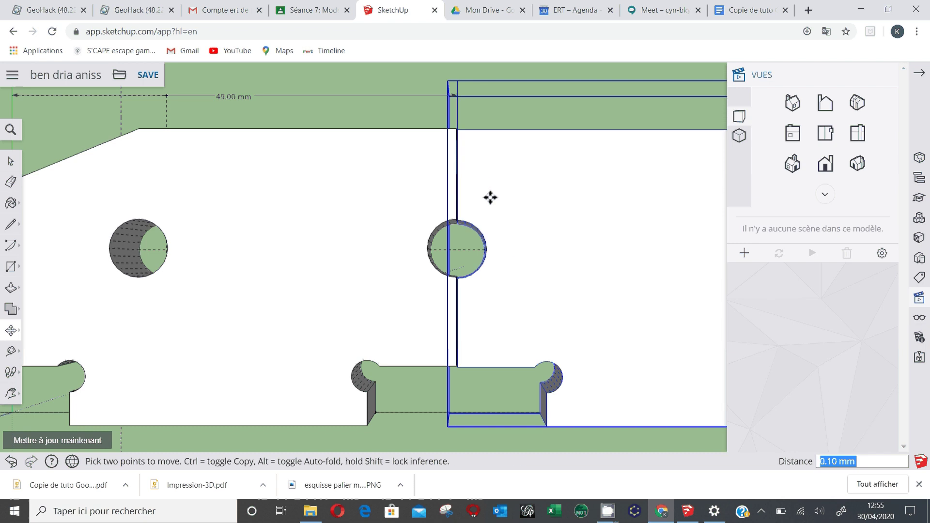
text(0.05)
key(Return)
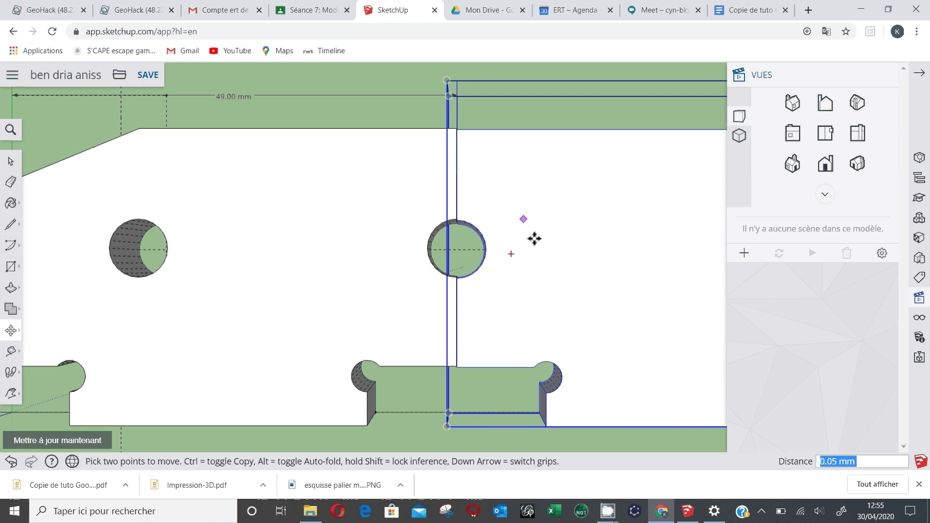
In the front view, move the copy about 0.04 mm toward the original to close the gap at the seam.
scroll(534, 239, up, 2)
click(792, 164)
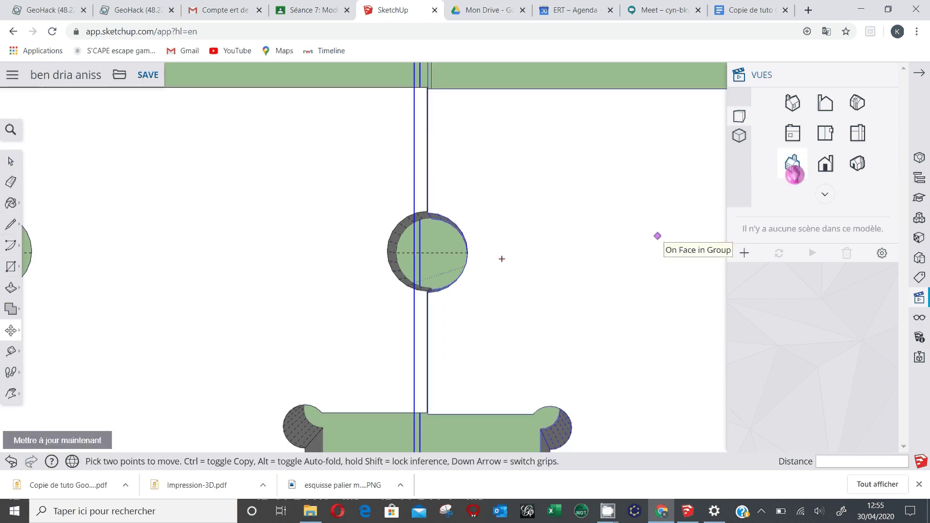
click(827, 174)
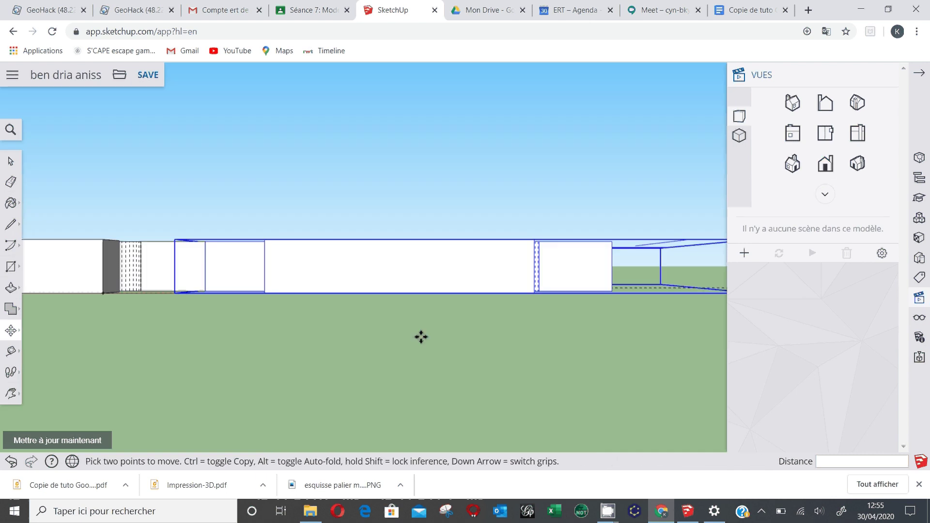
scroll(230, 309, up, 2)
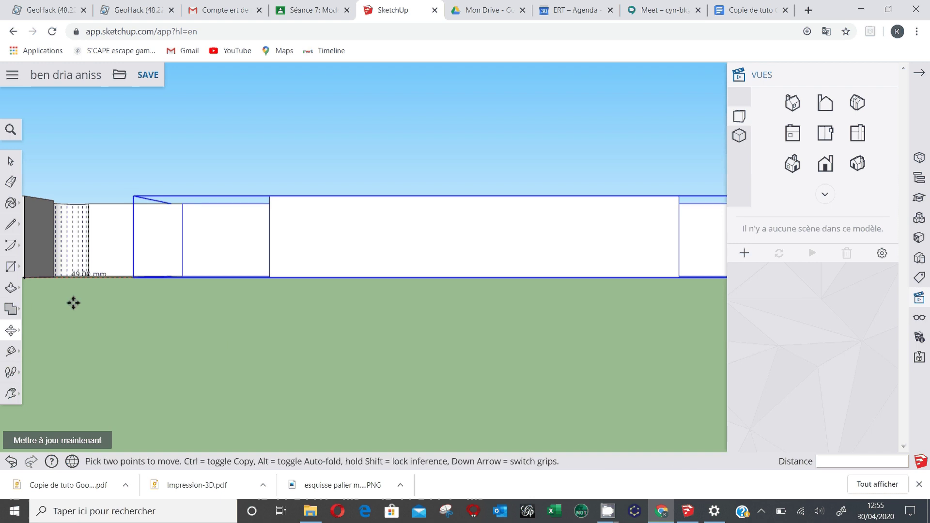
click(14, 374)
click(12, 393)
click(53, 370)
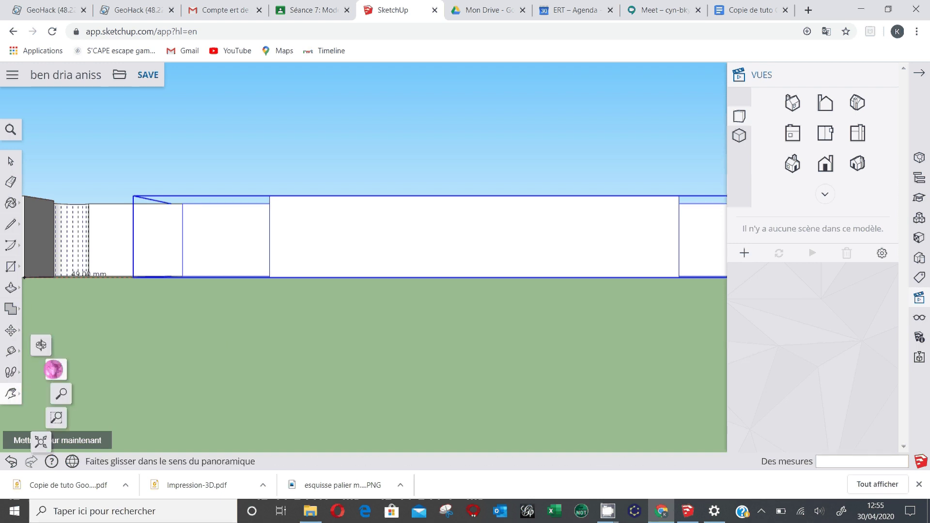
drag(209, 349, 508, 474)
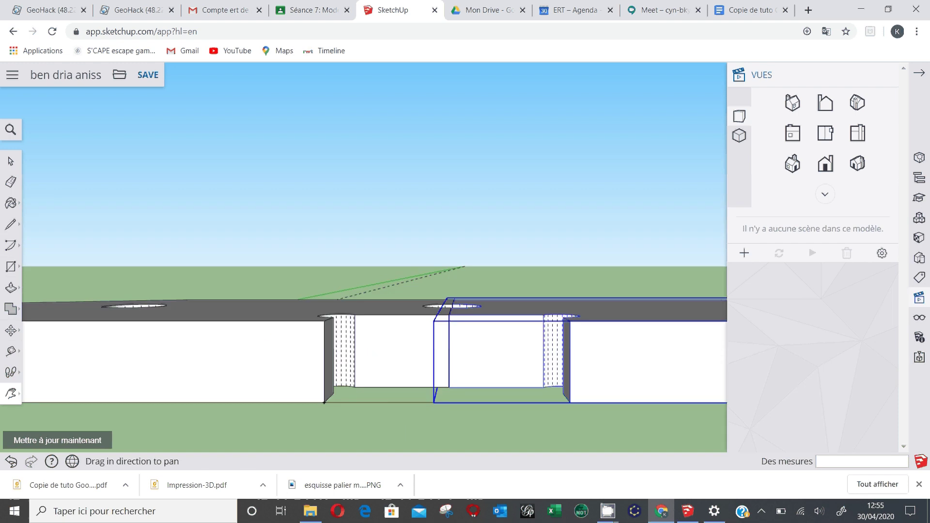
scroll(521, 416, up, 3)
scroll(521, 416, up, 2)
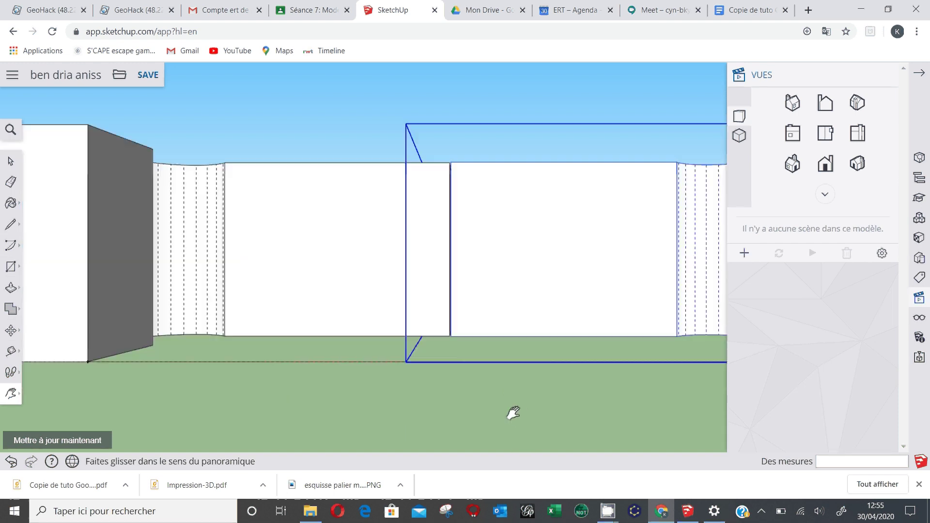
scroll(514, 413, up, 1)
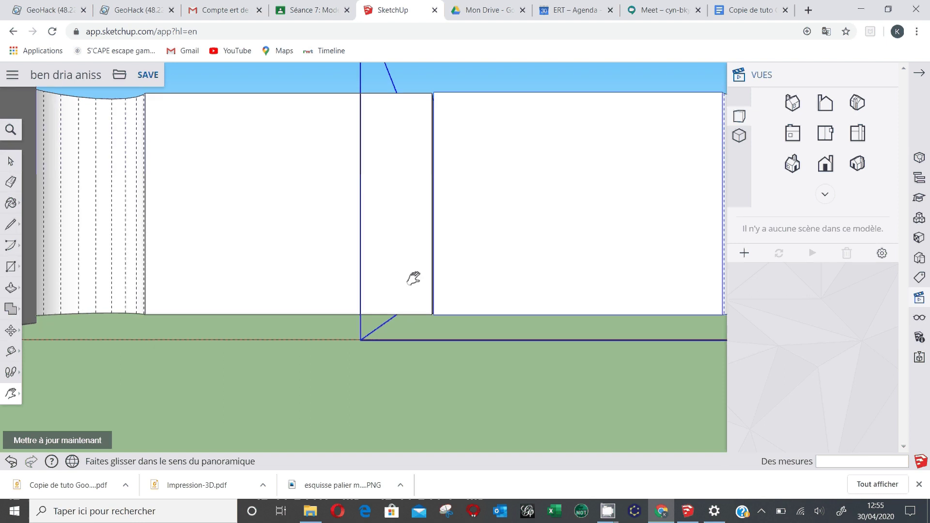
scroll(421, 270, up, 2)
scroll(429, 270, down, 3)
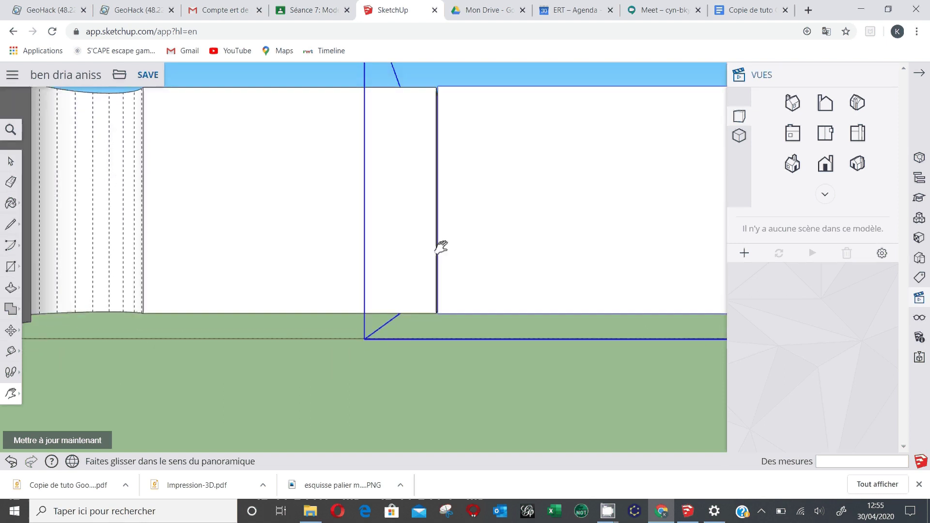
scroll(431, 269, up, 2)
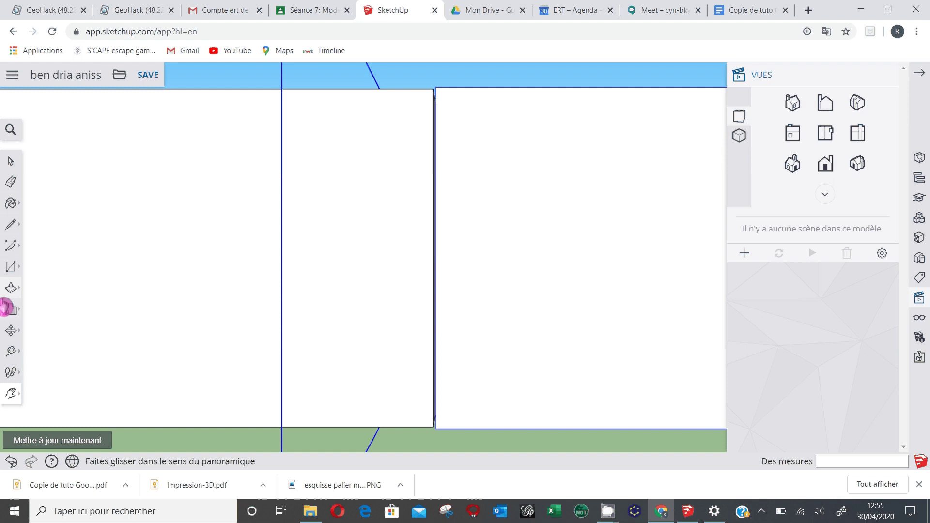
click(10, 330)
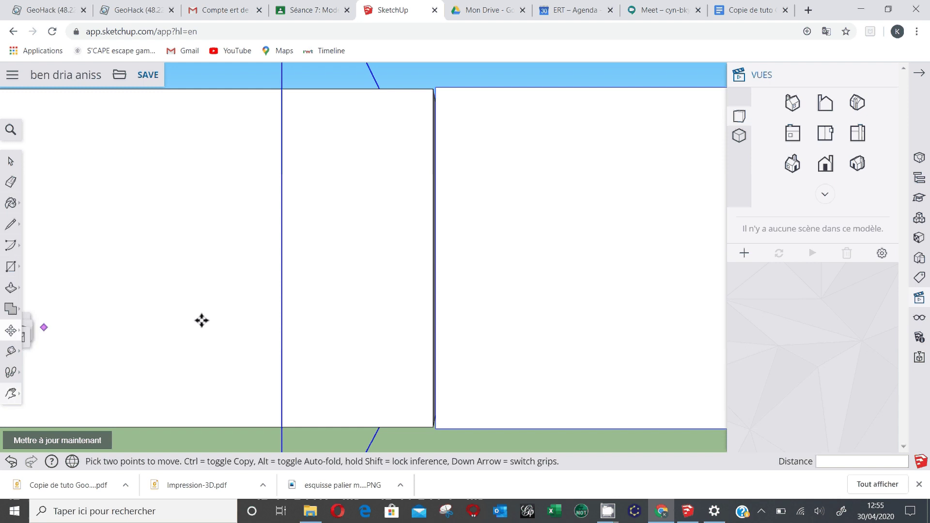
click(493, 220)
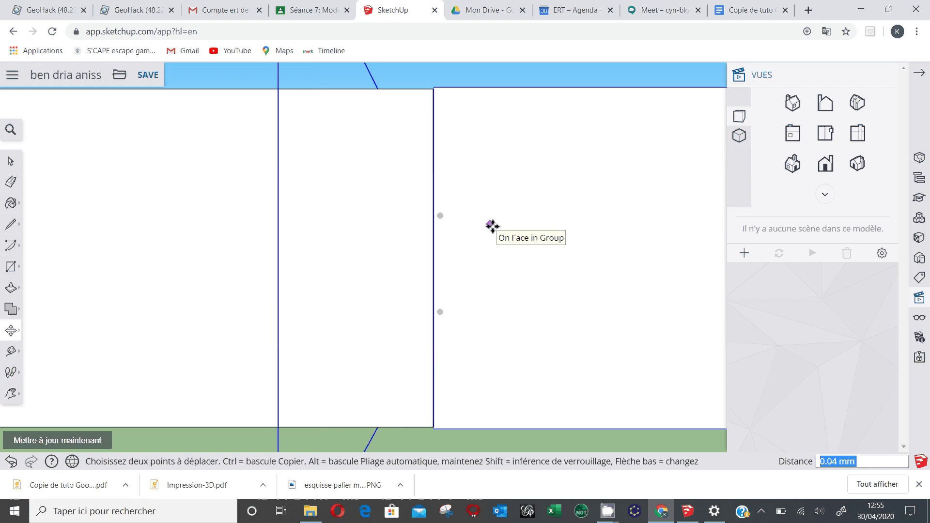
View the two joined half plates in an isometric view and return to the Select tool.
click(830, 164)
click(858, 164)
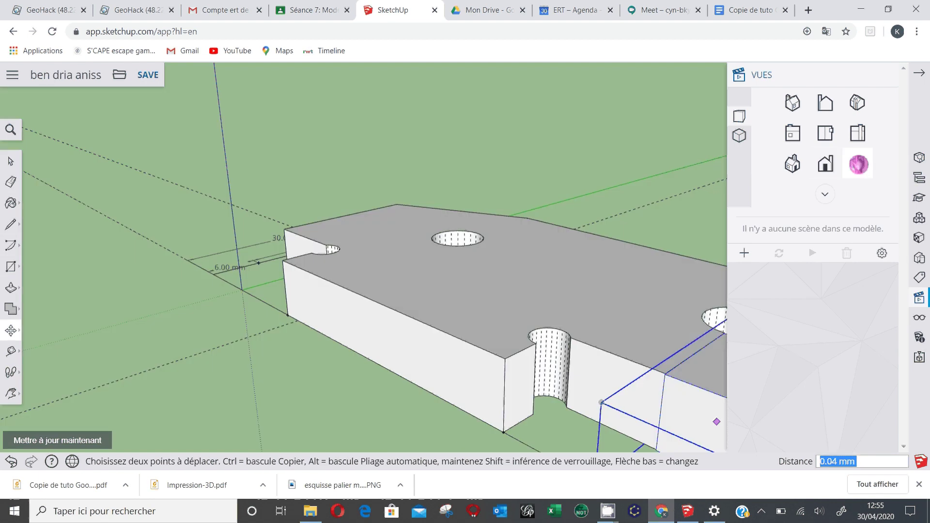
click(10, 161)
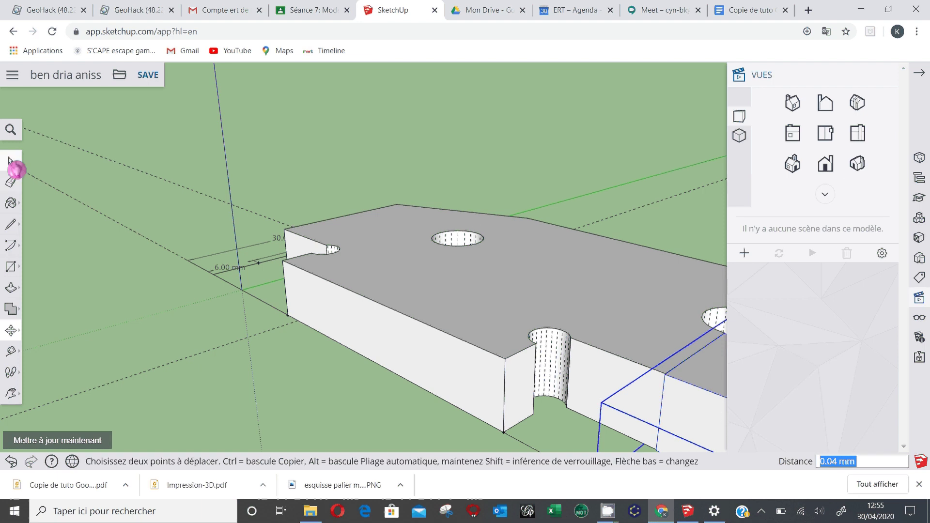
click(15, 168)
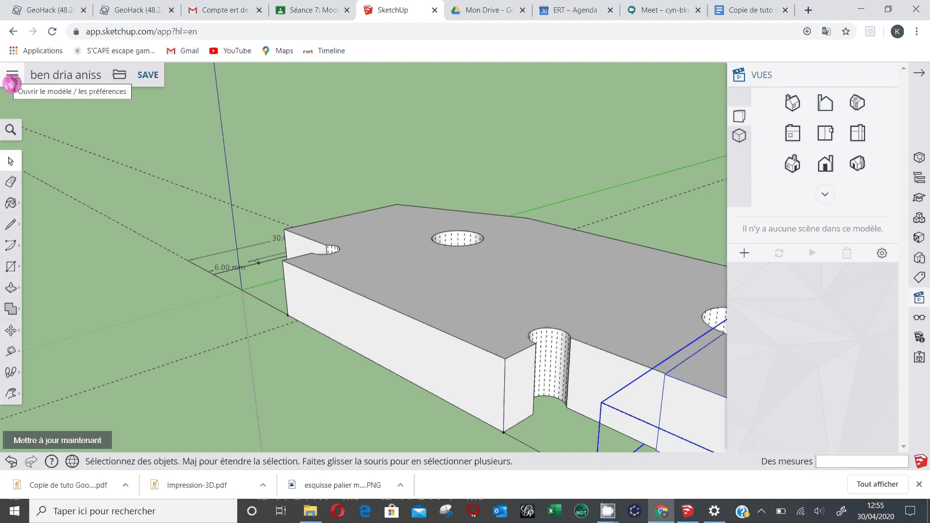
Open the third model in the 5.5.6 project folder without saving the changes to the current one.
click(12, 79)
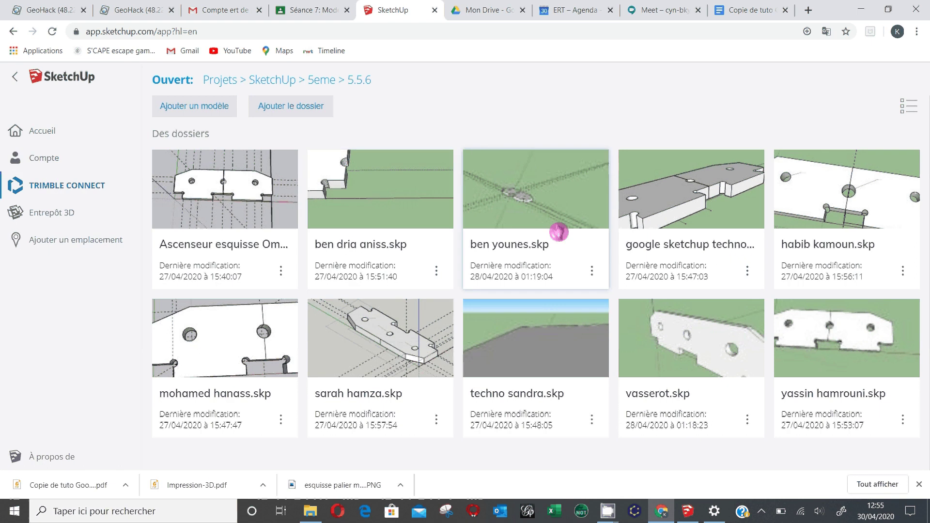
click(518, 197)
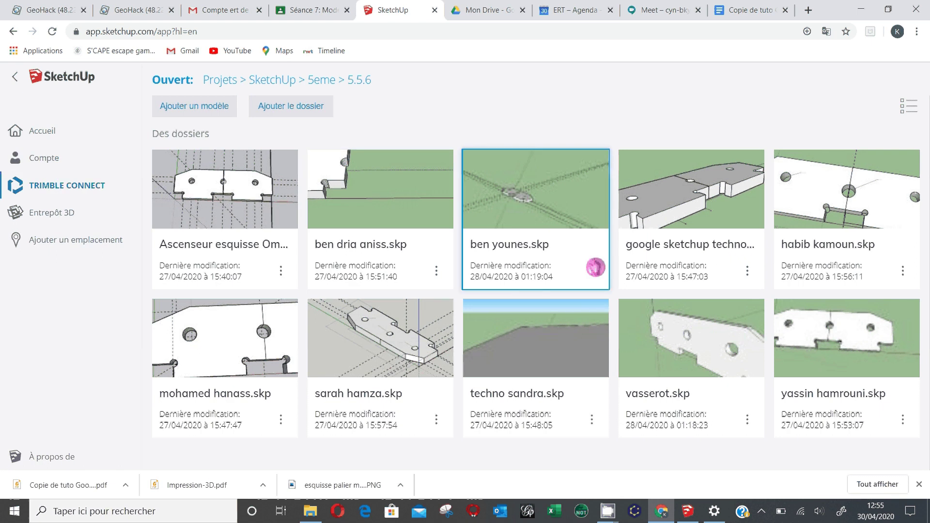
click(596, 268)
click(361, 314)
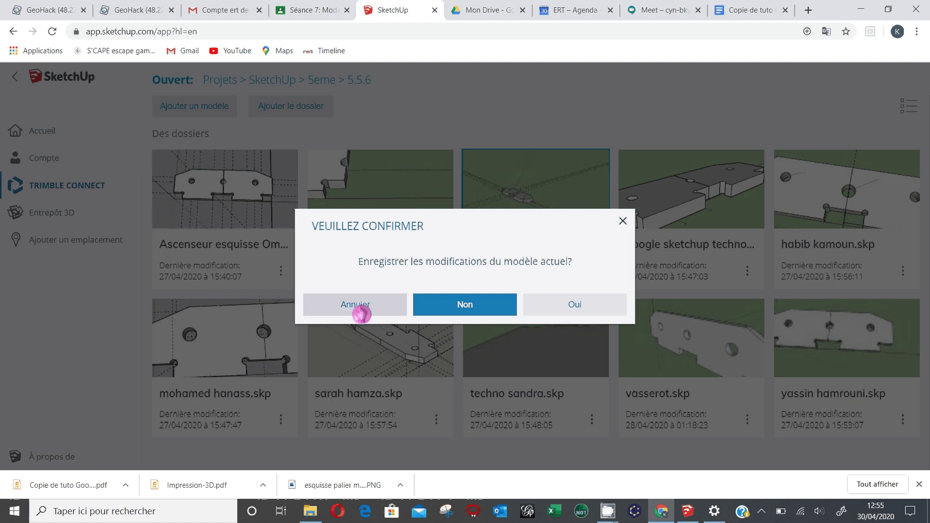
click(468, 326)
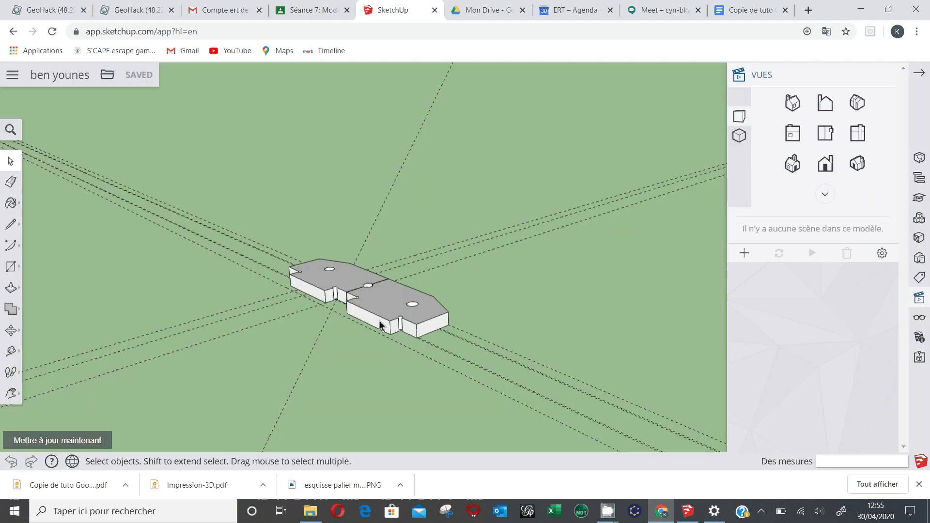
In an isometric view, dimension the half plate's length from its outer front corner to the seam.
click(795, 165)
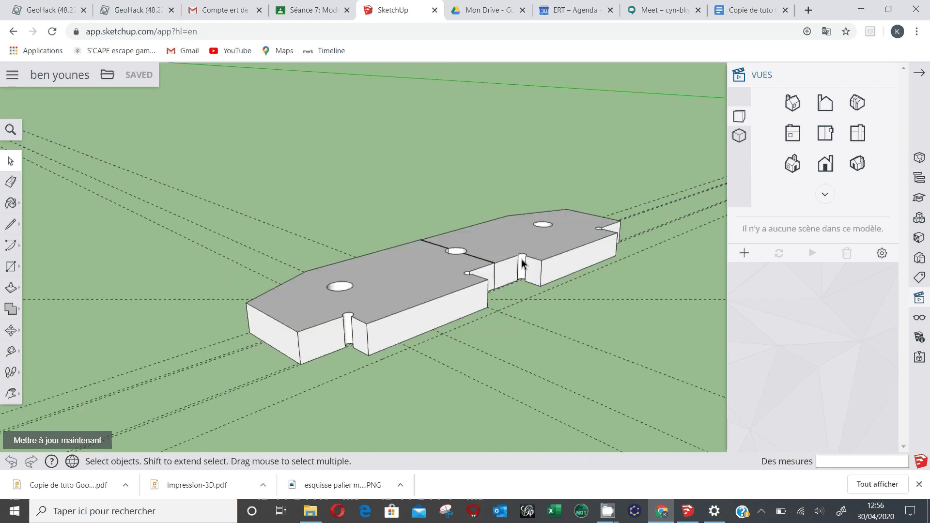
click(21, 364)
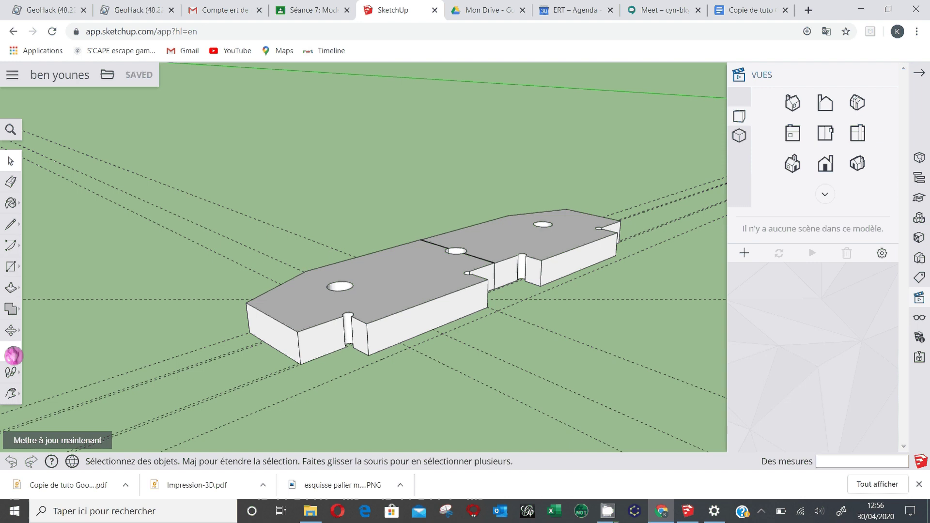
click(11, 354)
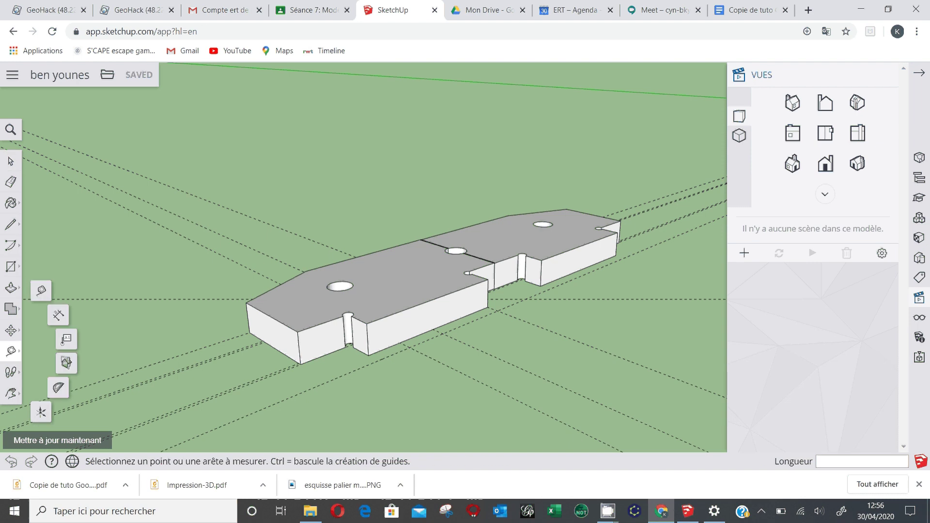
click(58, 317)
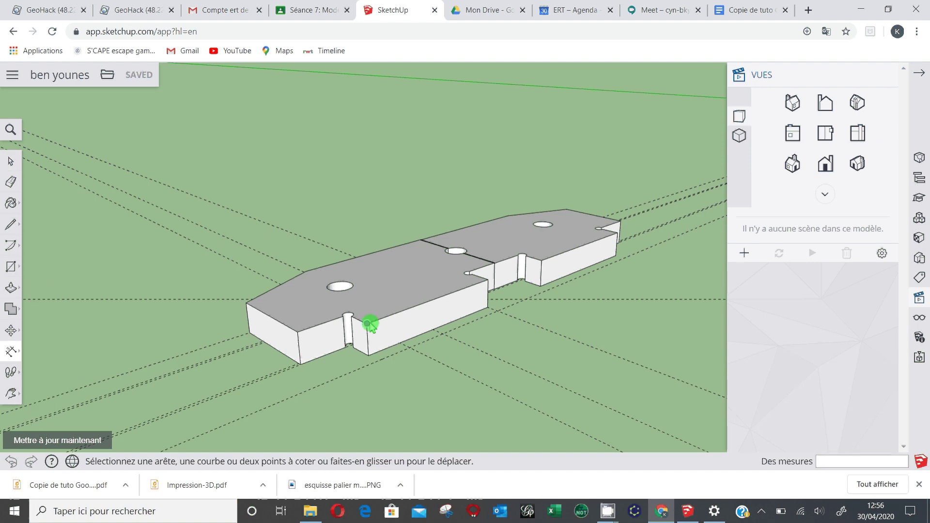
click(298, 332)
click(495, 263)
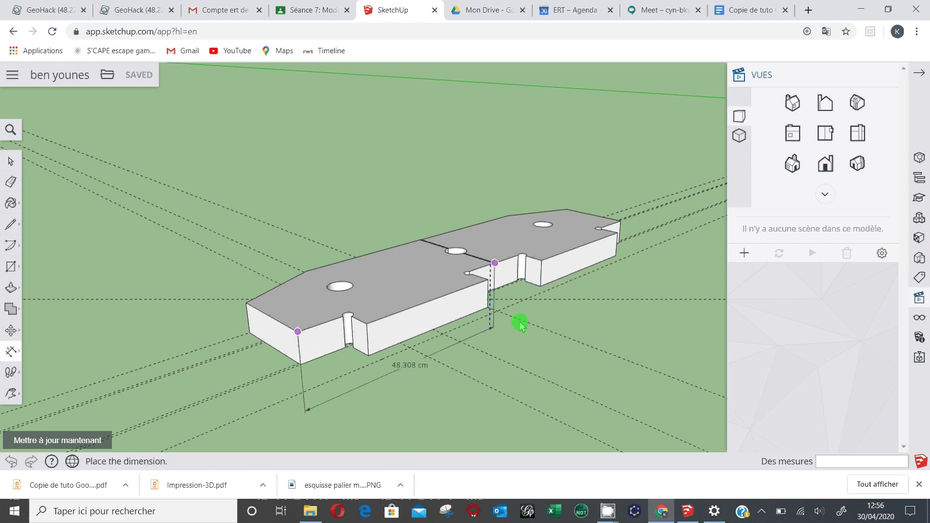
click(520, 326)
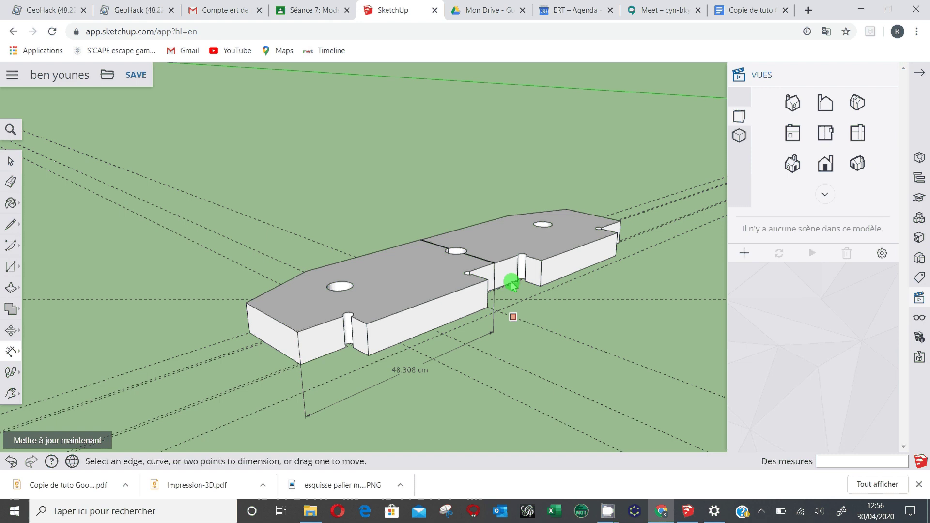
Examine the seam between the two half plates up close at the central notch.
middle_drag(512, 286, 329, 366)
scroll(491, 308, up, 3)
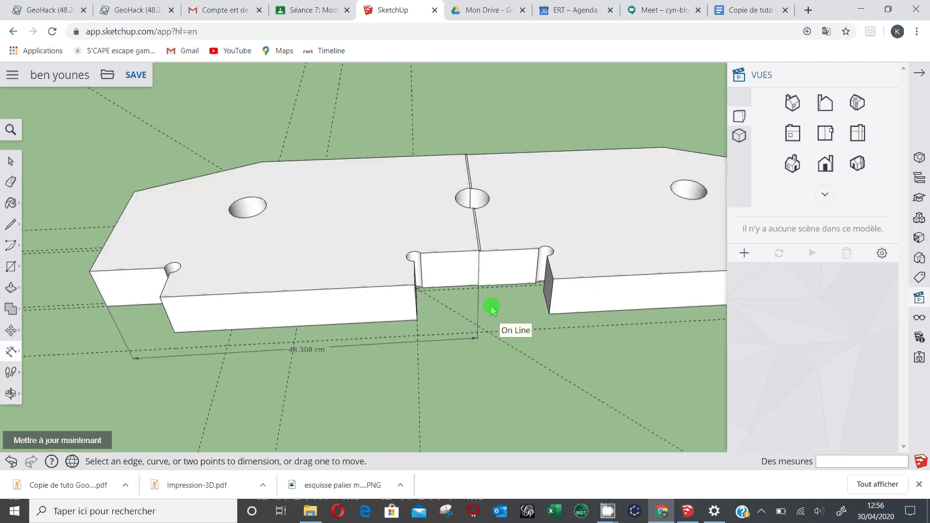
scroll(492, 307, up, 3)
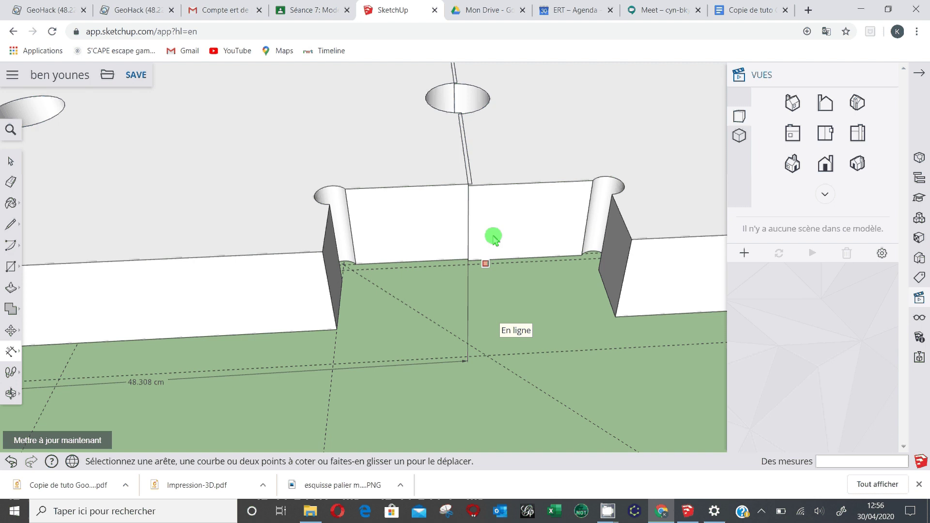
scroll(480, 262, down, 5)
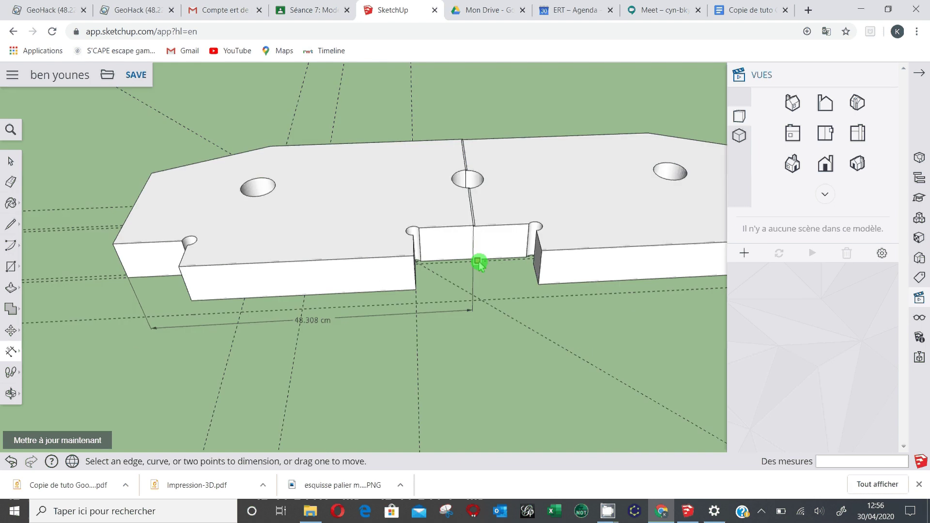
click(12, 164)
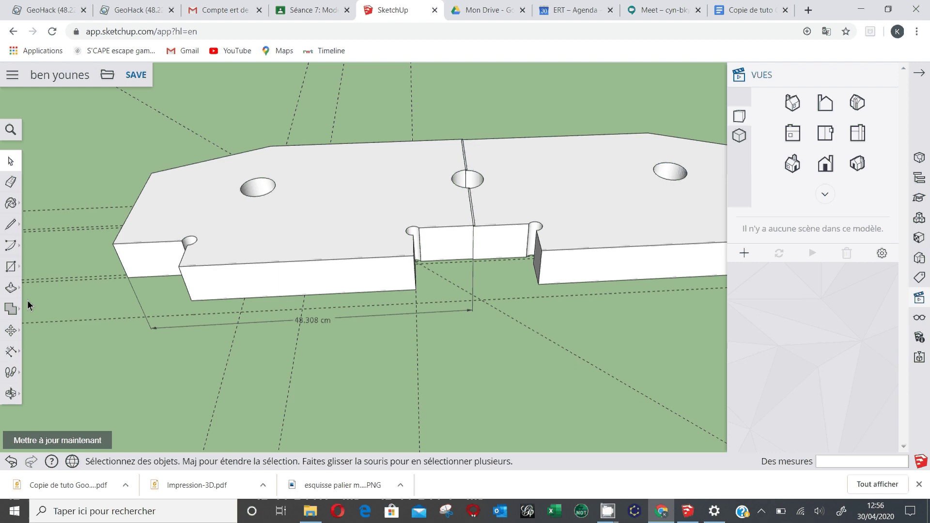
click(14, 355)
click(57, 315)
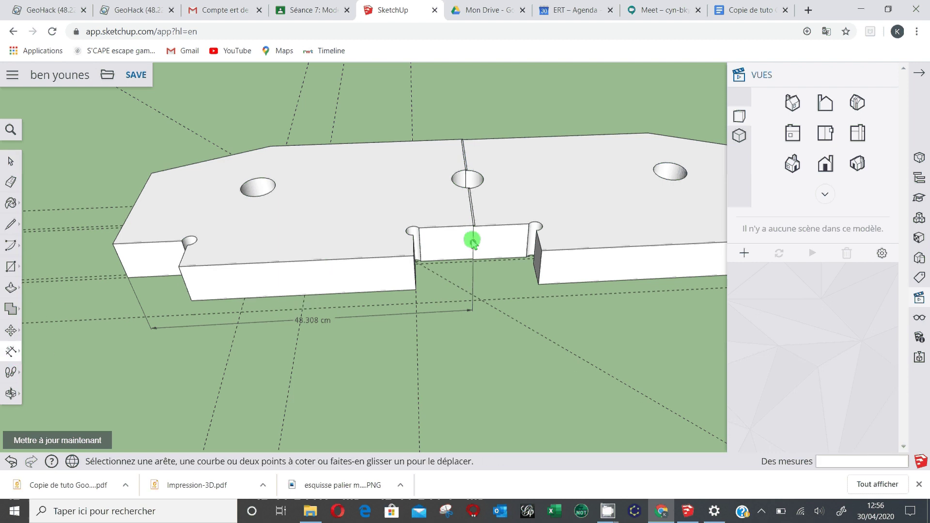
scroll(473, 241, up, 5)
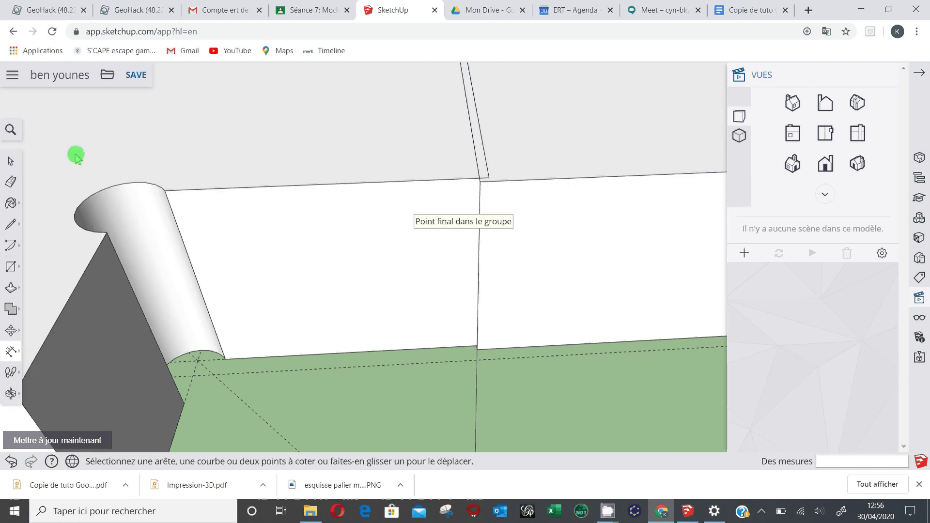
Move the overlapping half plate along the red axis, away from the other half at the seam.
click(10, 160)
click(598, 217)
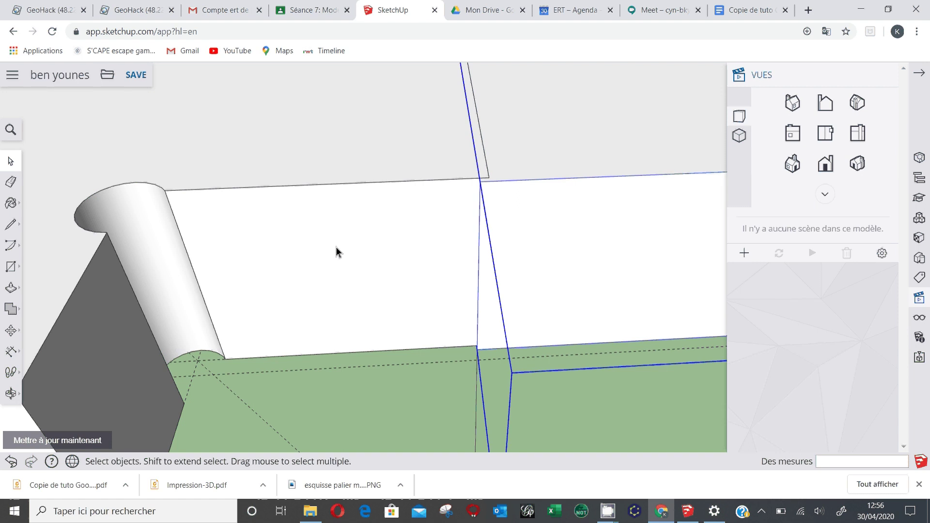
click(10, 331)
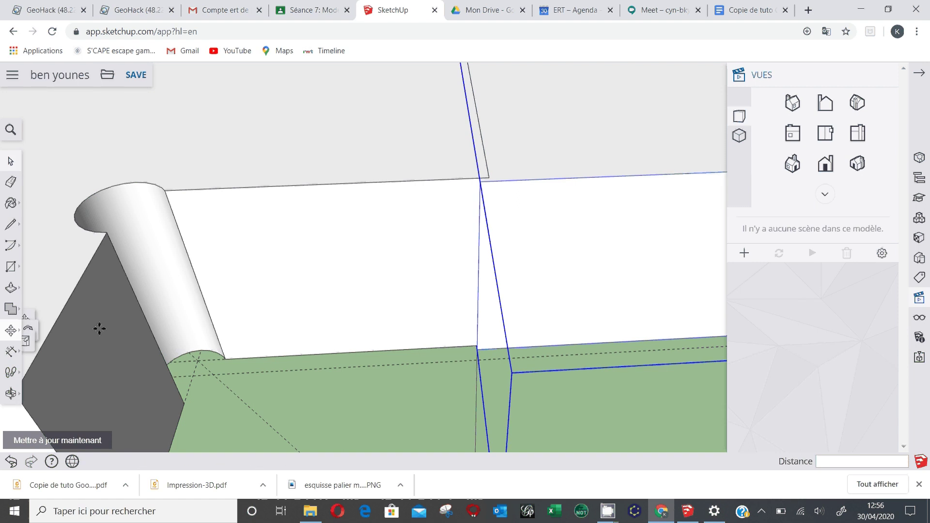
click(532, 260)
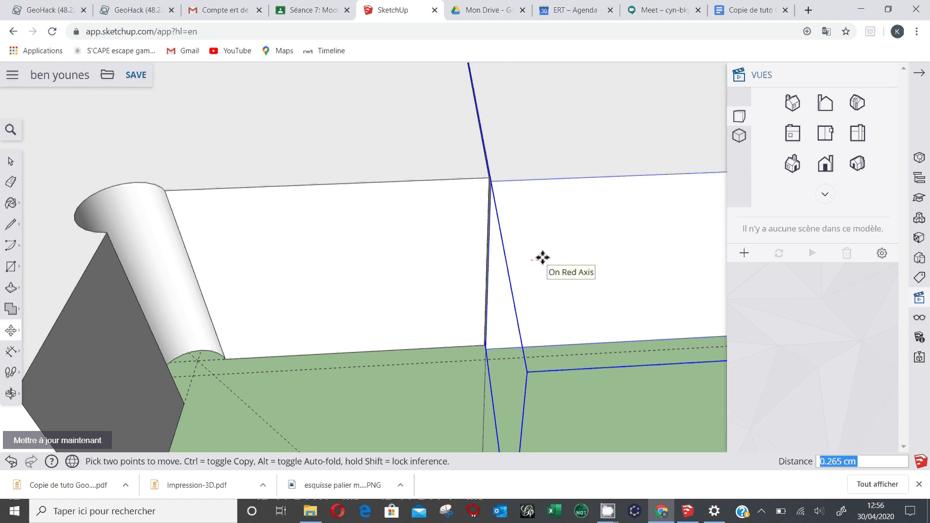
Reposition the half plate's length dimension farther from the part, and compare it with the reference drawing in Google Classroom.
click(13, 356)
click(61, 342)
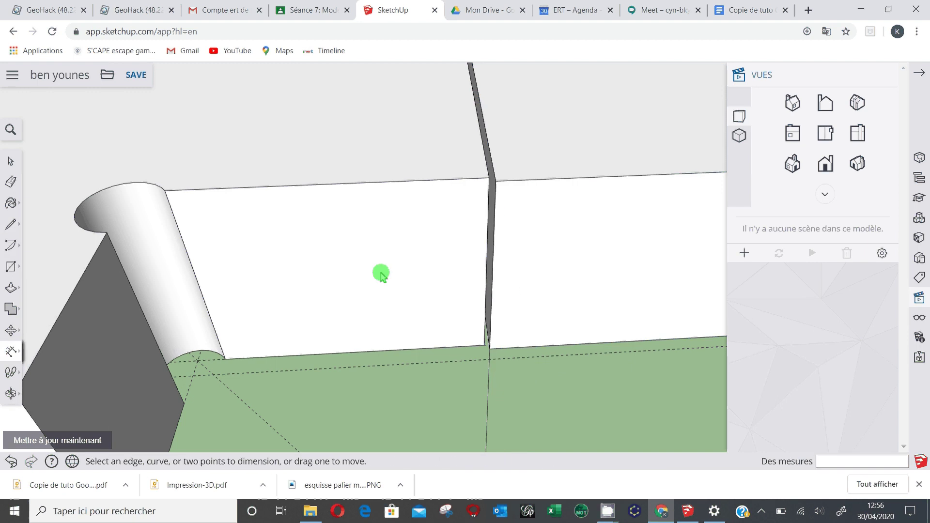
scroll(441, 269, down, 3)
scroll(442, 270, down, 3)
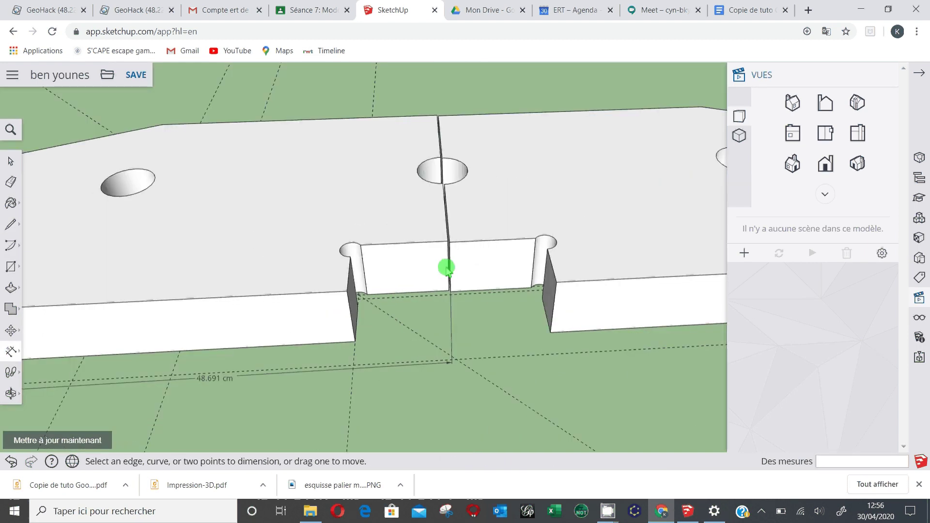
scroll(447, 268, down, 3)
click(450, 255)
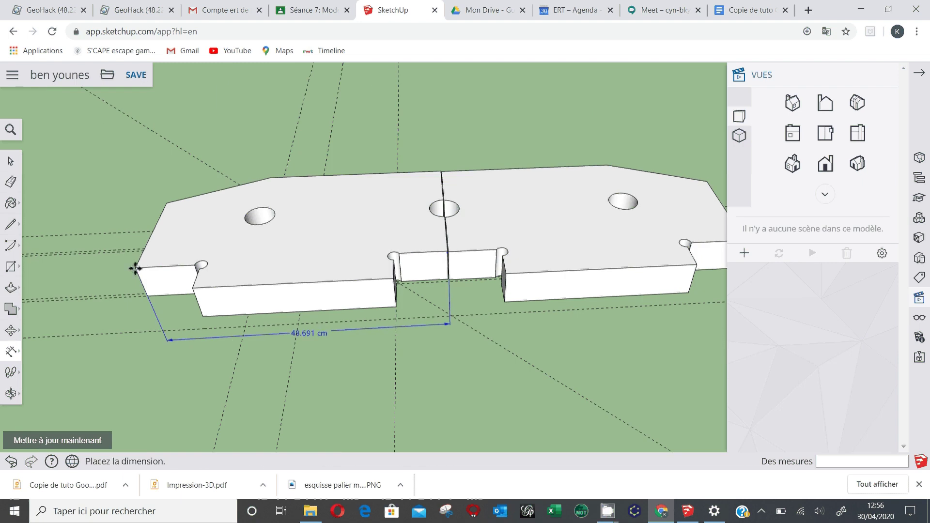
click(149, 293)
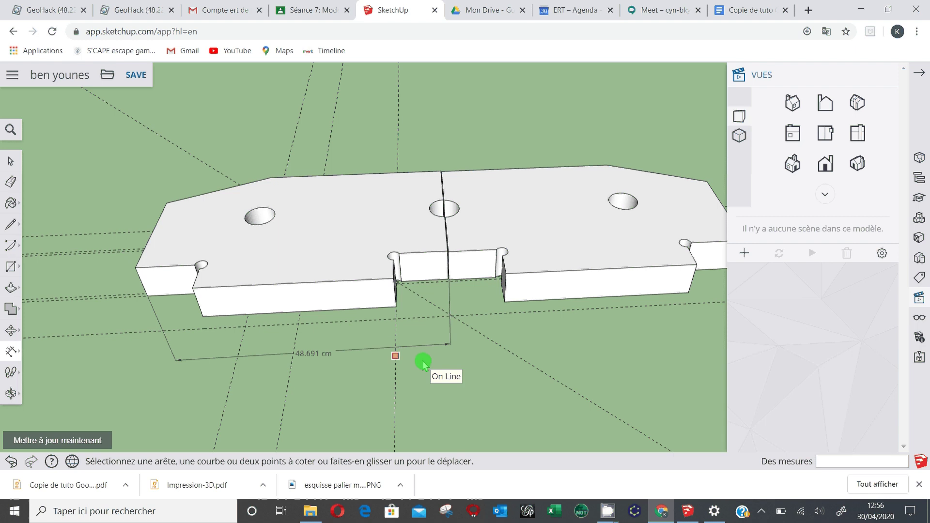
click(313, 9)
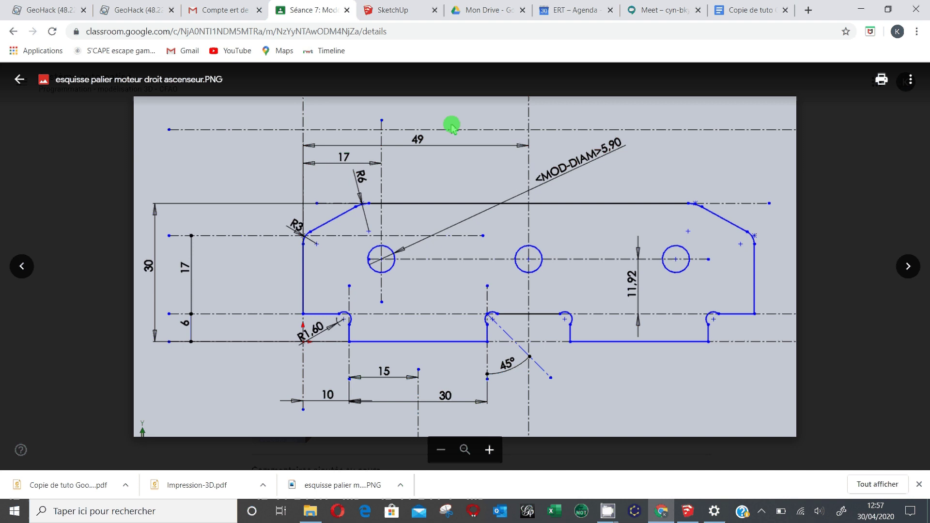
click(398, 16)
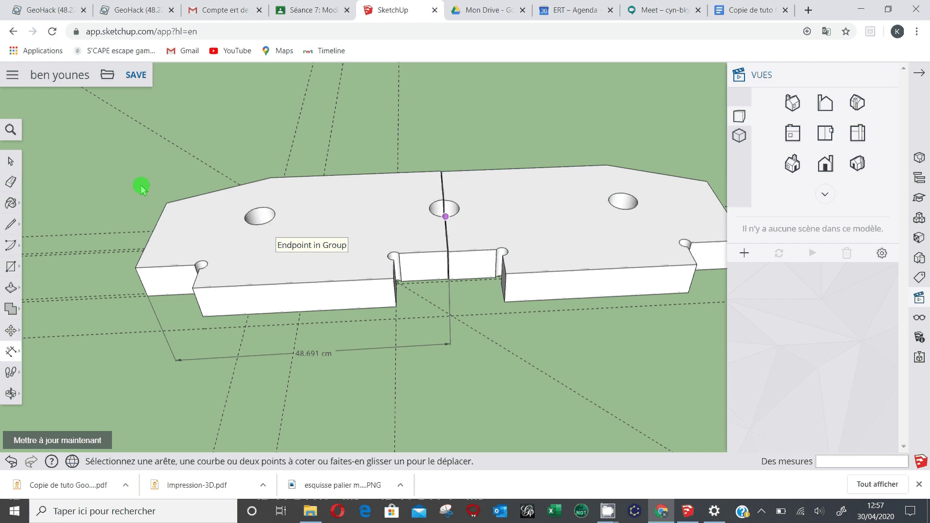
Open the third model in the second row of the 5.5.6 project folder and bring its plate into view.
click(12, 75)
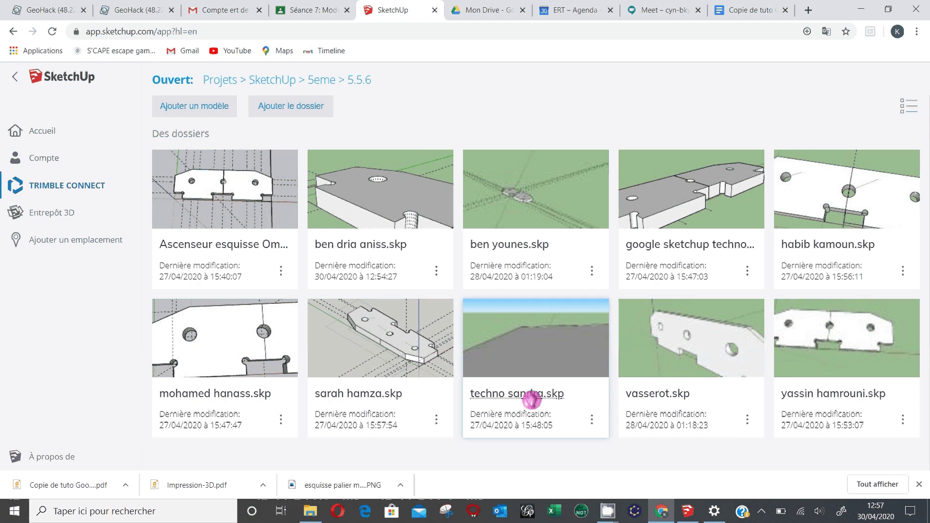
click(531, 399)
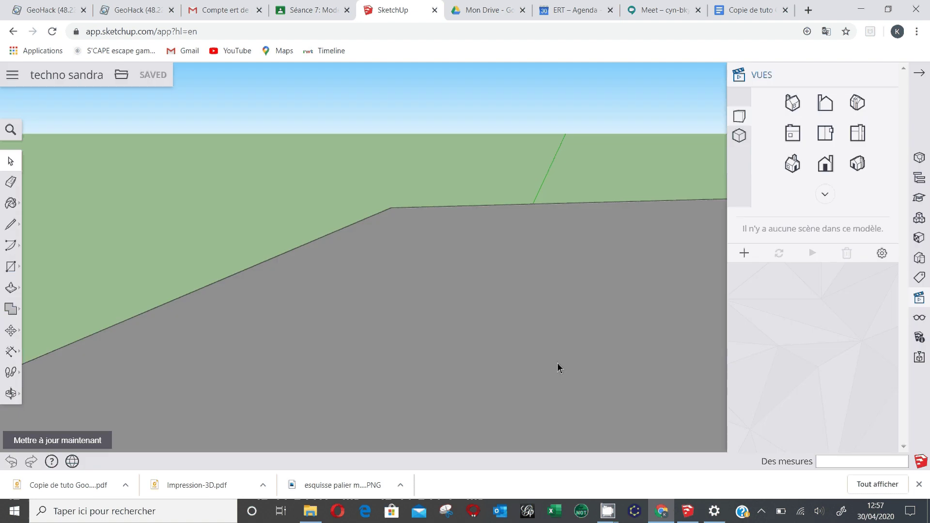
scroll(565, 354, down, 2)
scroll(570, 358, down, 4)
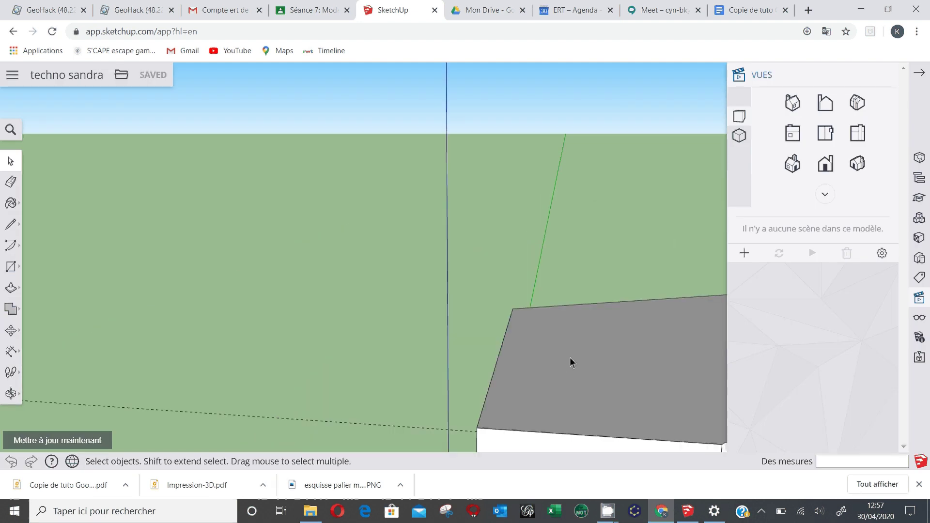
scroll(571, 362, down, 2)
scroll(649, 384, down, 2)
scroll(658, 383, down, 3)
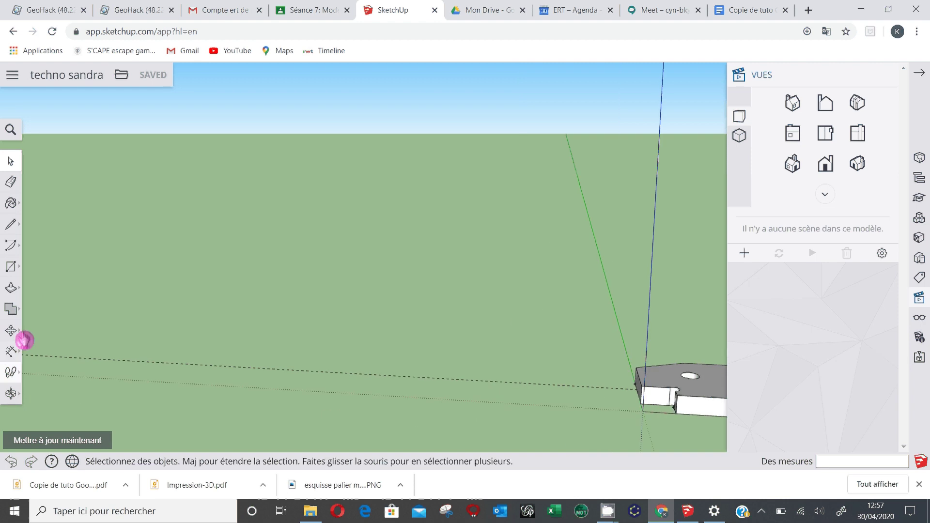
Pan to the newly opened plate and show it whole in an isometric view.
click(12, 395)
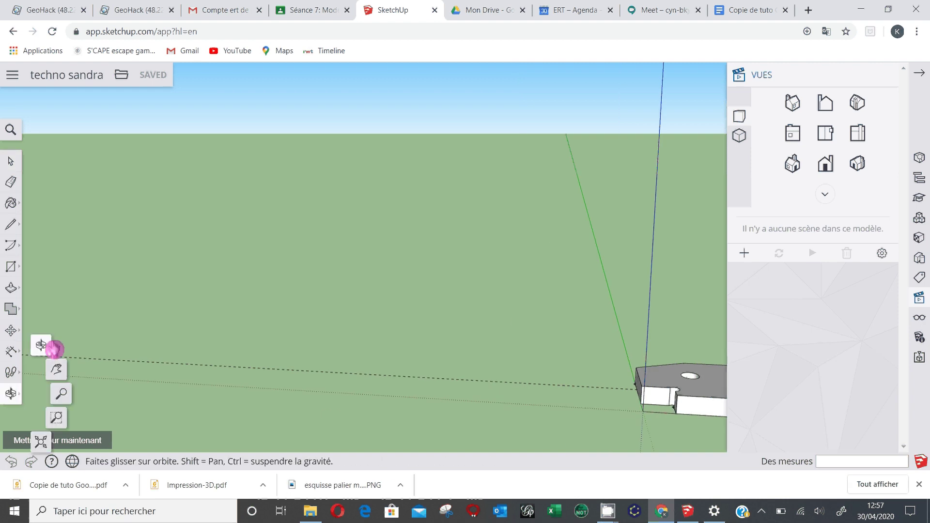
click(11, 332)
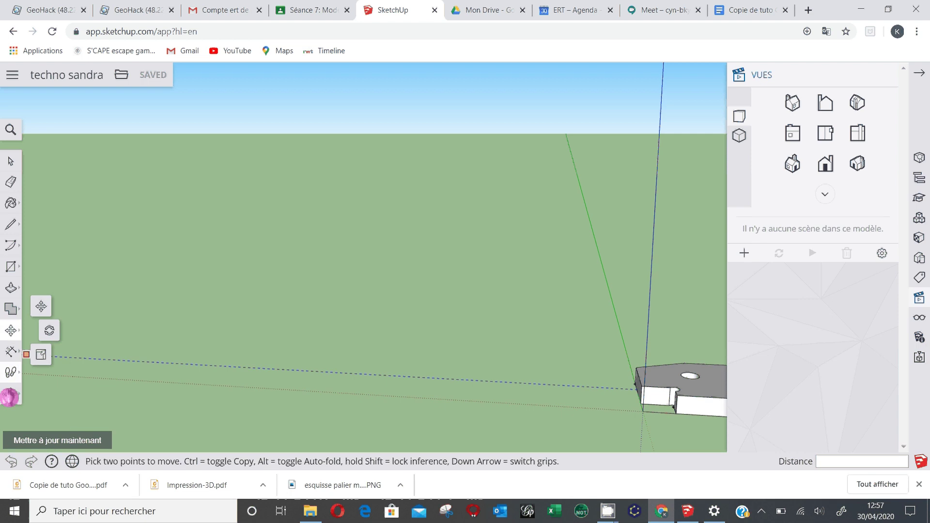
click(11, 393)
click(57, 369)
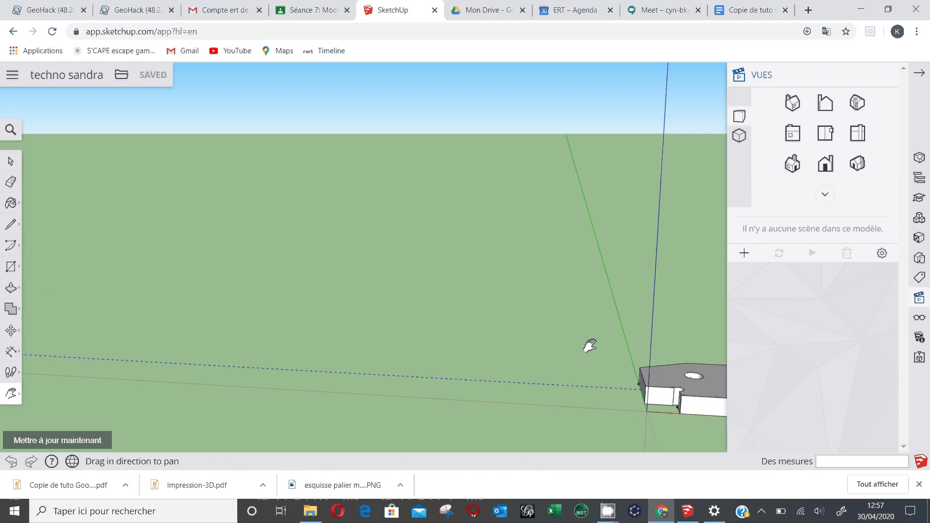
drag(590, 345, 392, 395)
scroll(429, 394, up, 3)
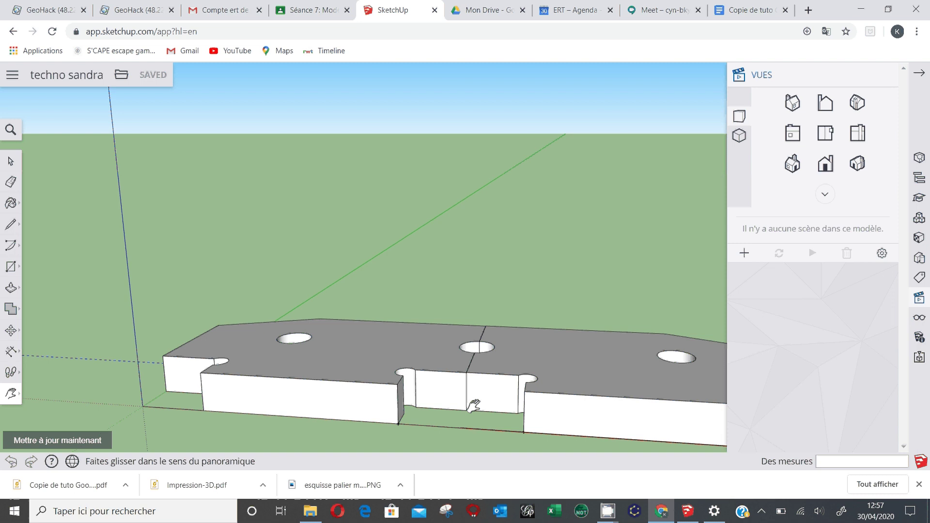
click(792, 164)
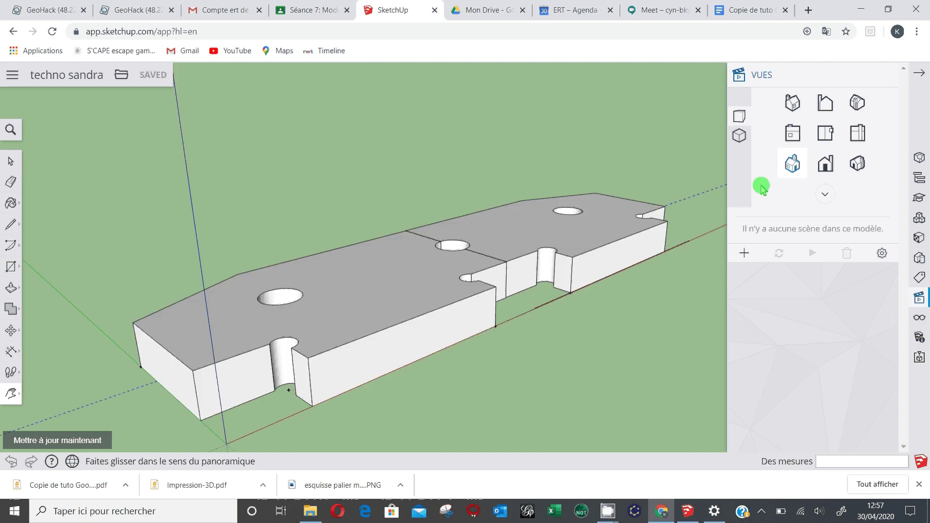
View the plate's flat face straight on and examine the seam around the central hole and notch.
click(795, 105)
click(794, 134)
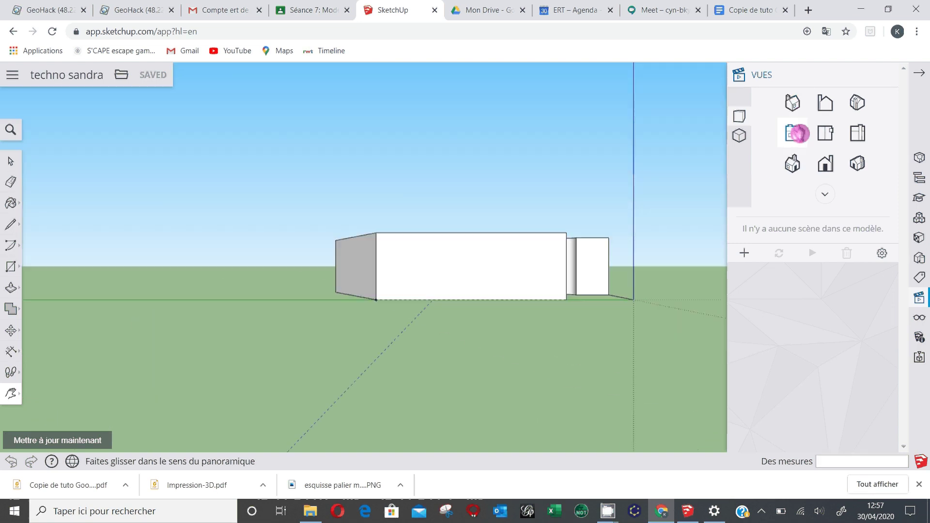
click(826, 163)
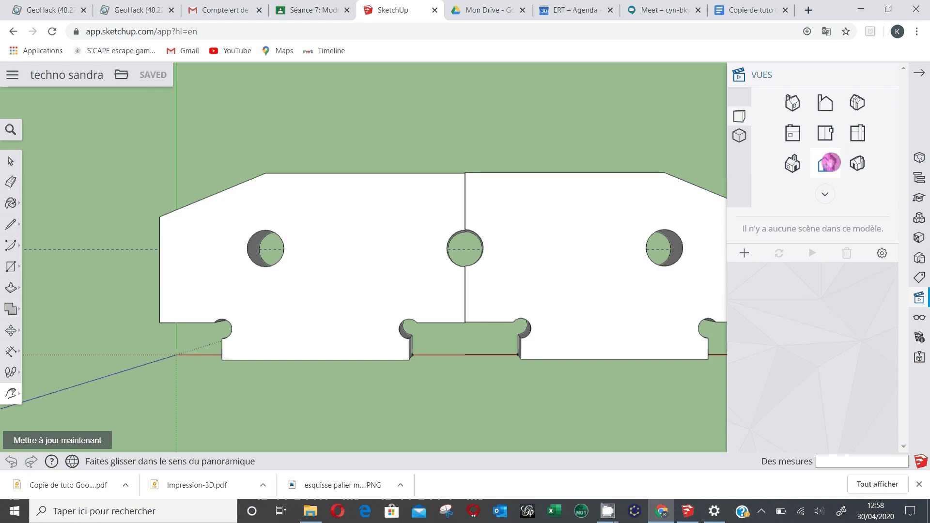
scroll(591, 249, down, 2)
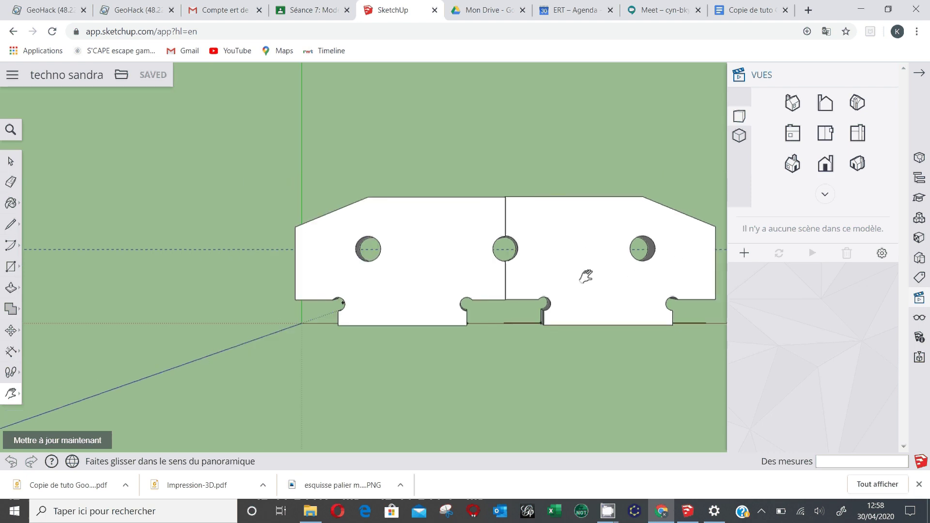
scroll(528, 265, up, 3)
scroll(481, 256, up, 4)
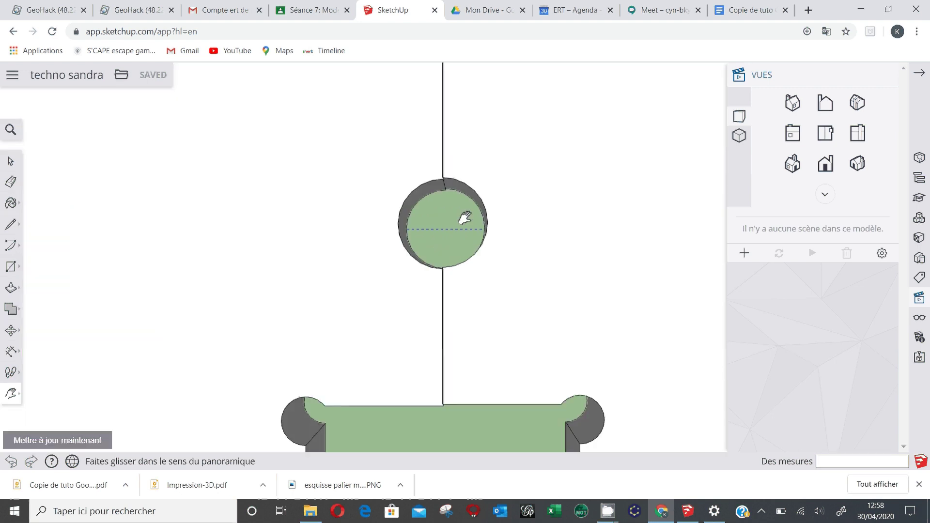
scroll(479, 229, down, 5)
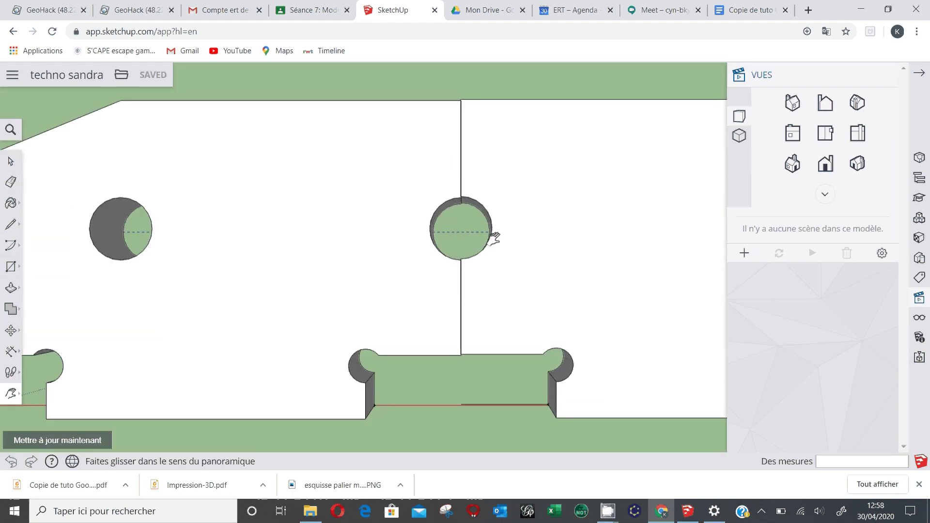
Compare the whole plate with the reference drawing in Google Classroom, and display the SketchUp model's length unit settings.
scroll(494, 235, down, 1)
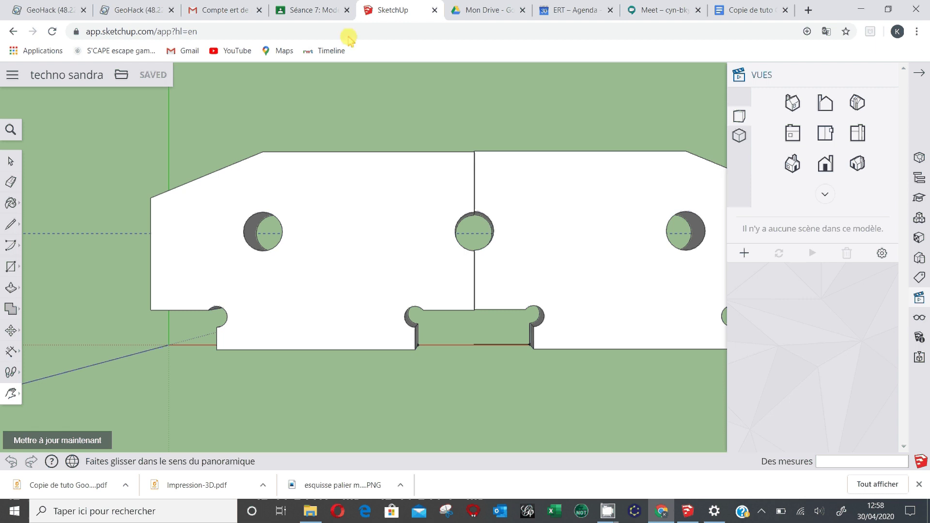
click(310, 10)
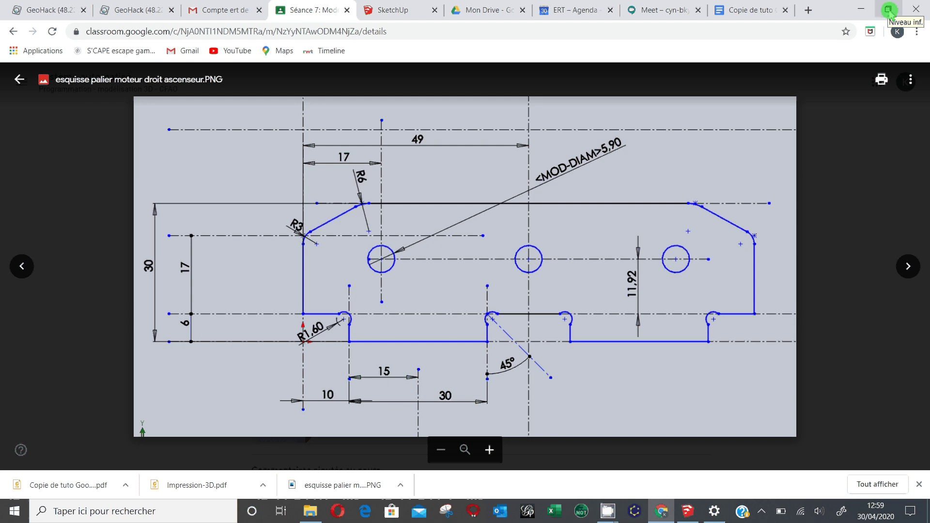
click(404, 5)
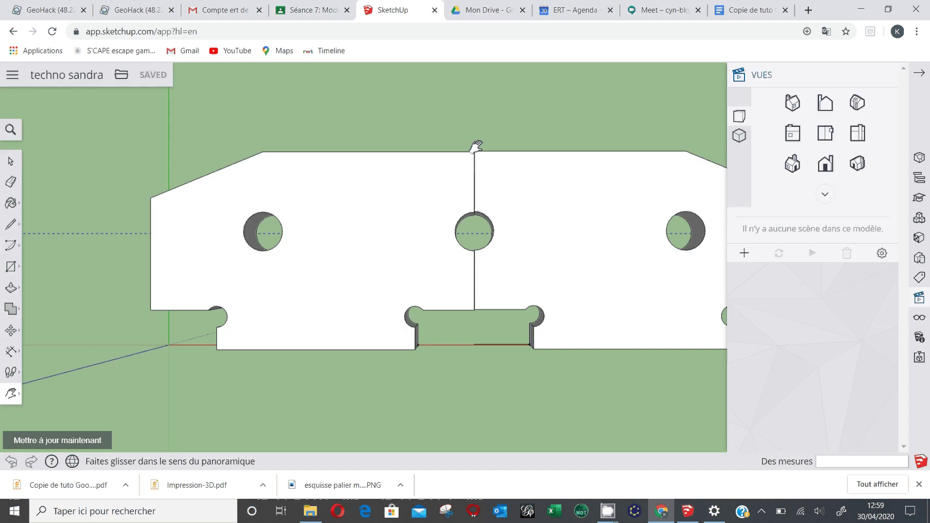
click(793, 101)
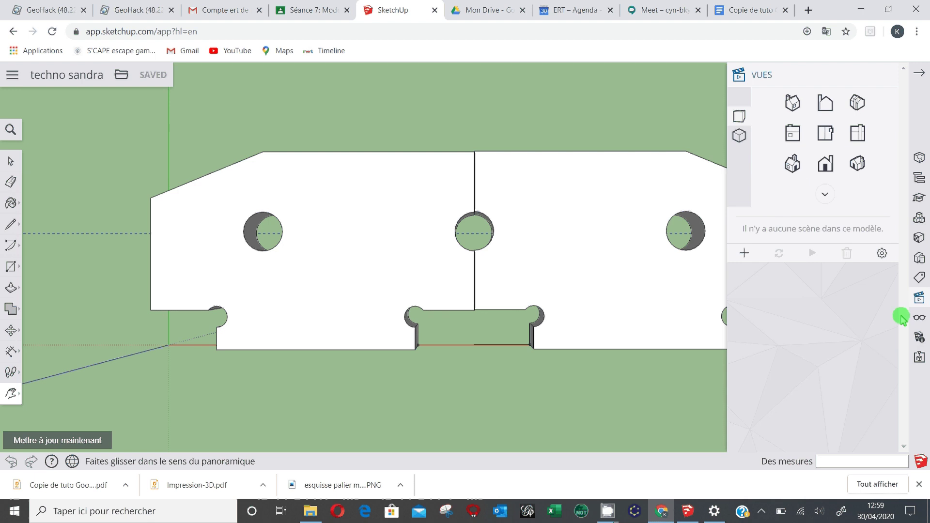
click(919, 337)
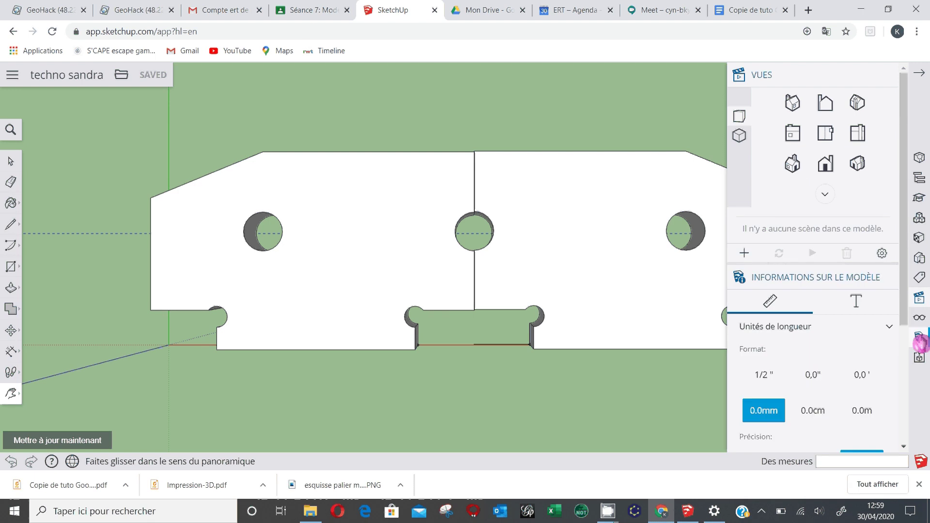
Open the interactive Google SketchUp online tutorial posted in the "ressources pour tous les niveaux" course of Google Classroom.
click(310, 10)
click(66, 158)
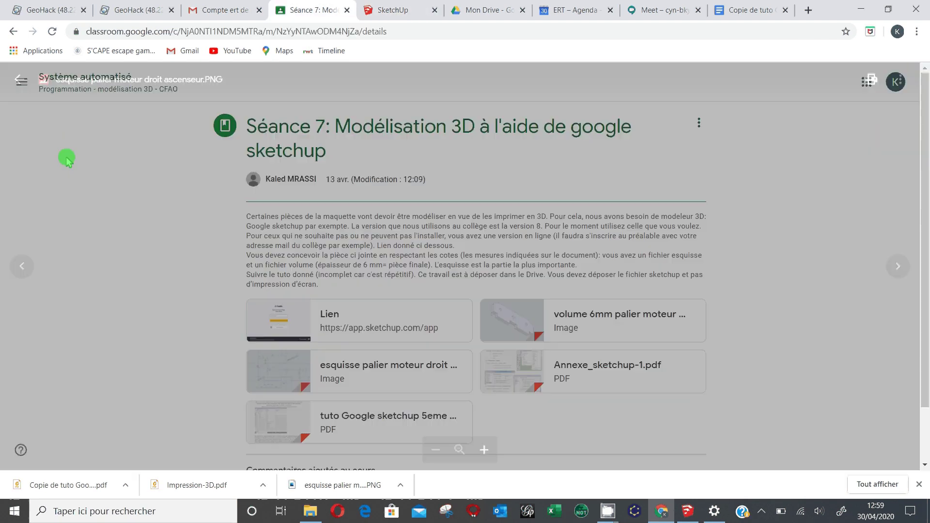
click(31, 92)
click(100, 268)
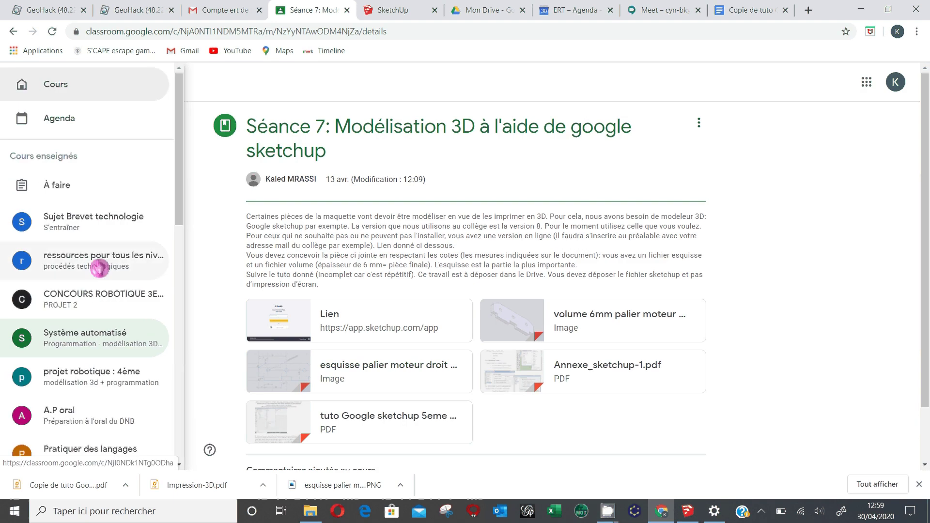
scroll(557, 365, down, 4)
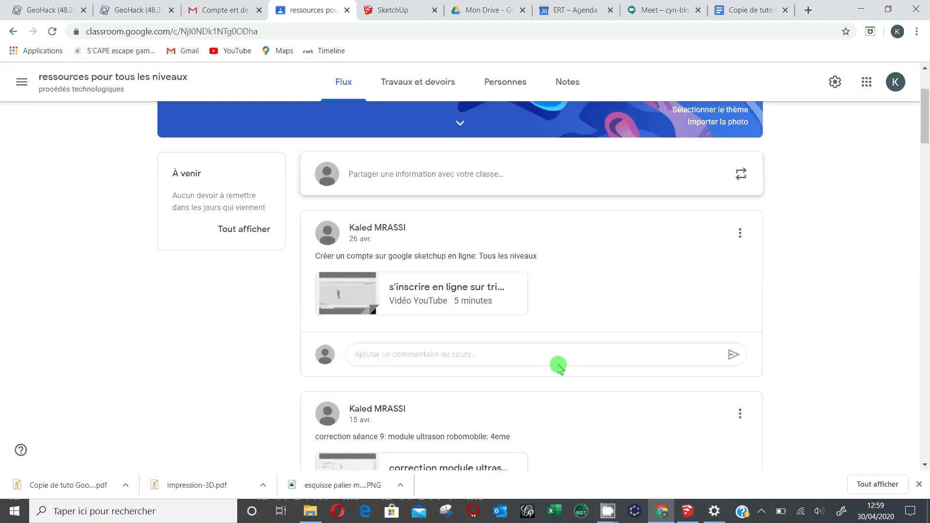
scroll(557, 366, down, 3)
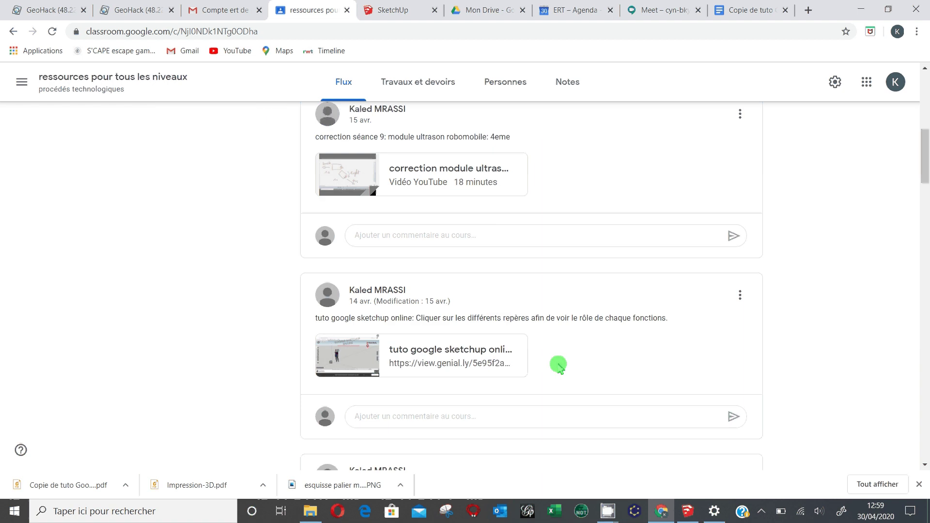
click(498, 365)
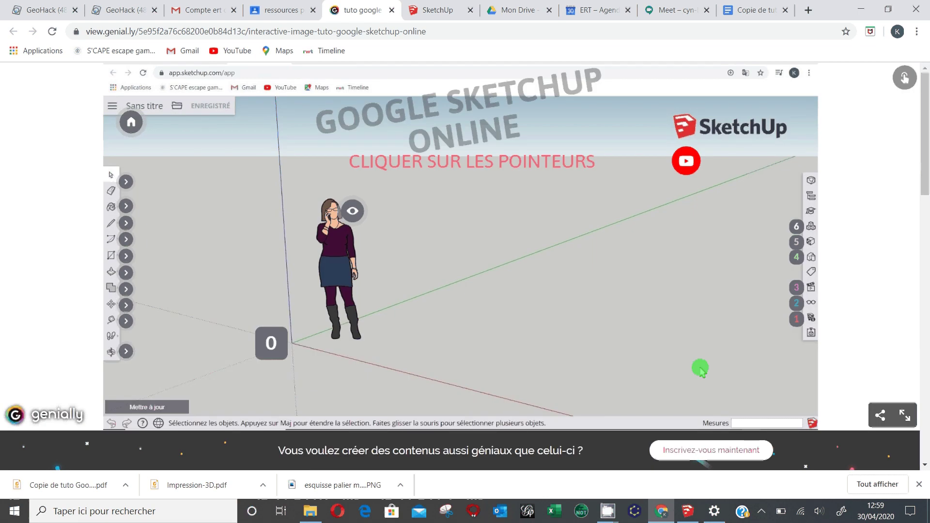
Read the tutorial's notes for pointers 1 and 2 on length units and display settings.
click(798, 326)
click(797, 329)
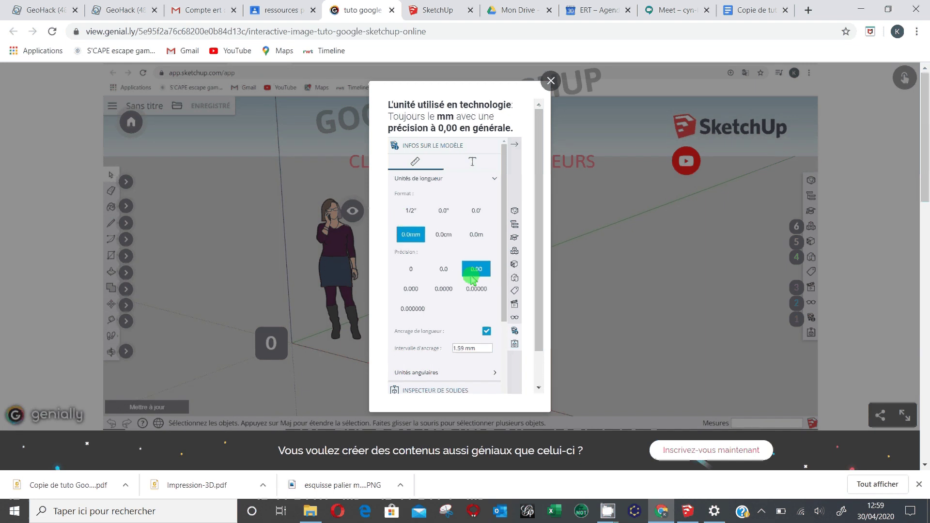
click(552, 88)
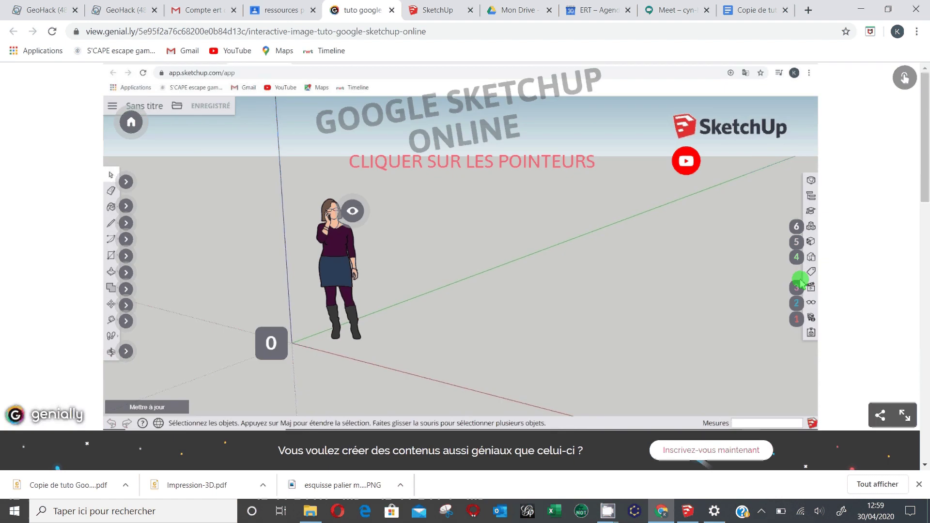
click(798, 317)
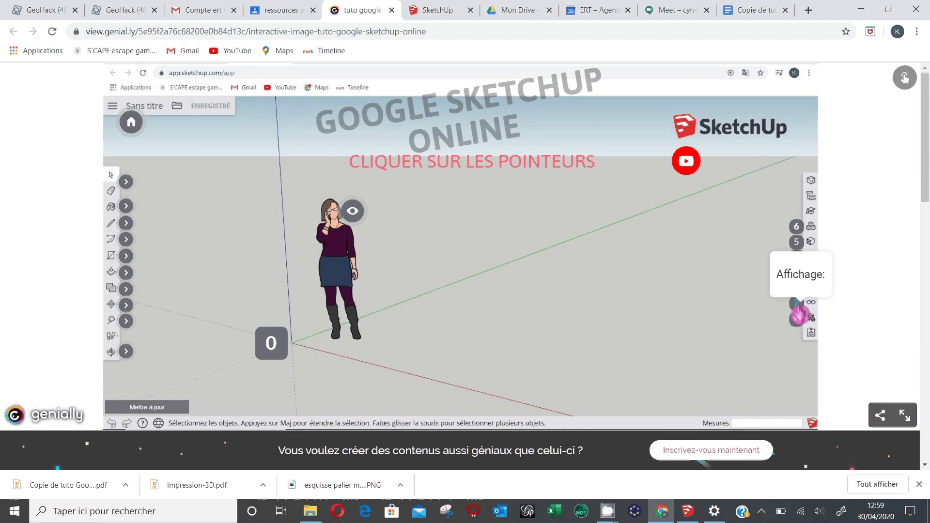
click(799, 310)
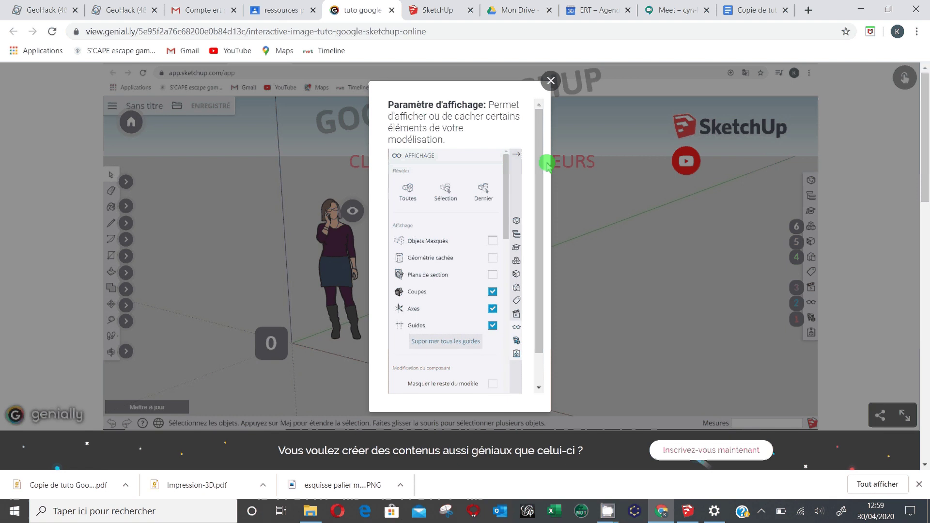
drag(542, 160, 542, 206)
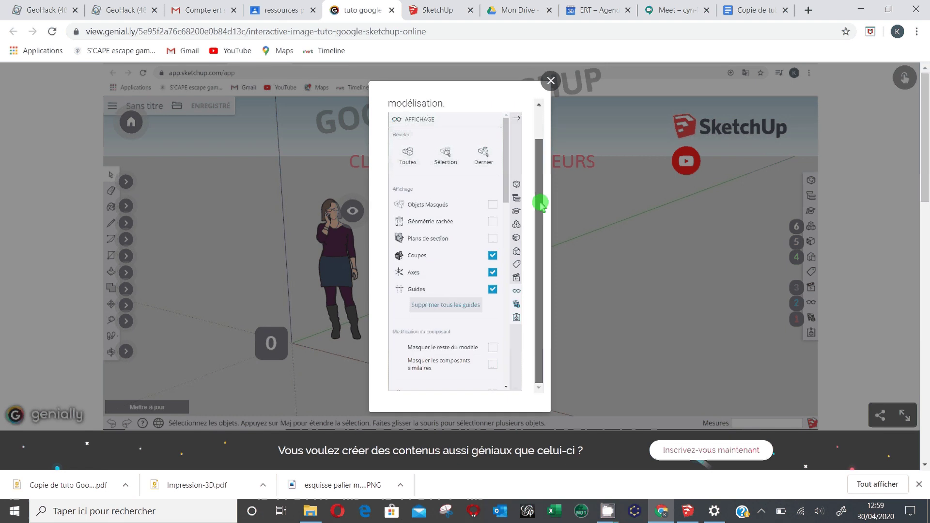
click(551, 81)
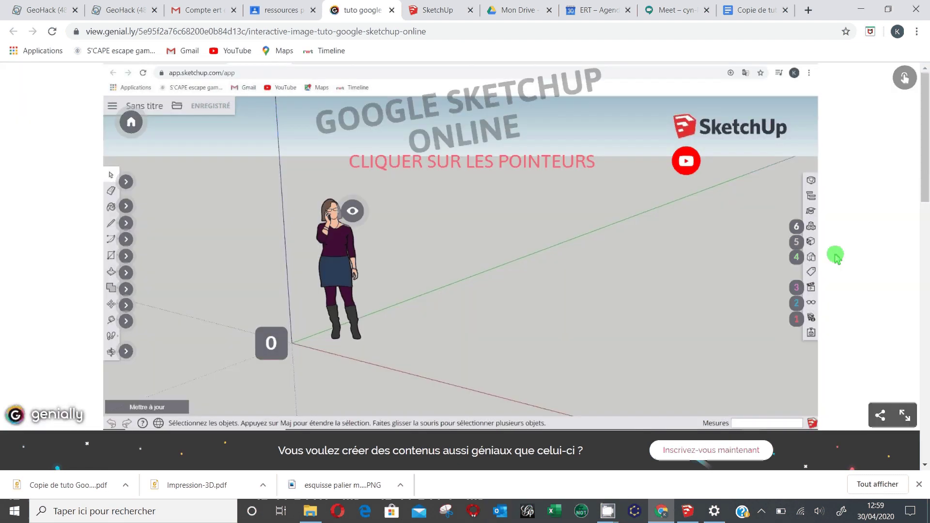
Read the tutorial's notes for pointers 3 and 4 on views and styles.
click(800, 290)
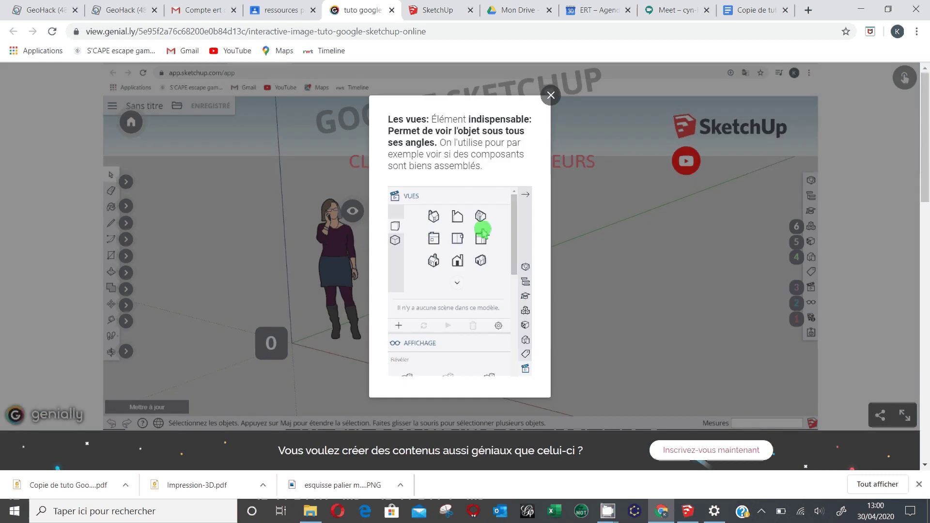
click(550, 95)
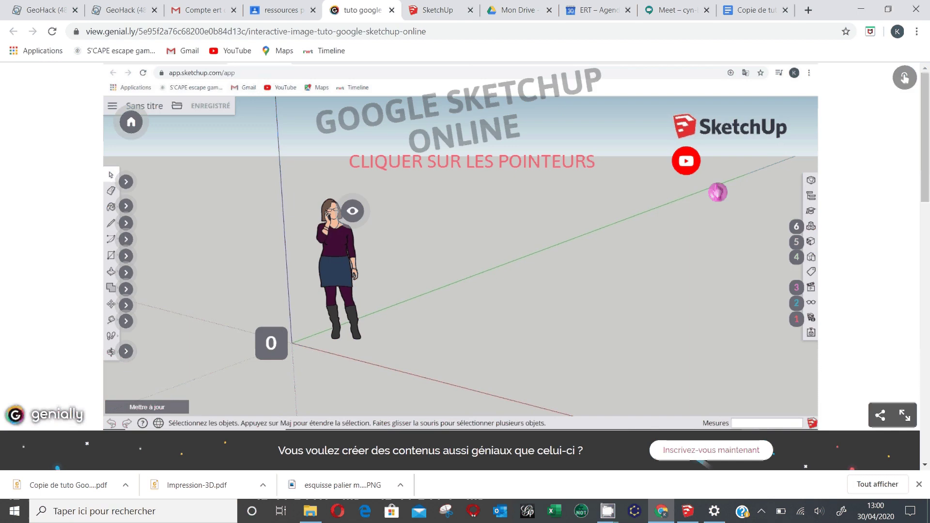
click(797, 267)
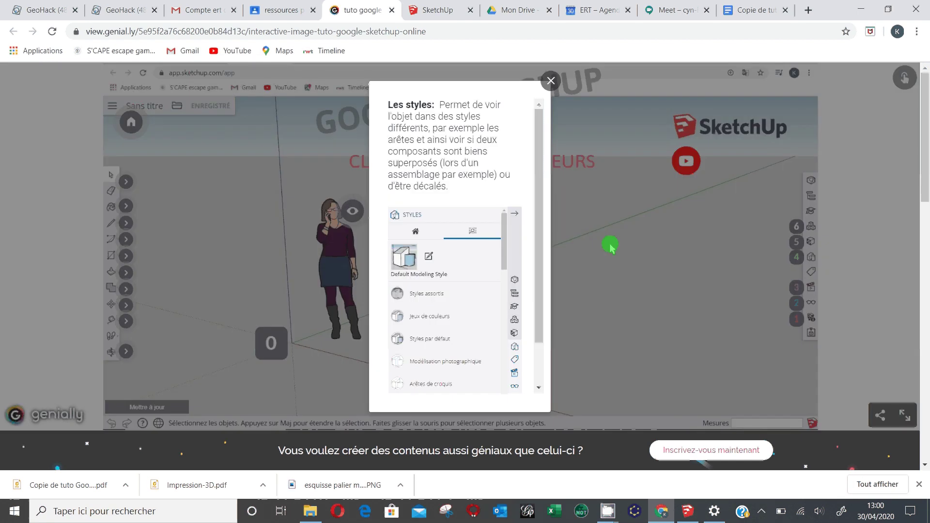
scroll(539, 206, down, 1)
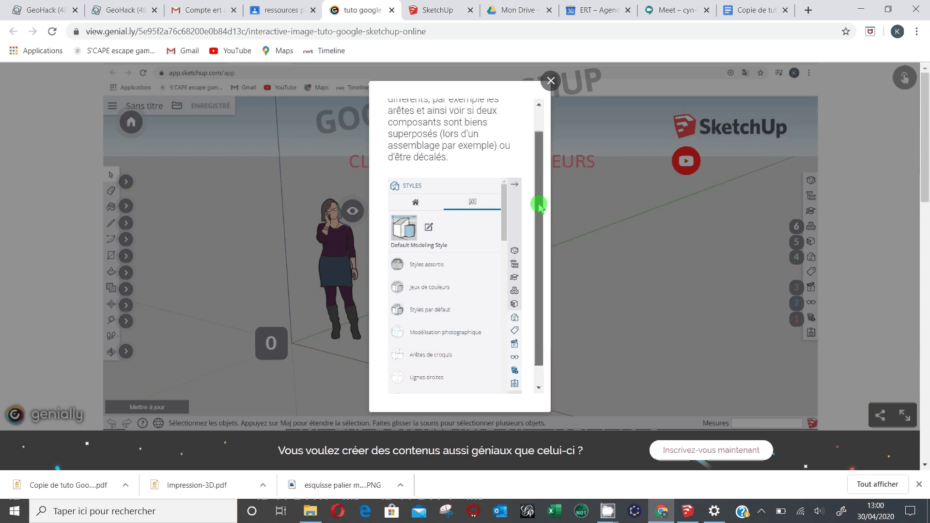
scroll(539, 212, down, 1)
drag(537, 219, 551, 87)
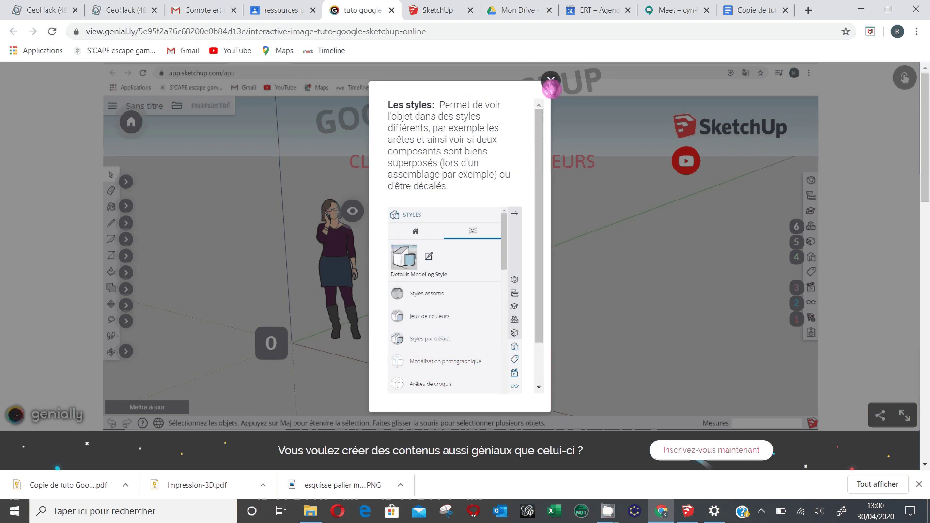
click(550, 82)
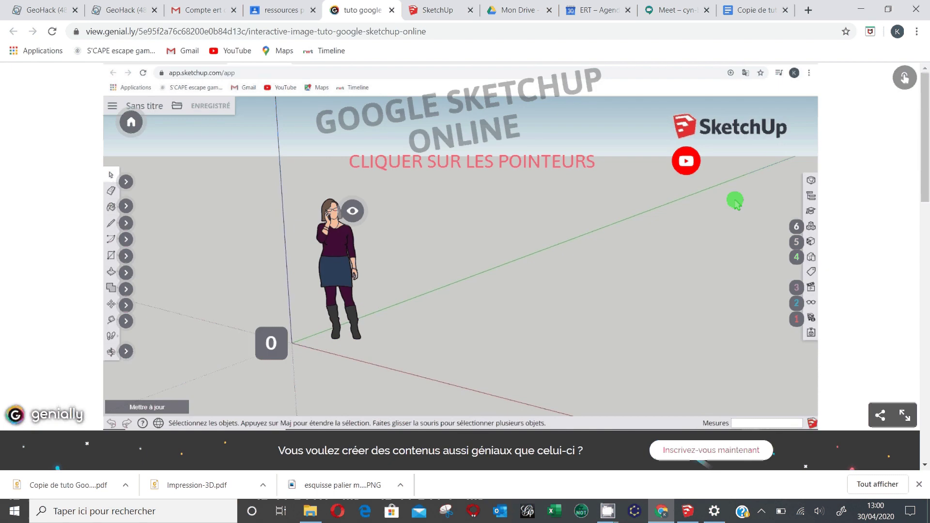
Read the tutorial's note for pointer 5 on materials, and close it.
mouse_move(797, 241)
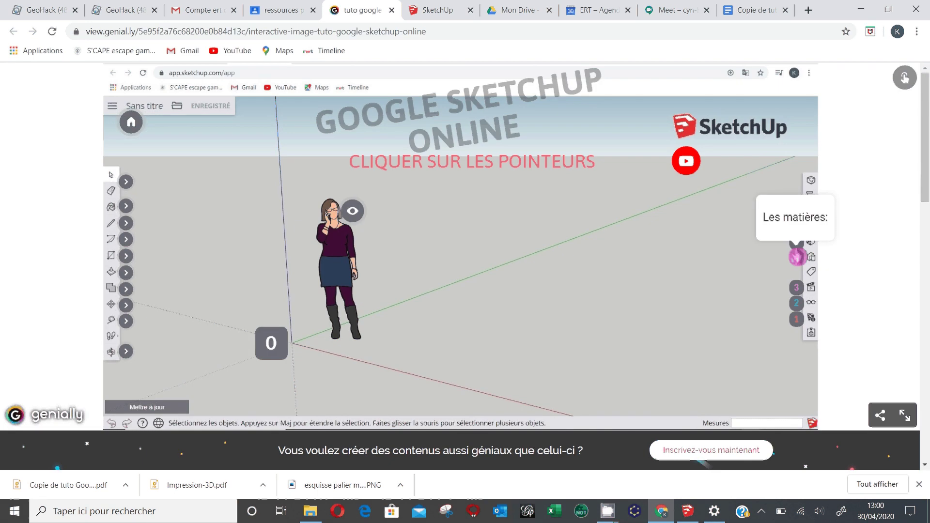
click(797, 256)
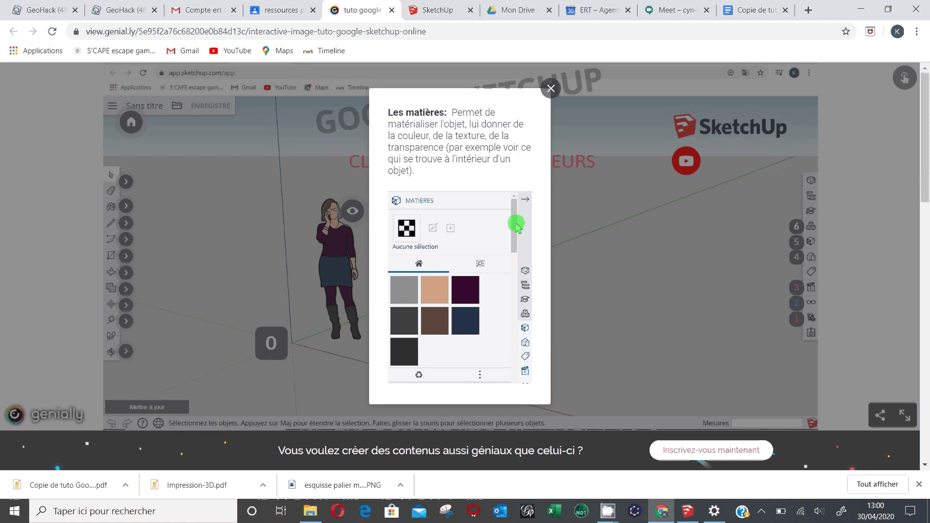
mouse_move(516, 224)
mouse_down()
mouse_move(514, 245)
mouse_move(543, 210)
mouse_up()
scroll(542, 209, down, 3)
scroll(542, 209, up, 3)
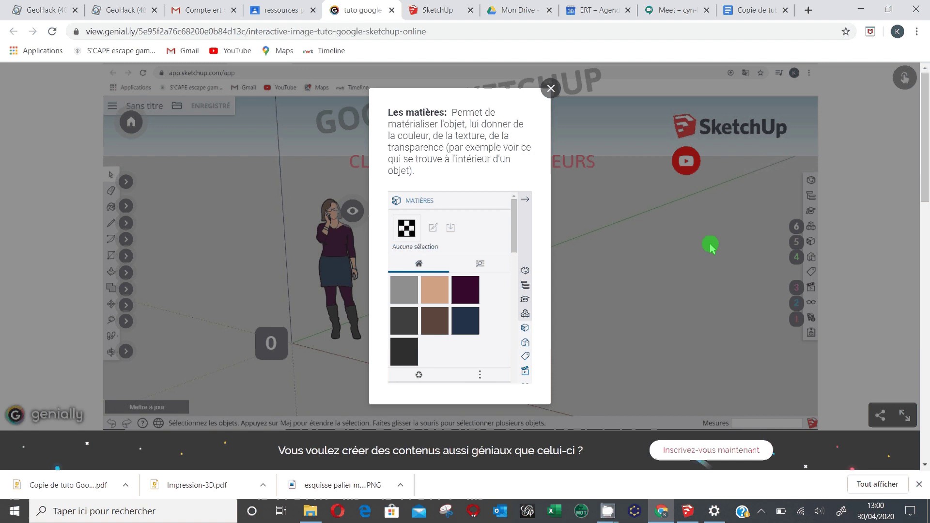
click(547, 104)
click(549, 97)
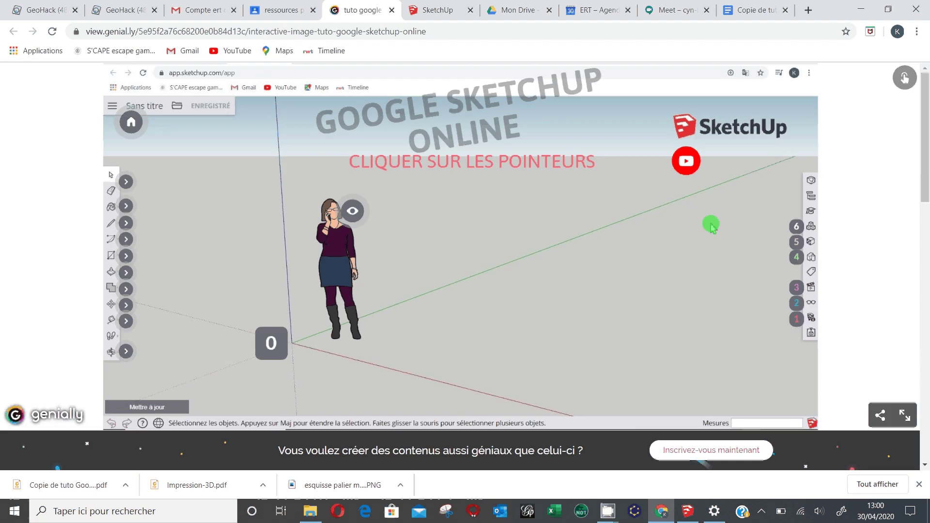
Read the tutorial's note for pointer 6 on importing existing components, and close it.
click(797, 253)
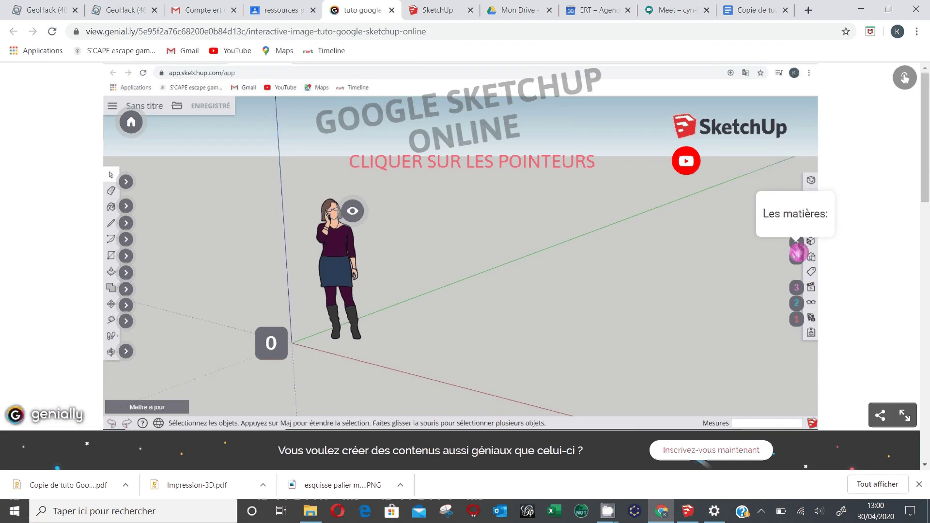
click(797, 239)
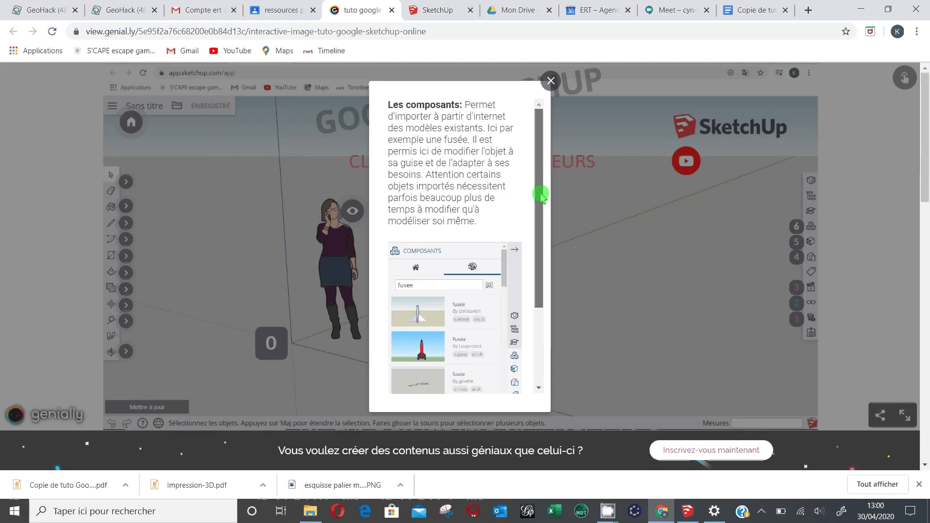
drag(541, 194, 537, 158)
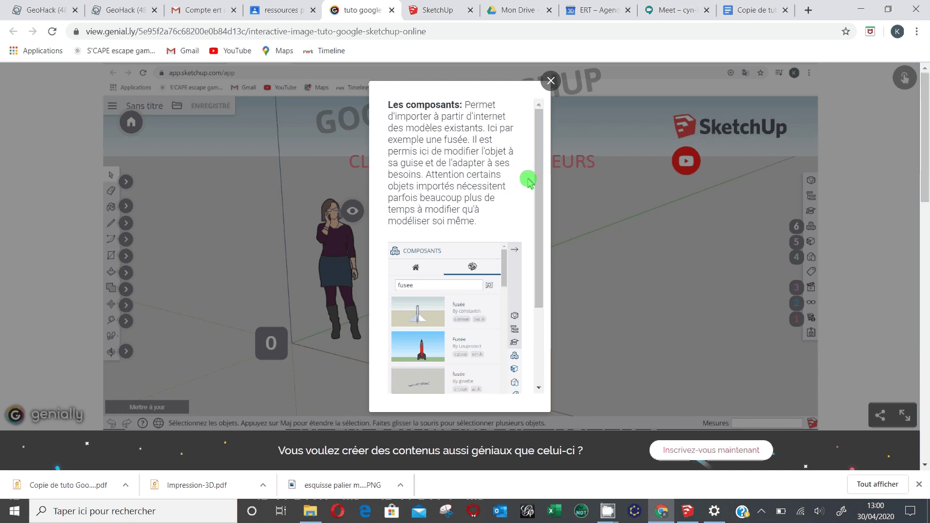
click(552, 88)
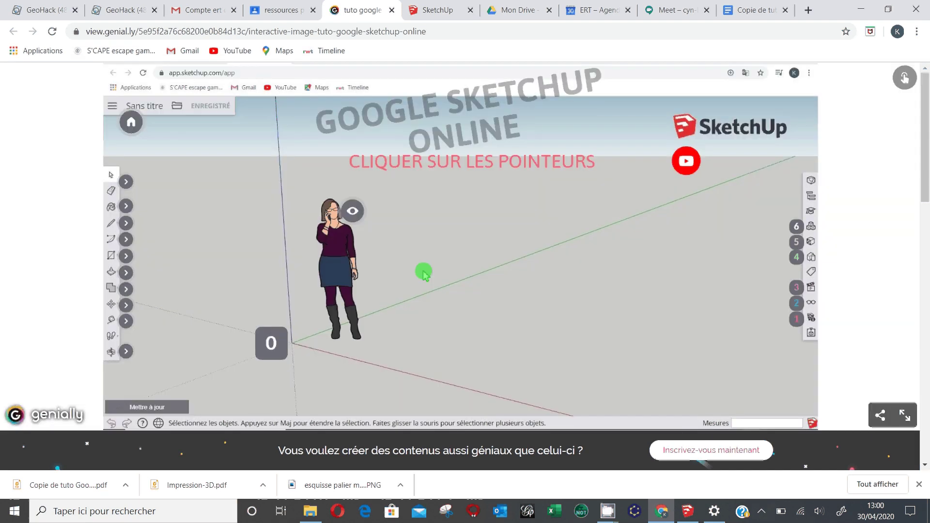
Read the tutorial's note on the rotation, pan and zoom tools, and close it.
click(129, 368)
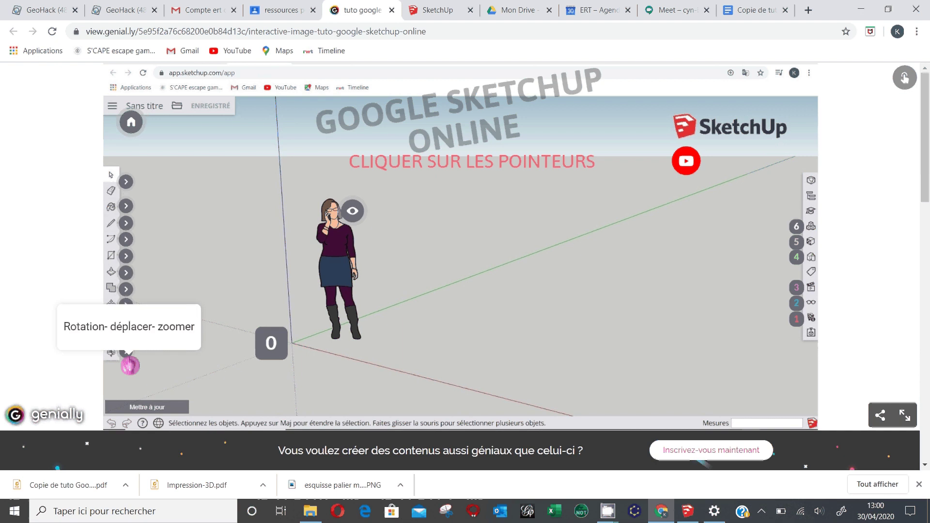
click(129, 364)
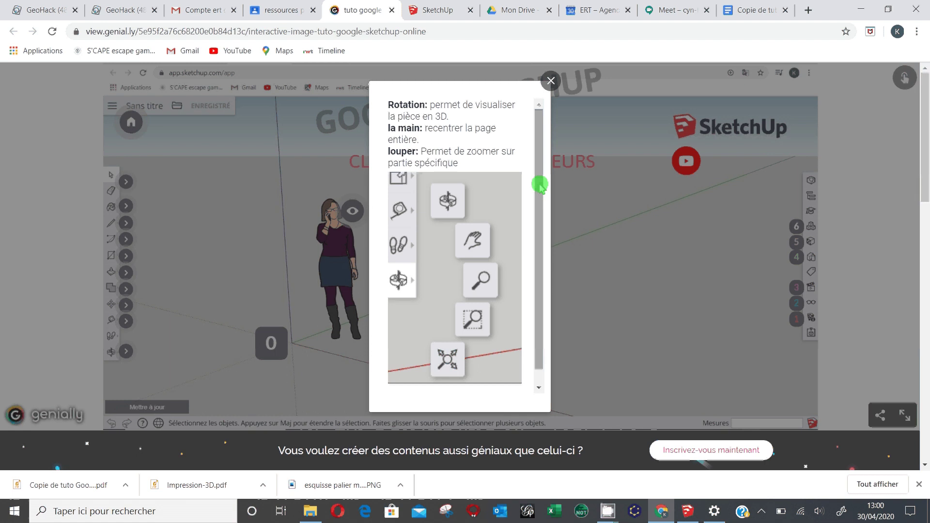
click(552, 82)
Switch to SketchUp Pro 2019, maximize it, and move the imported sketch image about 990 mm toward the axes' origin.
key(alt+Tab)
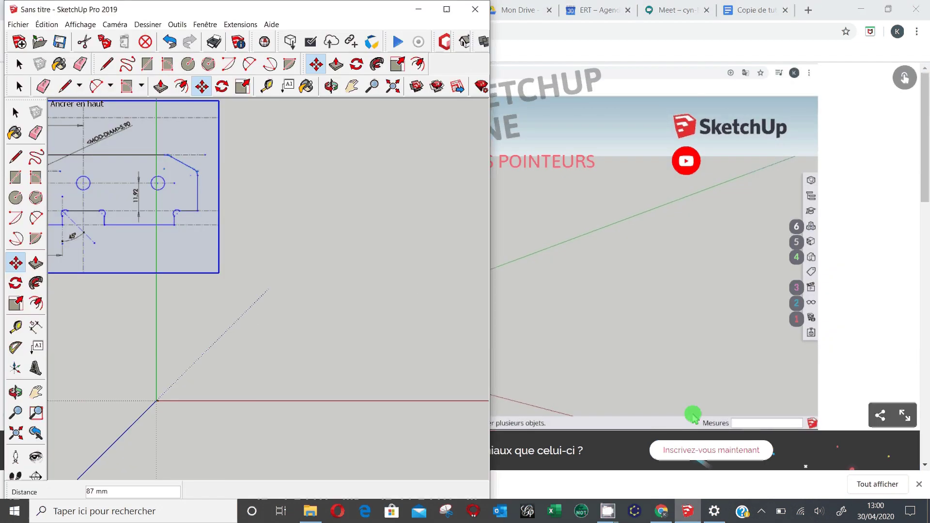
click(447, 10)
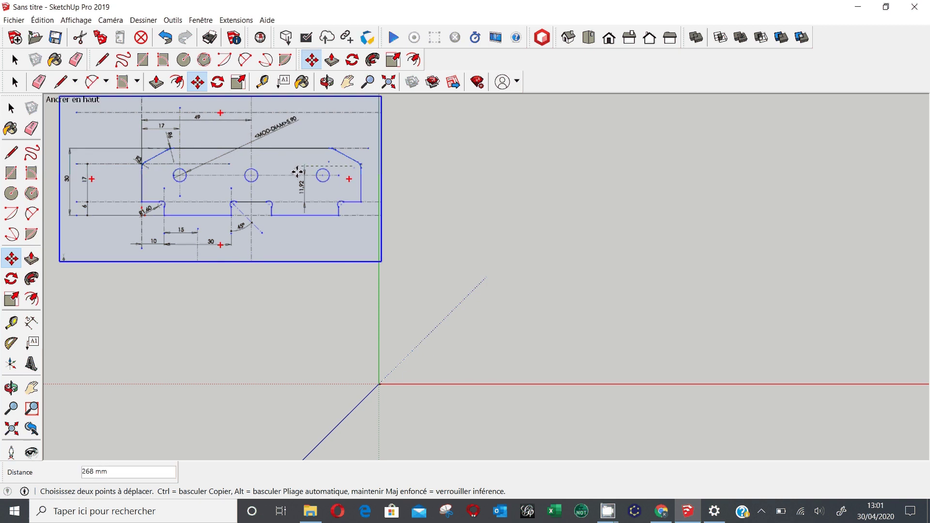
click(297, 172)
scroll(362, 347, up, 3)
mouse_move(247, 143)
mouse_down()
mouse_move(568, 265)
mouse_move(588, 307)
mouse_up()
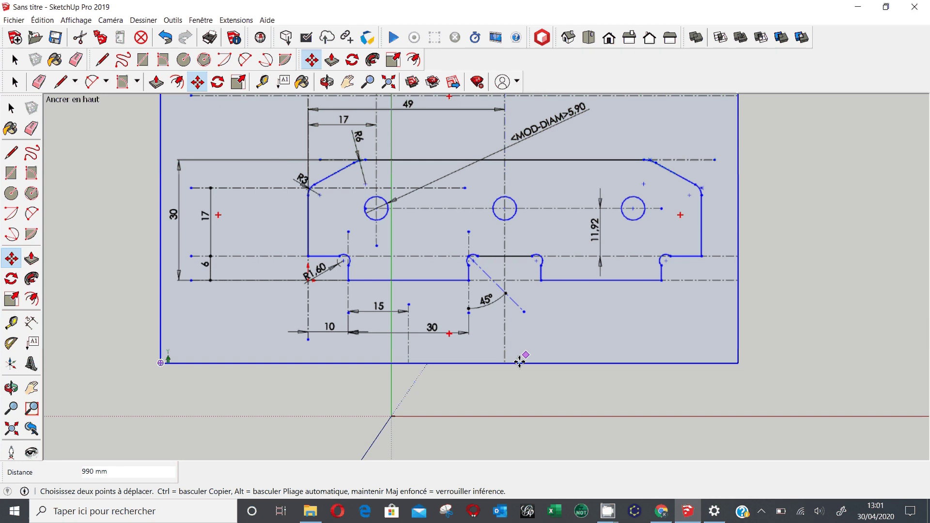
Leave the Move tool and deselect the imported sketch image.
key(space)
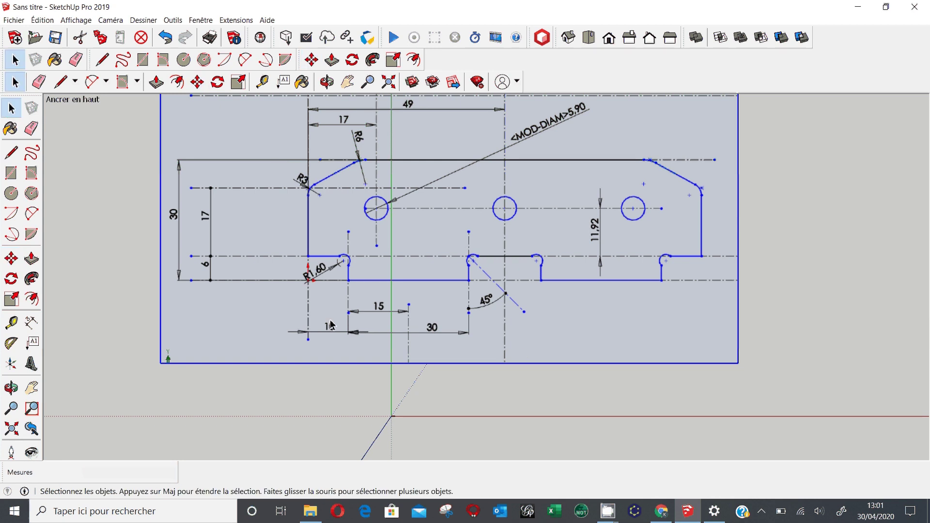
click(401, 425)
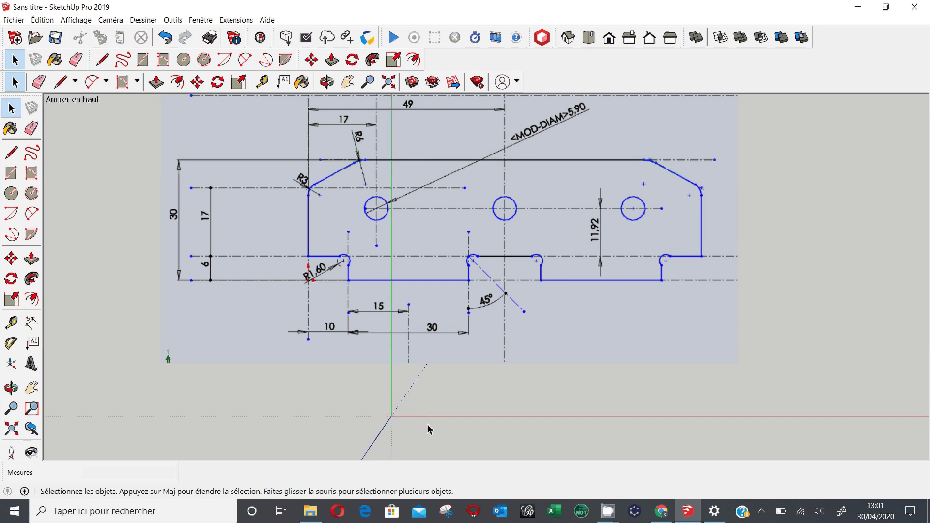
Switch to Chrome and open the Séance 7 SketchUp 3D modelling material in the Système automatisé Classroom course.
click(670, 518)
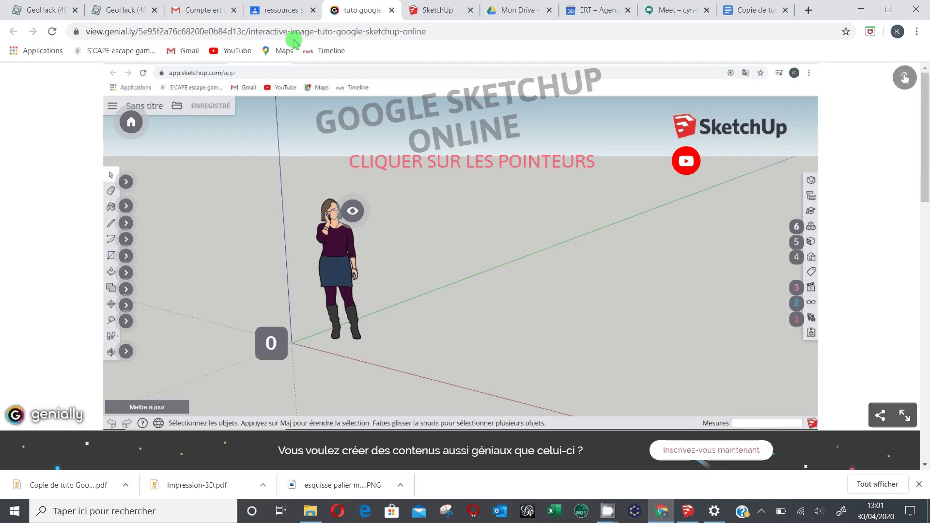
click(310, 11)
click(27, 87)
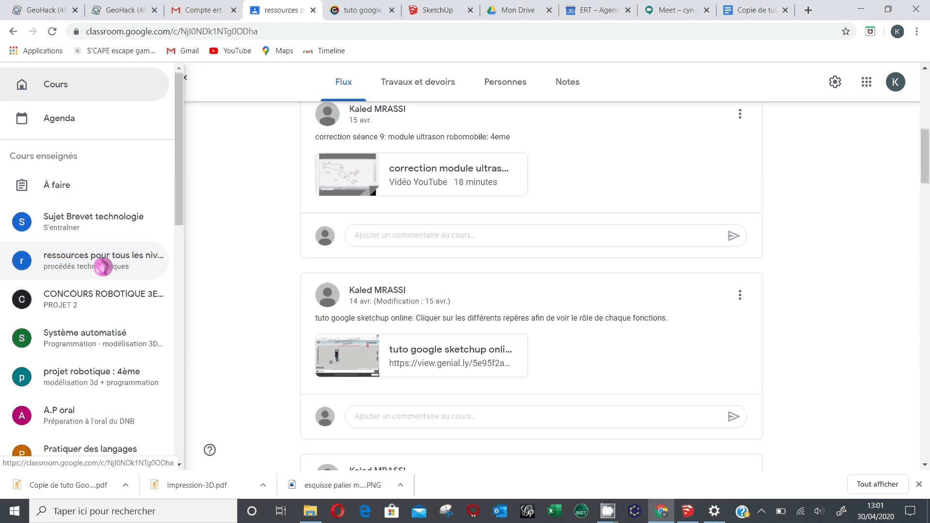
click(101, 335)
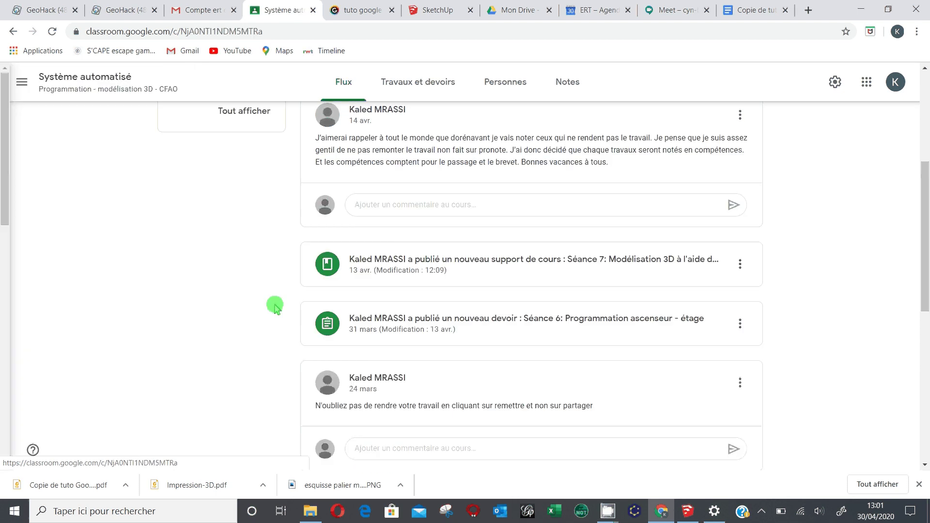
click(583, 264)
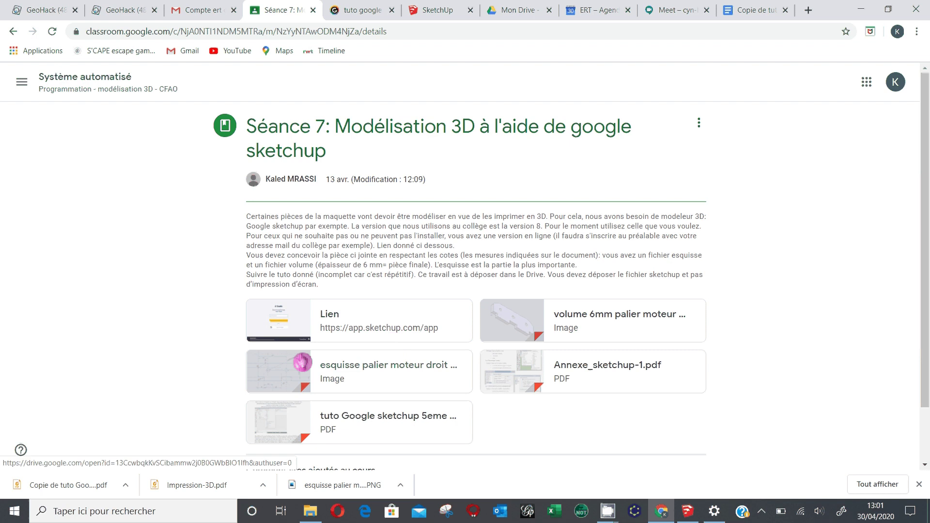
Try previewing Annexe_sketchup-1.pdf, and read the opening instructions in the tuto Google sketchup 5eme PDF.
click(579, 368)
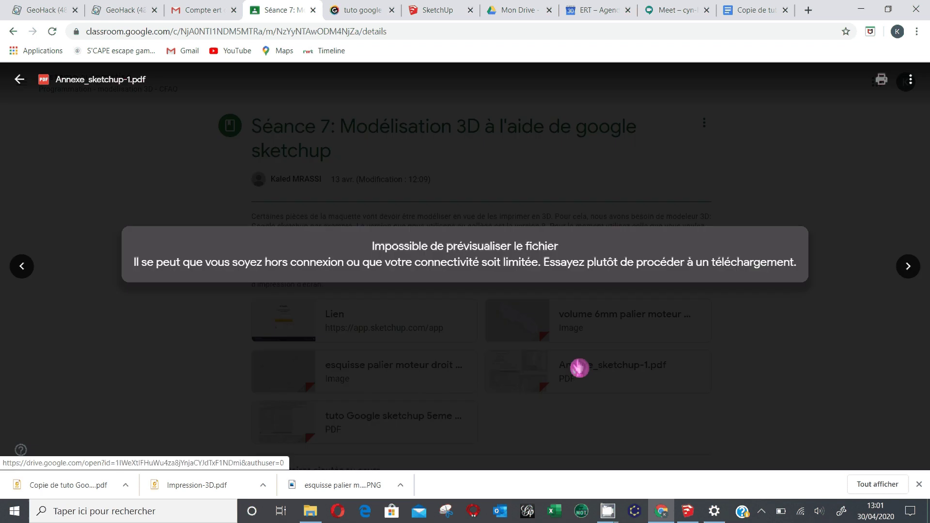
click(329, 440)
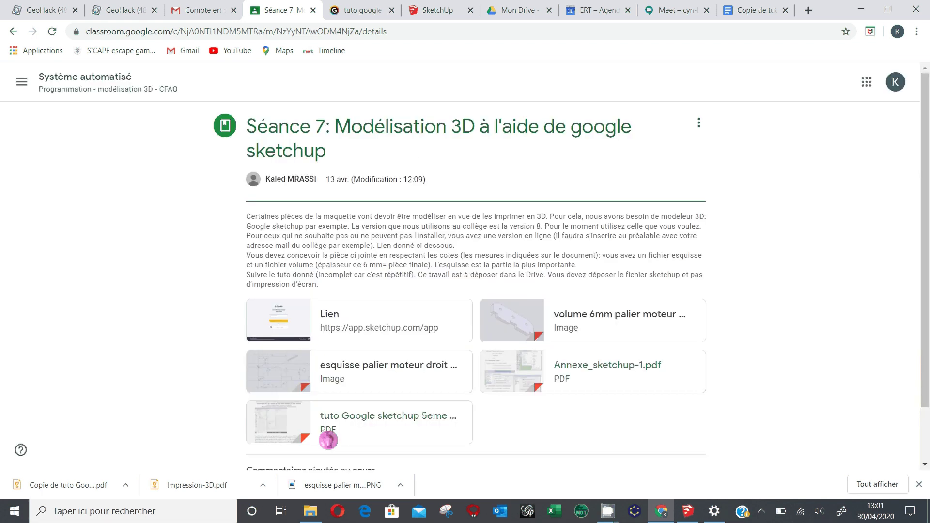
click(328, 439)
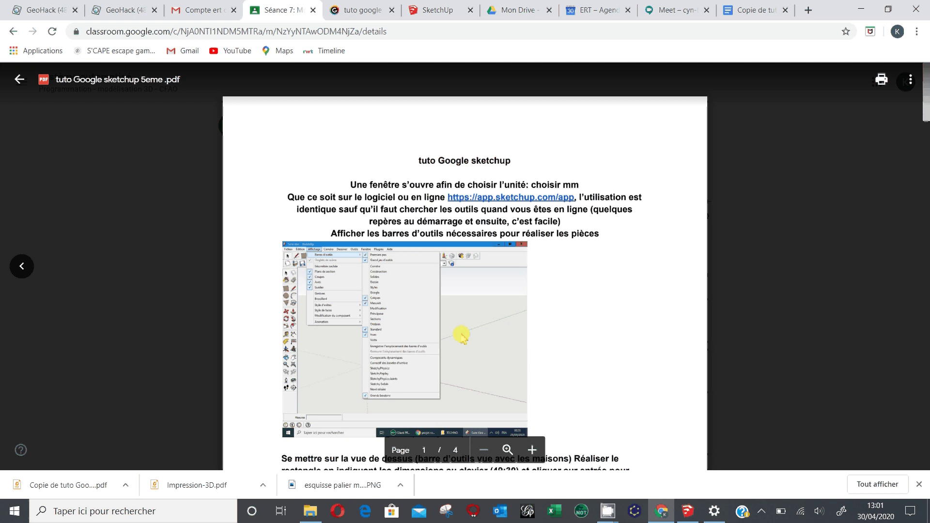
scroll(425, 276, down, 3)
scroll(422, 267, up, 2)
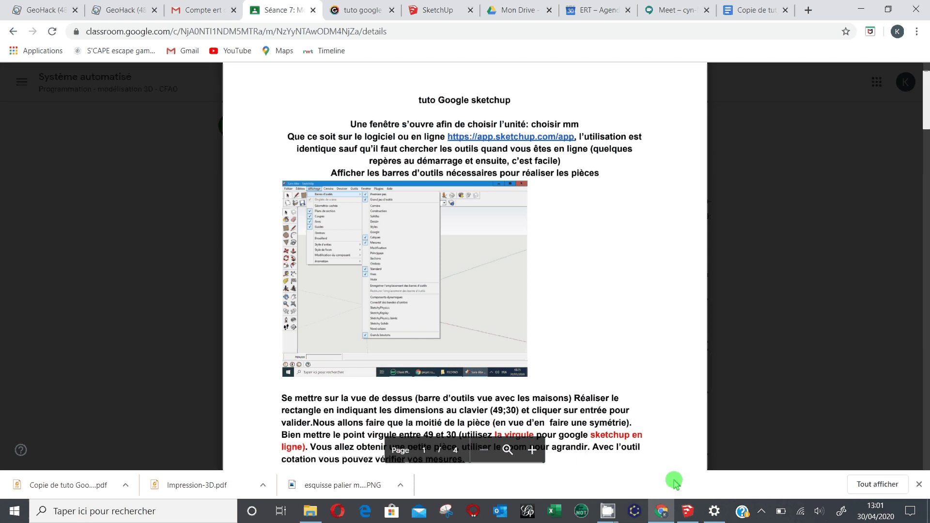
Glance at the drawing in SketchUp Pro, and clear the views and model information from the online SketchUp model.
click(698, 519)
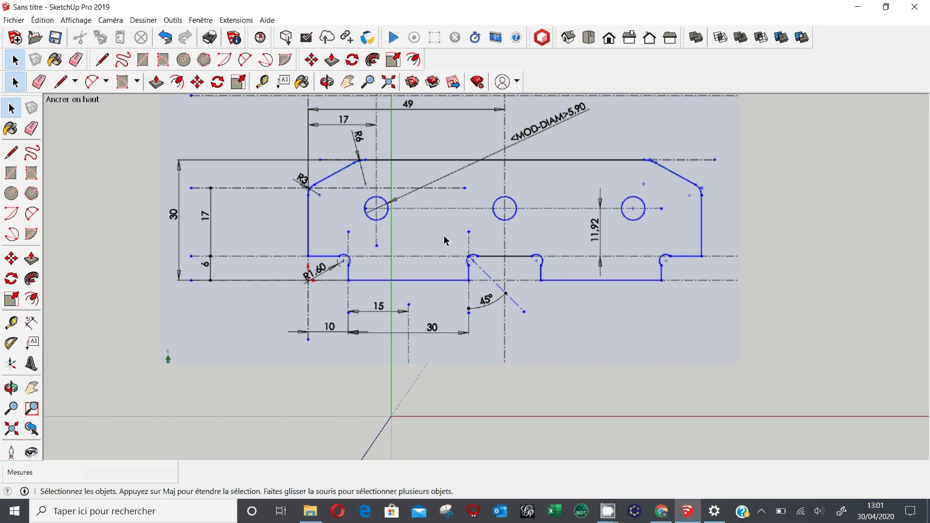
click(681, 516)
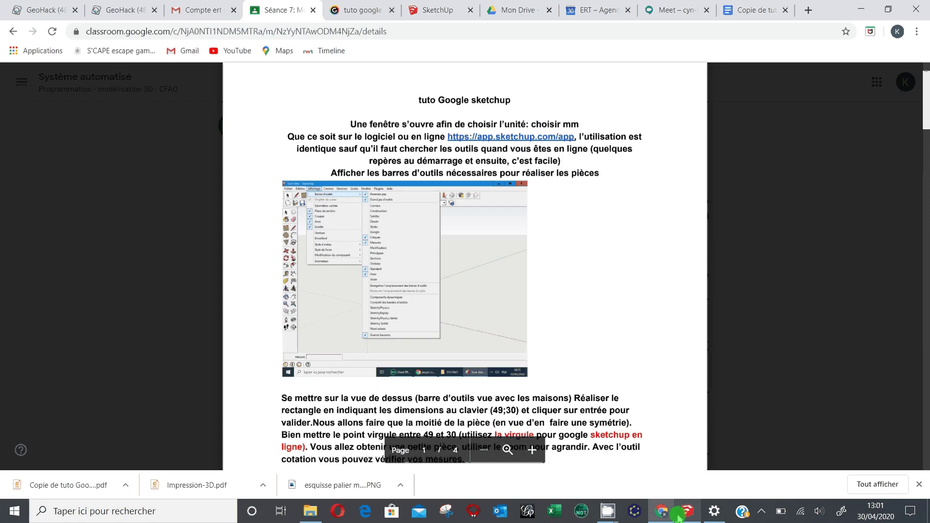
click(438, 11)
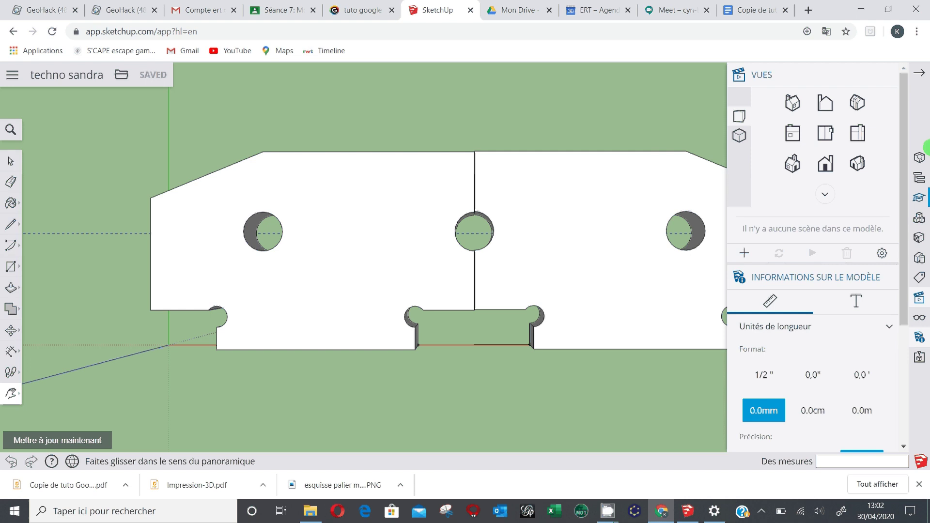
click(849, 200)
click(917, 79)
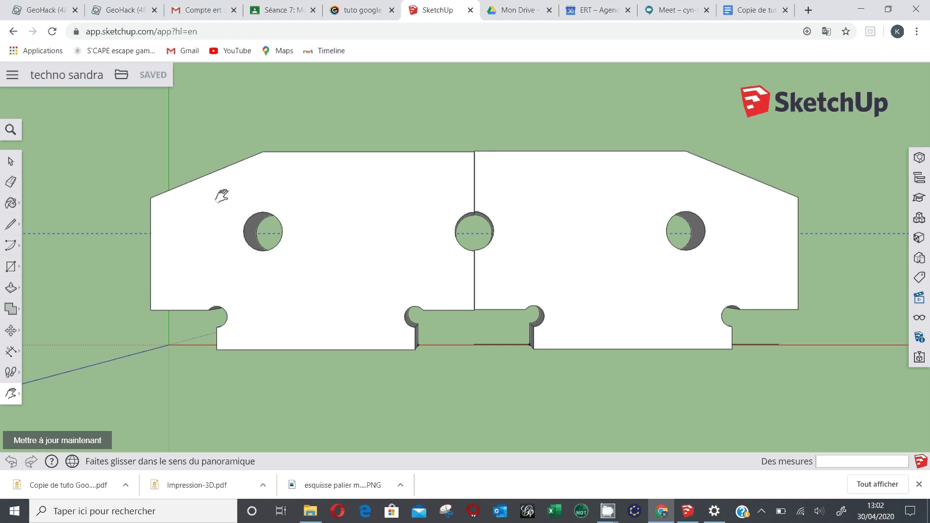
Browse the recent files and the teacher's folder under 5eme in Trimble Connect, cancel the model upload, and view the account page.
click(11, 75)
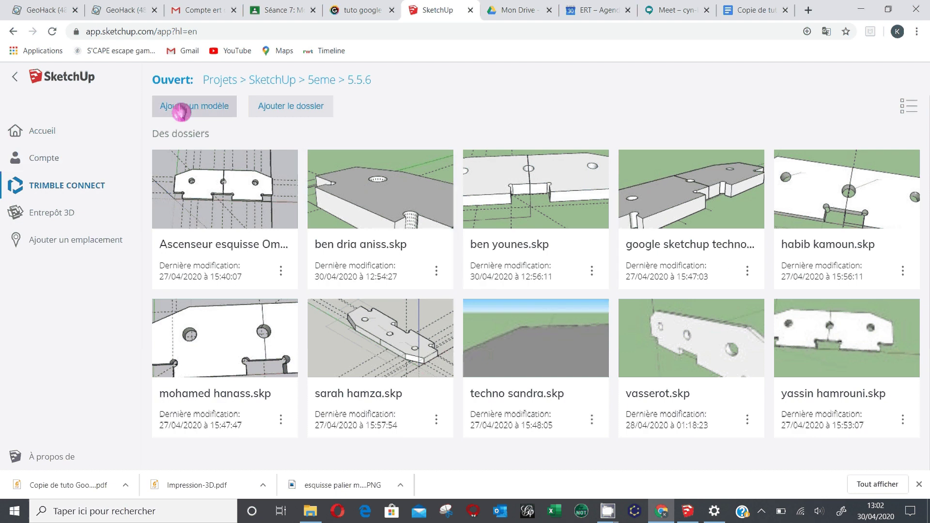
click(50, 134)
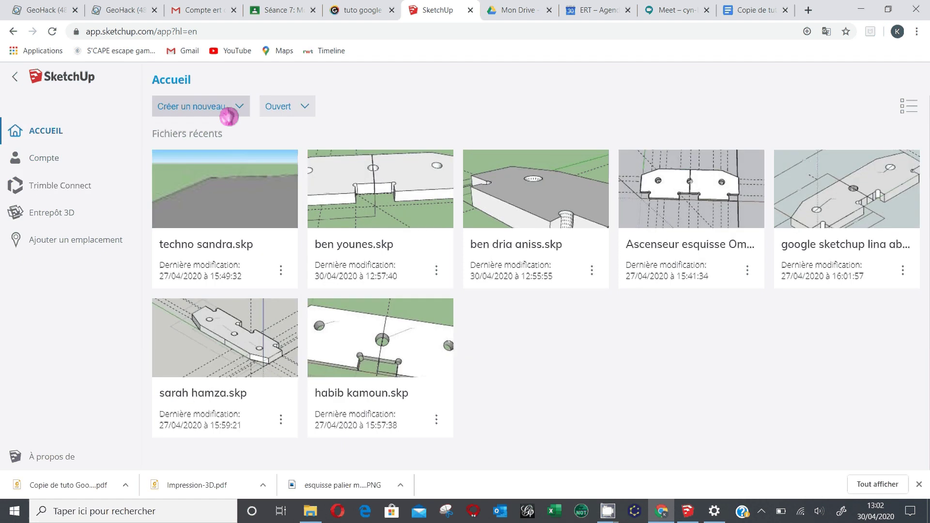
click(48, 185)
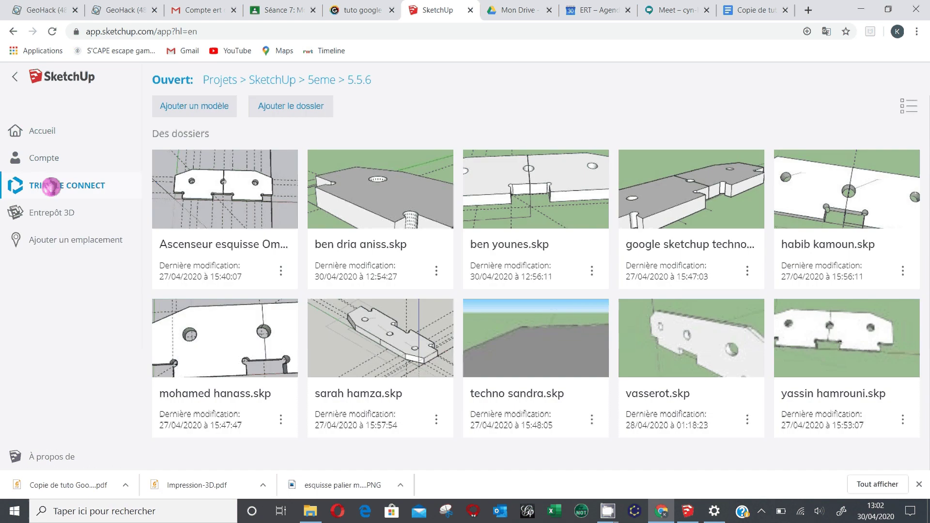
click(318, 79)
click(536, 177)
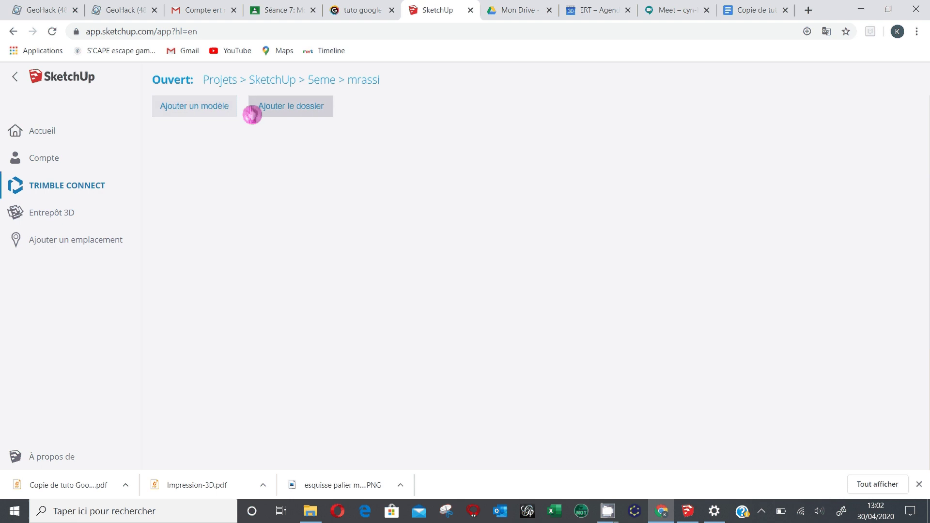
click(213, 110)
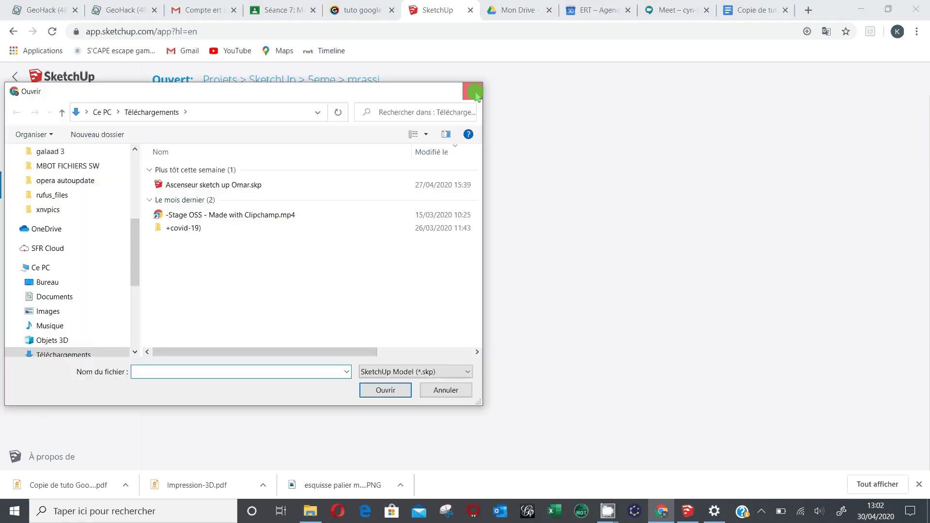
click(473, 91)
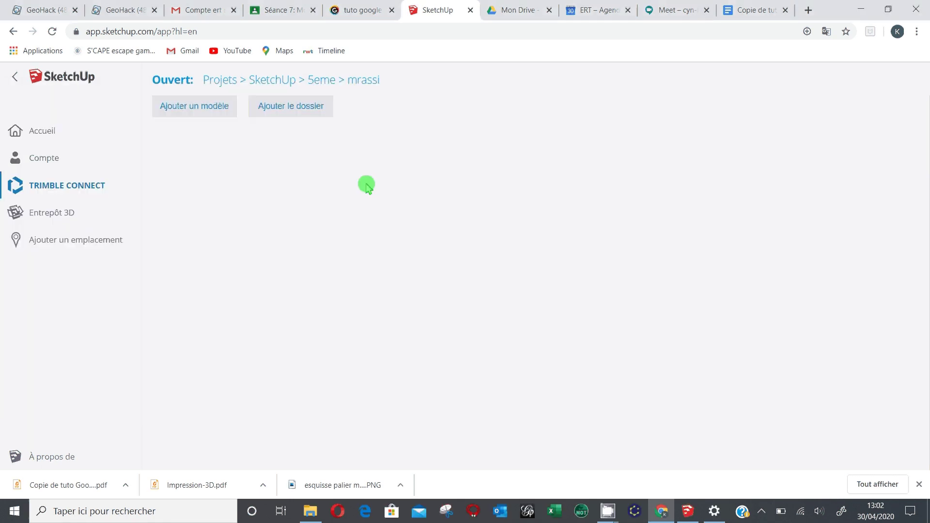
click(62, 161)
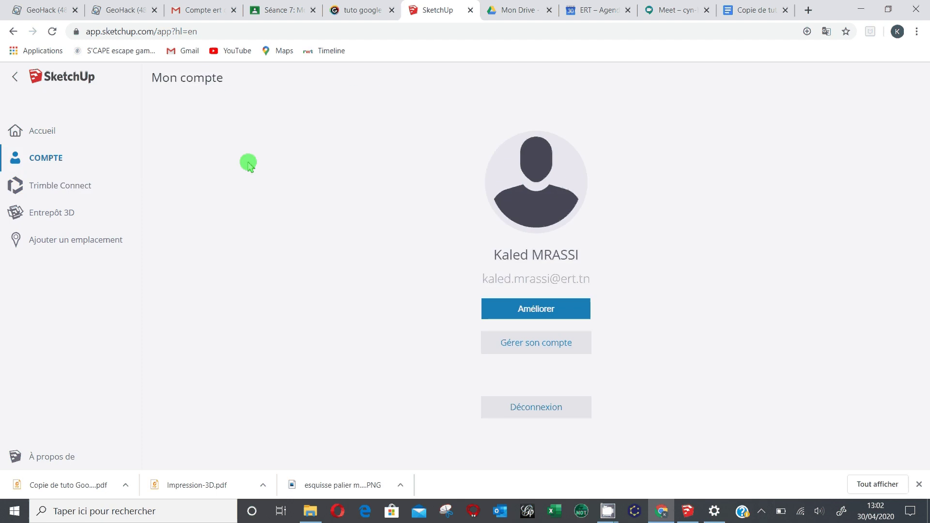
Create a new model from the simple millimetre template and delete the default human figure.
click(59, 135)
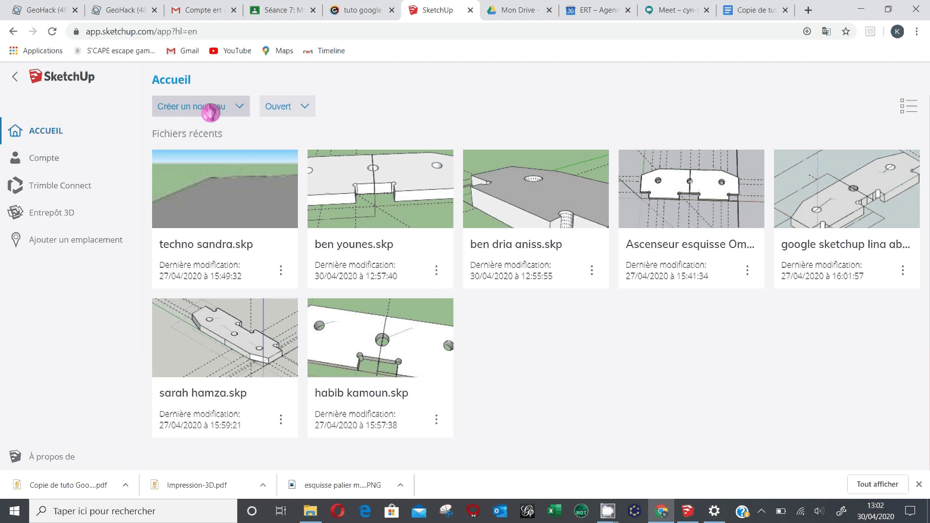
click(211, 111)
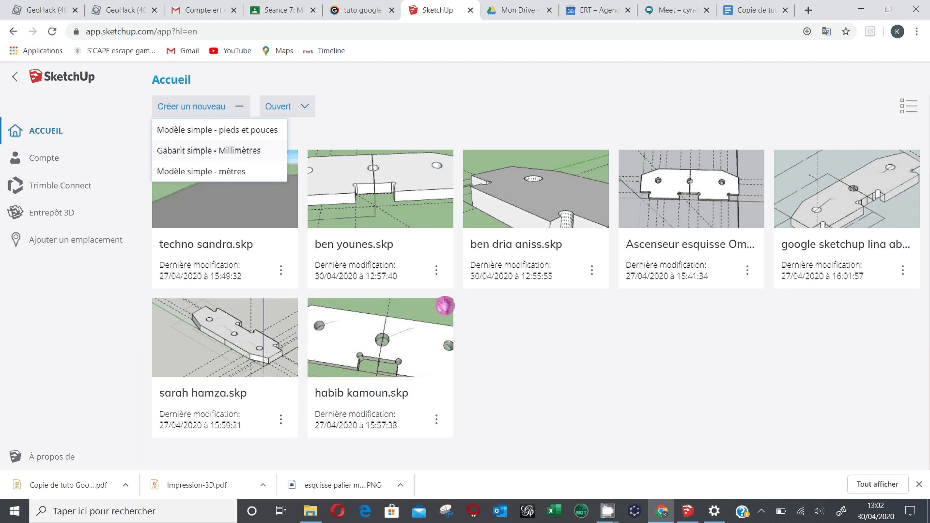
click(531, 343)
click(305, 248)
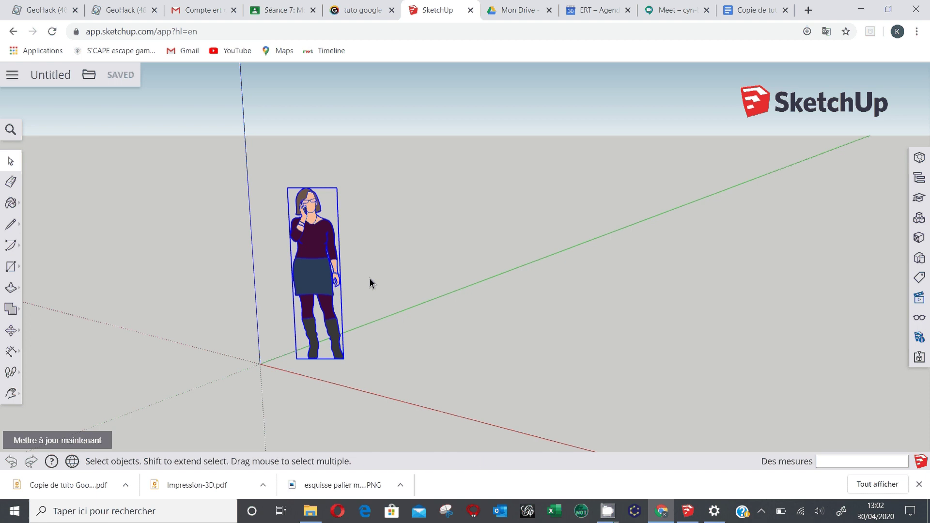
key(Delete)
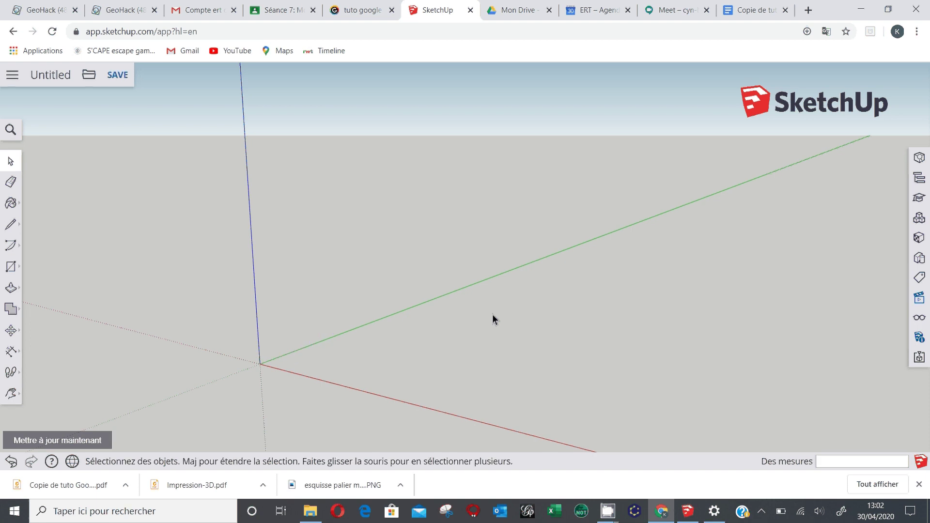
Set the new model to the top view and pan it to free drawing space above the axes' origin.
click(919, 306)
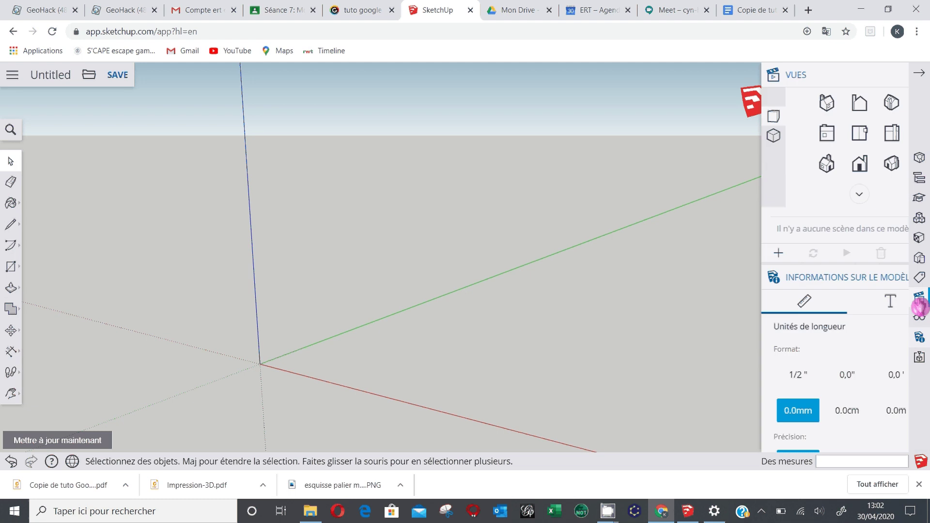
click(795, 139)
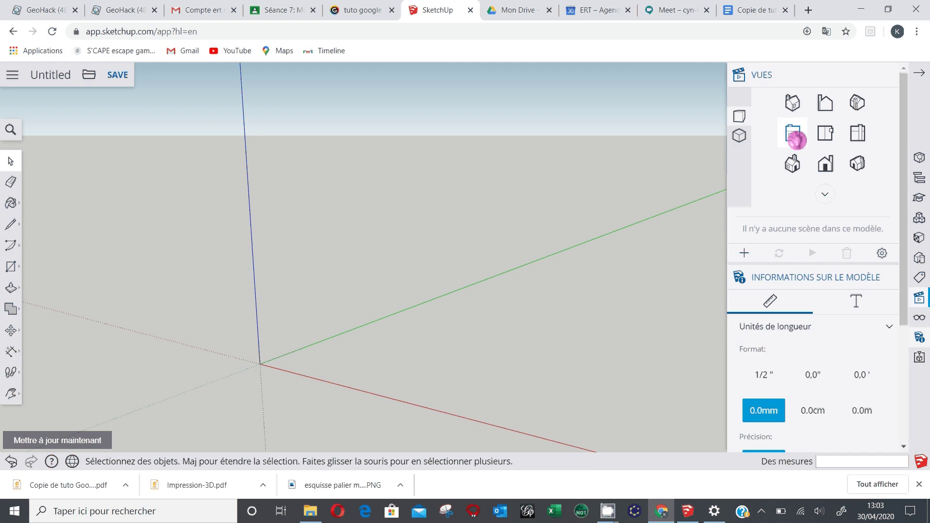
click(831, 114)
click(793, 137)
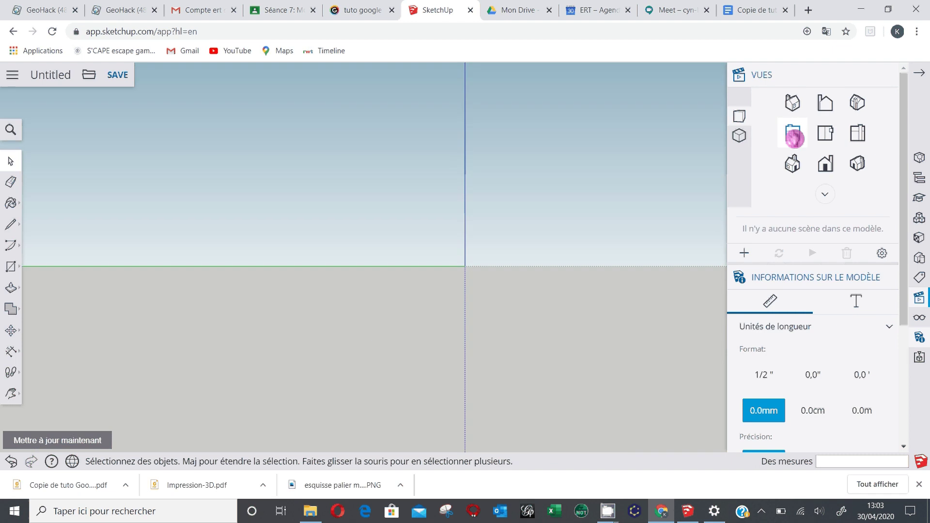
click(826, 138)
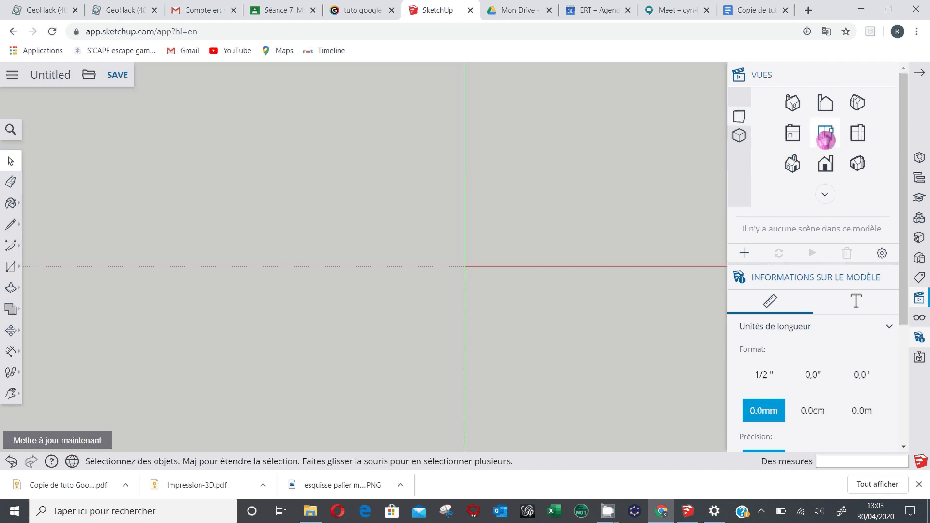
click(14, 312)
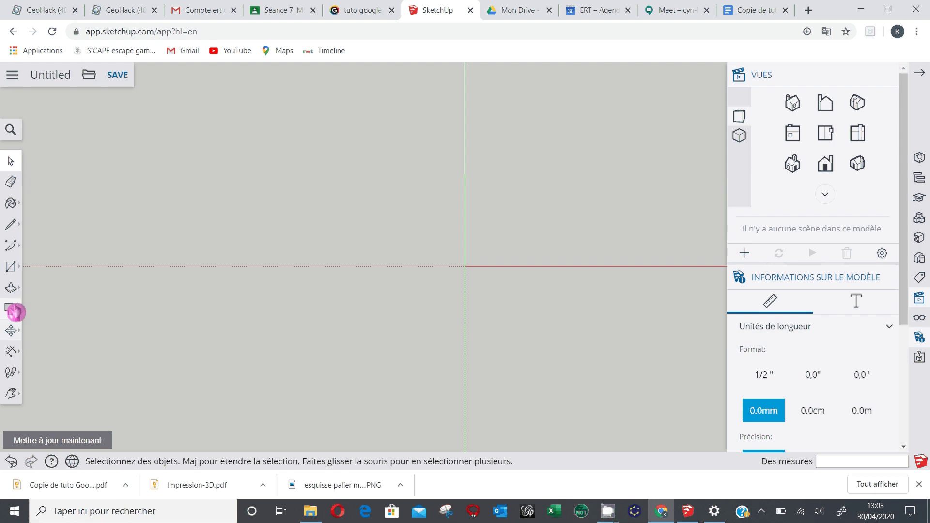
click(11, 390)
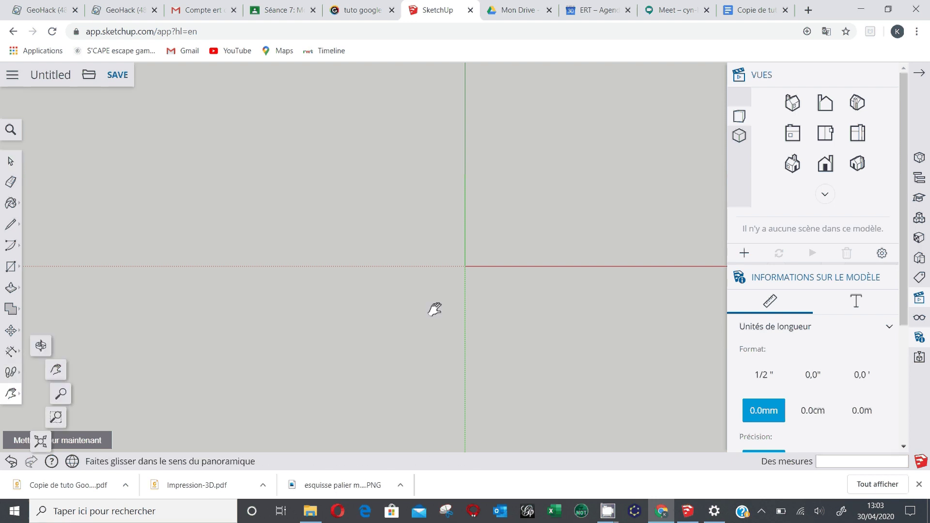
drag(434, 309, 332, 386)
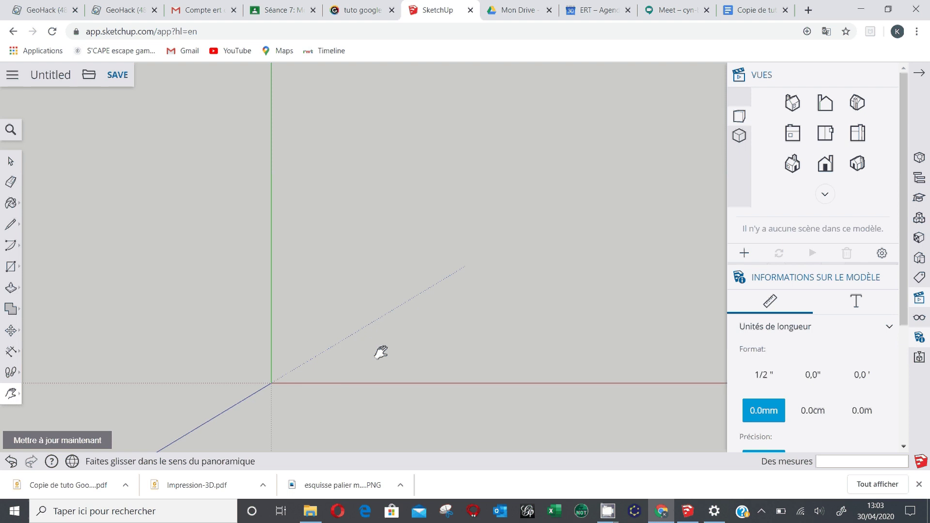
Set the model's length precision to 0.00, keeping the unit format in millimetres.
mouse_move(692, 516)
click(813, 410)
scroll(813, 411, down, 3)
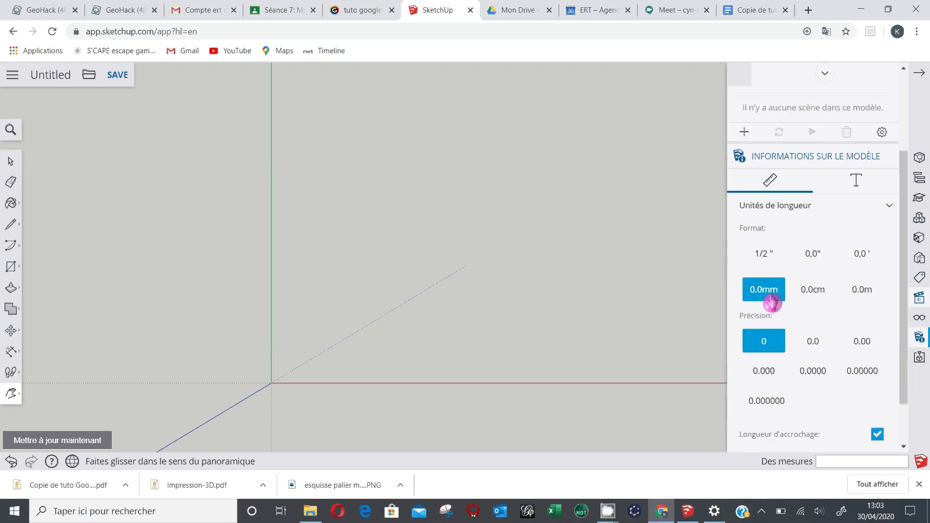
click(818, 345)
click(862, 346)
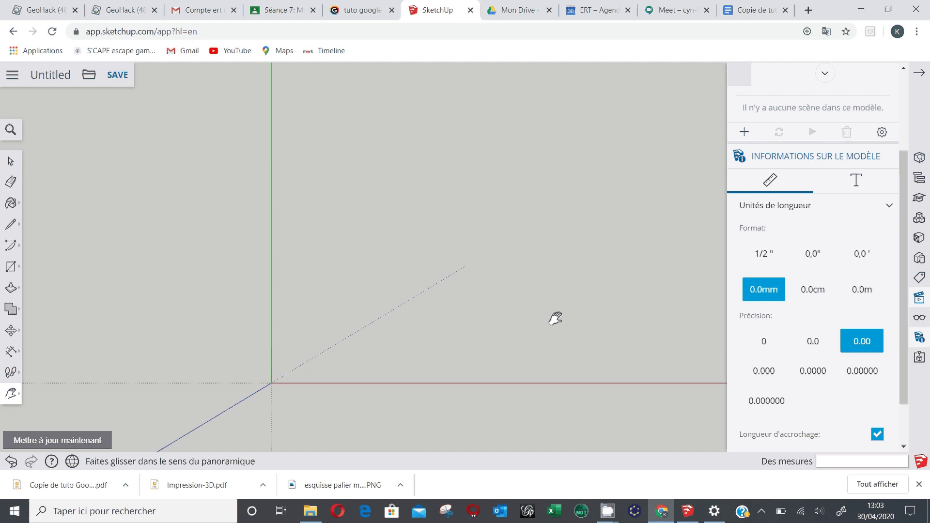
Switch to SketchUp Pro and set the model's length precision to 0,00 mm, keeping the decimal millimetre format.
click(689, 512)
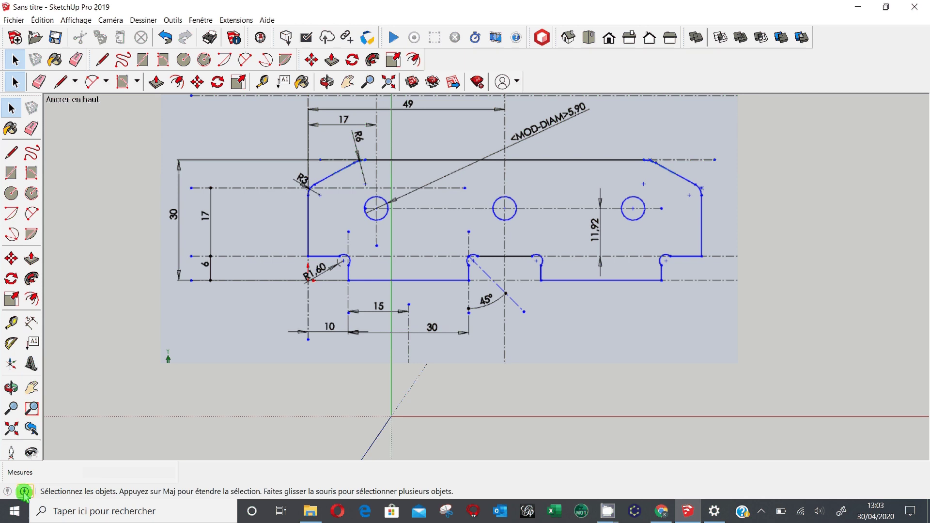
click(24, 493)
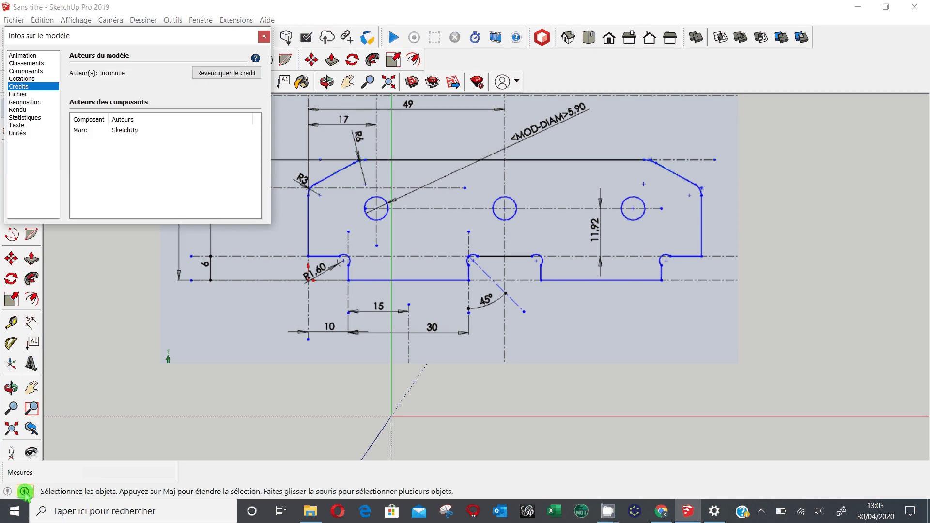
click(18, 133)
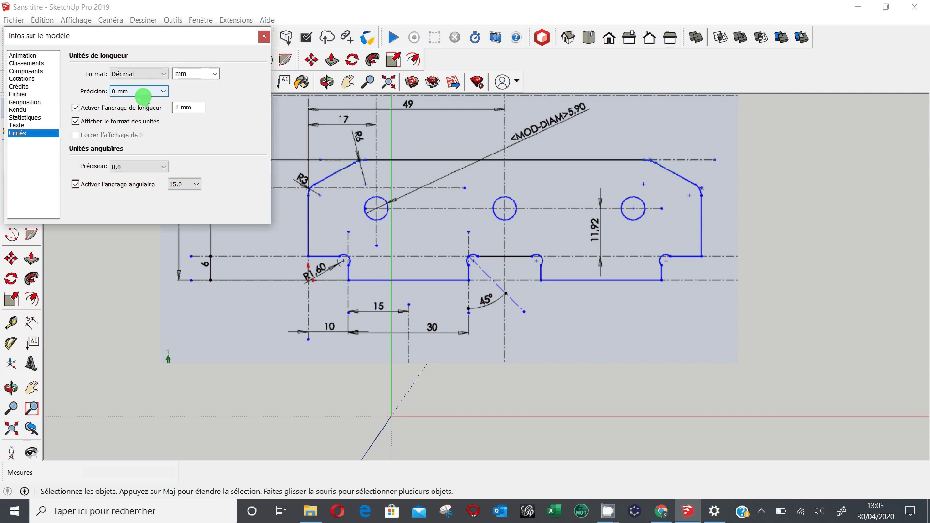
click(143, 93)
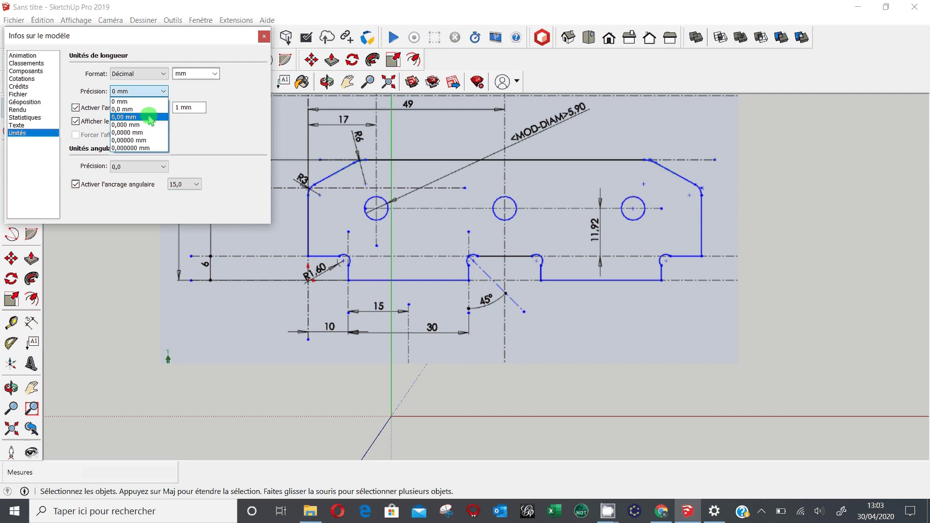
click(150, 117)
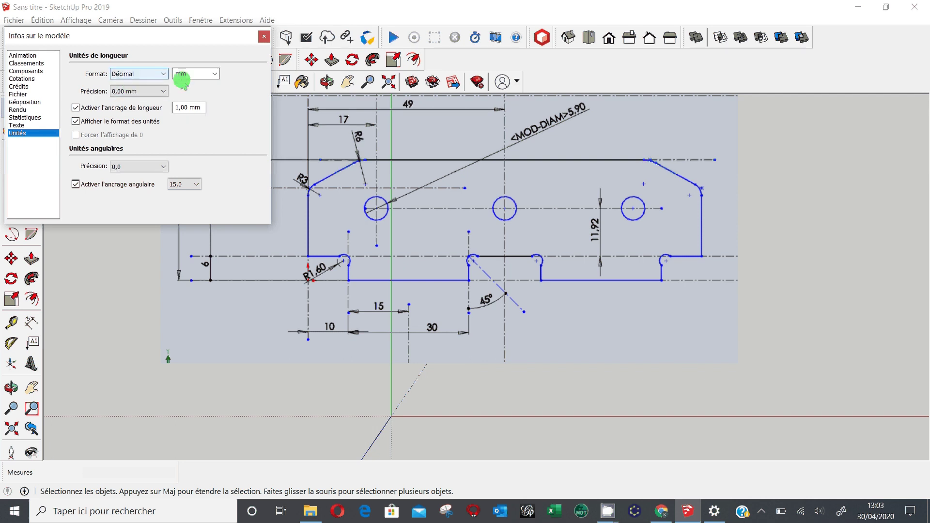
click(214, 74)
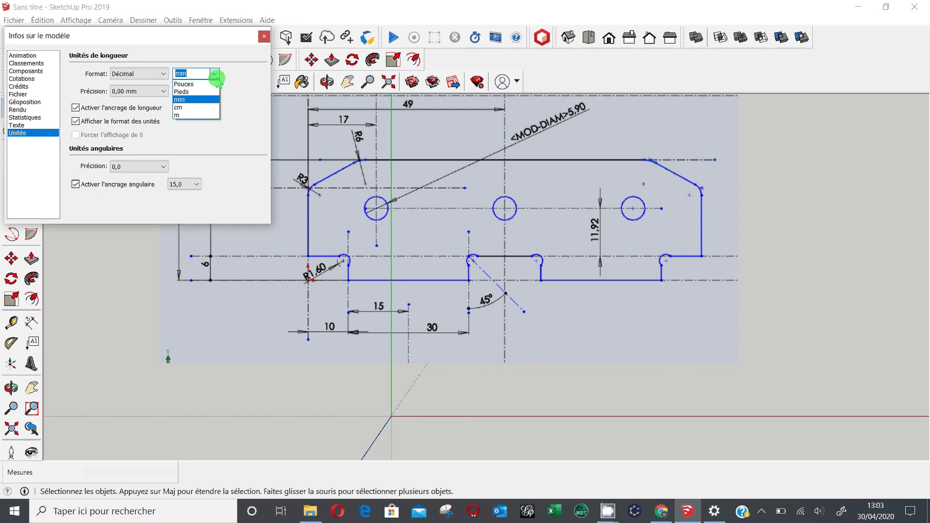
click(214, 75)
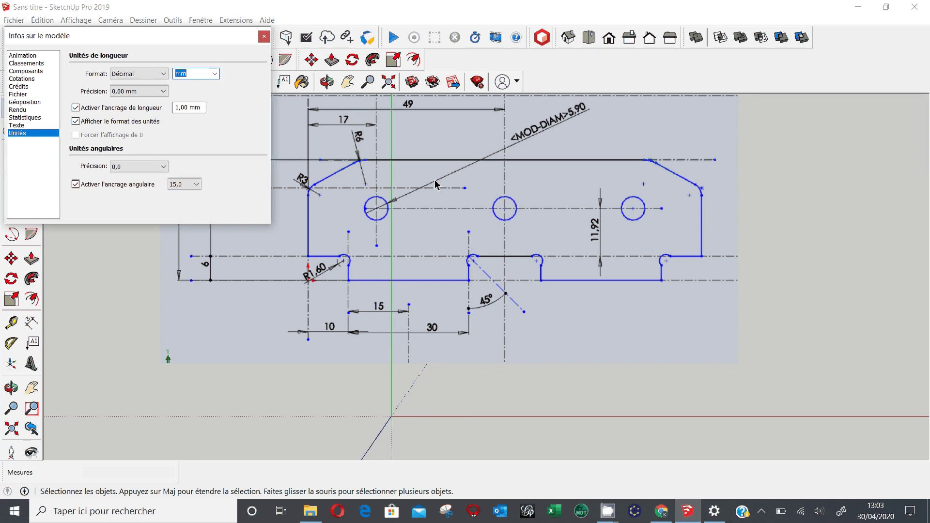
click(252, 41)
click(264, 36)
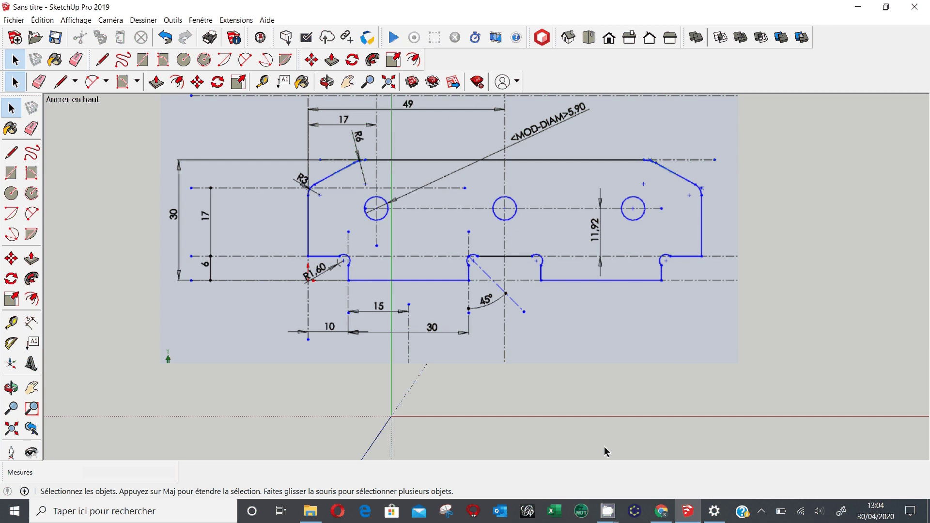
Return to the browser and read the SketchUp tutorial's instructions for drawing the 49;30 rectangle in the Classroom PDF.
click(673, 513)
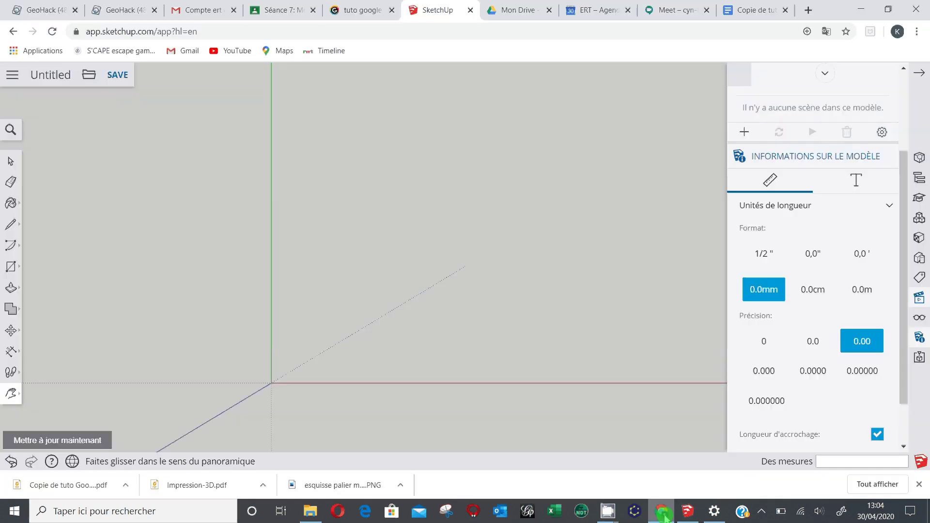
click(290, 11)
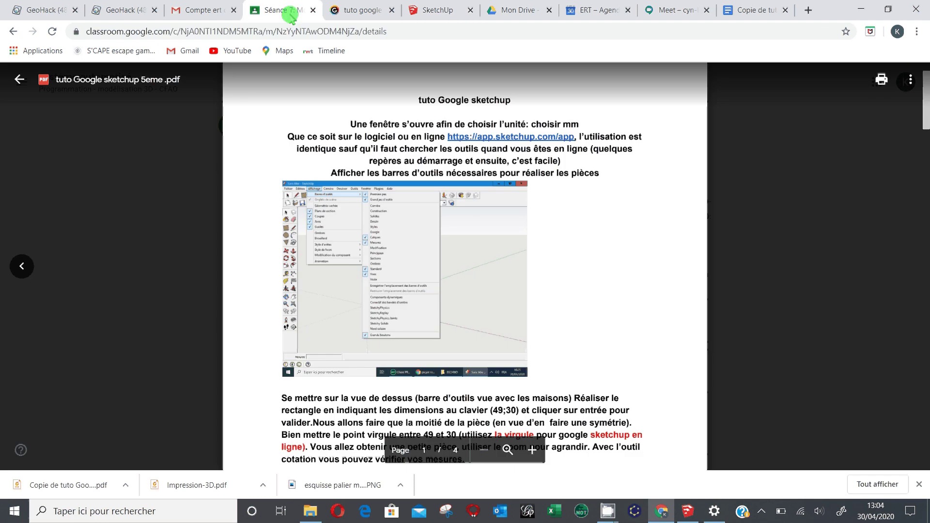
scroll(486, 299, down, 7)
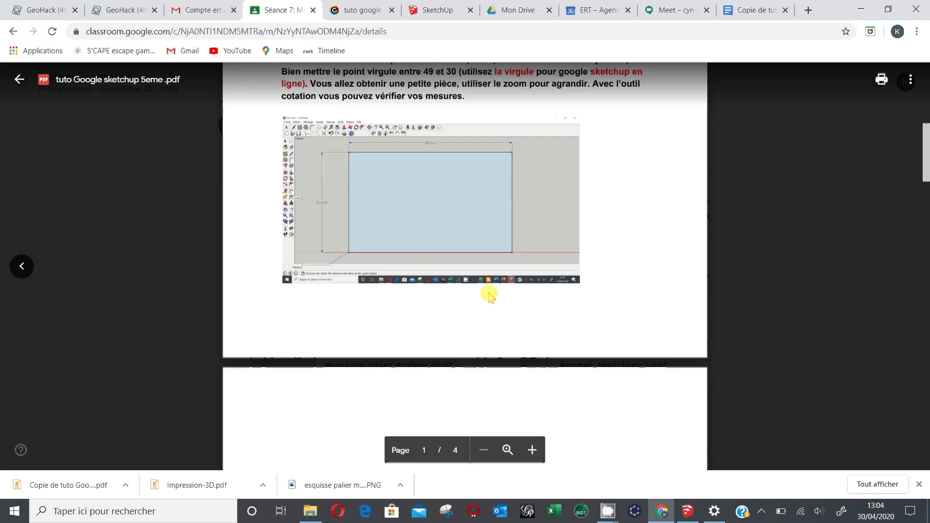
scroll(489, 294, up, 2)
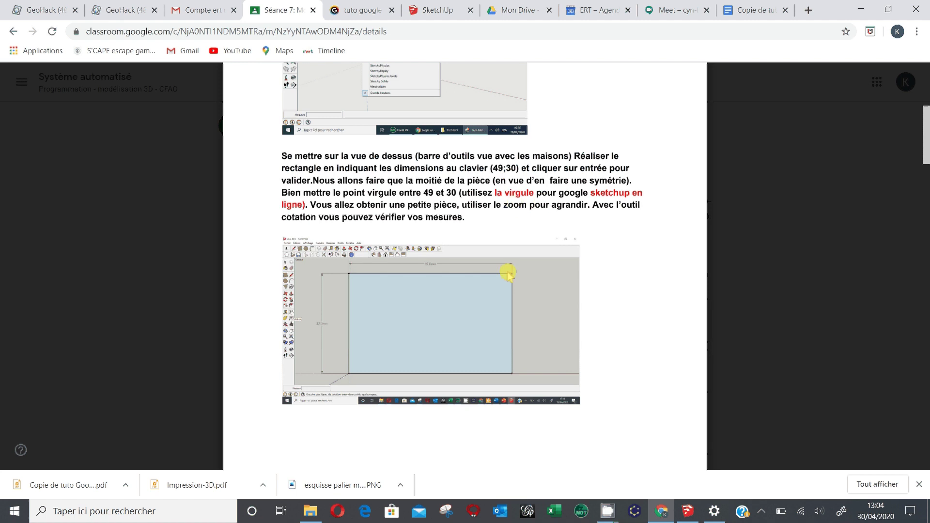
Switch to SketchUp Pro and draw a rectangle of 49 by 30 mm starting at the axes' origin.
click(681, 501)
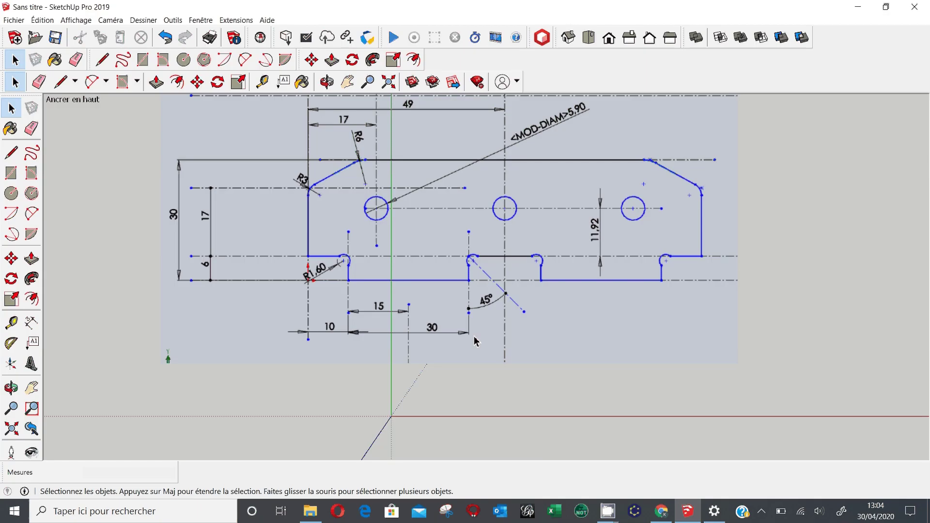
click(12, 193)
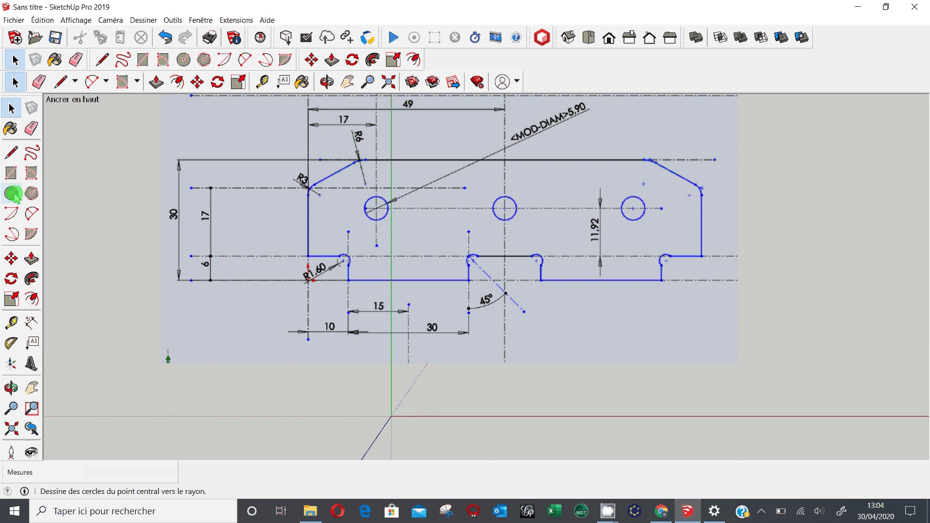
click(11, 173)
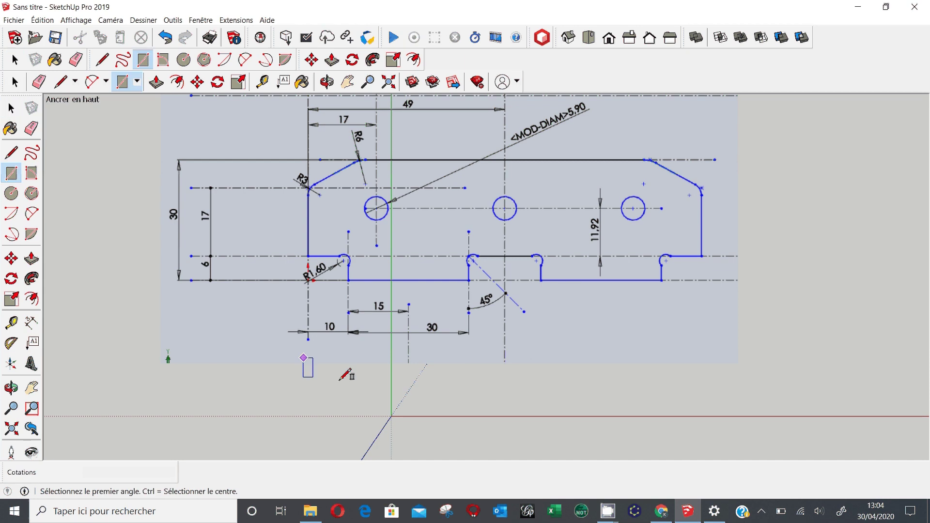
click(391, 416)
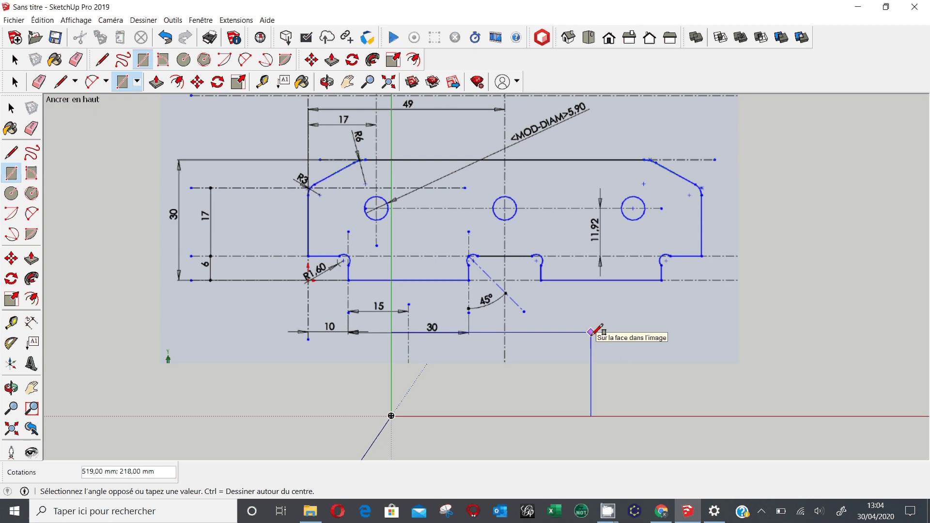
text(49)
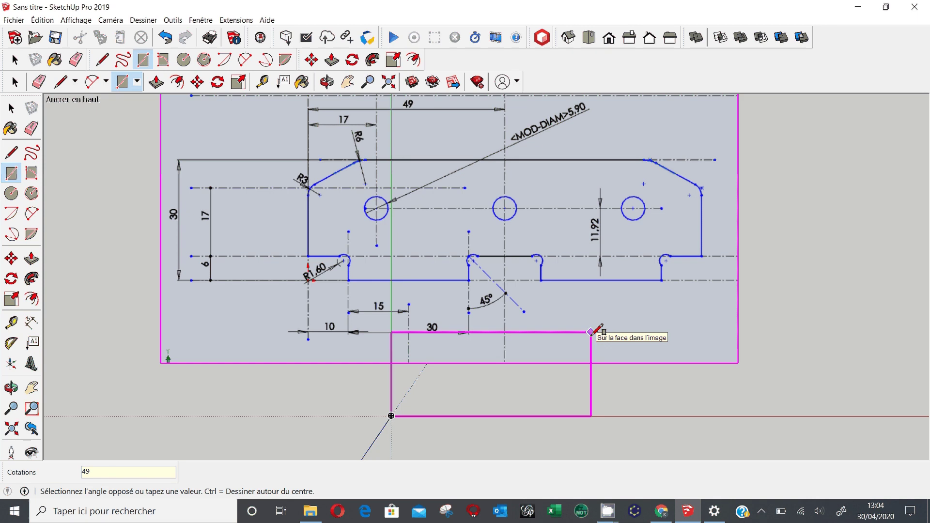
text(;30)
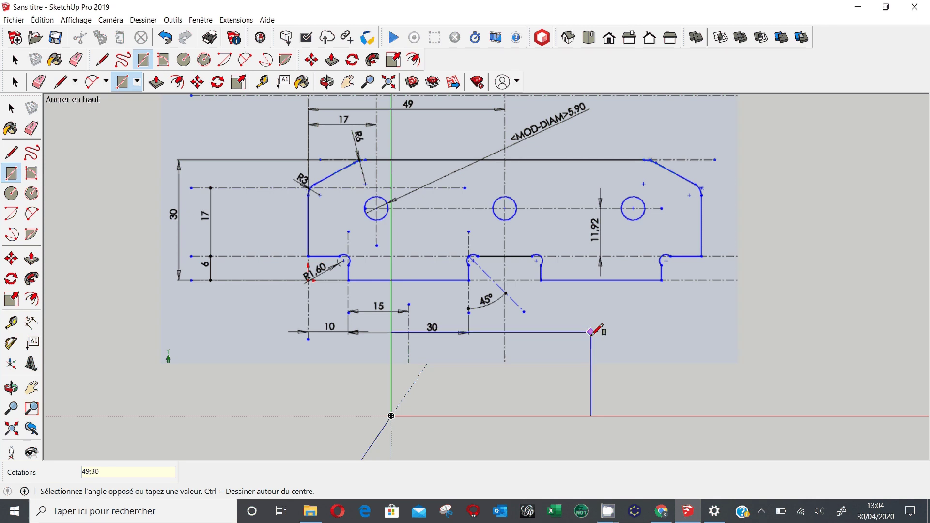
key(Return)
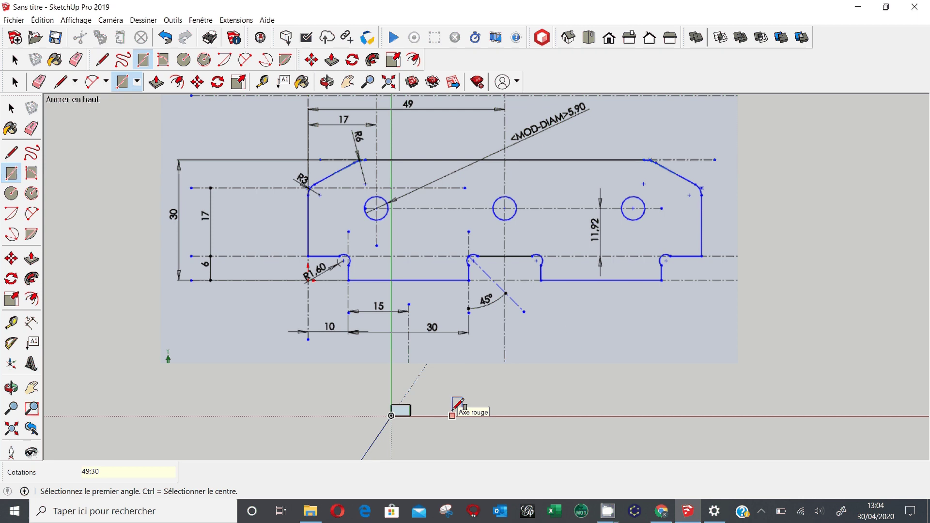
Move the reference drawing image about 142 mm up and to the left, away from the rectangle.
click(12, 108)
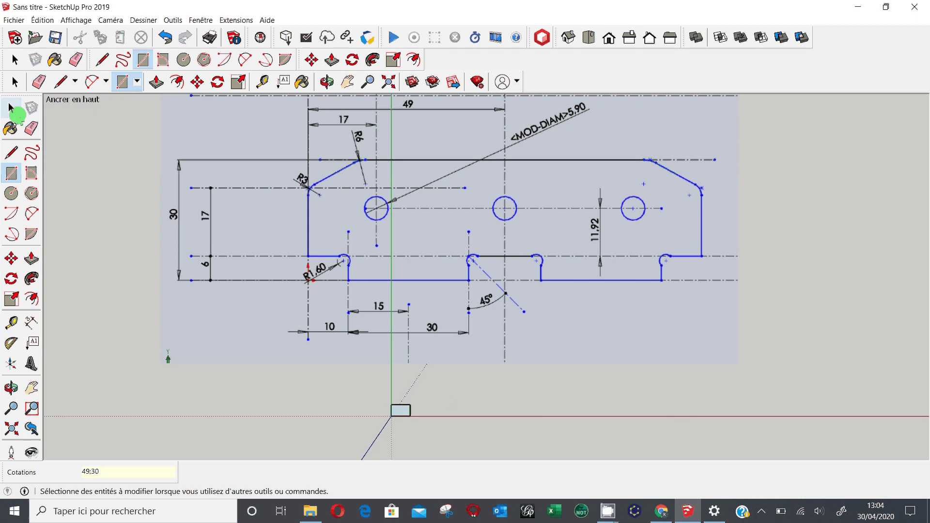
click(11, 259)
click(435, 280)
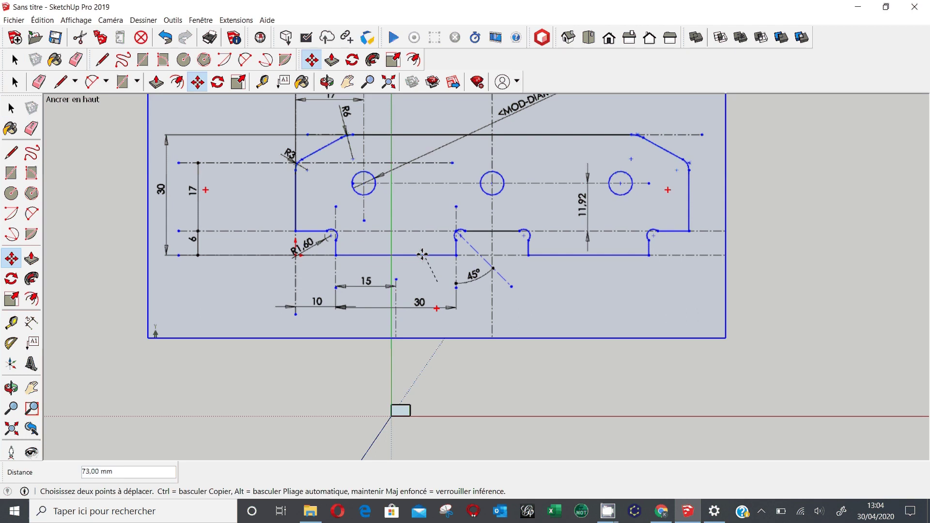
click(124, 231)
click(11, 108)
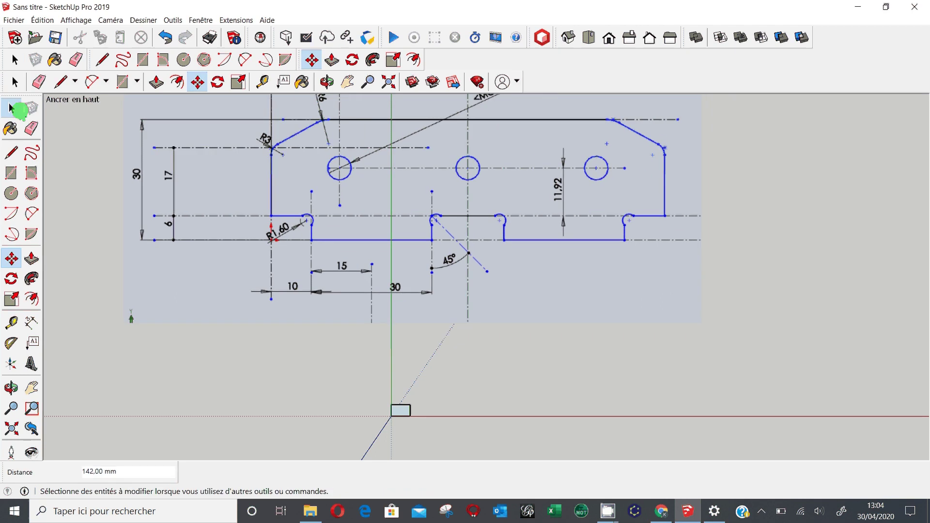
Dimension the rectangle's height to the left of it and its width below it.
scroll(401, 411, up, 6)
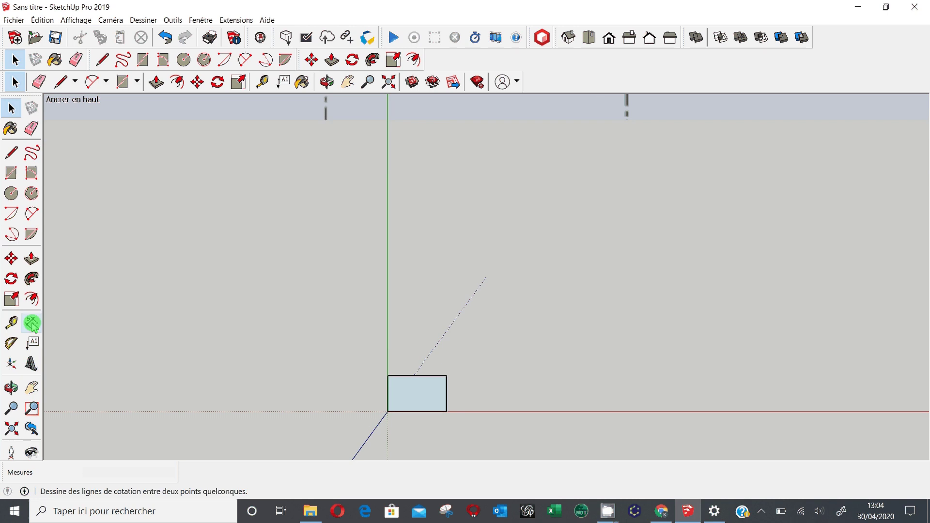
click(31, 323)
click(387, 411)
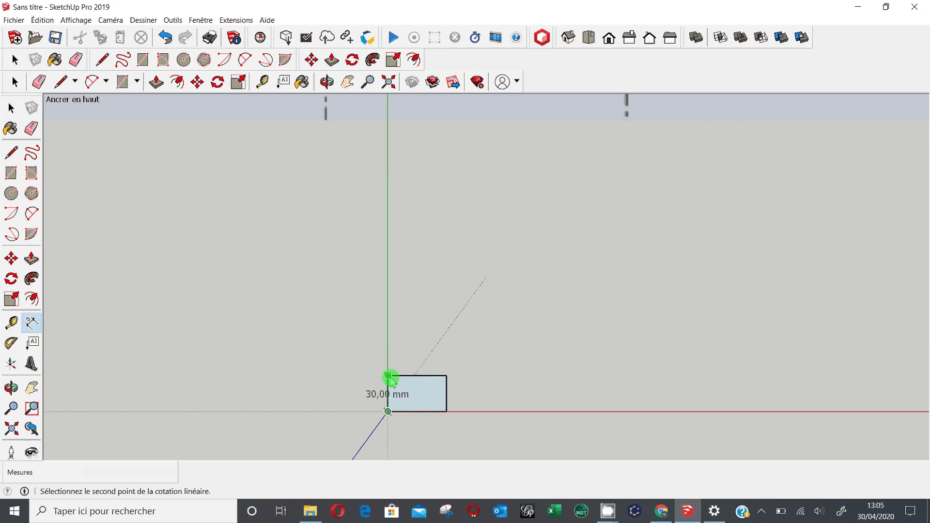
click(388, 376)
click(243, 387)
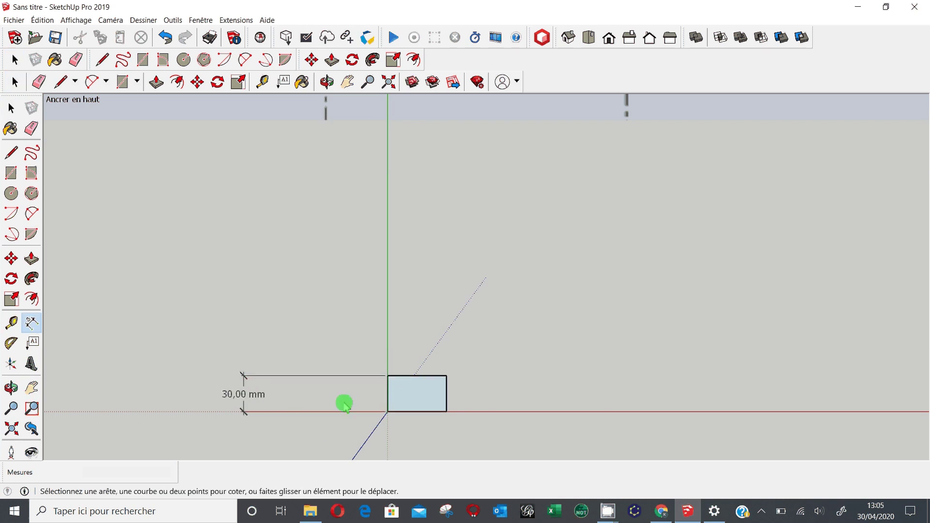
click(388, 412)
click(447, 412)
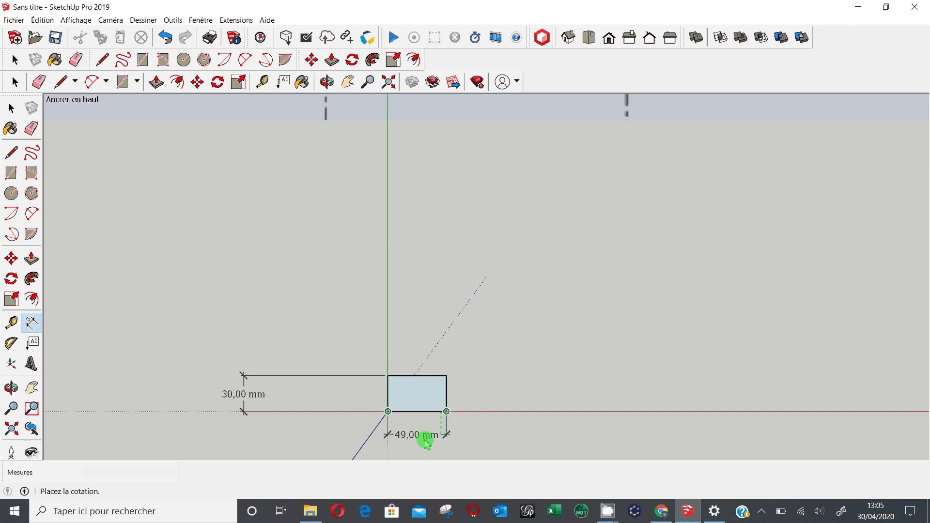
click(439, 439)
Select the reference drawing image above the dimensioned rectangle.
scroll(501, 418, up, 1)
scroll(501, 417, down, 5)
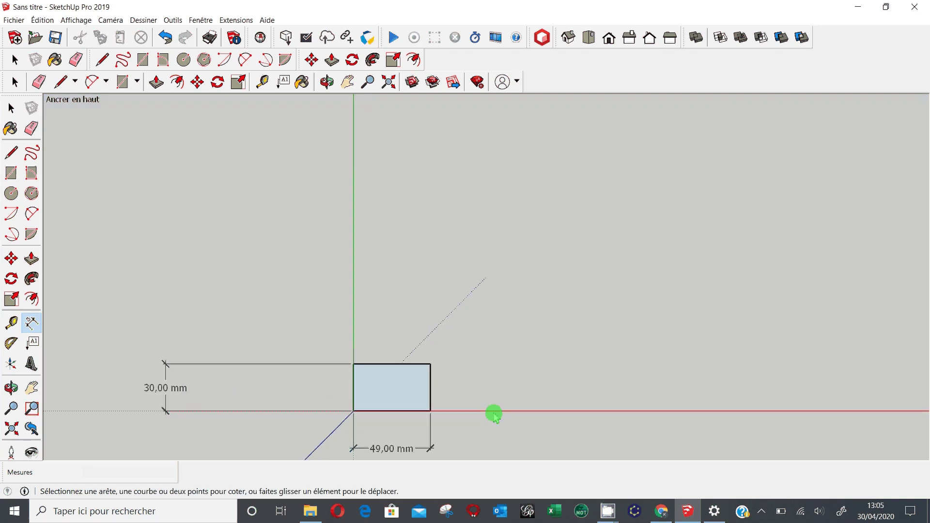
scroll(466, 410, down, 2)
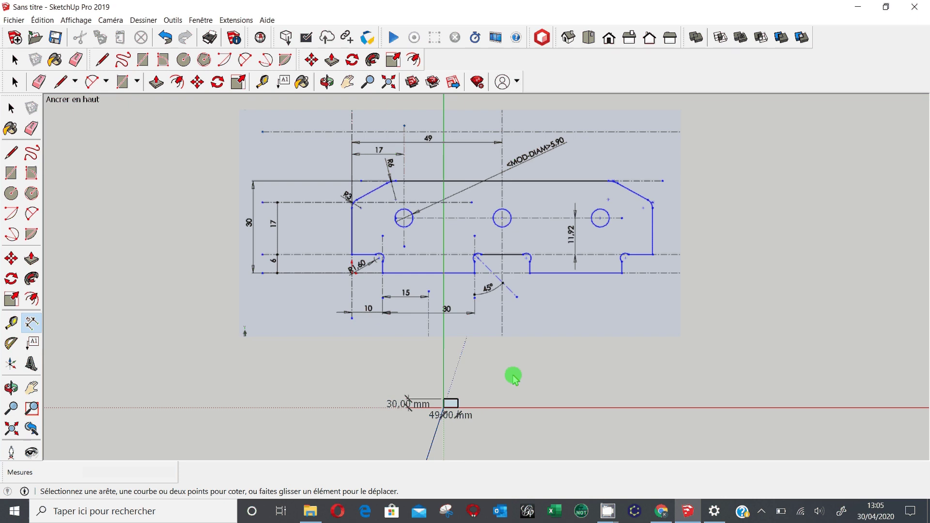
click(12, 109)
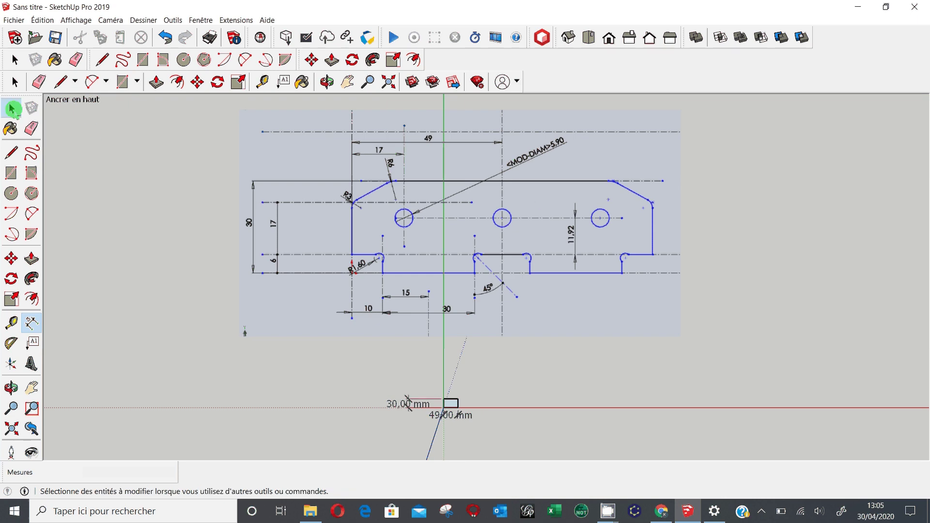
click(436, 257)
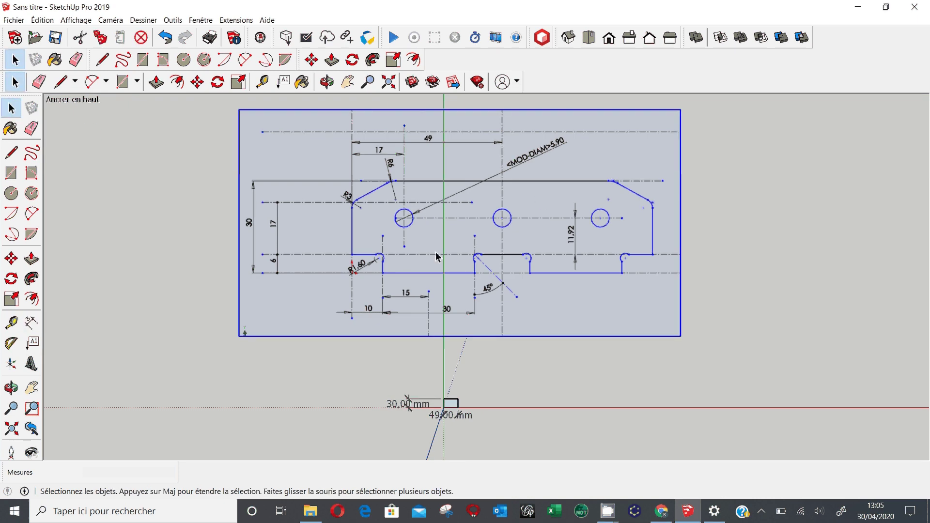
click(7, 293)
click(26, 316)
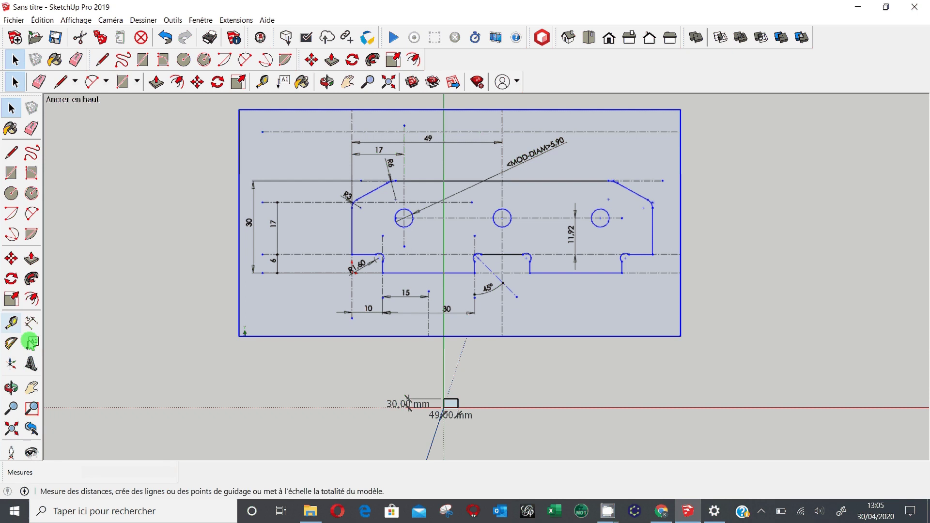
scroll(453, 409, up, 3)
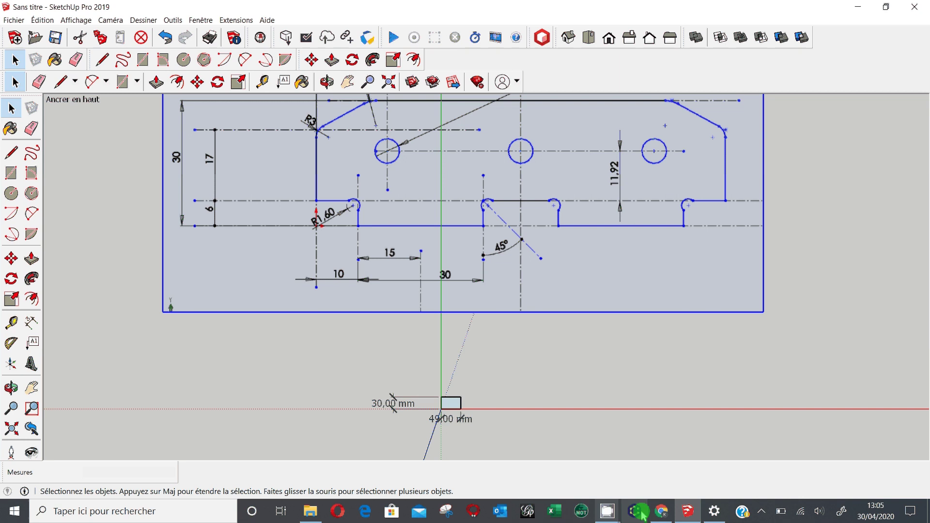
Switch to the tutorial PDF in the browser and read page 2 on placing tape-measure guides and the 45° protractor line.
click(681, 517)
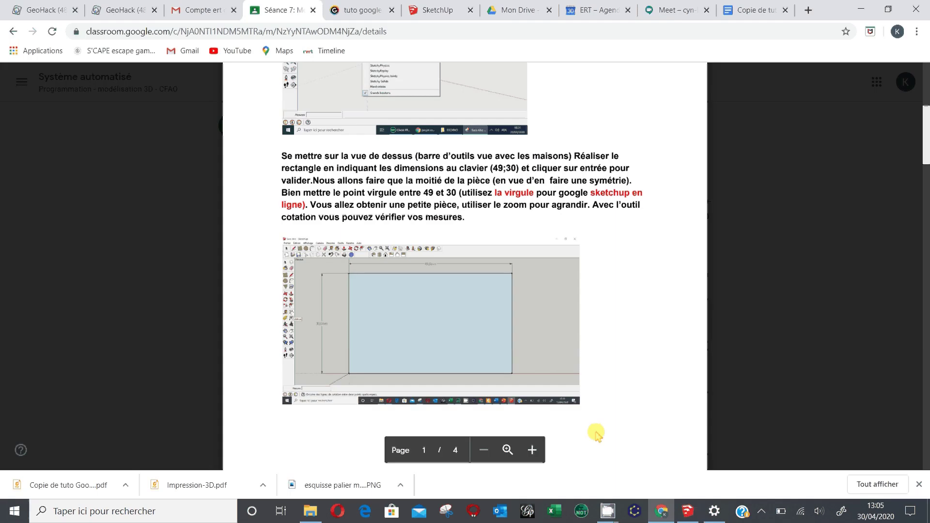
scroll(608, 426, down, 7)
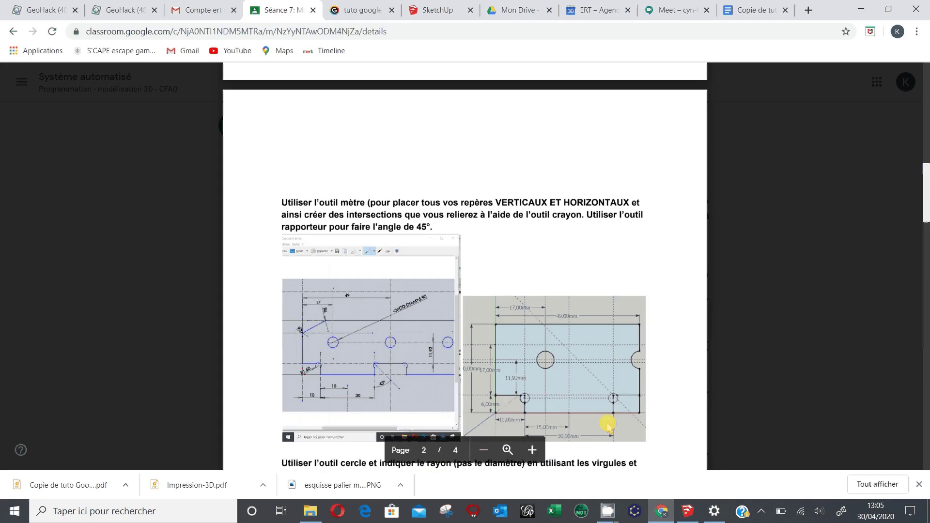
scroll(608, 425, down, 2)
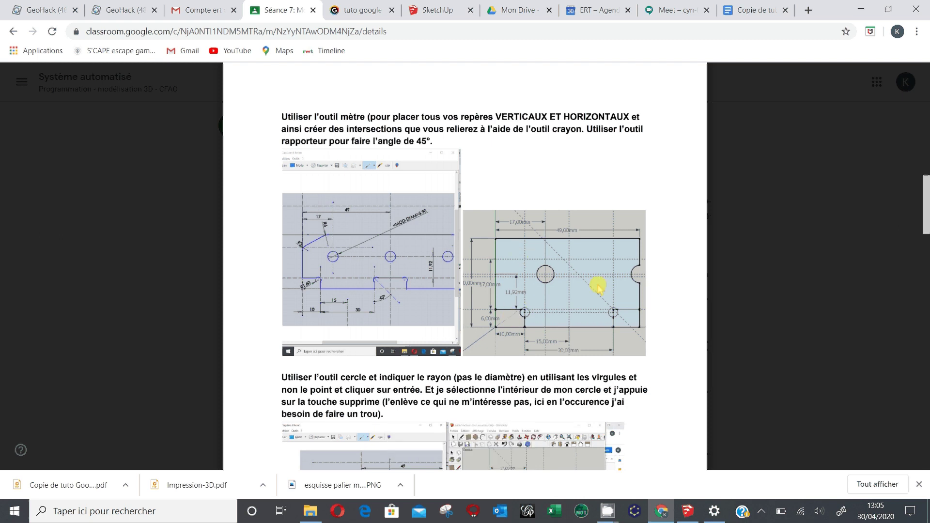
Switch to SketchUp and shrink the SketchUp and browser windows so the model and the tutorial PDF sit side by side.
click(700, 510)
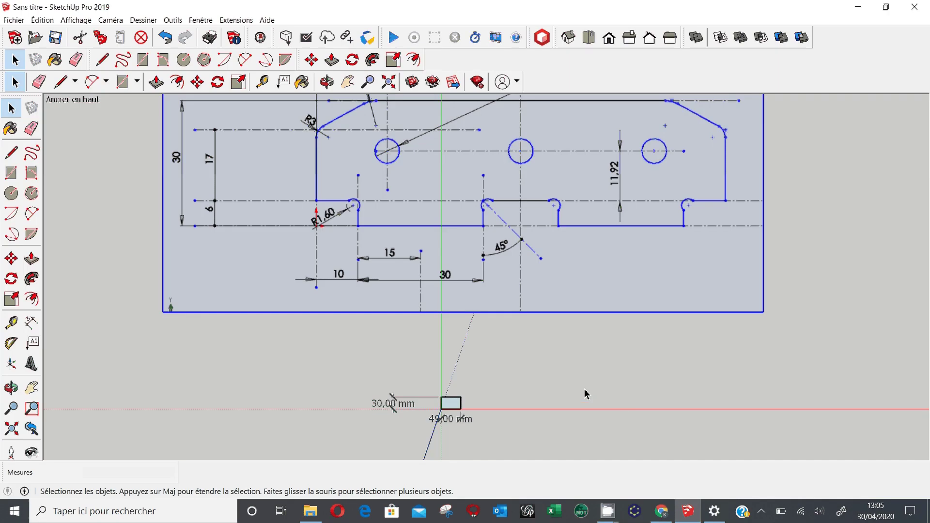
scroll(586, 399, up, 1)
scroll(371, 298, down, 2)
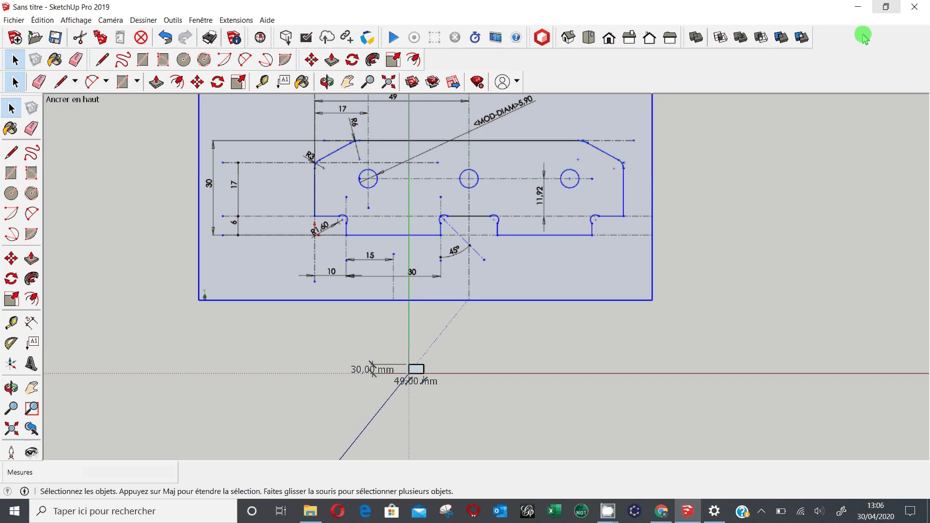
click(887, 7)
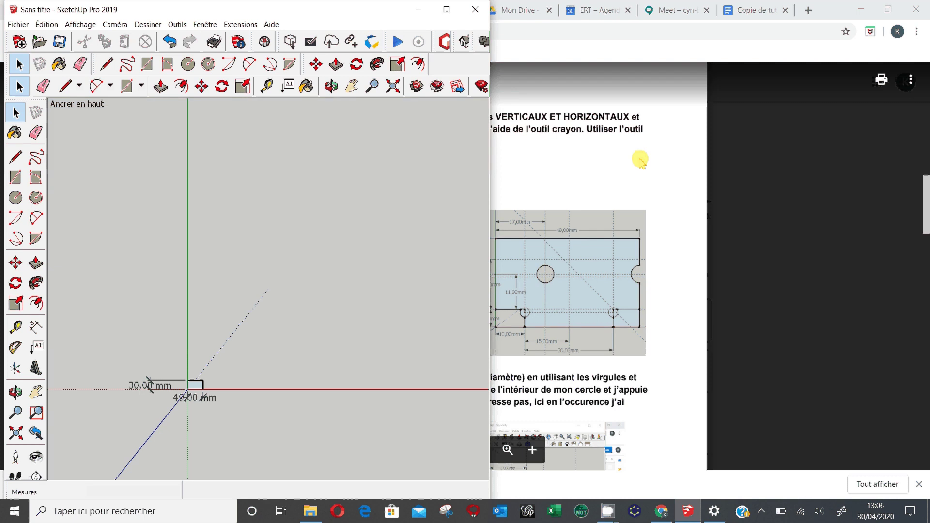
click(889, 8)
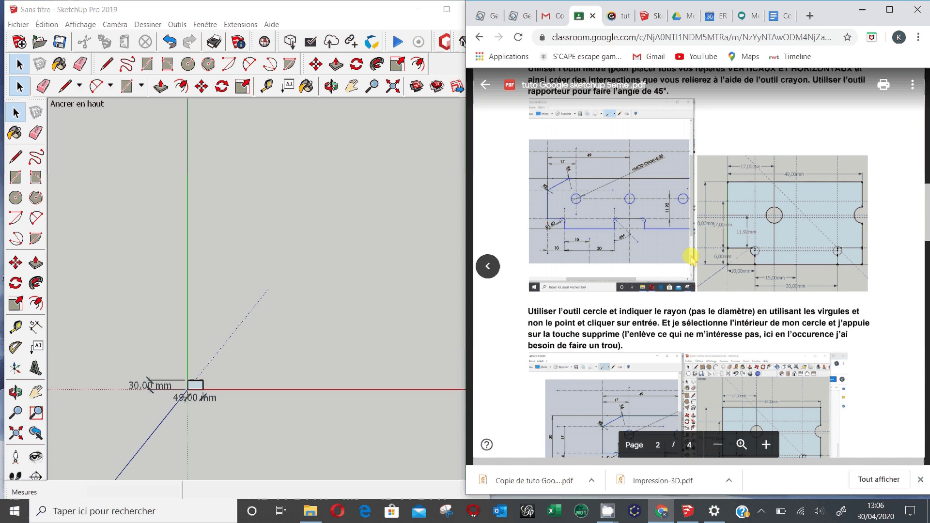
Enlarge page 2 of the tutorial PDF and bring the dimensioned half-plate example with its guide lines into view.
ctrl+scroll(692, 254, down, 1)
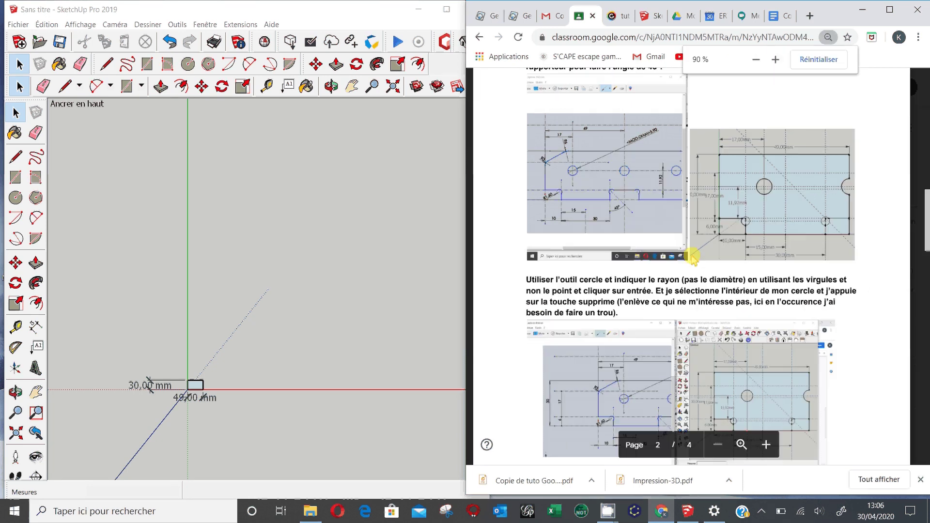
ctrl+scroll(691, 255, down, 1)
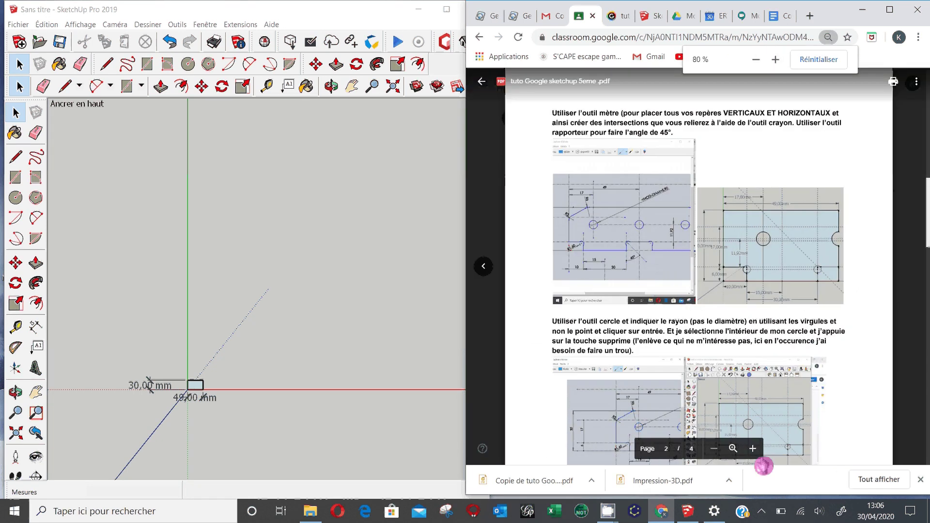
click(753, 450)
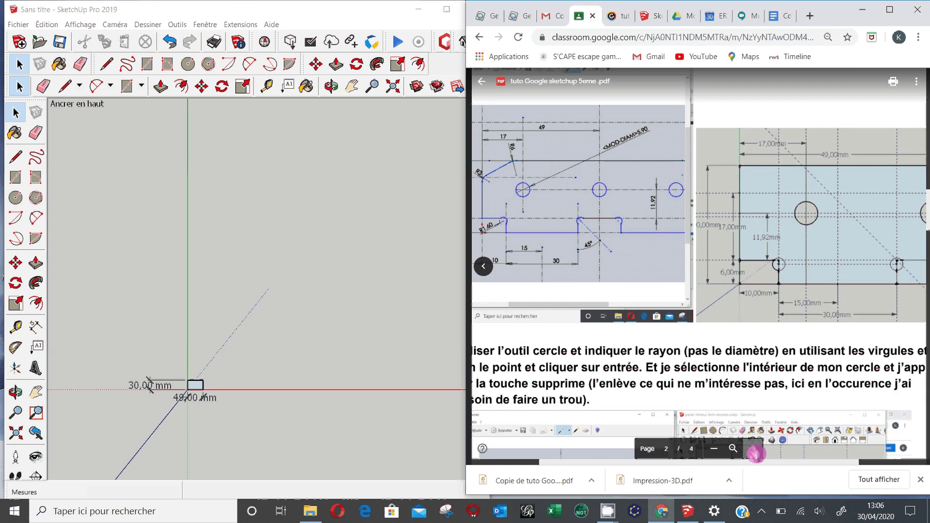
click(753, 449)
drag(717, 464, 792, 479)
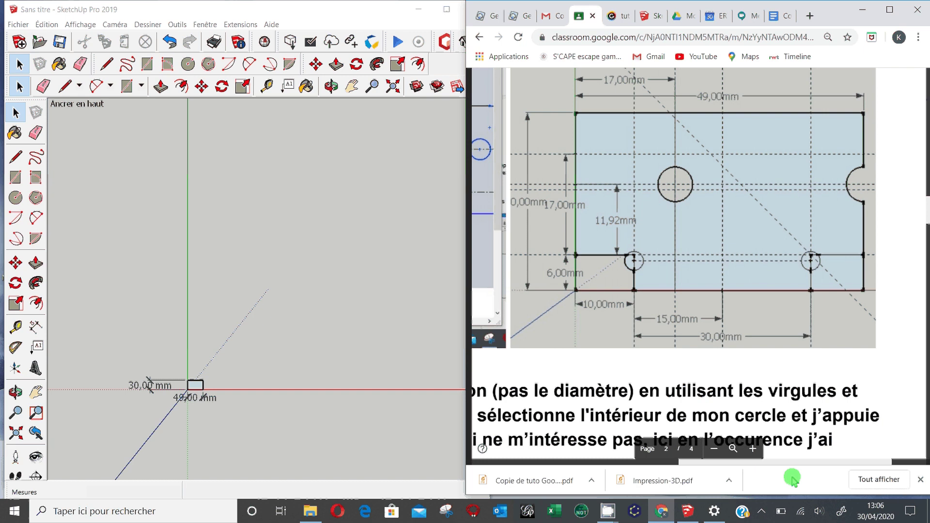
mouse_move(784, 477)
mouse_down()
mouse_move(619, 473)
mouse_move(759, 486)
mouse_move(617, 477)
mouse_move(785, 492)
mouse_up()
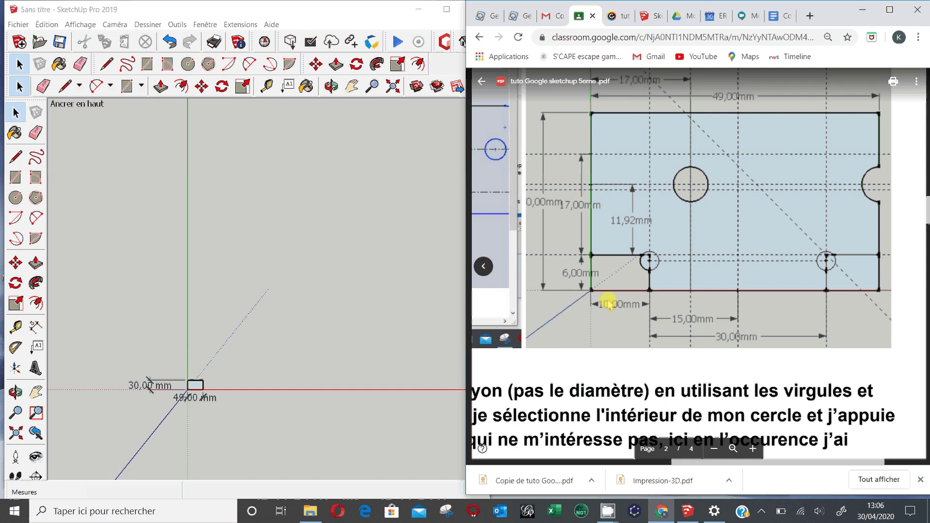
In SketchUp, place a tape-measure guide point on the rectangle's bottom edge, 10 mm from its lower-left corner.
click(229, 377)
scroll(231, 380, up, 3)
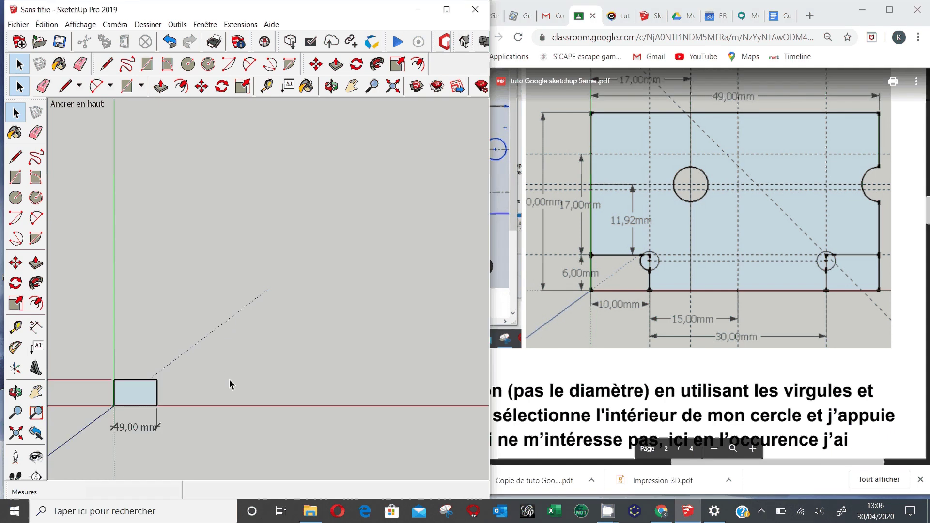
scroll(229, 384, up, 3)
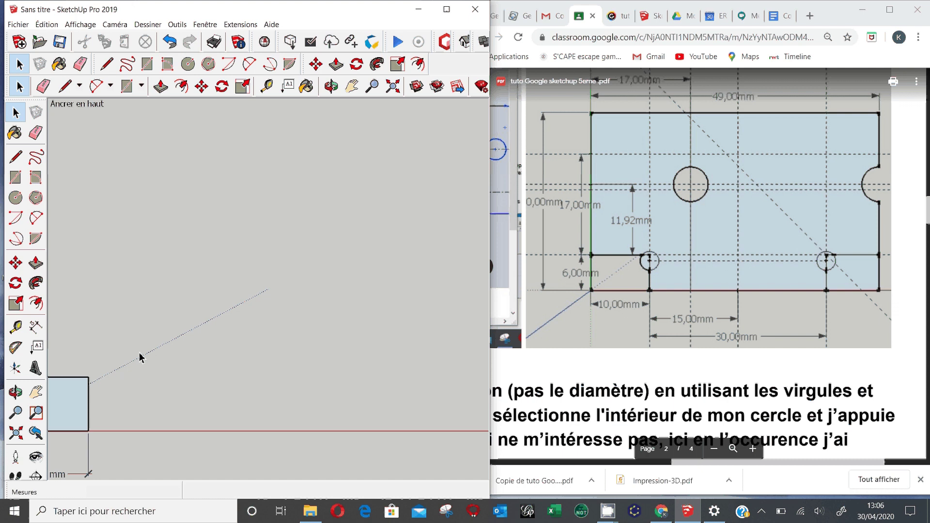
click(33, 392)
drag(199, 326, 389, 256)
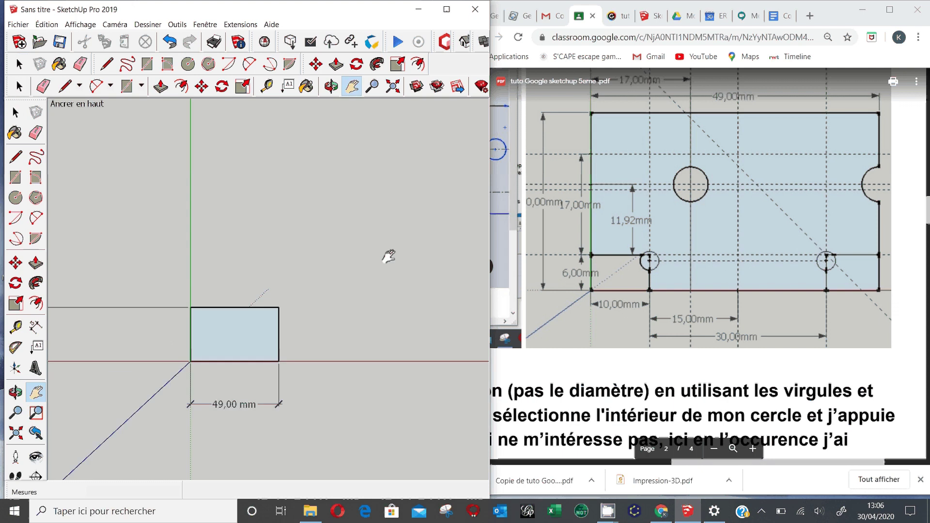
scroll(203, 358, up, 4)
scroll(212, 326, up, 1)
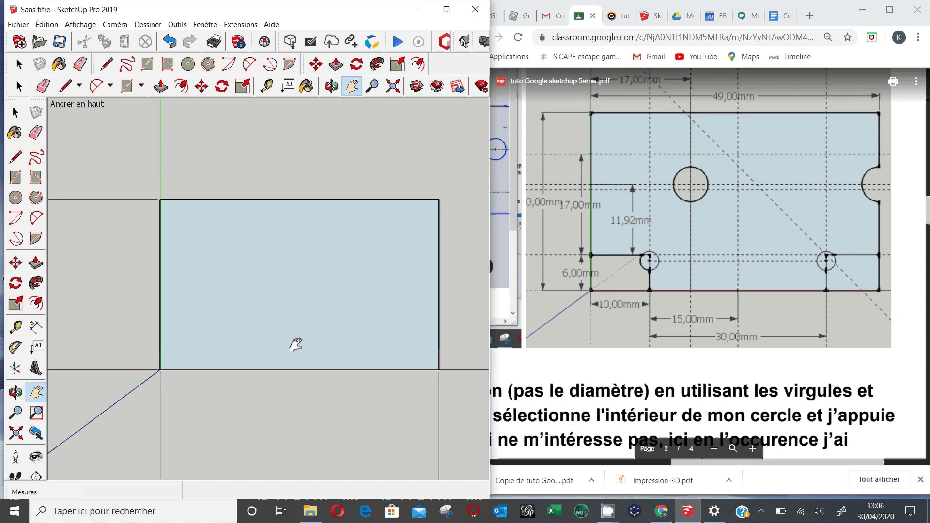
mouse_move(296, 344)
mouse_down()
mouse_move(312, 252)
mouse_move(288, 272)
mouse_up()
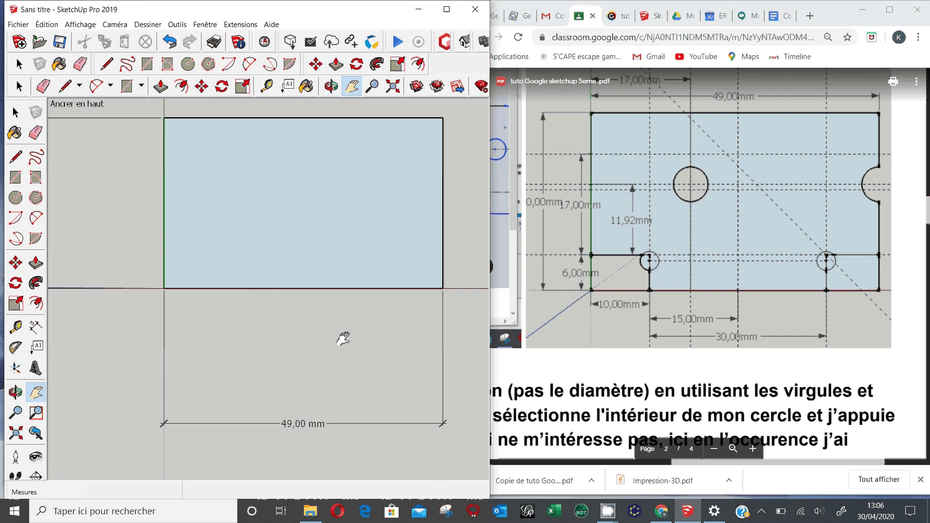
click(16, 331)
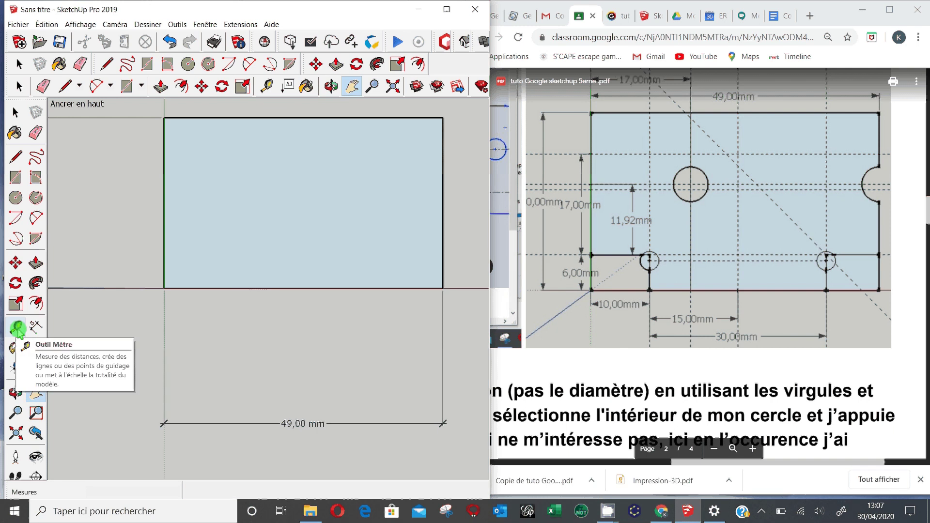
click(18, 329)
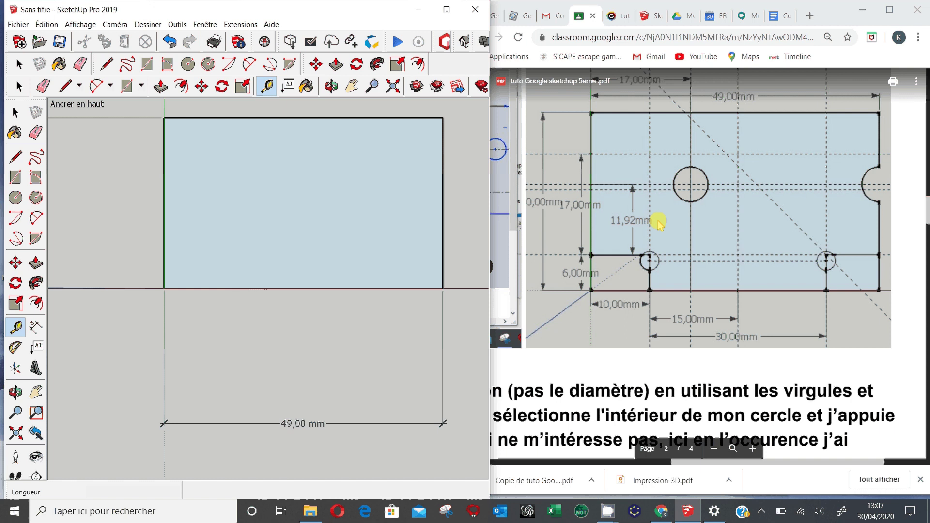
click(164, 288)
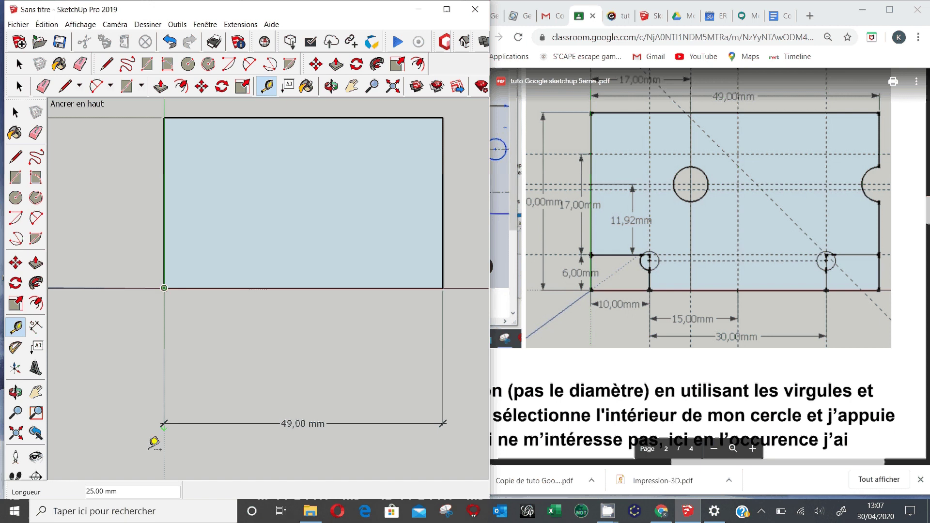
click(106, 498)
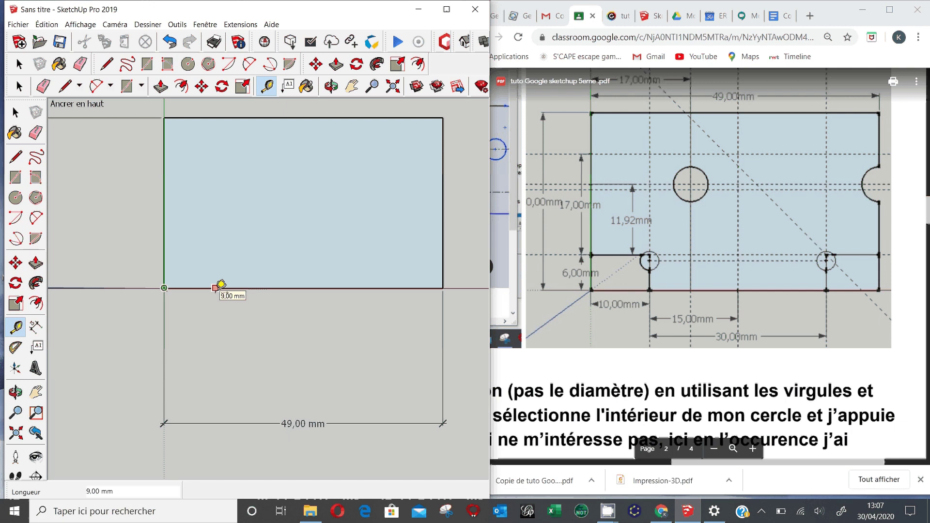
text(10)
key(Return)
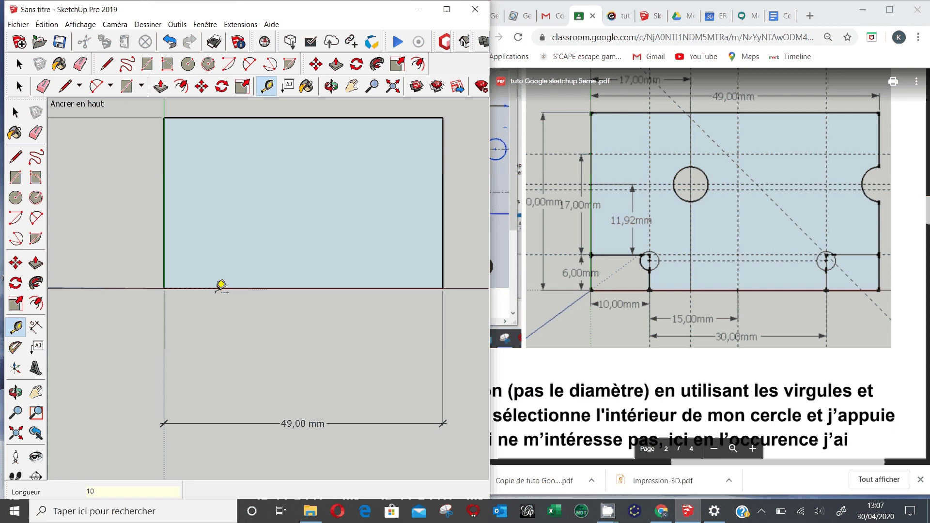
Dimension the distance from the rectangle's lower-left corner to the guide point, placing the dimension just below the bottom edge.
scroll(209, 286, up, 1)
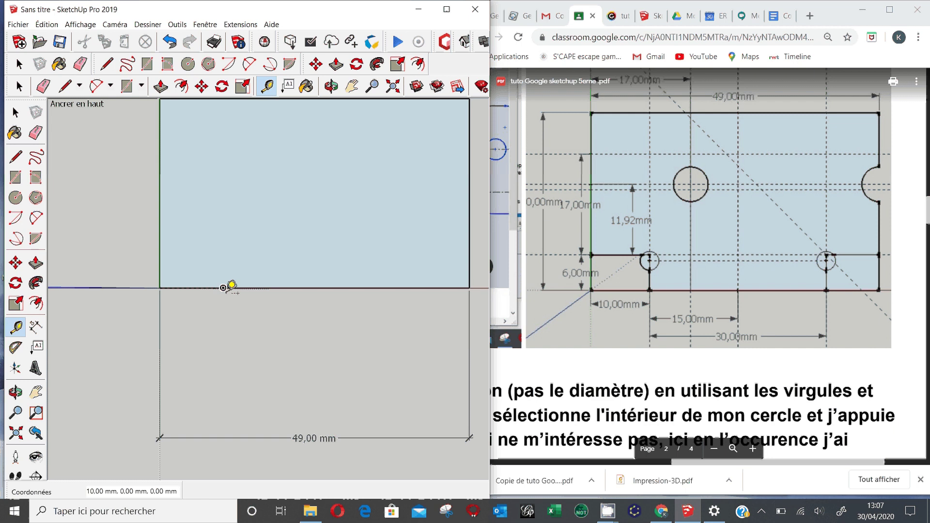
click(160, 288)
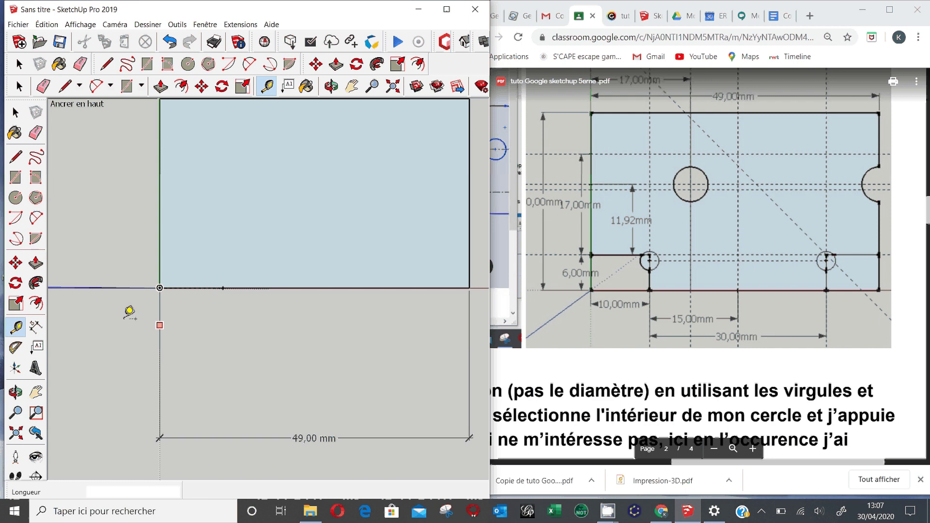
click(36, 327)
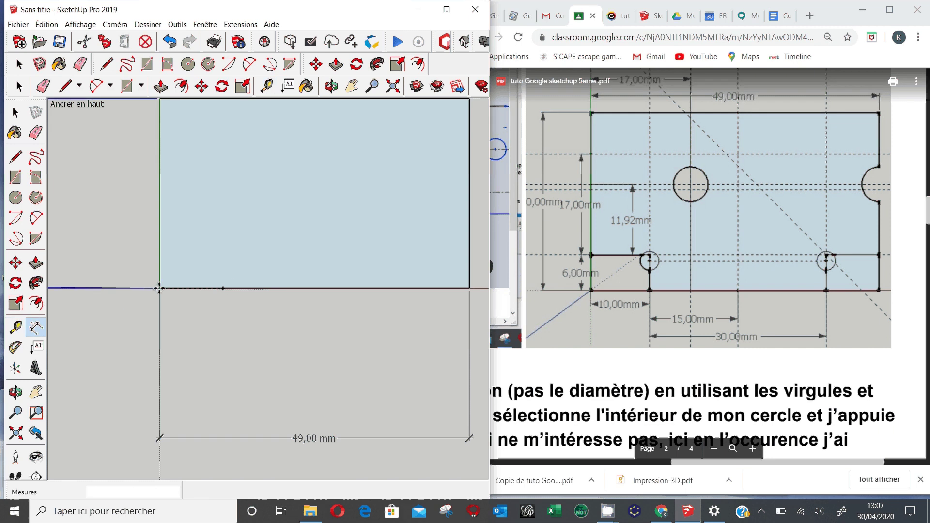
click(159, 288)
click(223, 288)
click(309, 329)
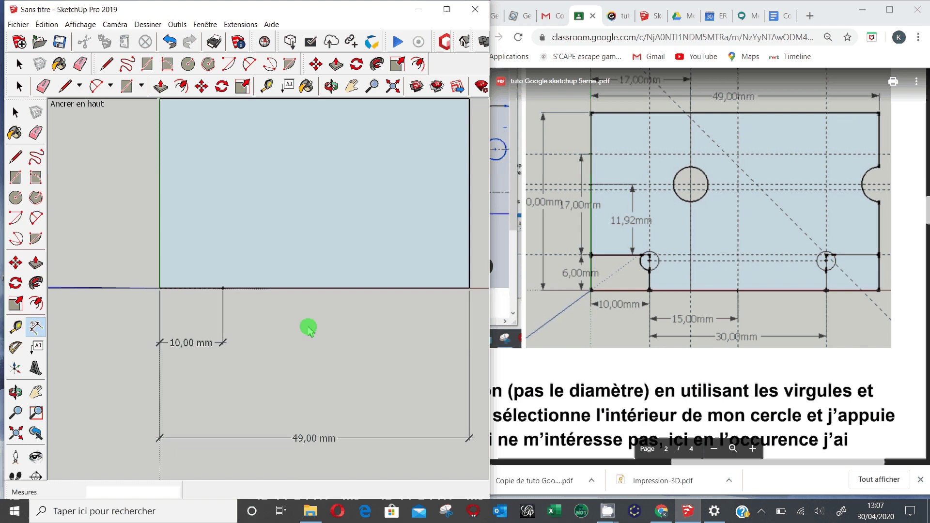
Create a vertical tape-measure guide line through the 10 mm guide point, from the rectangle's bottom edge to its top edge.
scroll(248, 302, down, 1)
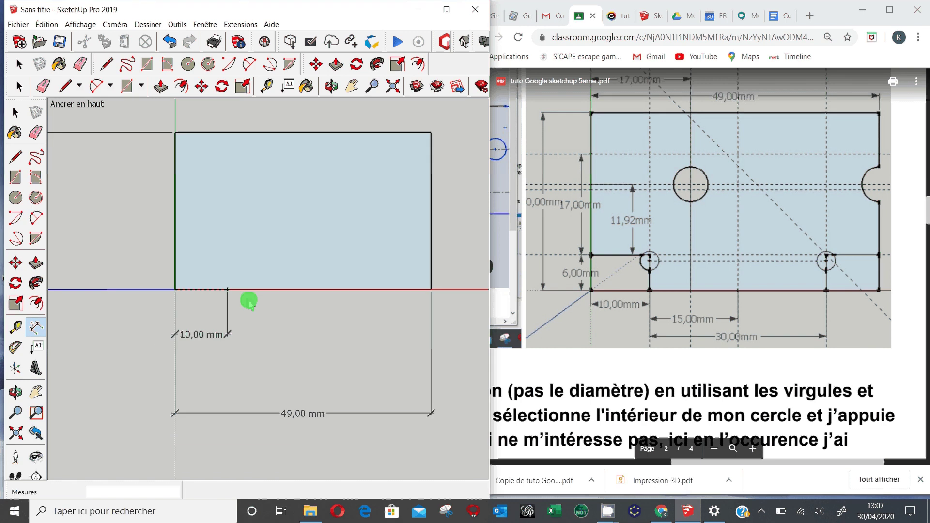
click(17, 328)
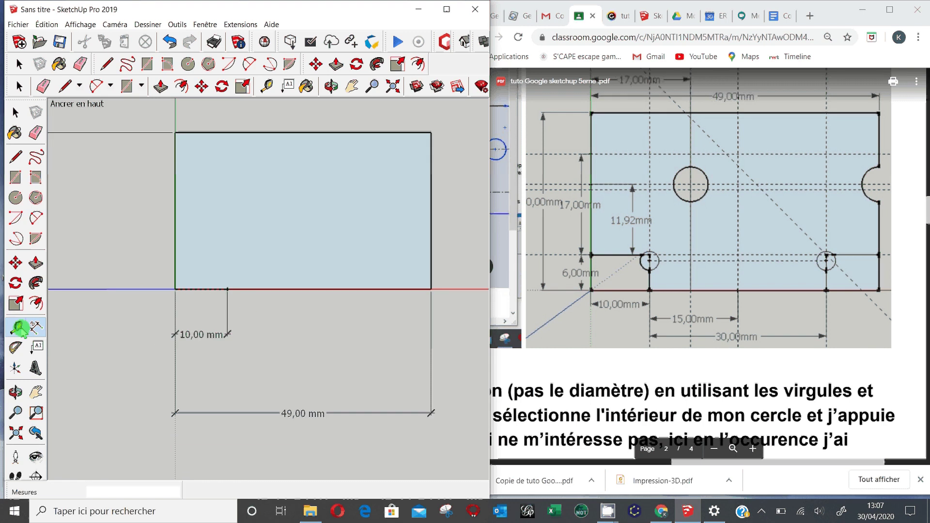
click(227, 290)
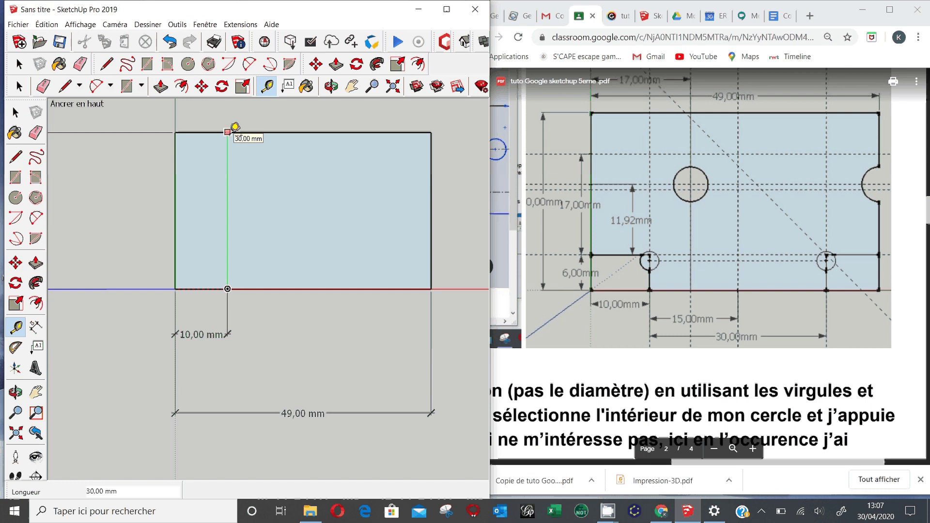
click(228, 132)
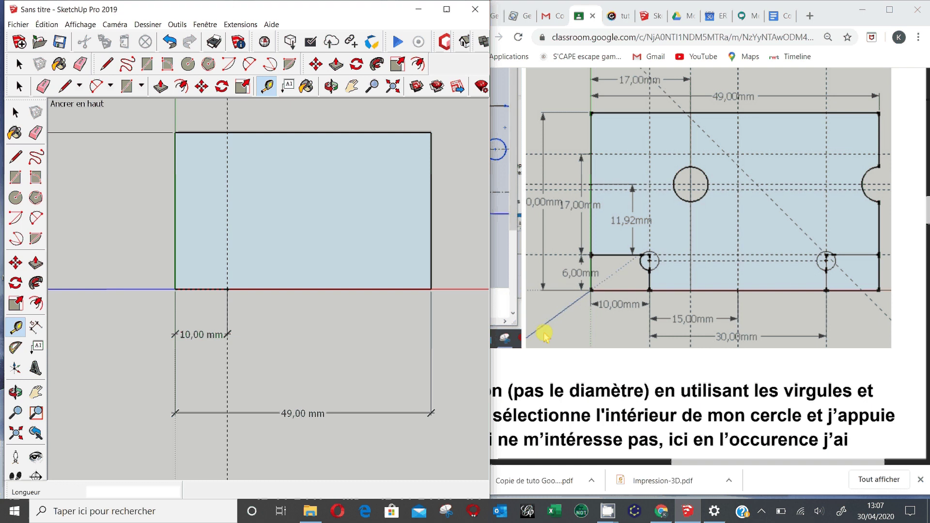
Place a guide point 15 mm right of the first vertical guide on the bottom edge and run a vertical guide line through it.
click(227, 289)
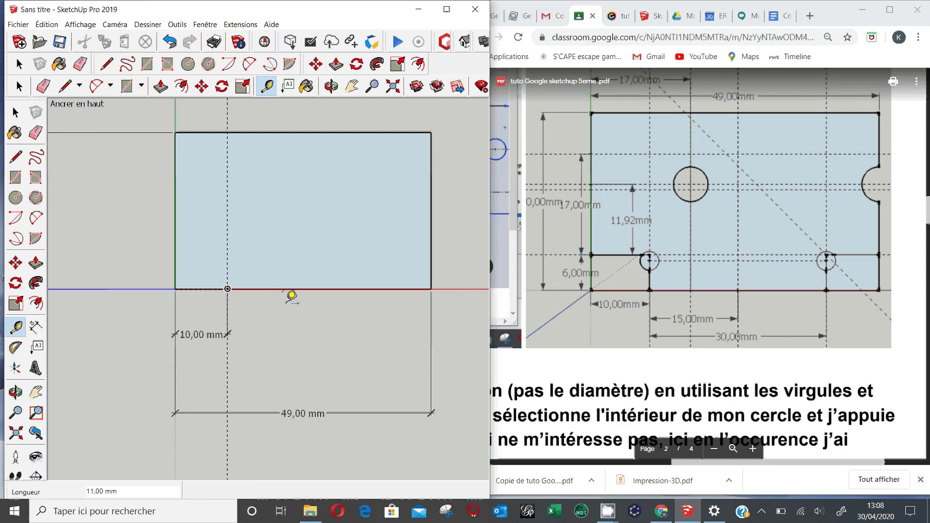
key(Escape)
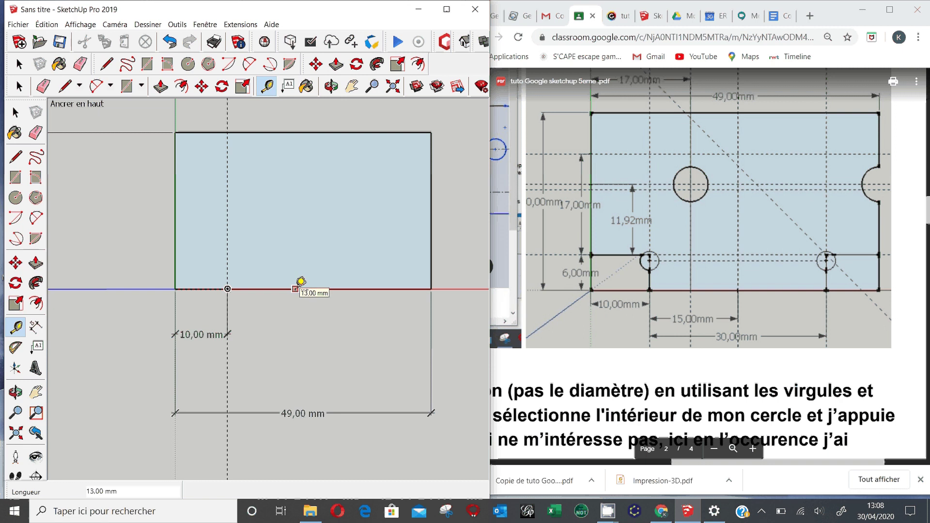
text(15)
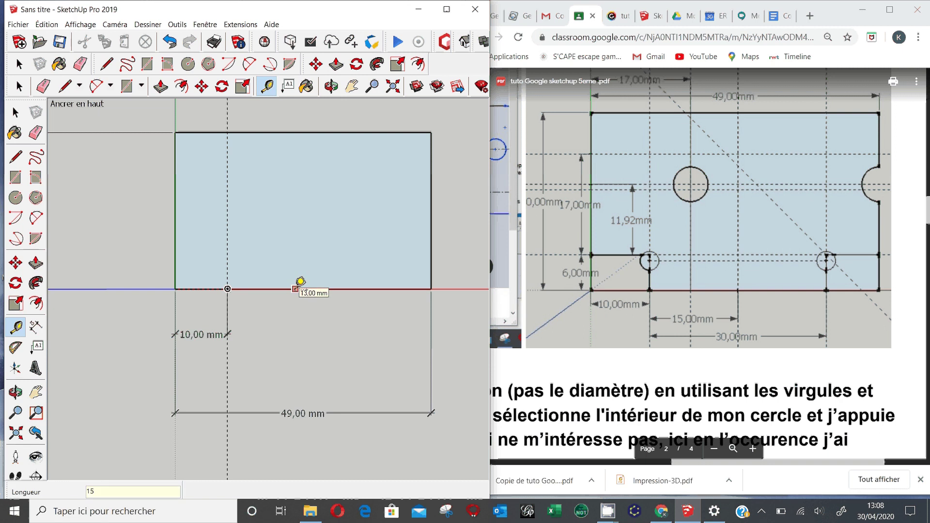
key(Return)
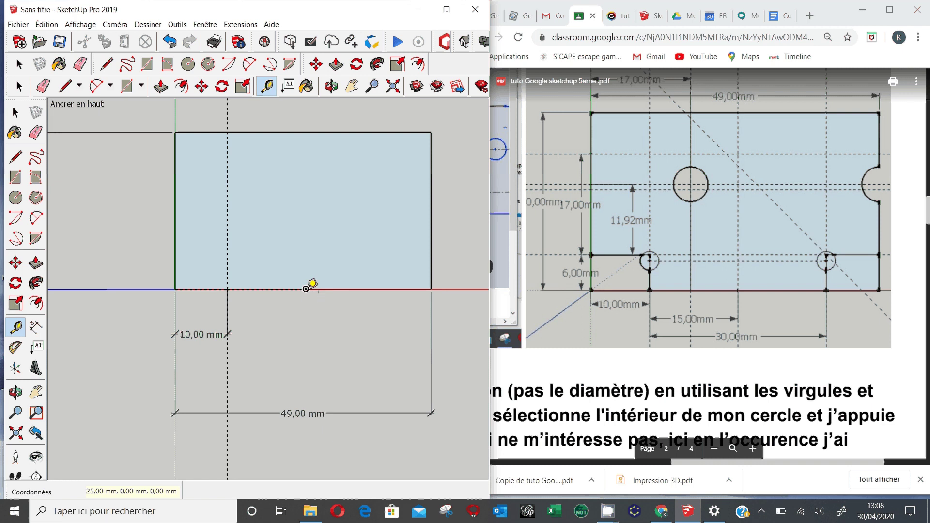
click(305, 289)
click(306, 131)
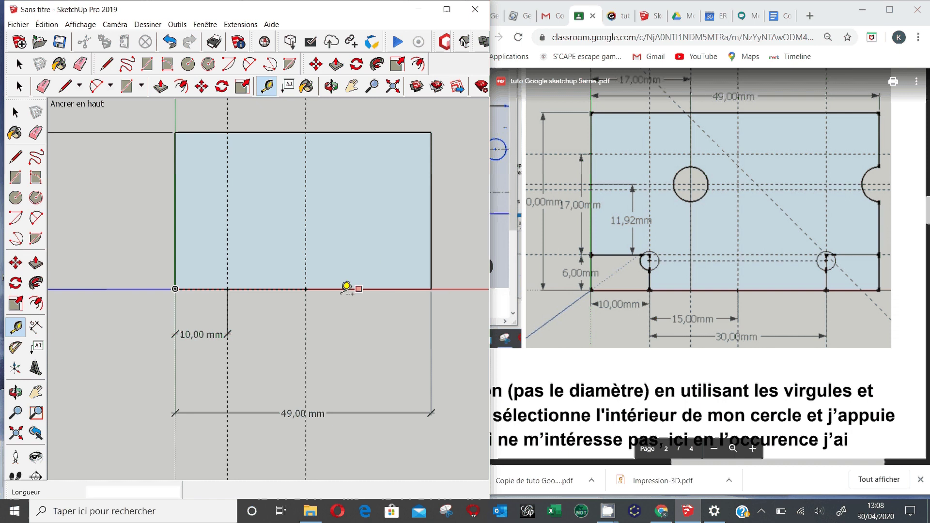
Place a guide point on the bottom edge 30 mm to the right of the first vertical guide.
click(227, 289)
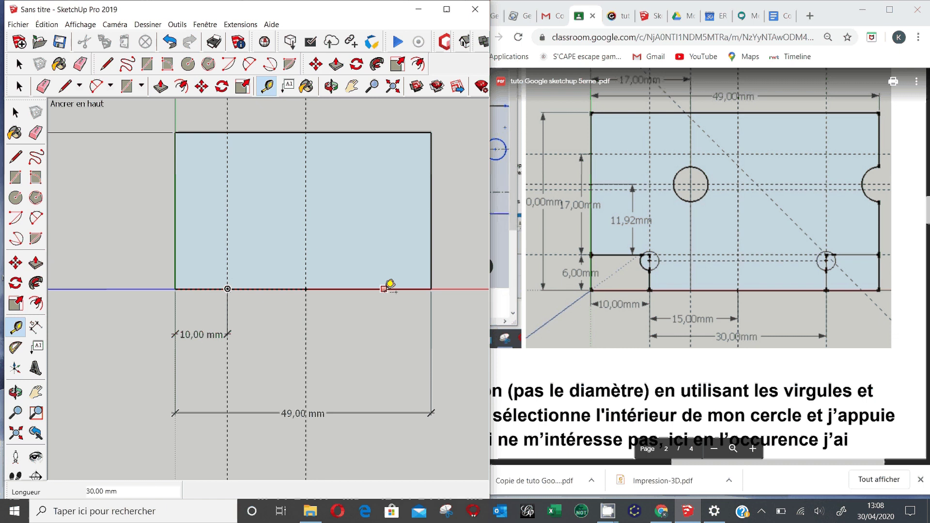
text(30)
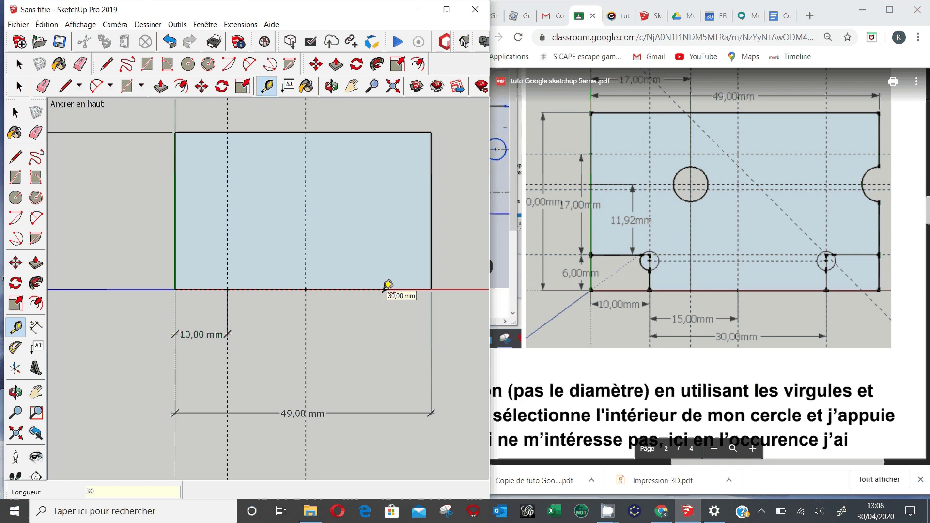
key(Return)
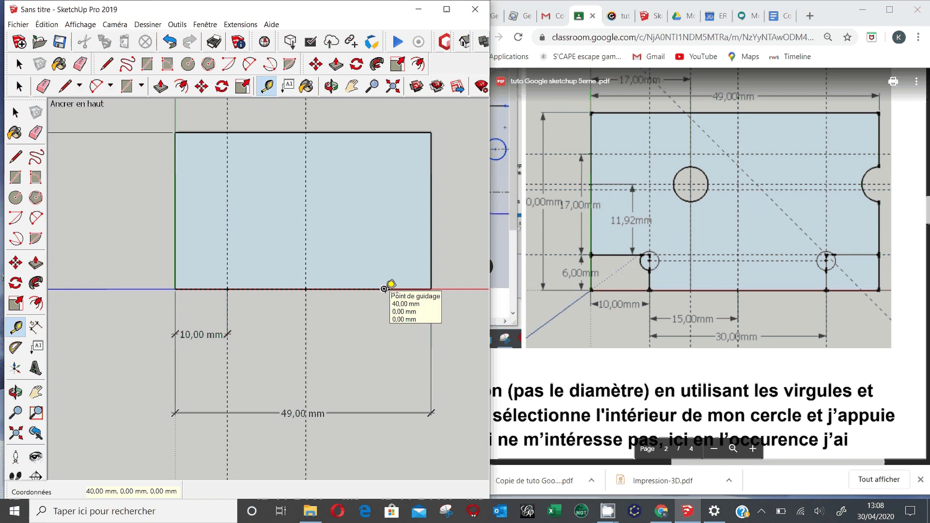
Run a vertical tape-measure guide line through the 30 mm guide point, from the rectangle's bottom edge to its top edge.
click(384, 289)
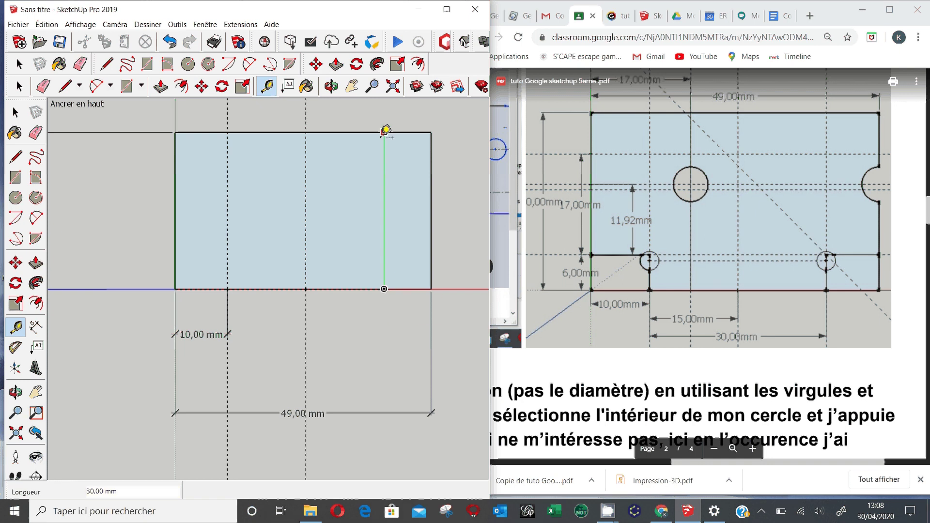
click(383, 132)
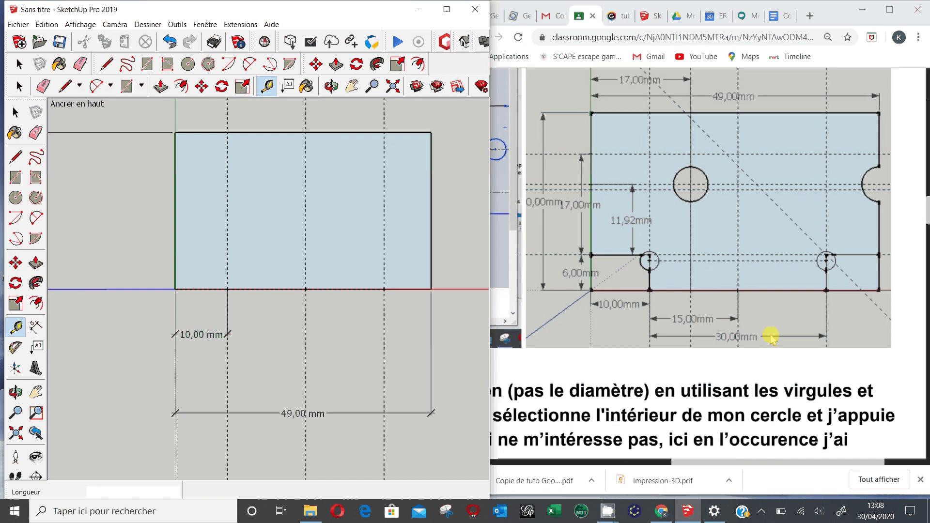
Place a guide point on the bottom edge 17 mm from the lower-left corner and run a vertical guide line through it.
click(690, 87)
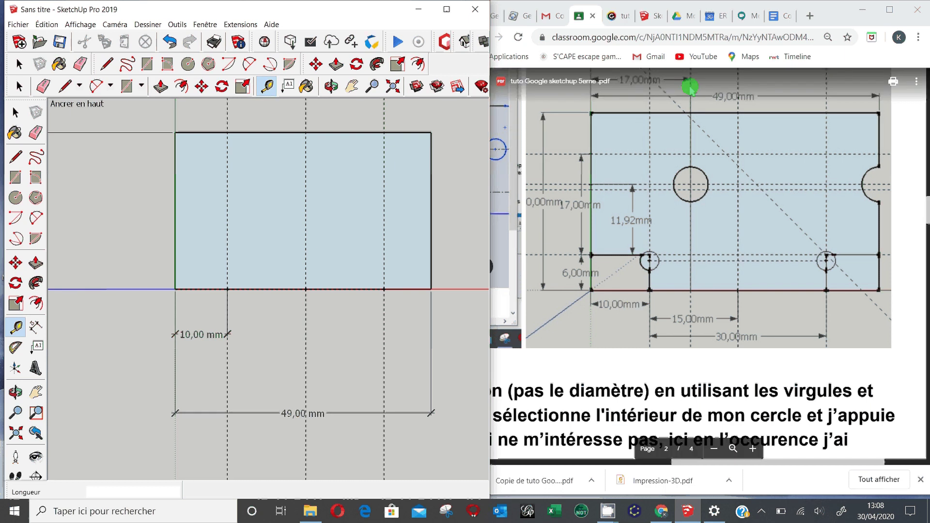
click(175, 290)
text(1)
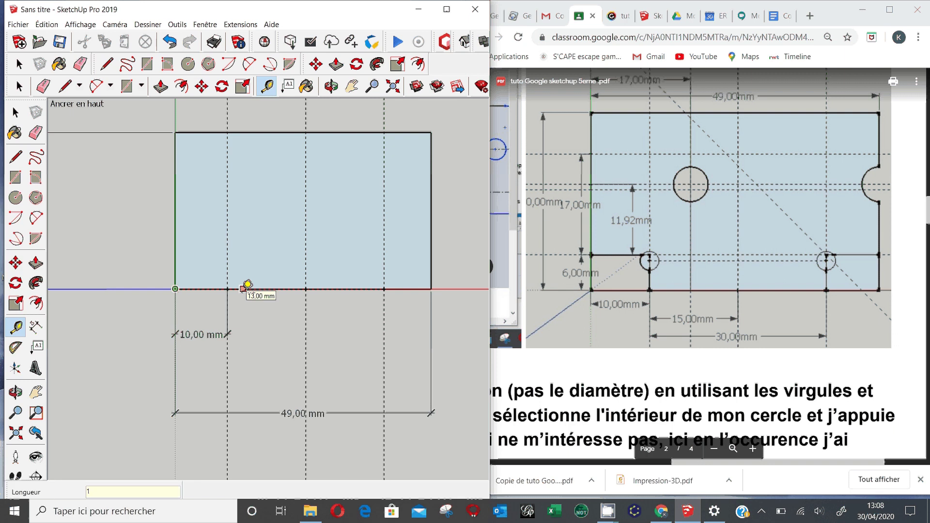
text(7)
key(Return)
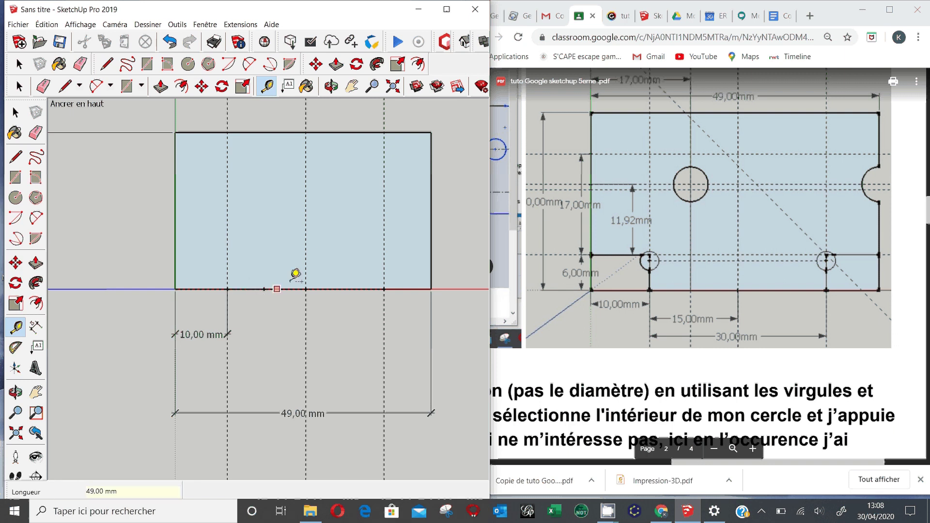
click(263, 289)
click(269, 134)
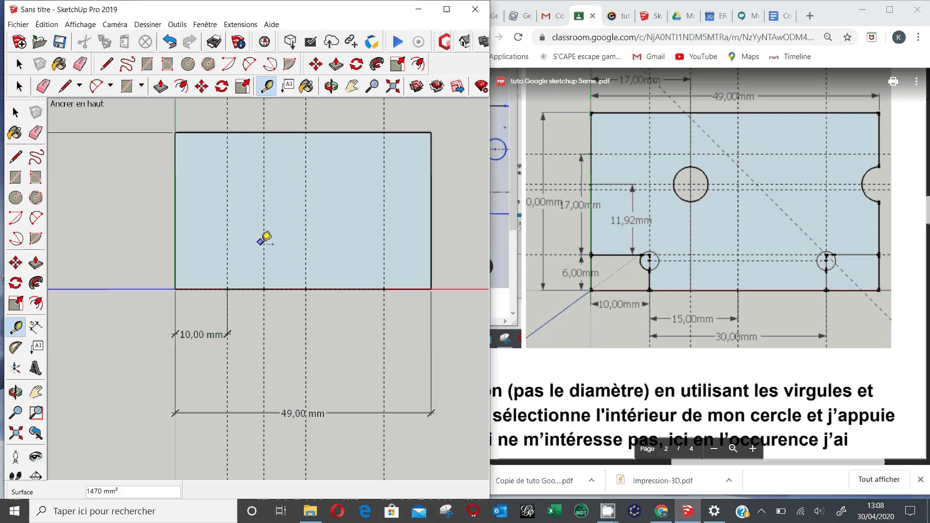
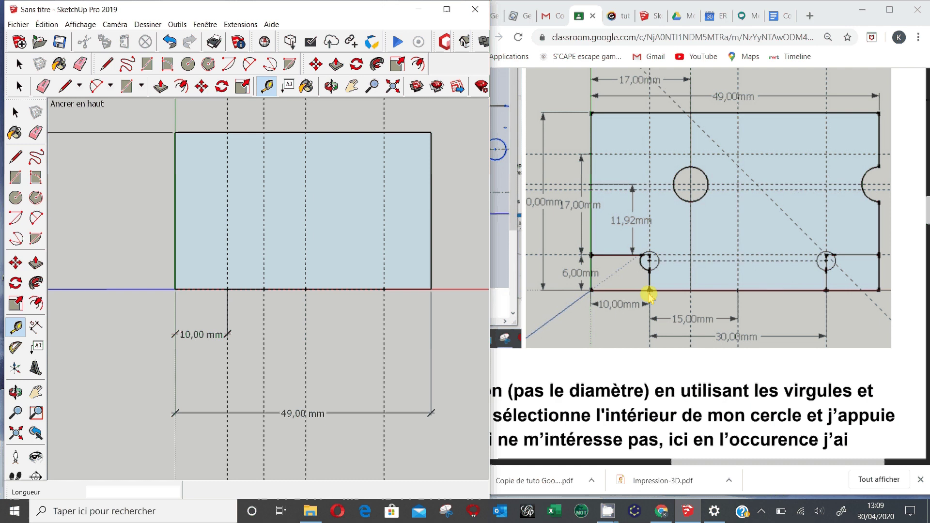
Place a guide point on the left edge 6 mm above the lower-left corner and run a horizontal guide line through it.
click(175, 289)
text(6)
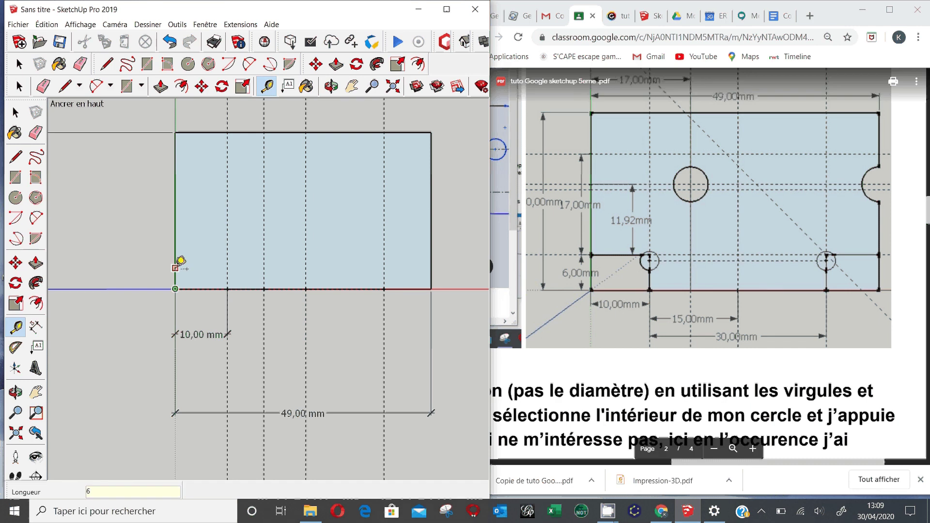
key(Return)
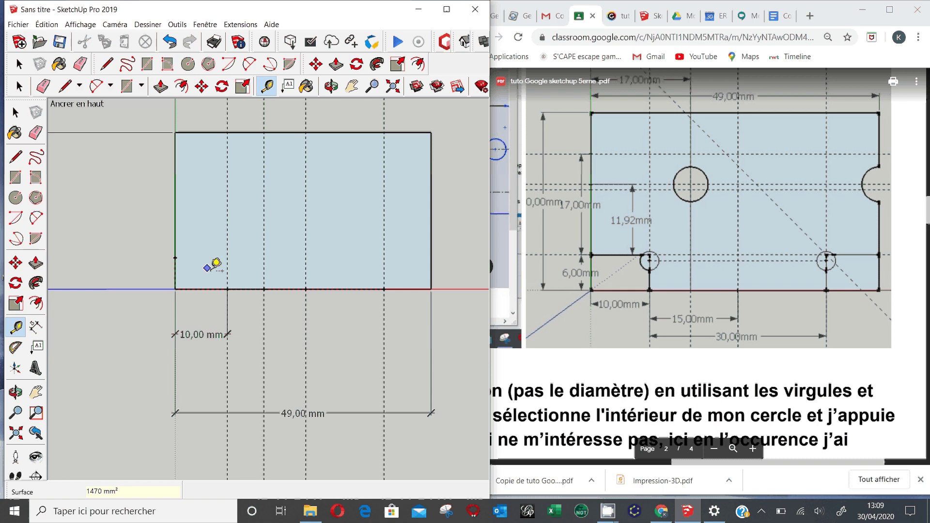
click(175, 258)
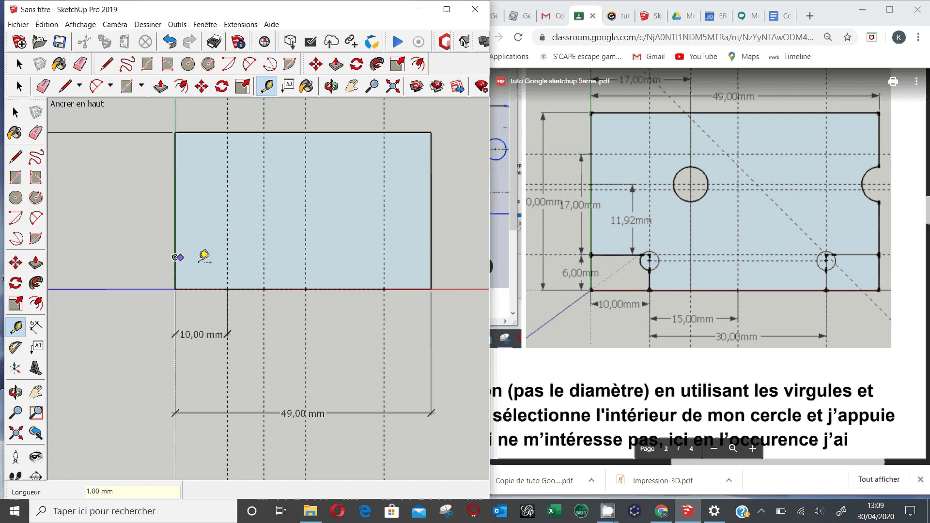
click(436, 254)
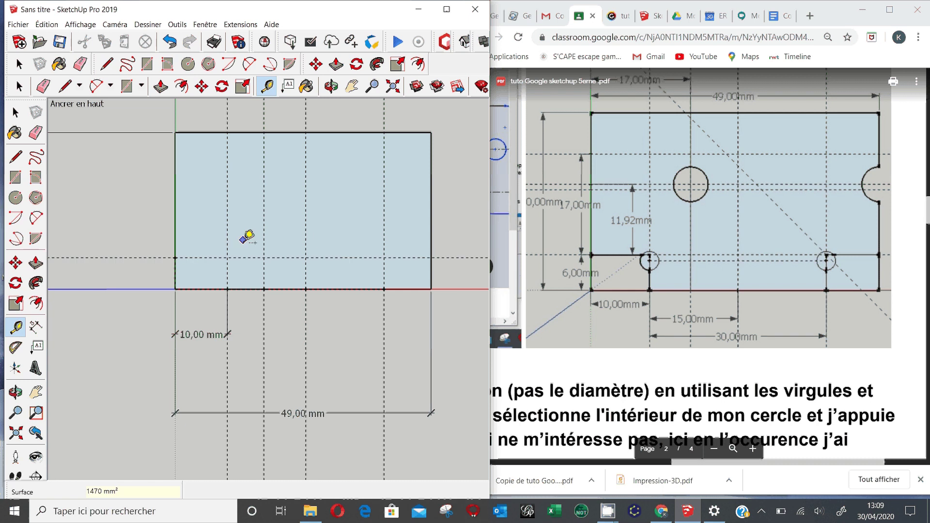
Place a guide point on the left edge 11,92 mm above the 6 mm guide and run a horizontal guide line through it.
click(175, 256)
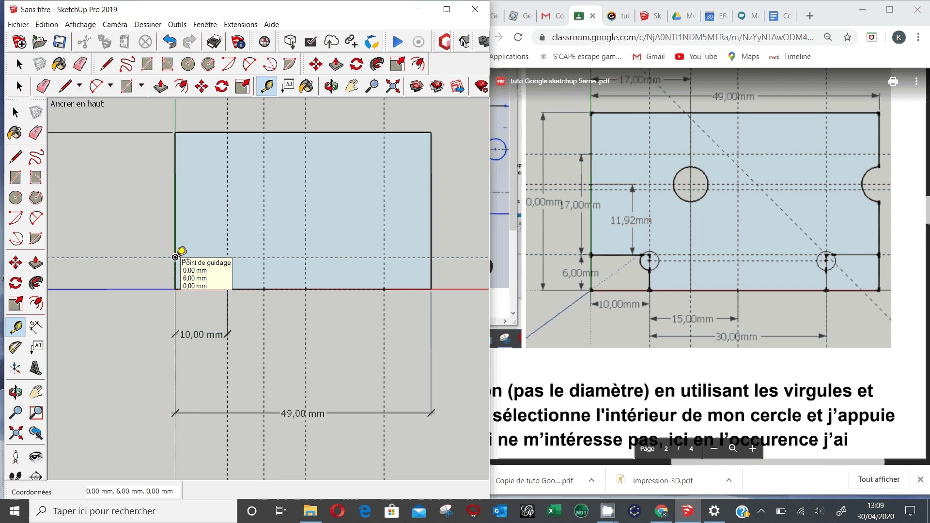
click(176, 257)
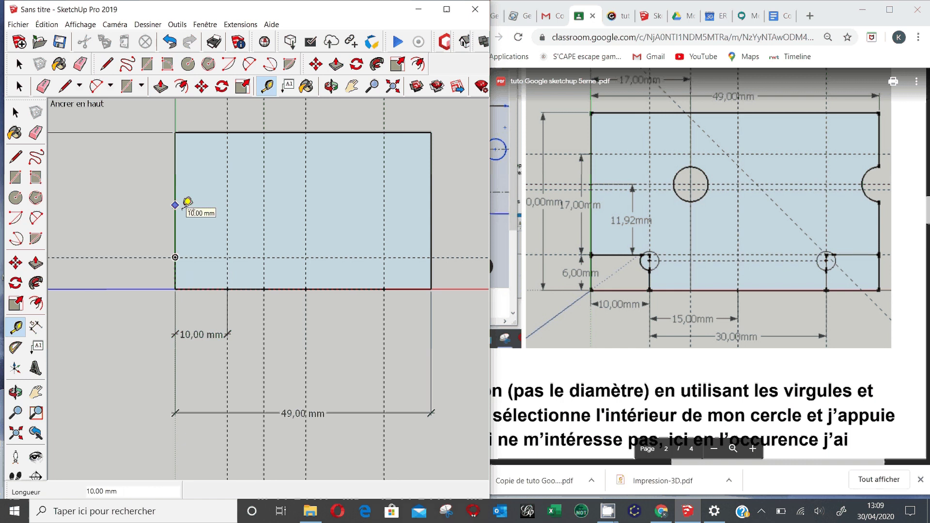
text(11,)
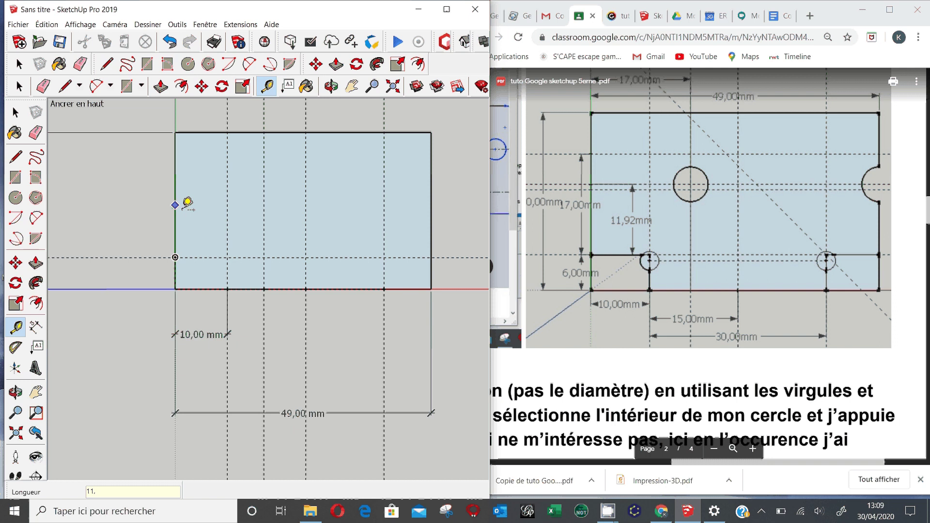
text(9)
key(Return)
click(175, 195)
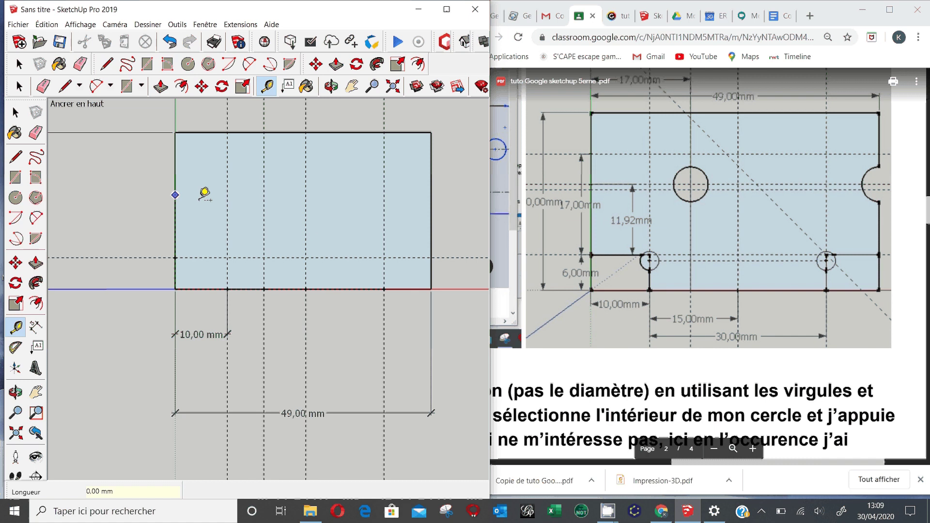
click(431, 195)
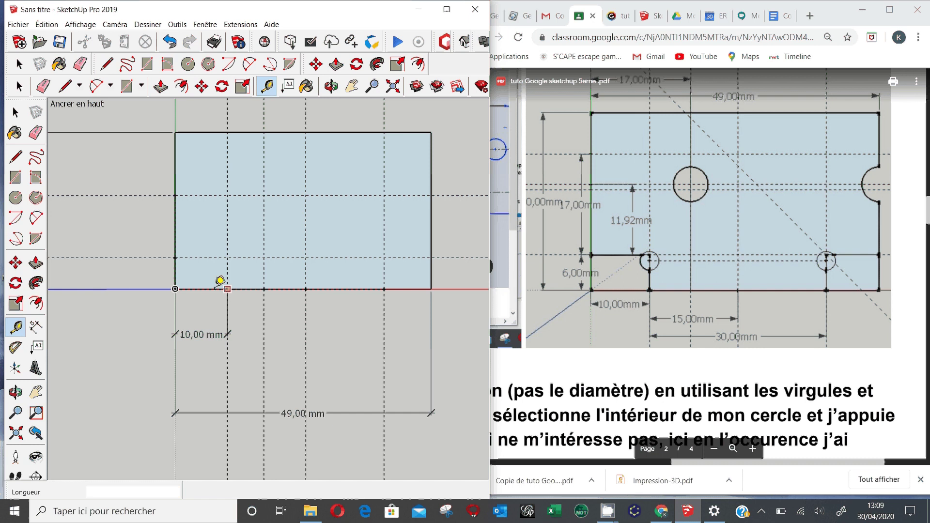
Place a guide point on the left edge 17 mm above the 6 mm guide and run a horizontal guide line through it.
click(176, 257)
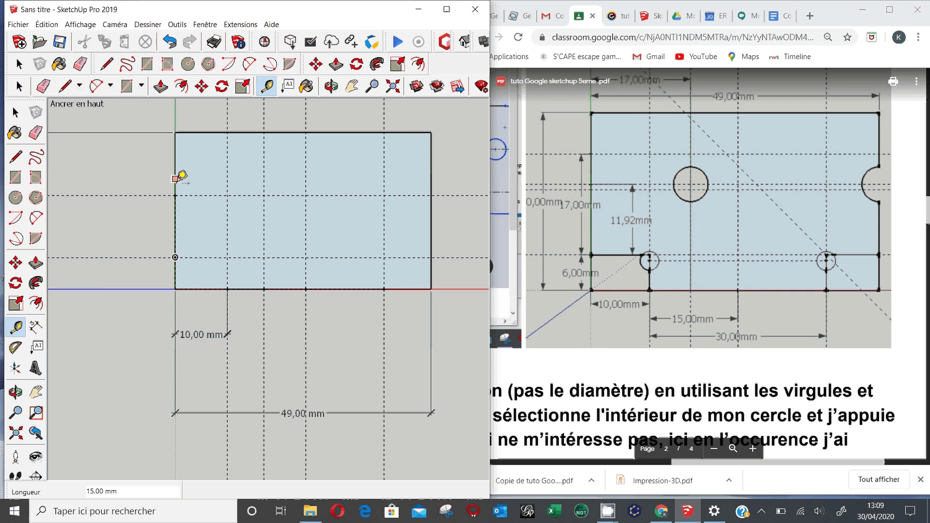
text(1)
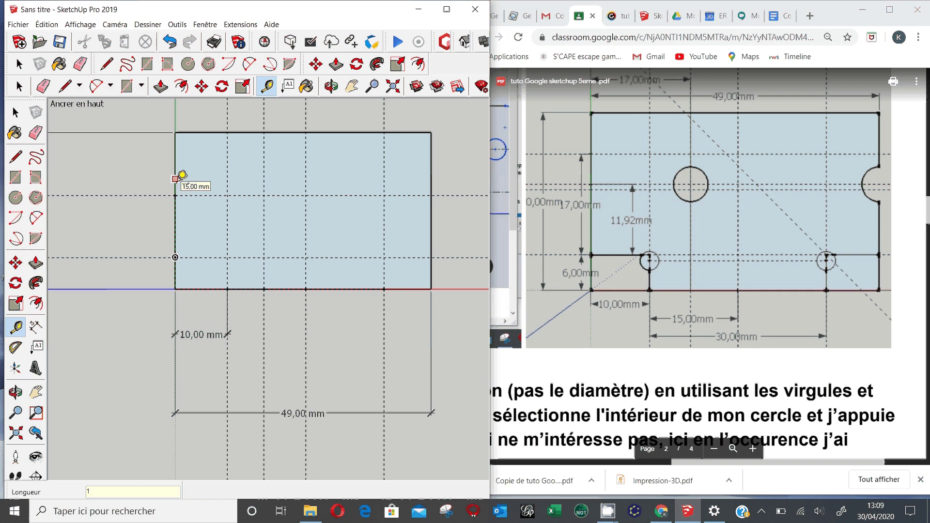
text(7)
key(Return)
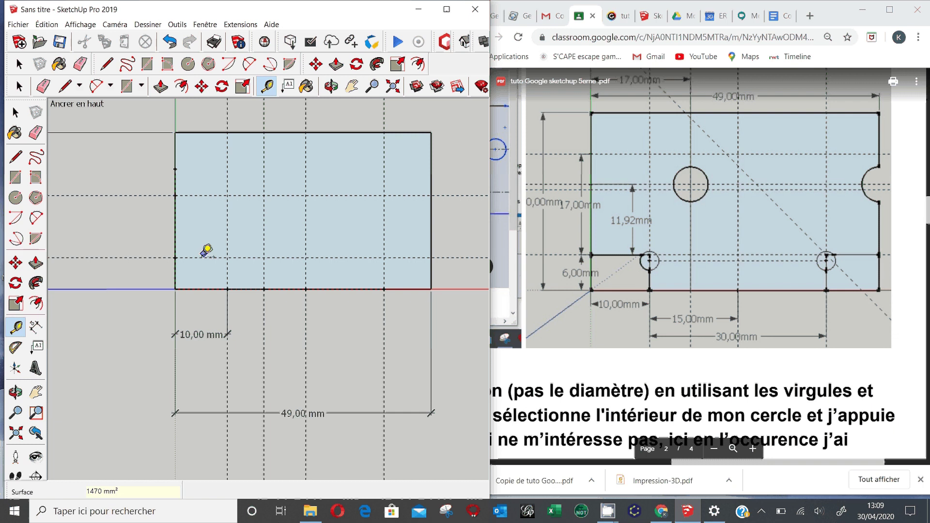
click(175, 169)
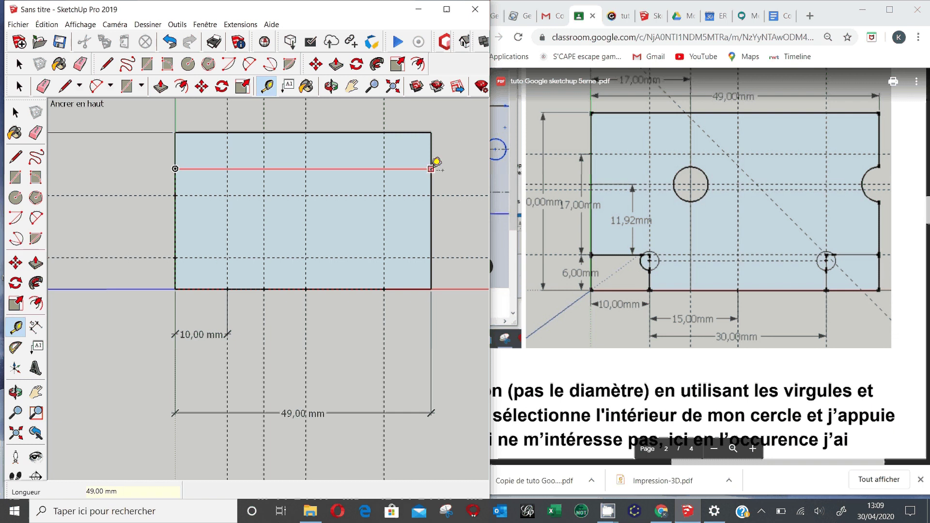
click(431, 169)
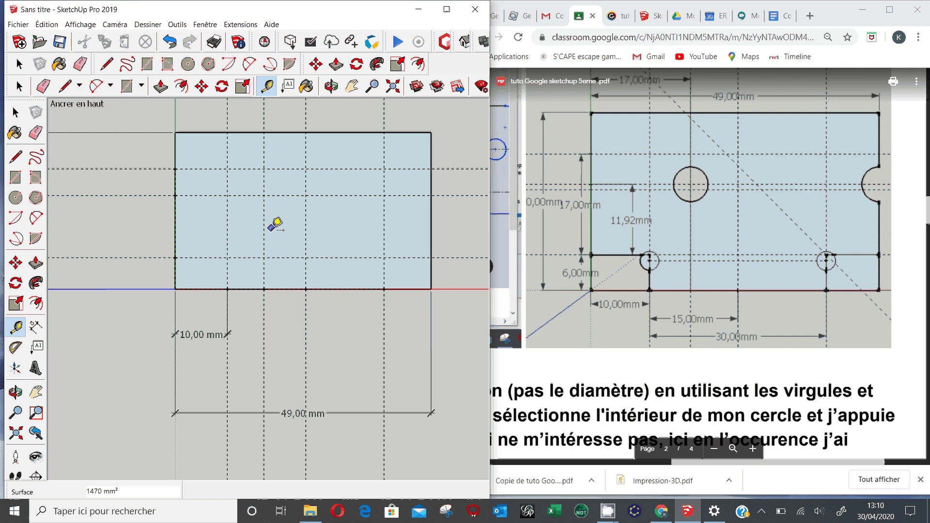
Compare the guides with the tutorial drawing and examine the PDF's following instructions and full plate illustration.
scroll(688, 291, down, 1)
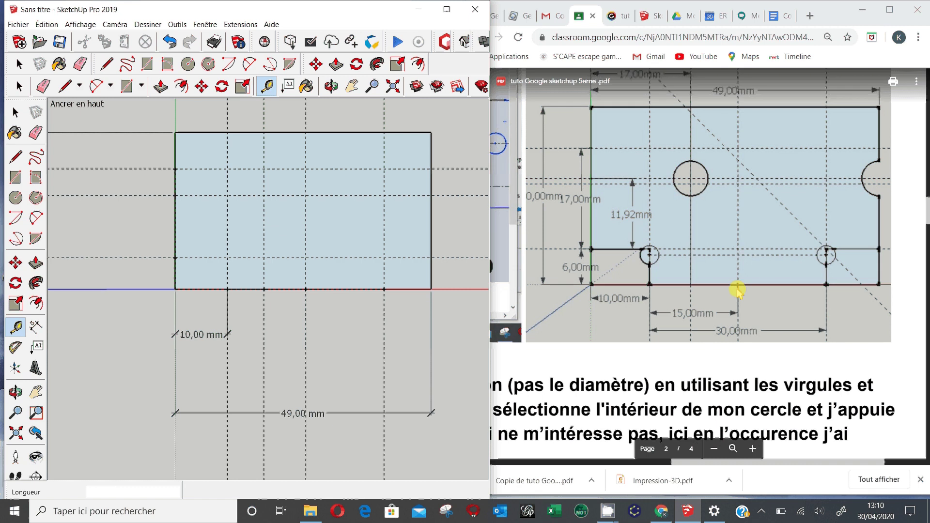
scroll(678, 275, up, 1)
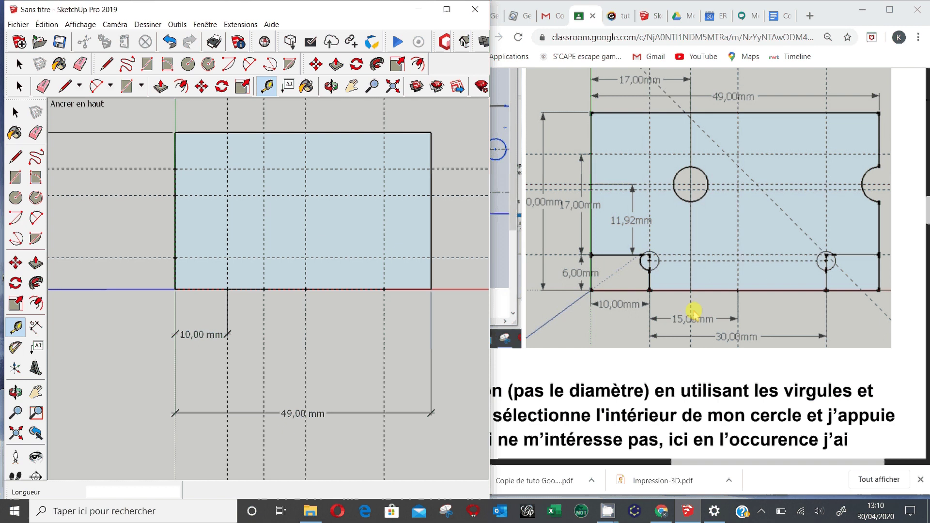
scroll(694, 314, down, 5)
scroll(693, 314, down, 1)
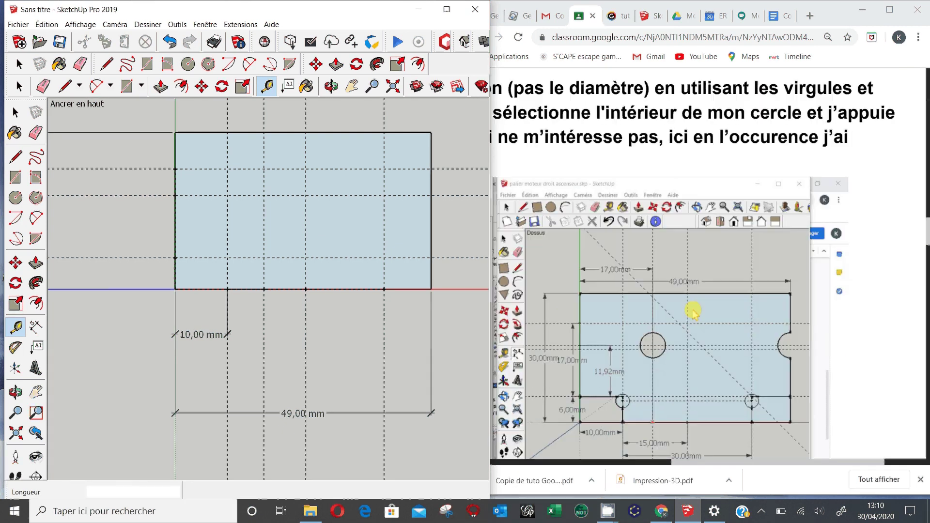
Dimension along the rectangle's left edge from the bottom corner to the lowest horizontal guide, and from that guide to the middle one.
scroll(693, 313, down, 1)
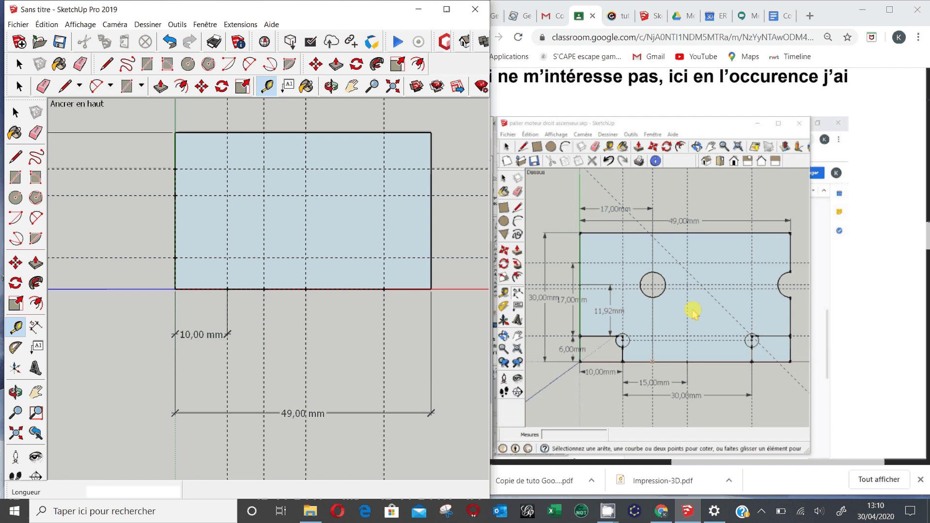
scroll(693, 314, up, 2)
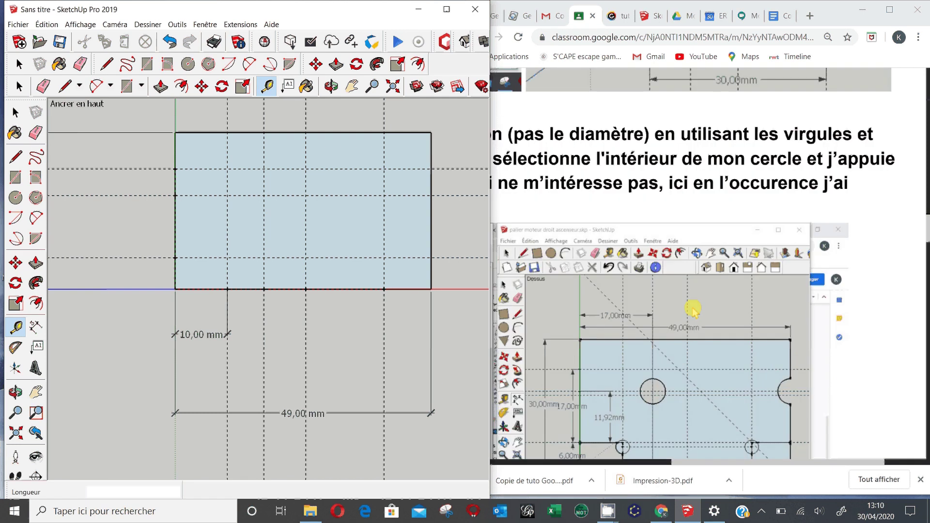
scroll(694, 313, up, 4)
scroll(692, 311, up, 1)
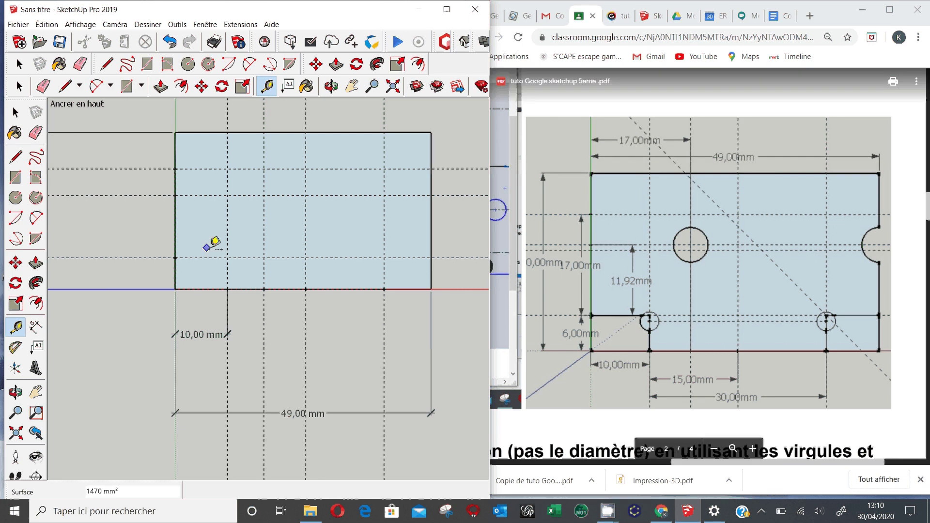
click(36, 330)
click(173, 290)
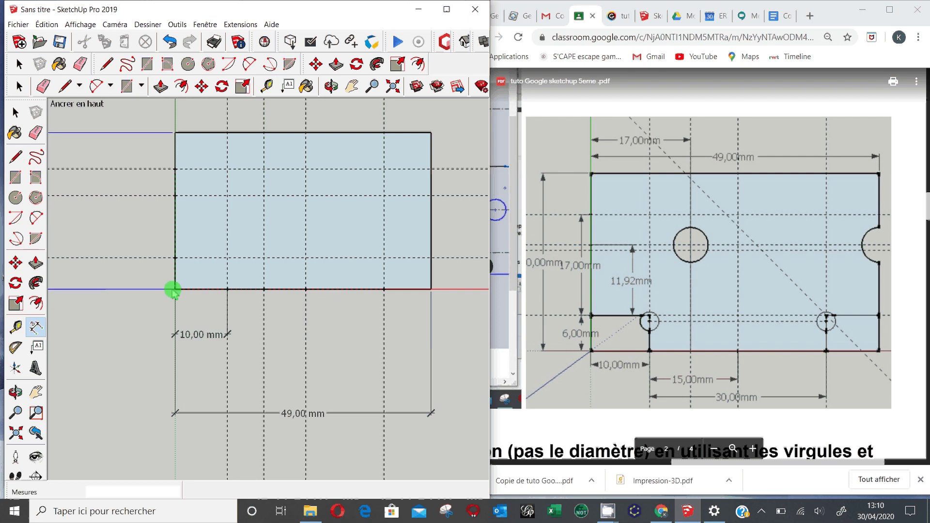
mouse_move(173, 290)
mouse_down()
mouse_move(179, 270)
mouse_move(156, 264)
mouse_move(177, 229)
mouse_up()
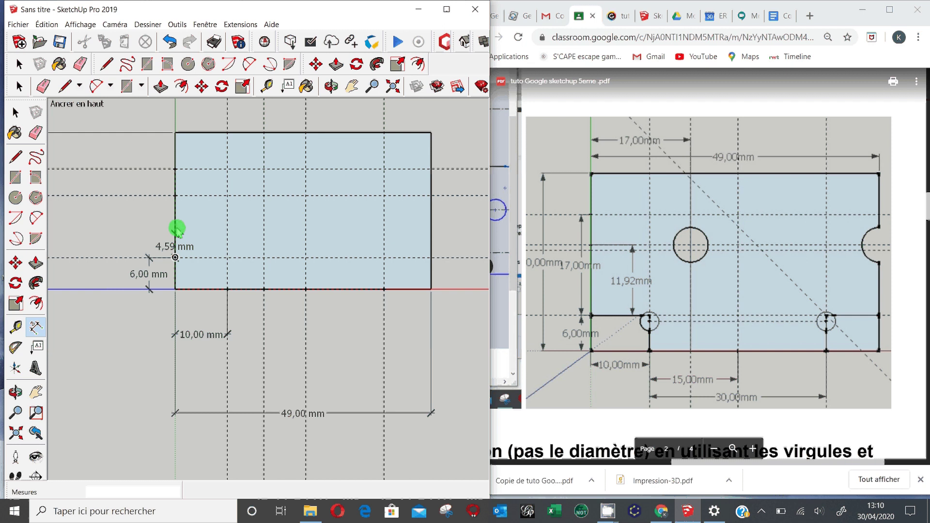
click(175, 196)
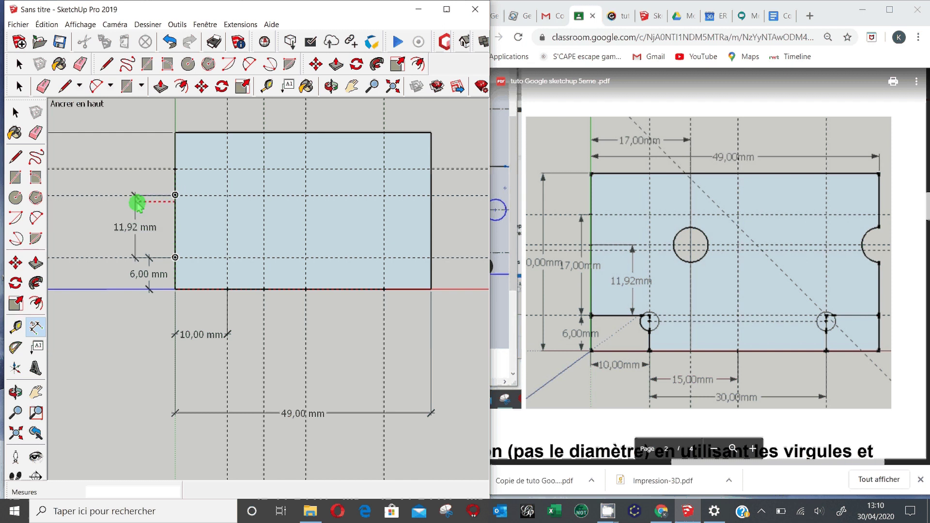
Dimension the distance between the lowest and highest horizontal guides on the left edge, and the rectangle's full height beside it.
click(176, 257)
click(181, 171)
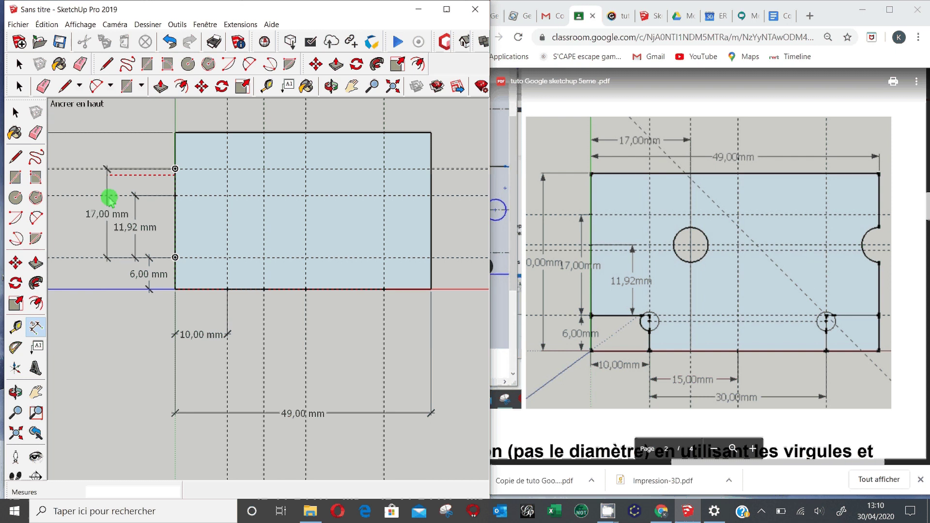
click(108, 198)
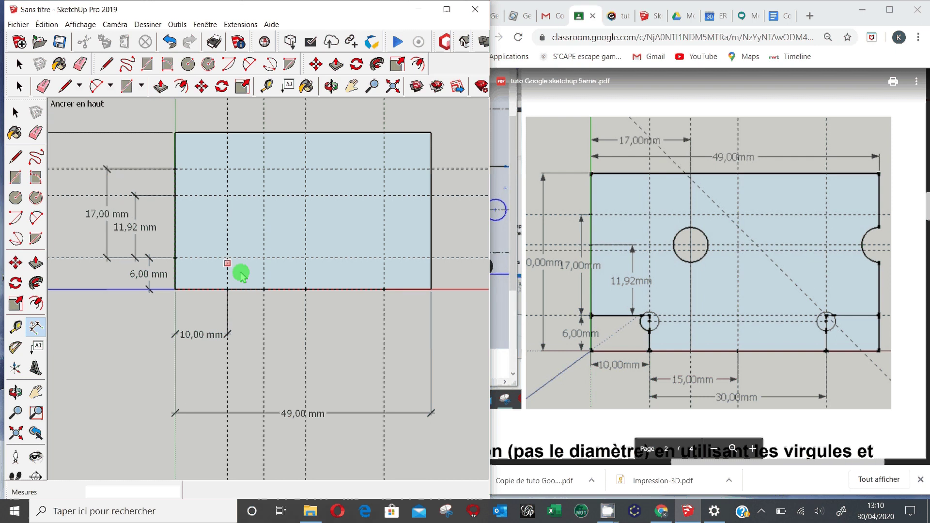
click(176, 289)
click(175, 133)
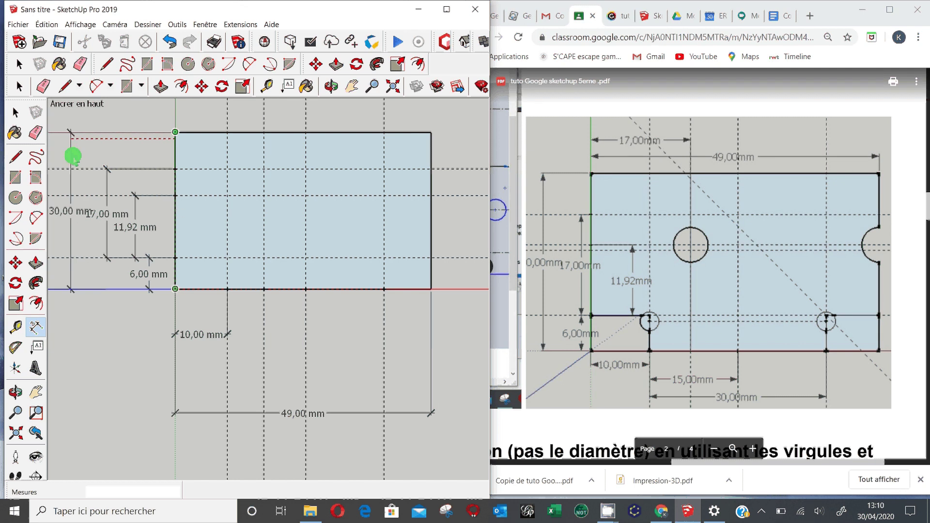
click(73, 156)
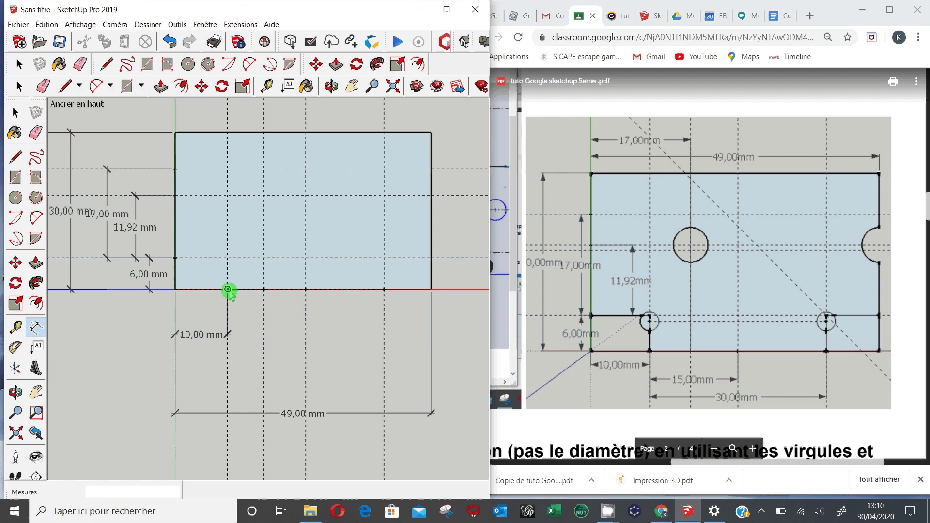
Dimension along the bottom edge from the first vertical guide to the third, and from the first vertical guide to the fourth.
click(227, 290)
click(307, 291)
click(303, 352)
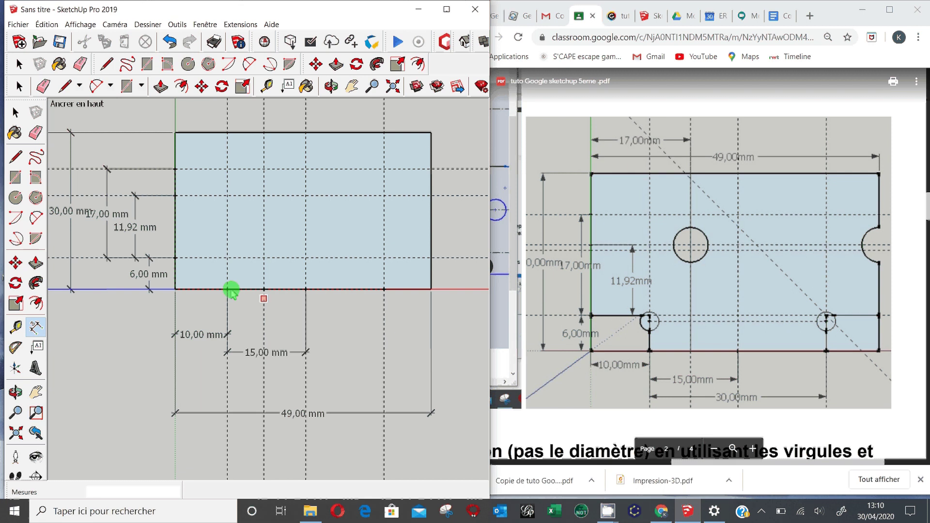
click(228, 289)
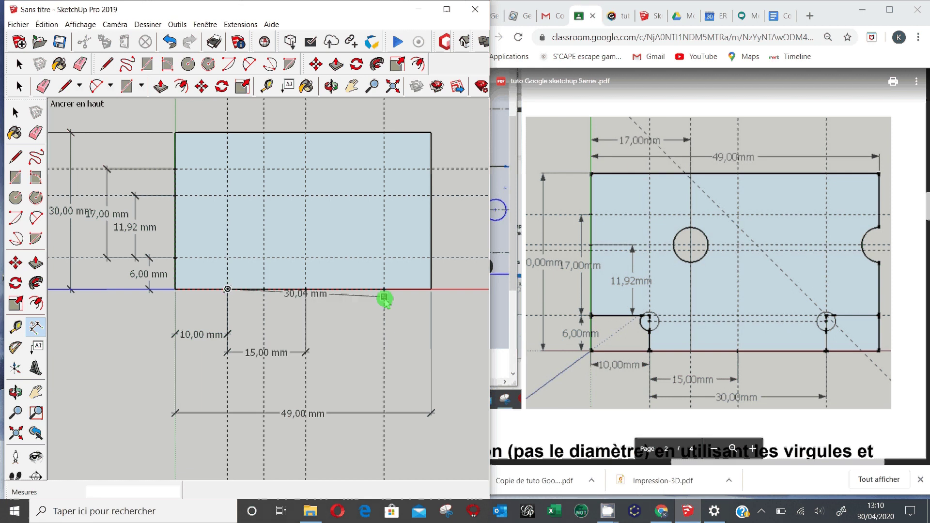
click(384, 297)
click(362, 379)
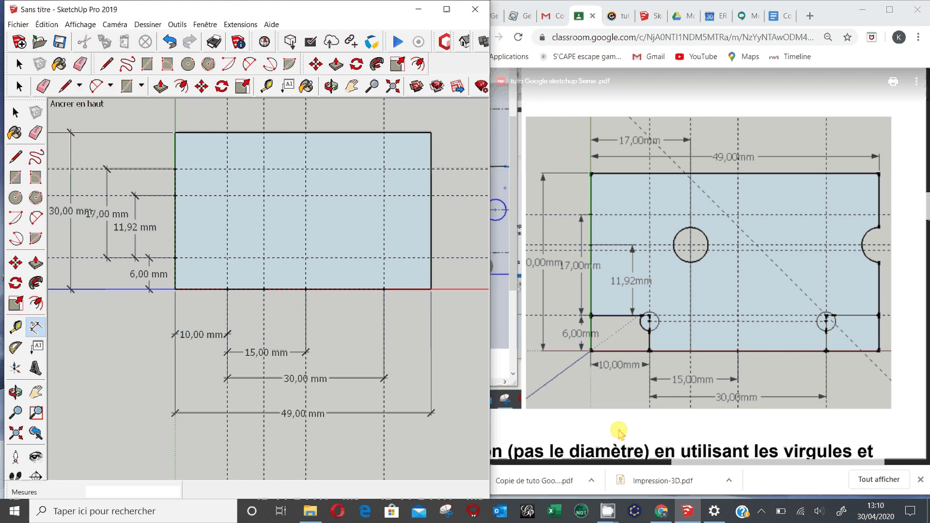
Examine the reference drawings in the tutorial PDF for the angle and position of the diagonal guide line.
click(607, 442)
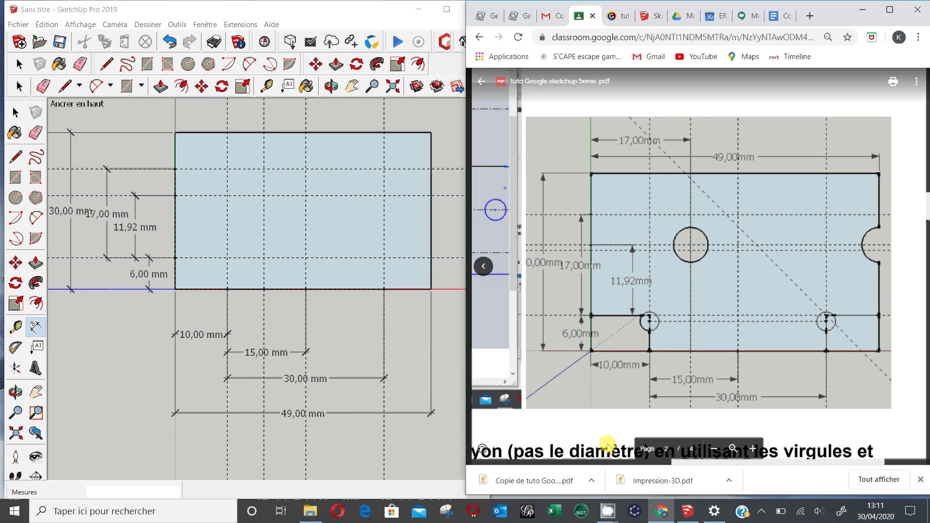
drag(727, 466, 652, 469)
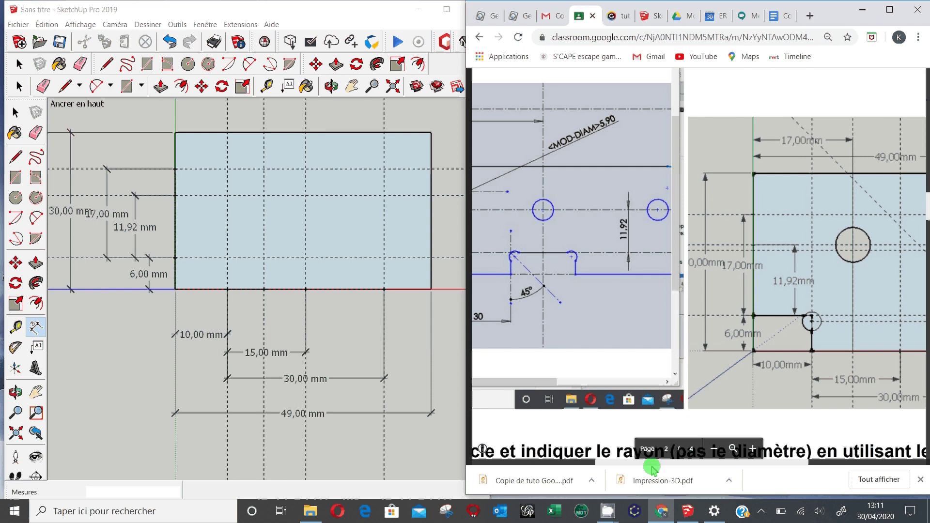
drag(651, 468, 720, 487)
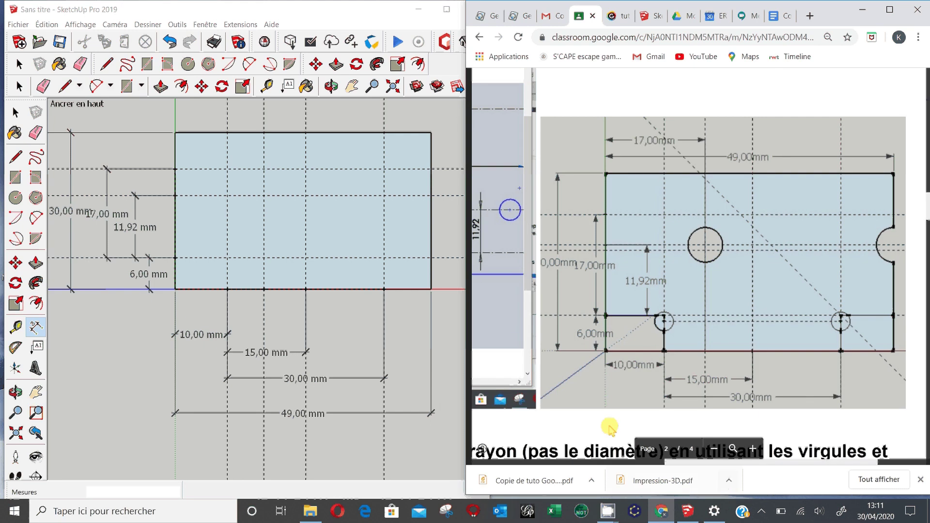
click(241, 210)
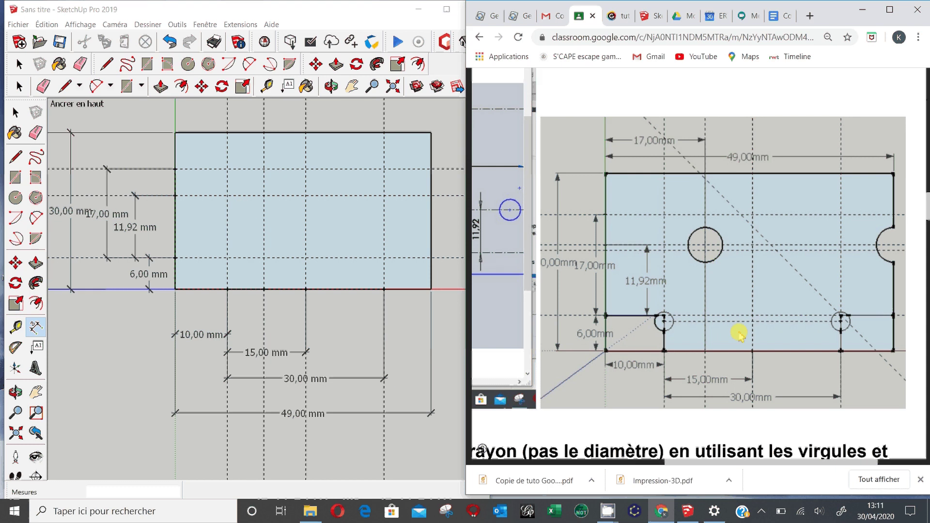
scroll(739, 334, down, 1)
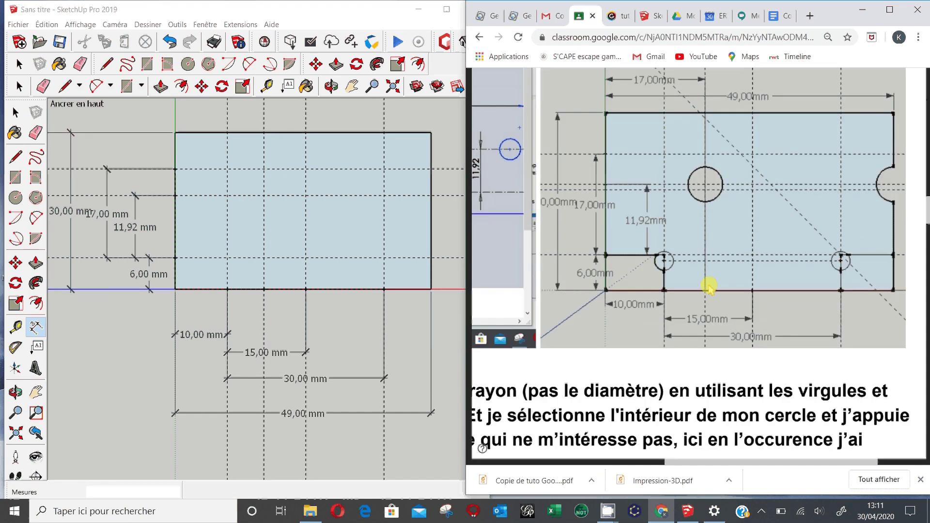
scroll(877, 348, up, 1)
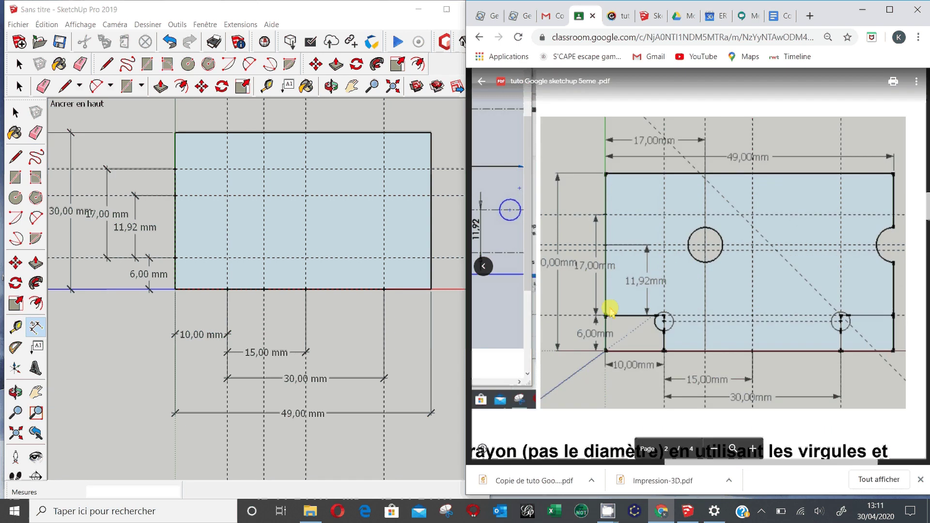
click(20, 344)
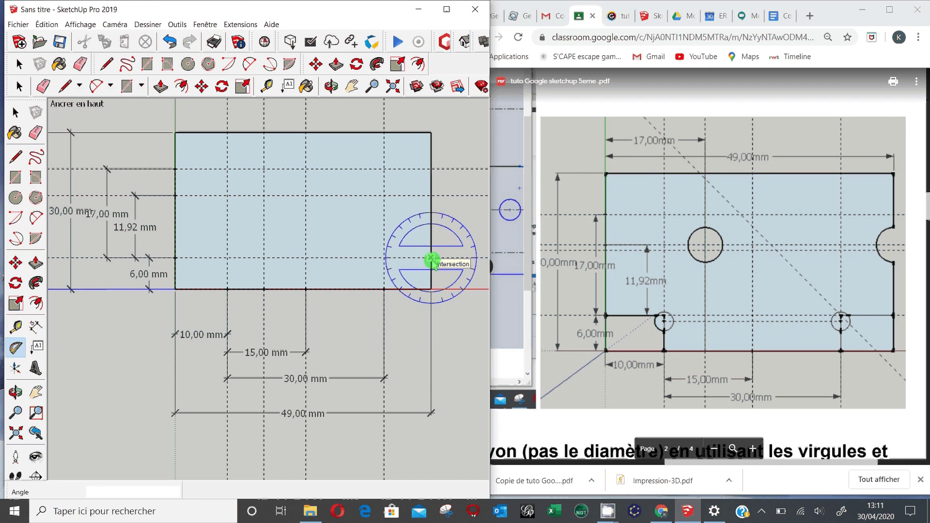
click(431, 257)
click(385, 258)
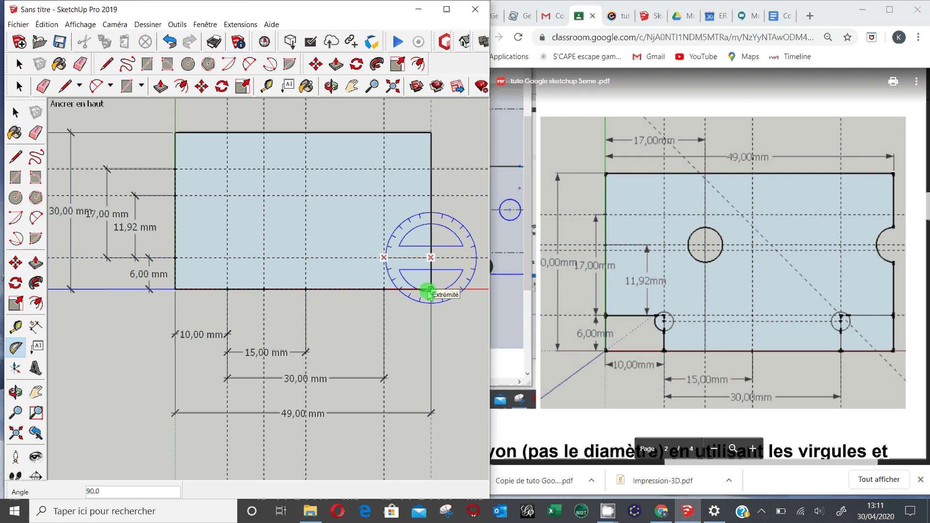
click(429, 290)
Create a protractor guide at 45° through the intersection of the lowest horizontal and rightmost vertical guides, sloping down past the rectangle's right edge.
click(384, 260)
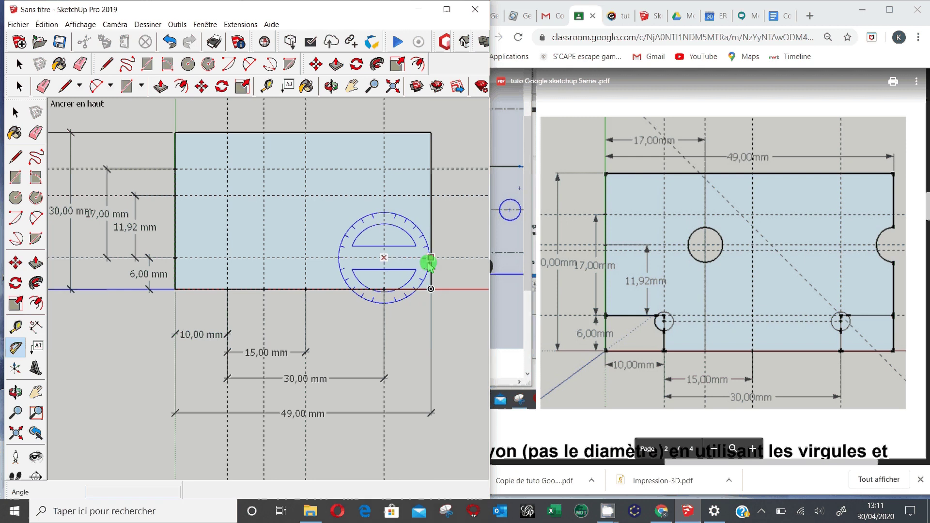
click(431, 259)
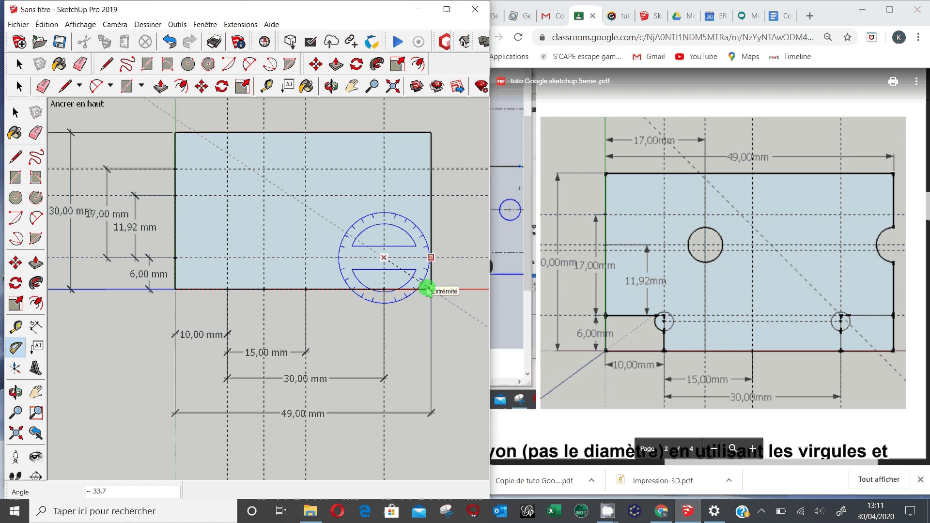
text(45)
key(Return)
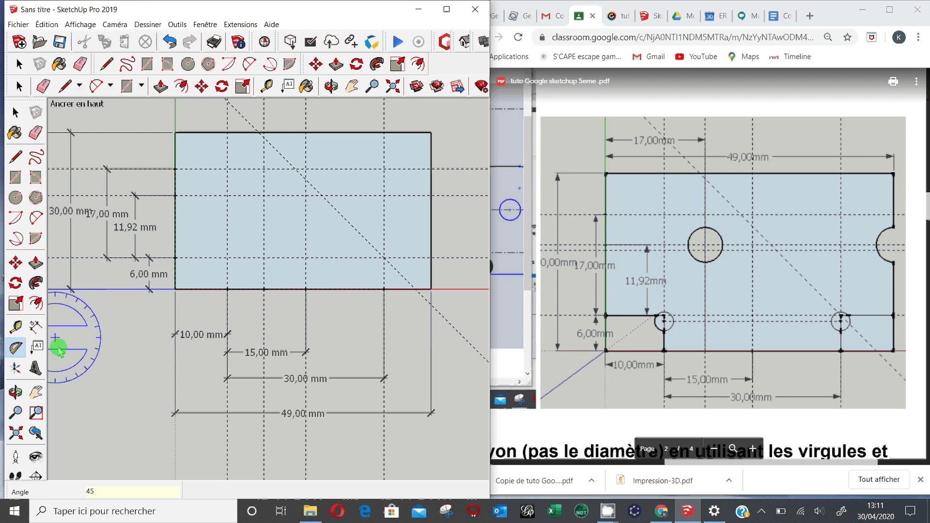
click(16, 114)
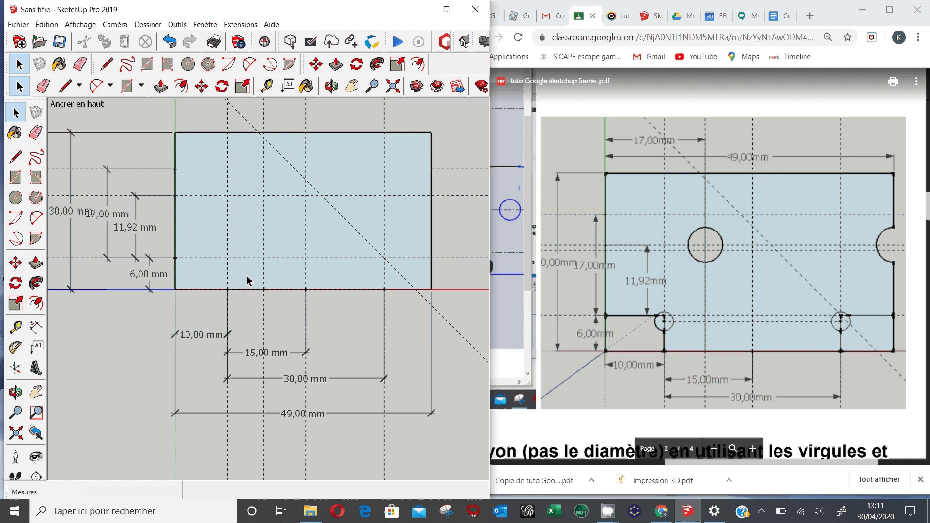
Read the tutorial PDF's instructions on drawing circles by radius and deleting their interiors, and view the accompanying drawings whole.
click(681, 415)
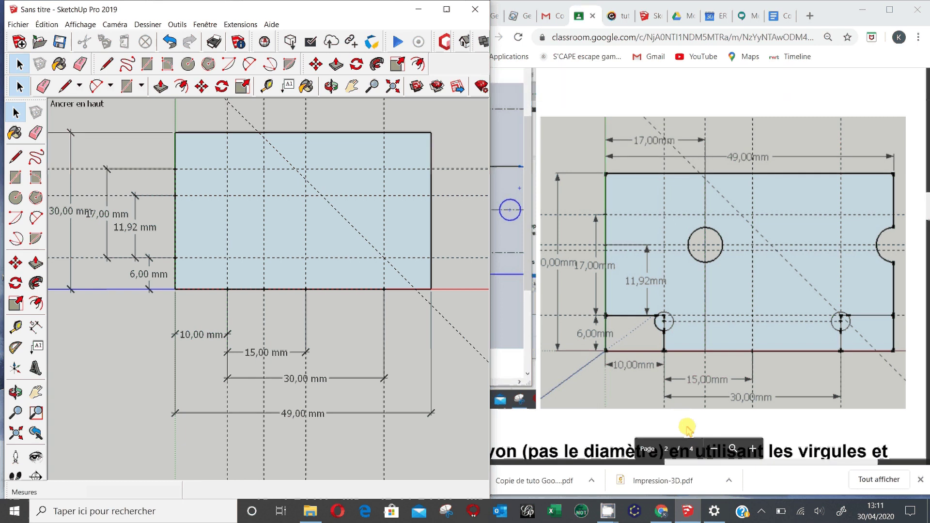
click(687, 428)
scroll(698, 419, down, 6)
scroll(703, 416, down, 1)
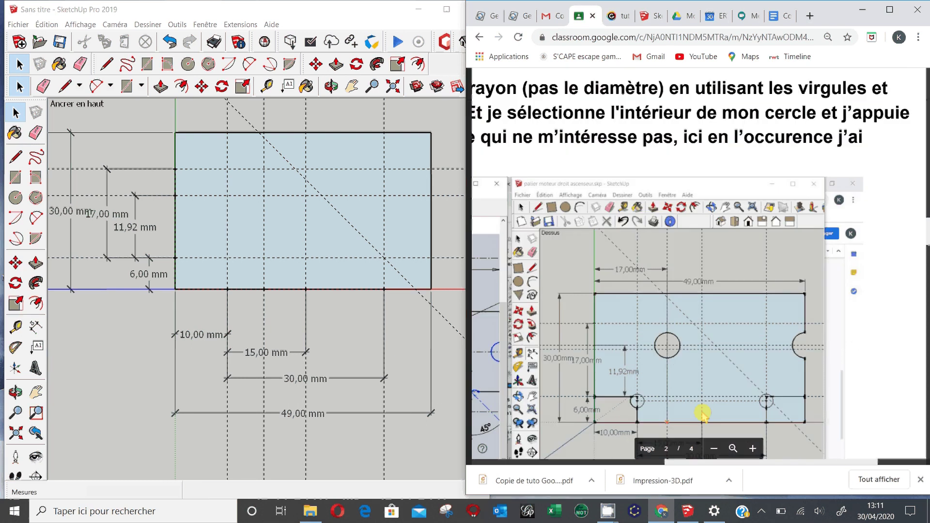
scroll(702, 413, down, 1)
drag(738, 462, 698, 460)
scroll(647, 368, up, 1)
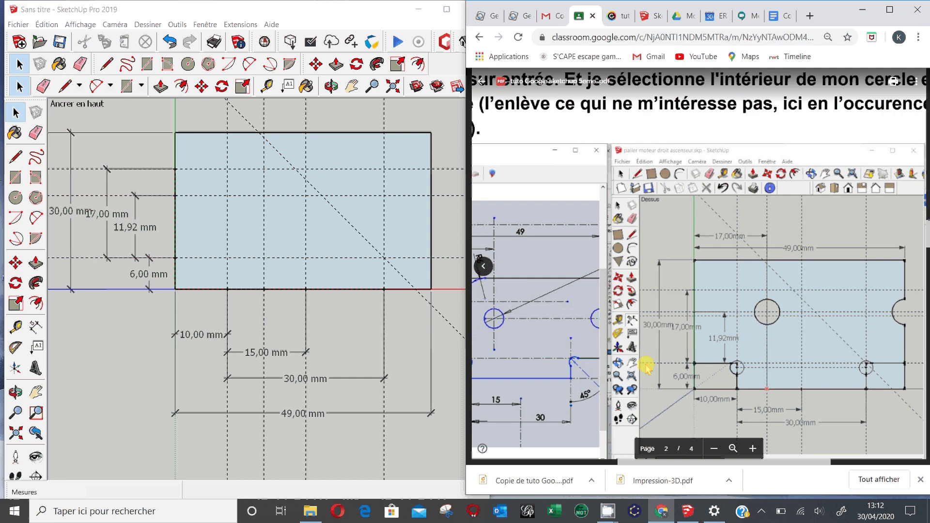
scroll(647, 367, up, 3)
click(698, 446)
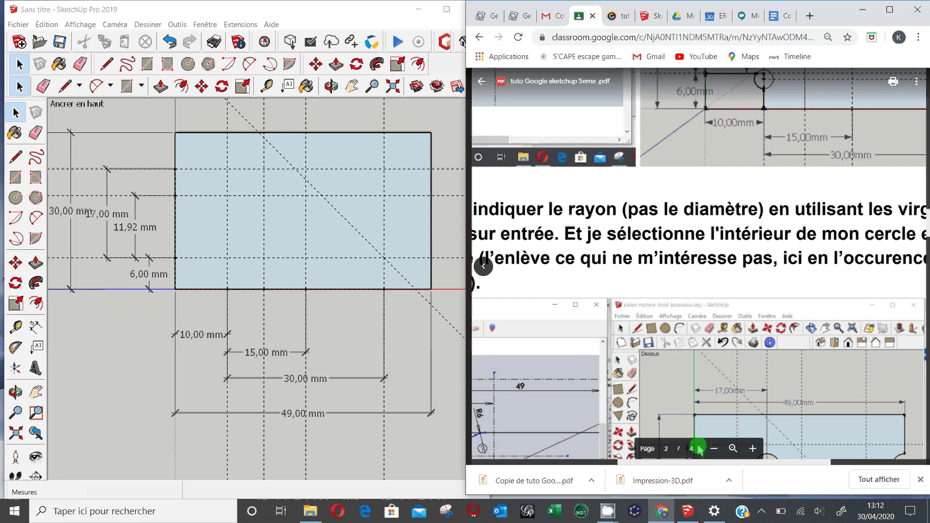
click(714, 450)
click(714, 450)
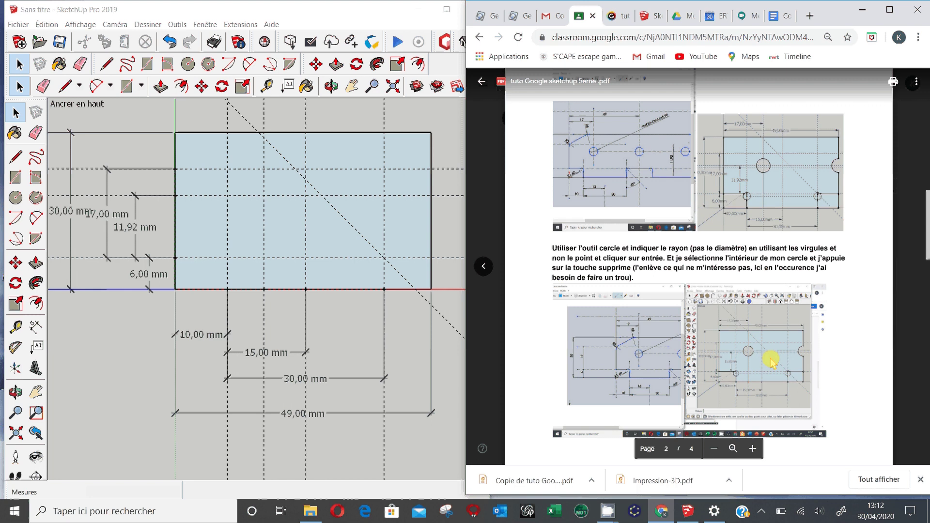
Examine an enlarged view of the tutorial PDF's second reference drawing for the positions of the holes and corner circles.
ctrl+scroll(771, 363, up, 1)
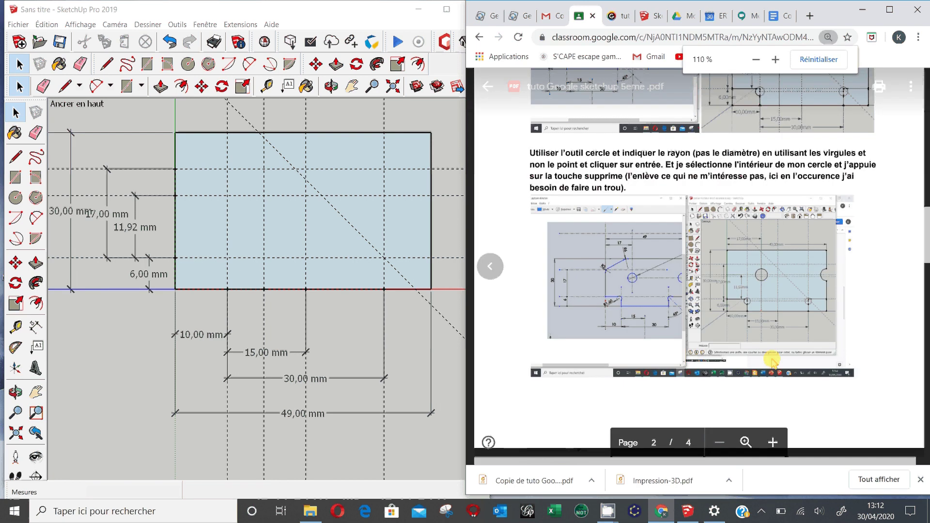
click(773, 442)
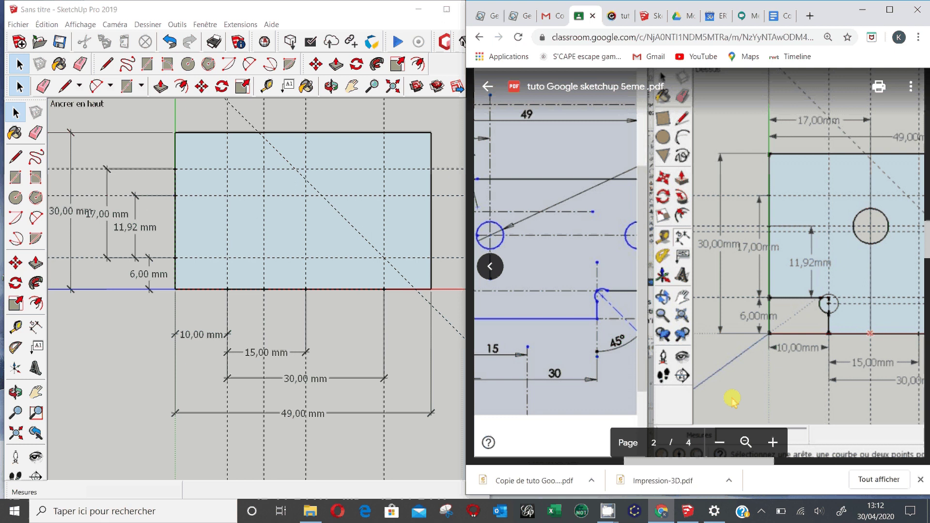
drag(762, 461, 829, 471)
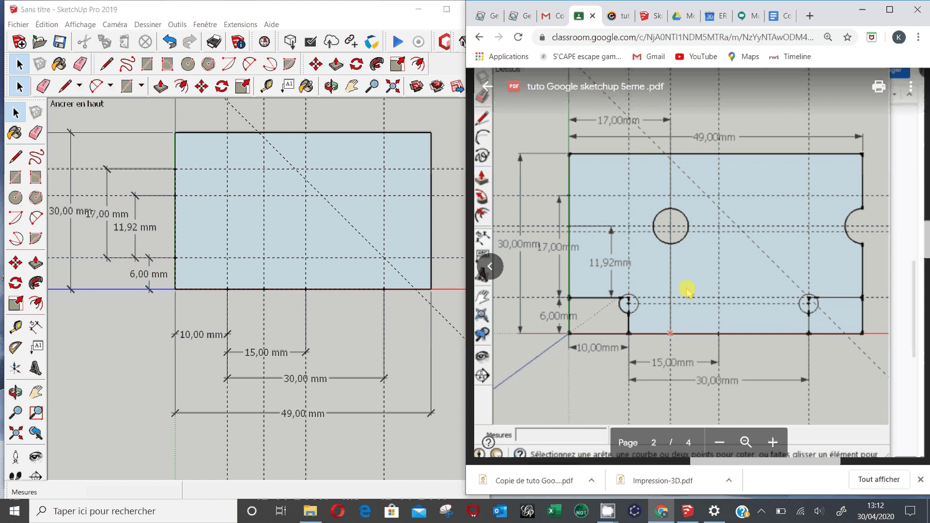
scroll(687, 290, down, 3)
scroll(687, 289, down, 1)
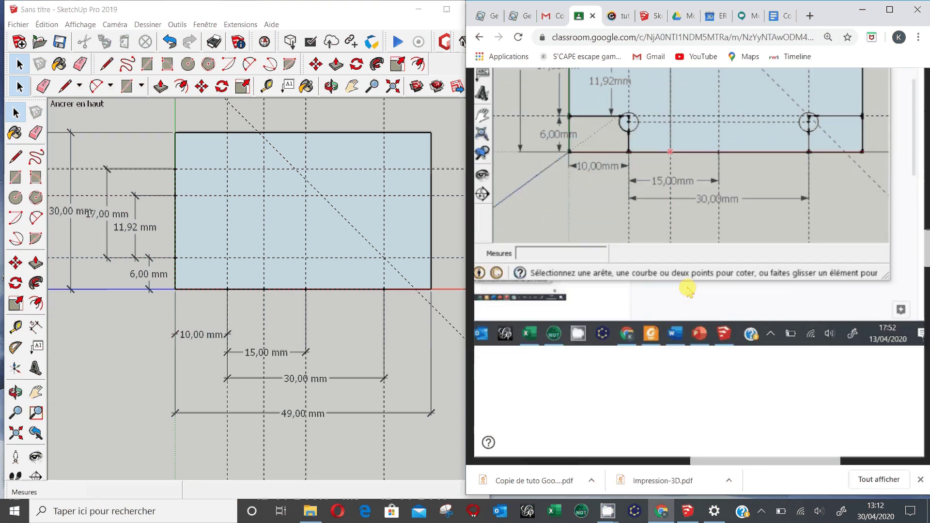
scroll(687, 290, down, 4)
scroll(688, 291, up, 3)
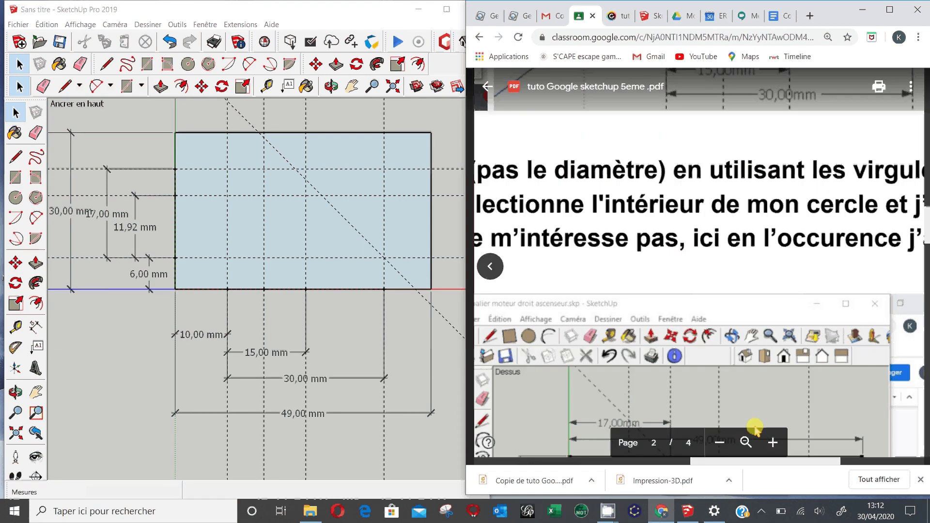
Examine the tutorial PDF's enlarged technical and SketchUp drawings for the hole diameter, corner radii and circle positions.
click(702, 451)
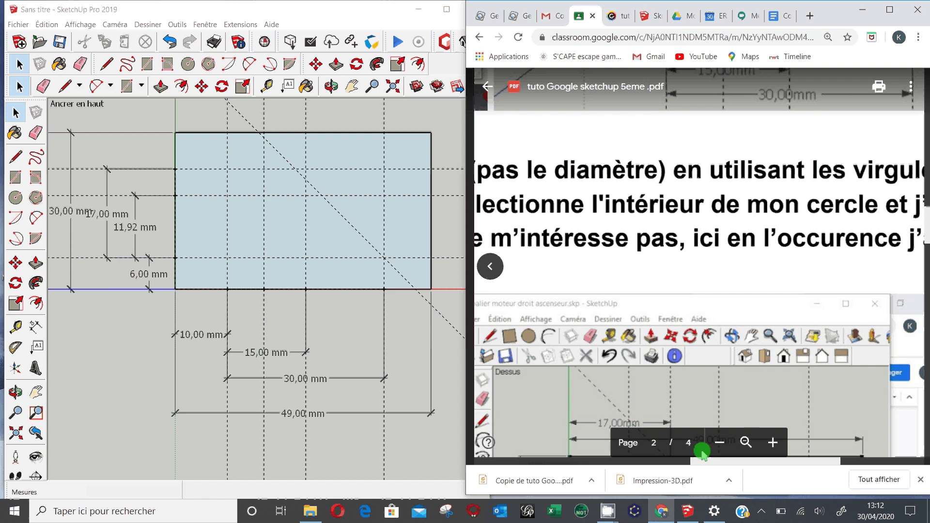
click(720, 449)
click(720, 449)
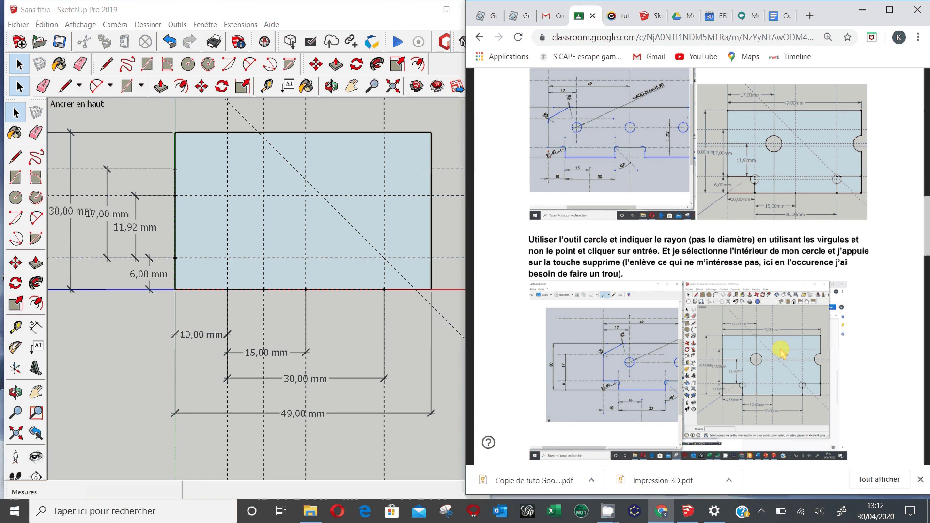
click(659, 100)
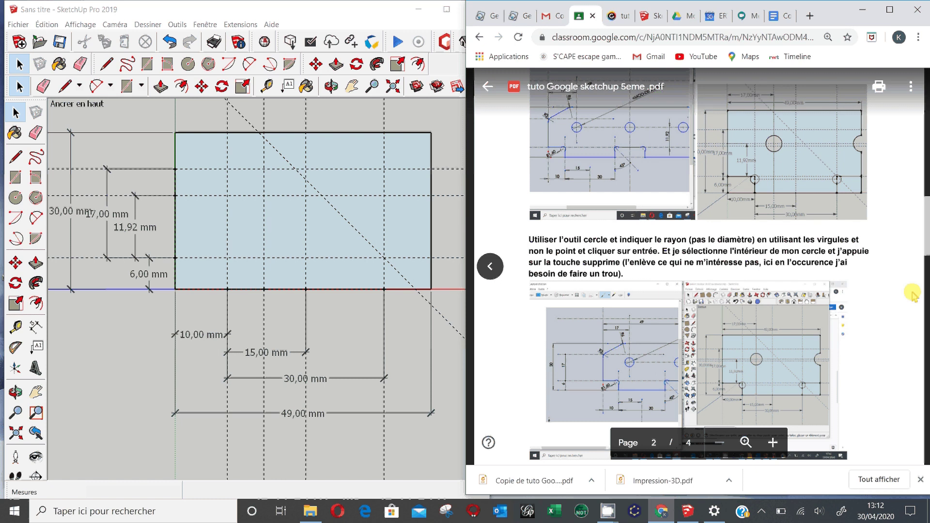
click(775, 446)
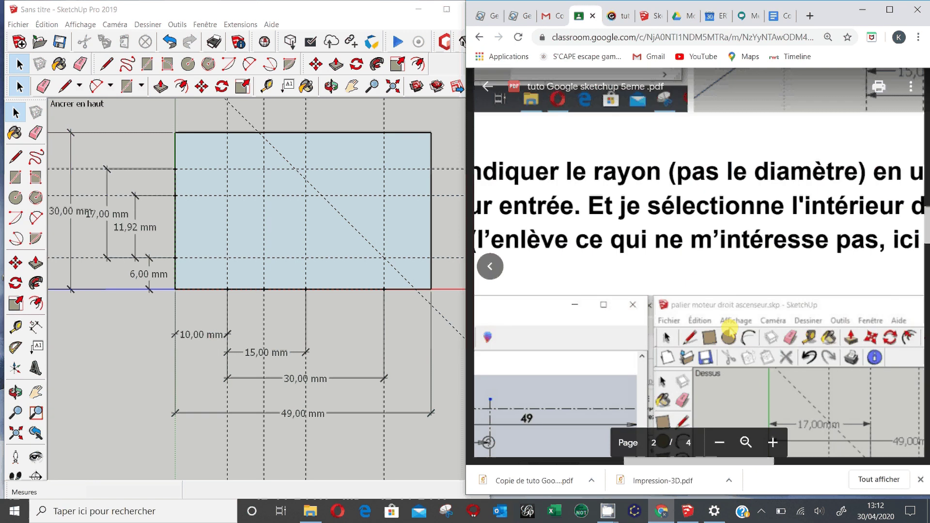
scroll(717, 302, down, 2)
scroll(716, 301, down, 3)
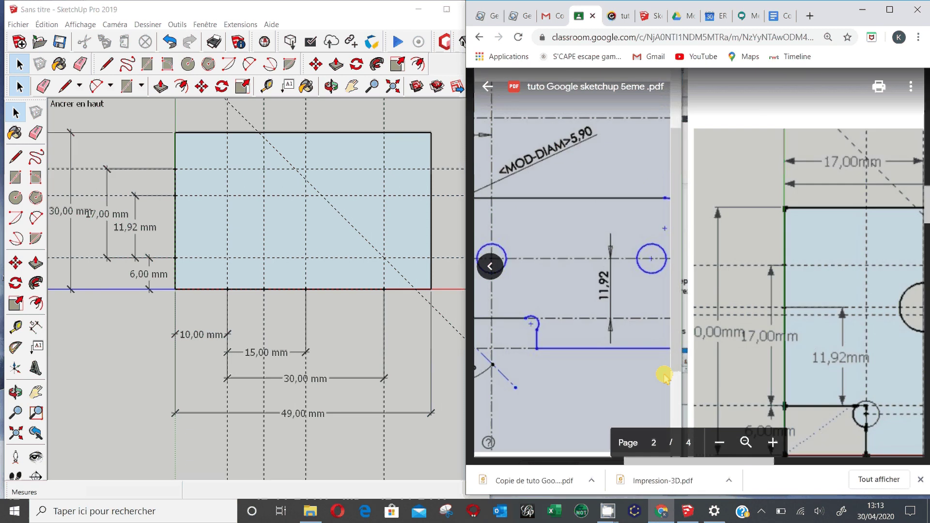
mouse_move(648, 460)
mouse_down()
mouse_move(623, 442)
mouse_move(575, 455)
mouse_up()
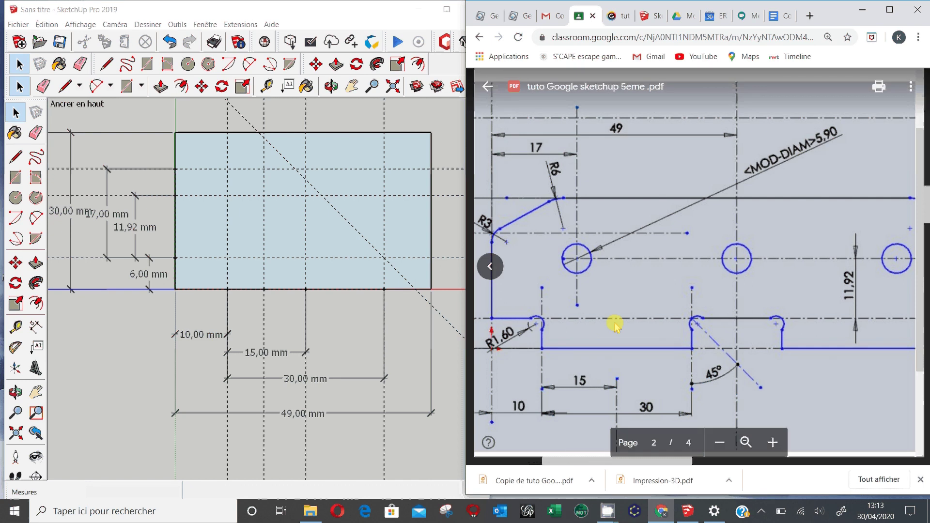
drag(697, 466, 687, 468)
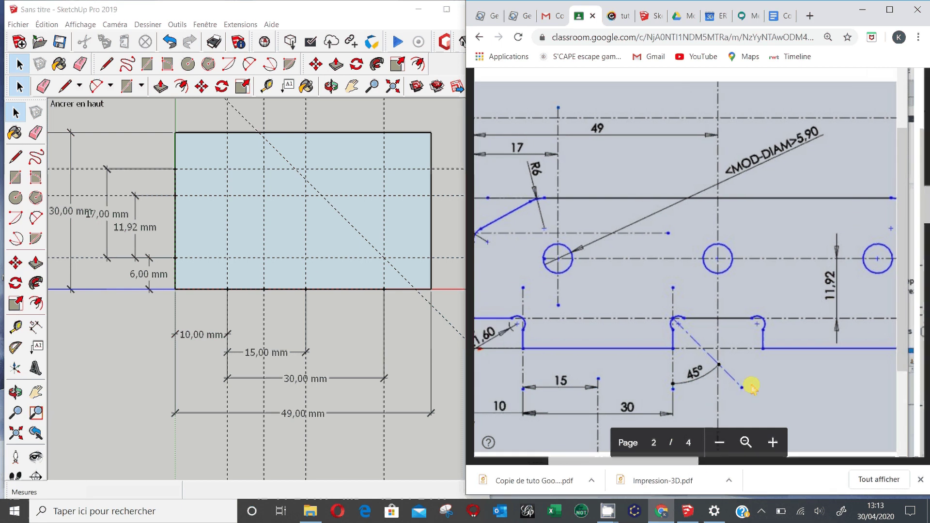
scroll(751, 386, down, 5)
scroll(751, 386, down, 5)
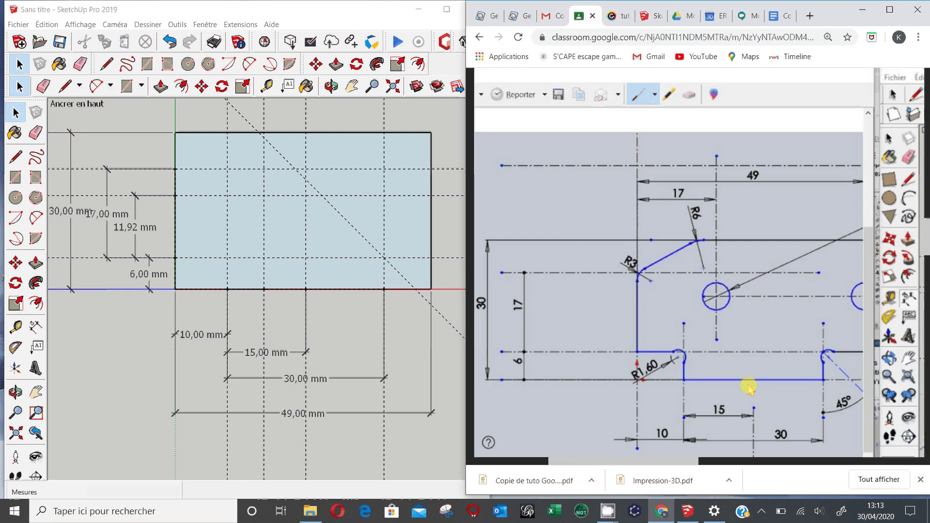
scroll(748, 387, down, 1)
mouse_move(688, 463)
mouse_down()
mouse_move(838, 486)
mouse_move(825, 486)
mouse_up()
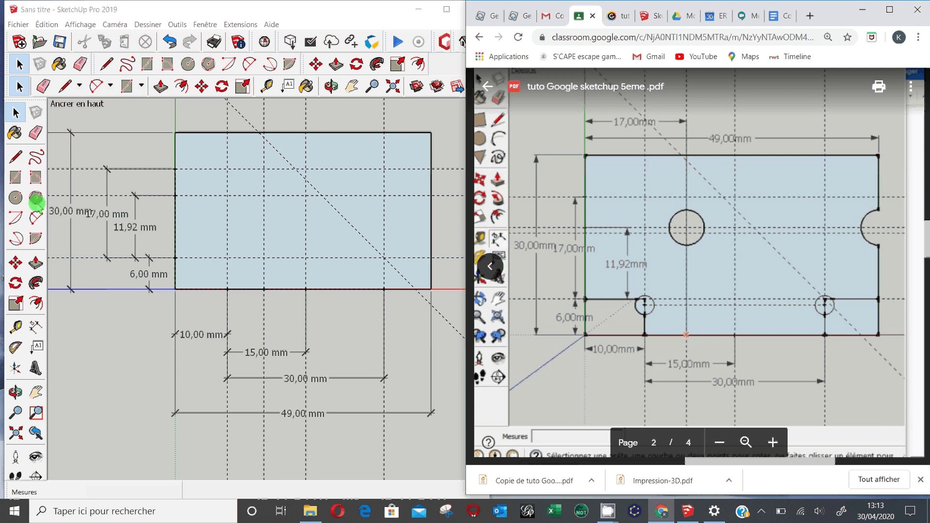
Draw two 2.45 mm radius circles on the 11.92 mm horizontal guide: at the second vertical guide and on the plate's right edge.
click(16, 198)
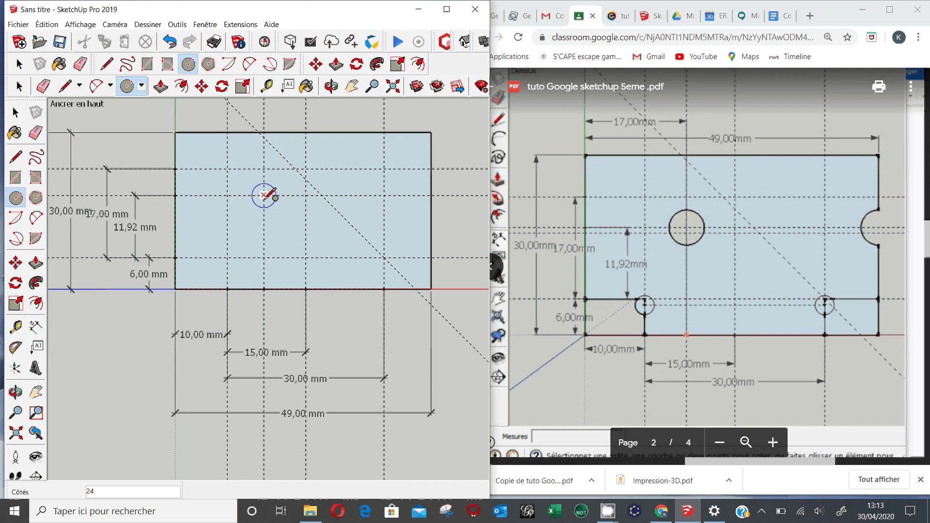
click(264, 196)
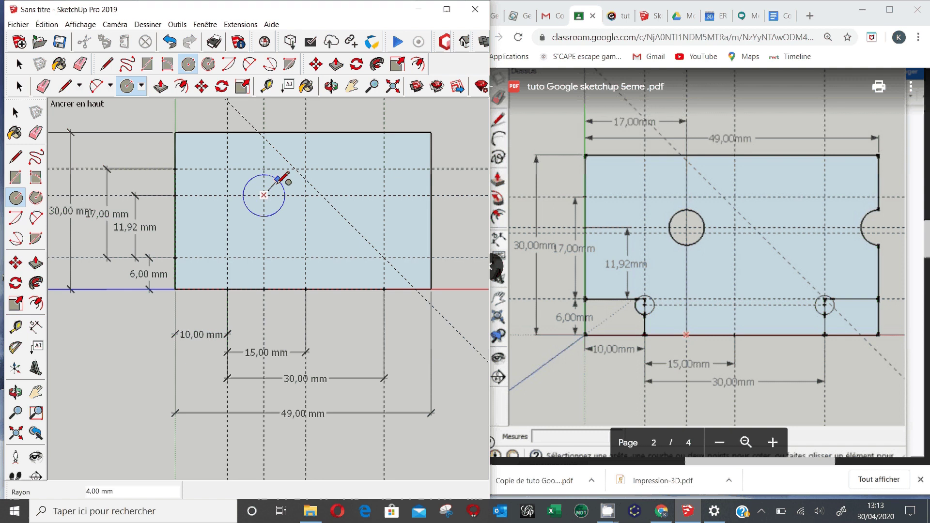
text(50)
key(Return)
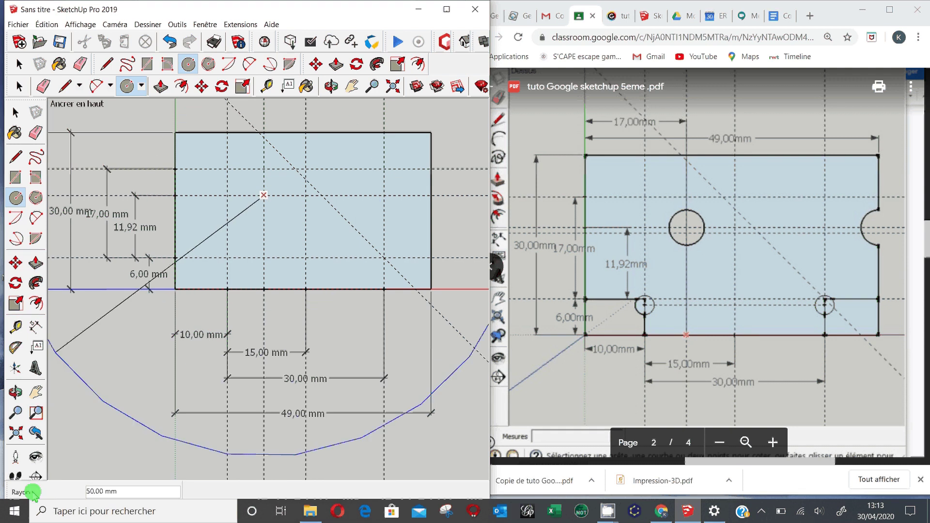
text(3)
key(Return)
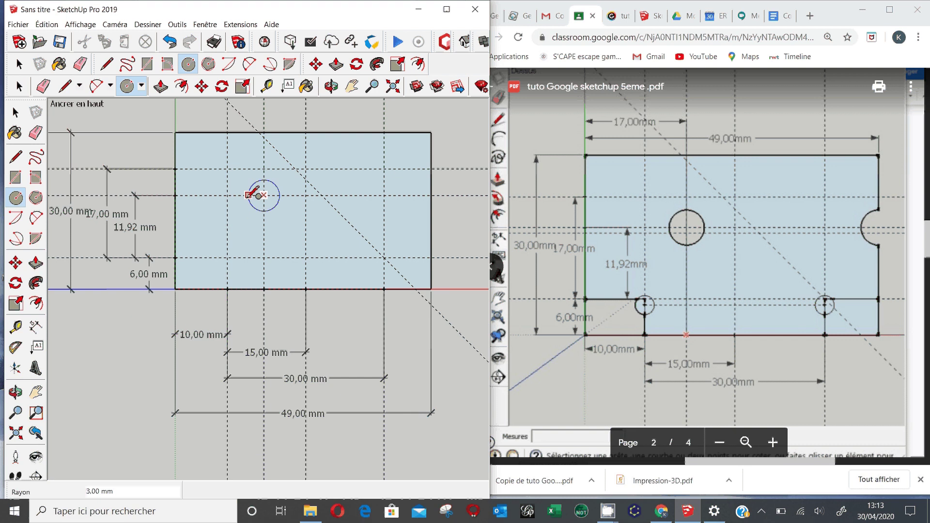
text(2)
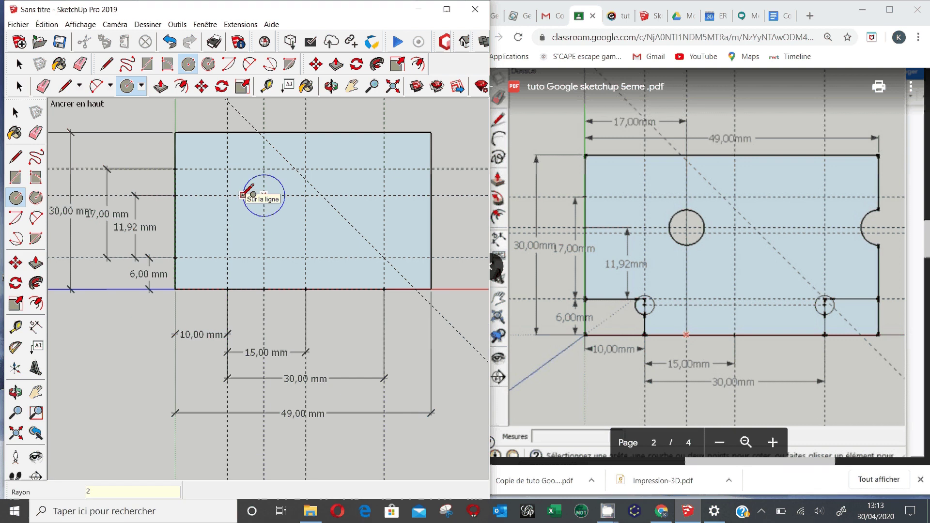
text(,45)
key(Return)
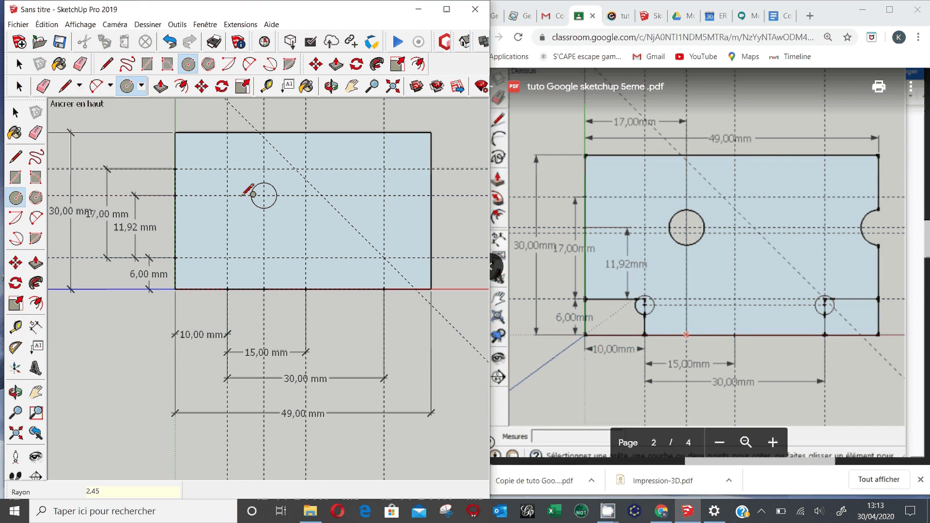
double_click(431, 196)
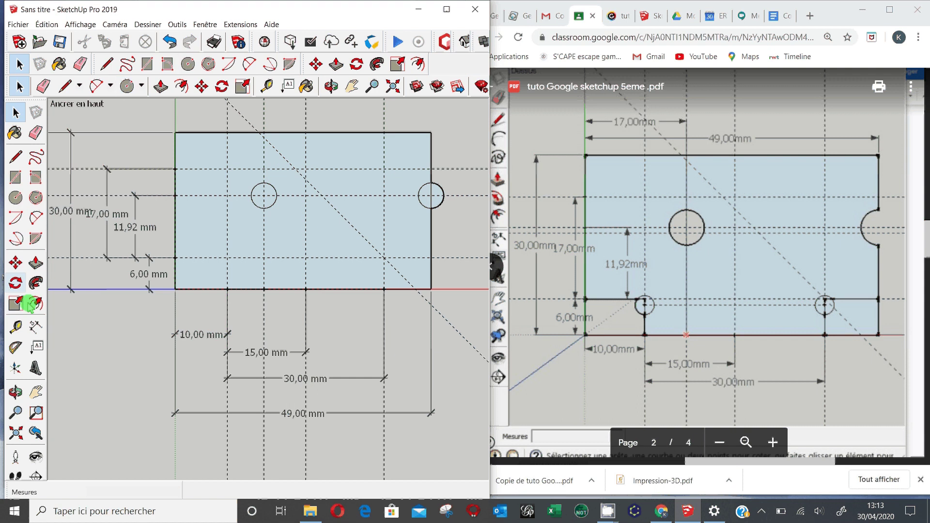
Check the inner circle's size with a diameter dimension, and undo the dimension and both circles.
click(35, 327)
click(265, 185)
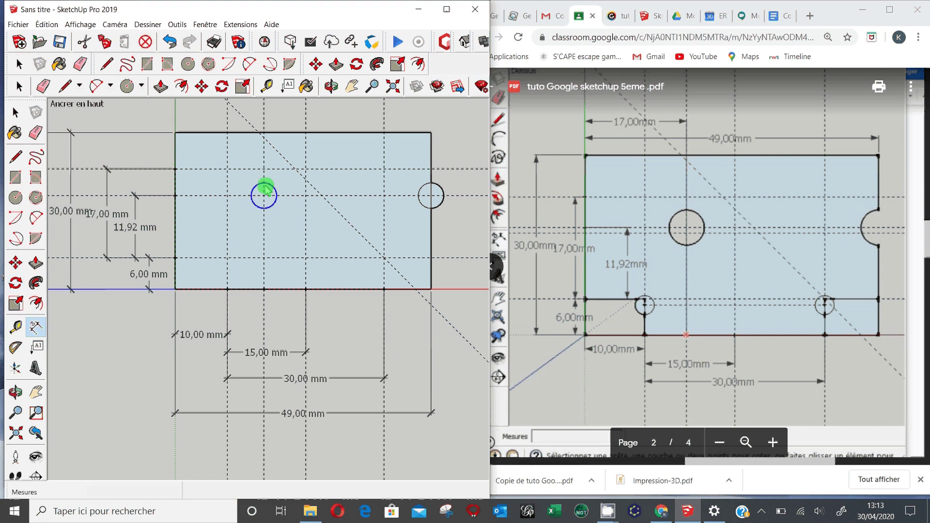
drag(265, 188, 322, 121)
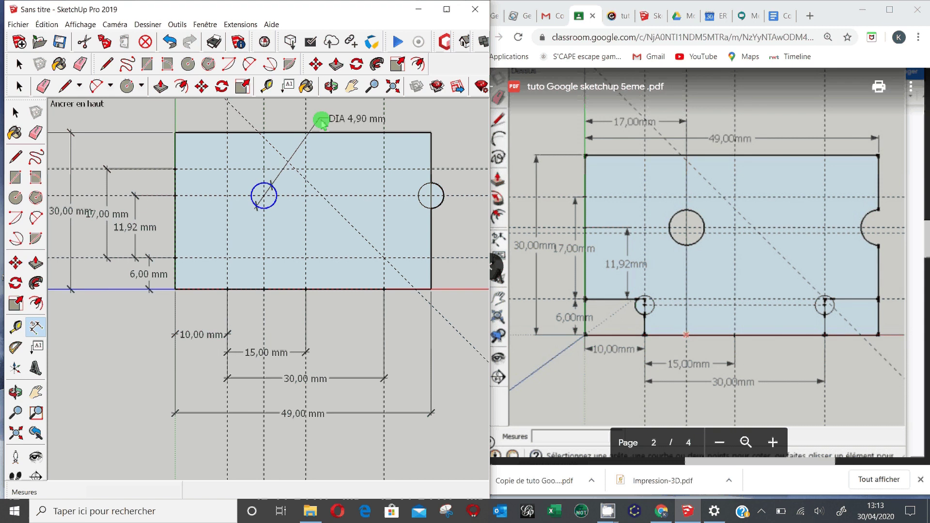
key(Escape)
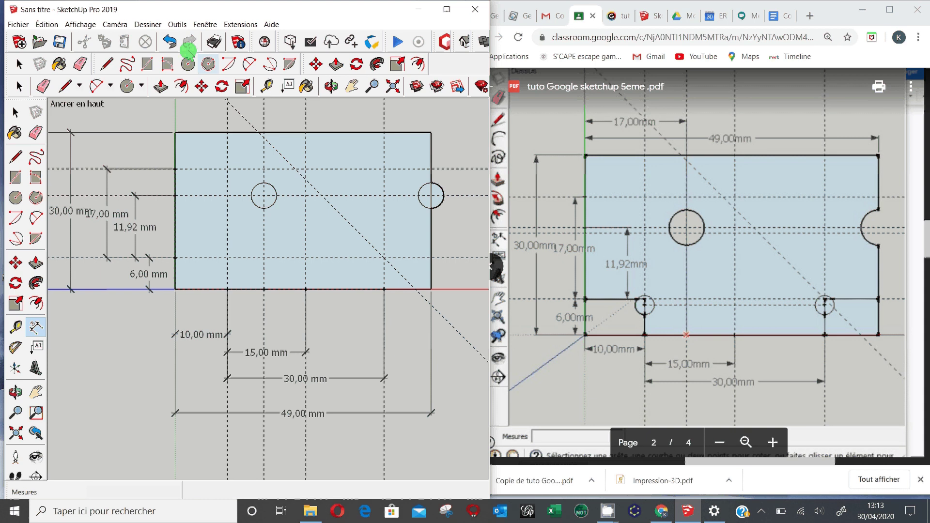
key(ctrl+z)
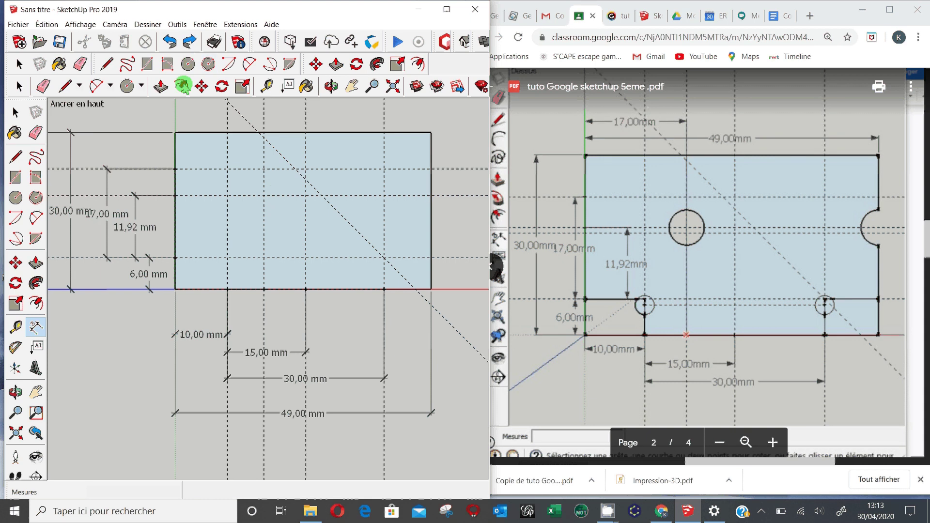
click(16, 198)
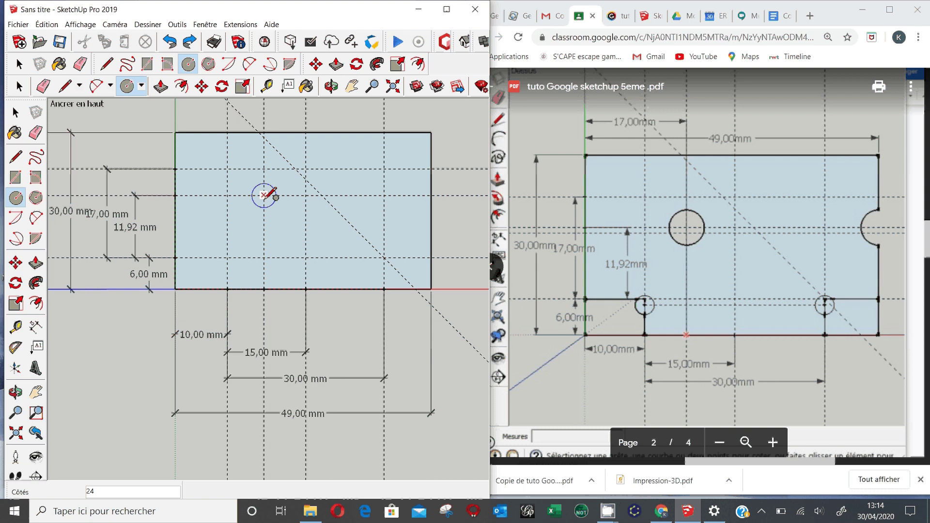
click(263, 195)
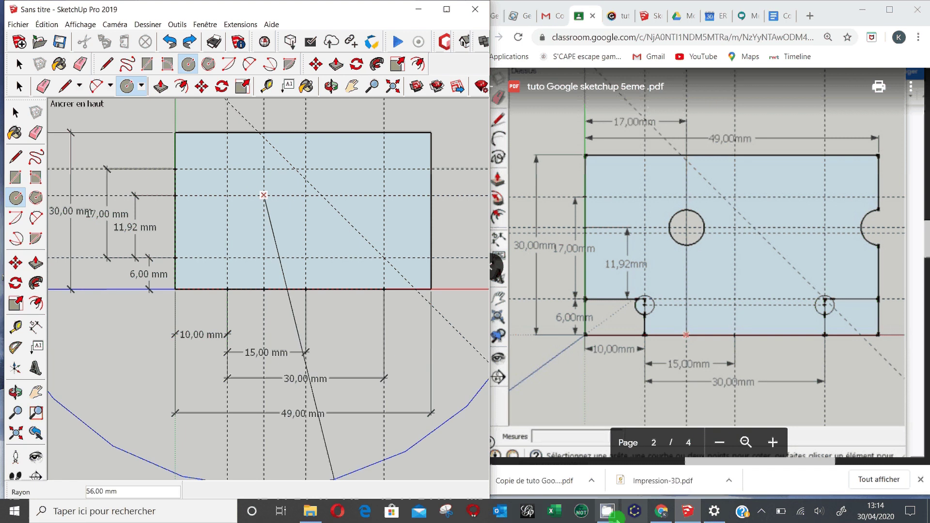
mouse_move(561, 463)
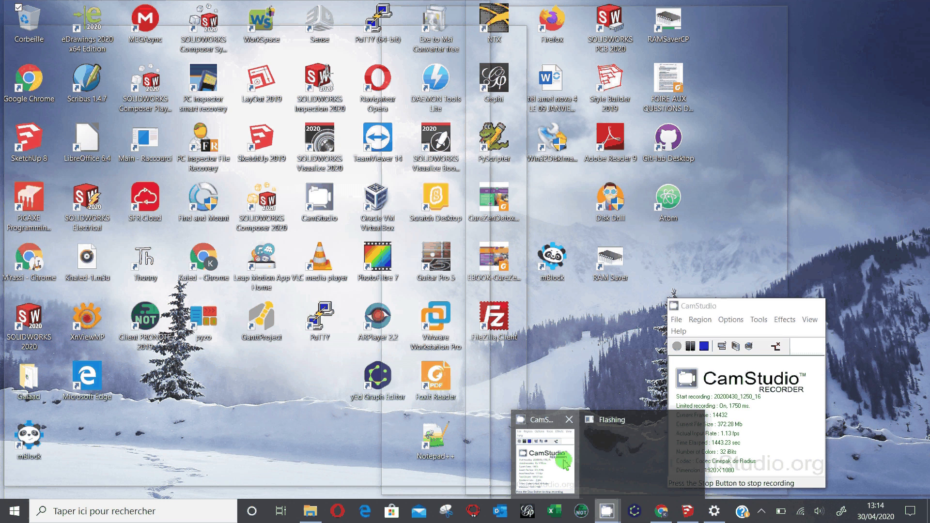
click(562, 463)
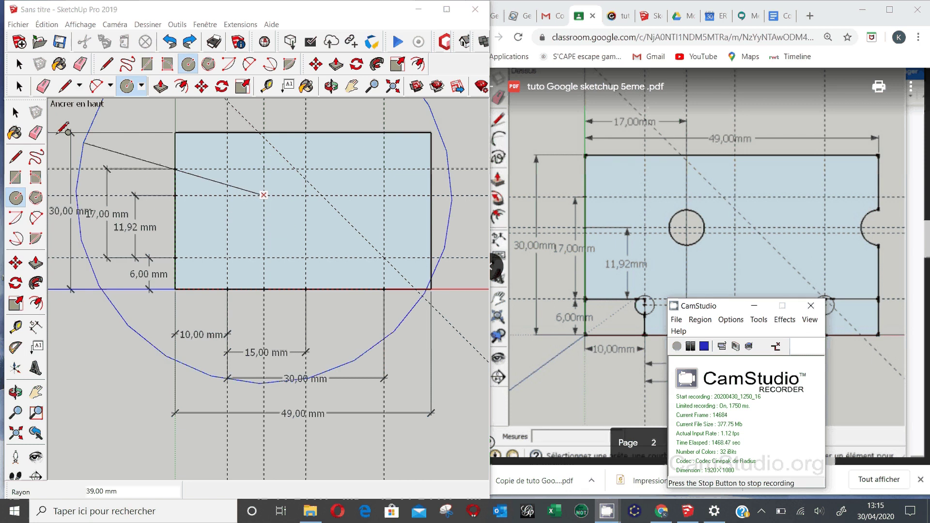
click(16, 113)
click(21, 203)
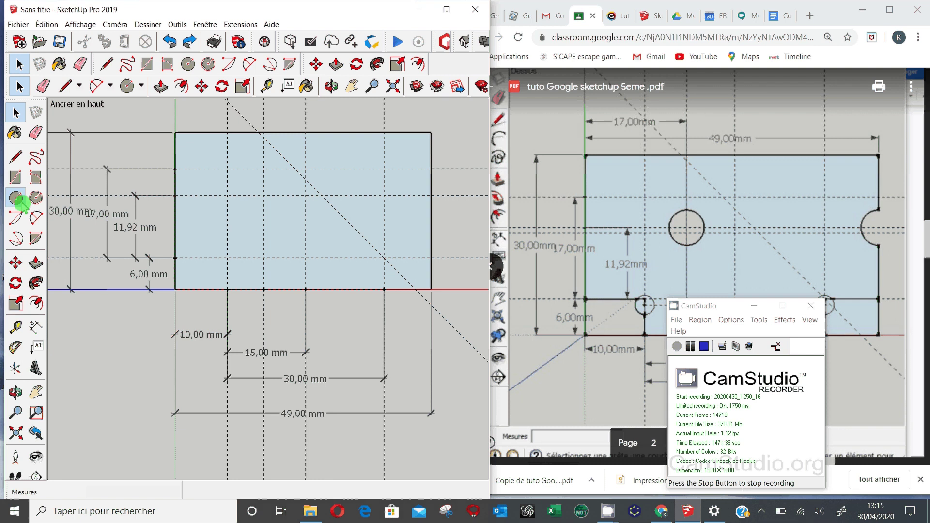
click(264, 195)
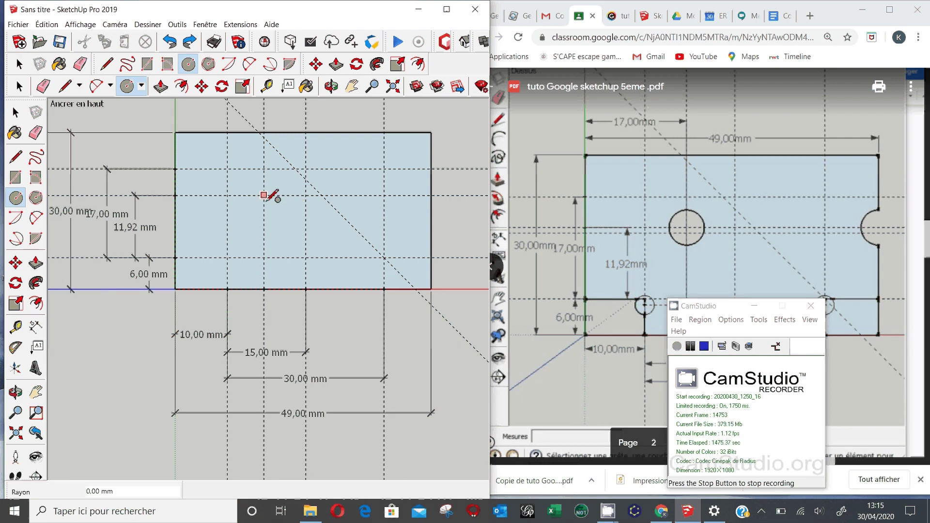
text(2?)
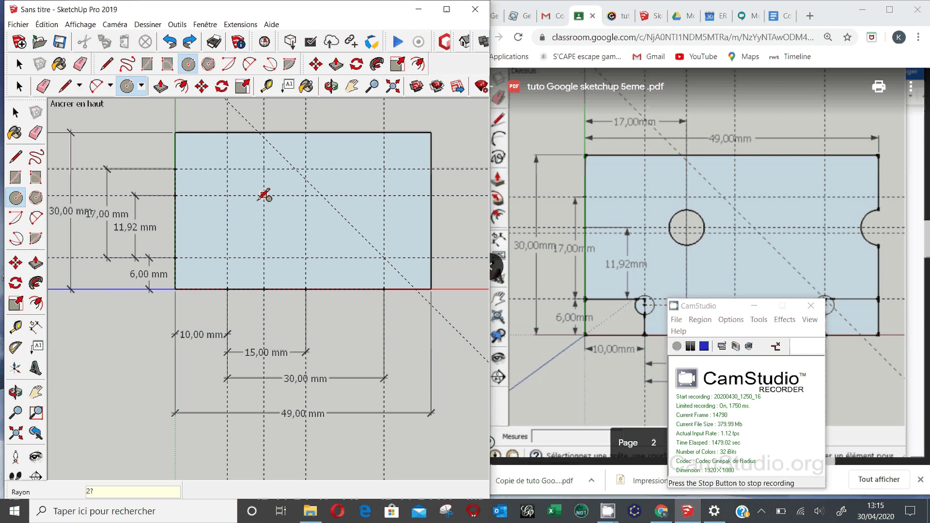
key(BackSpace)
text(,95)
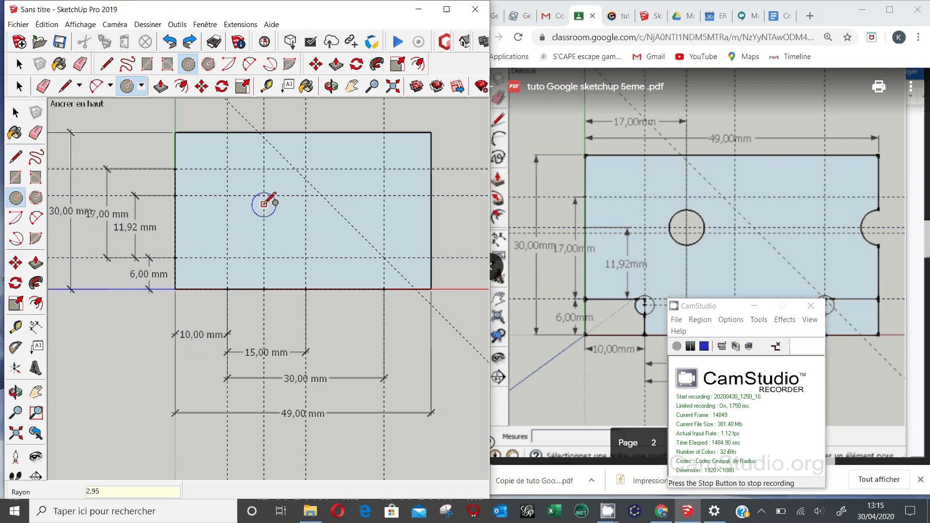
click(263, 196)
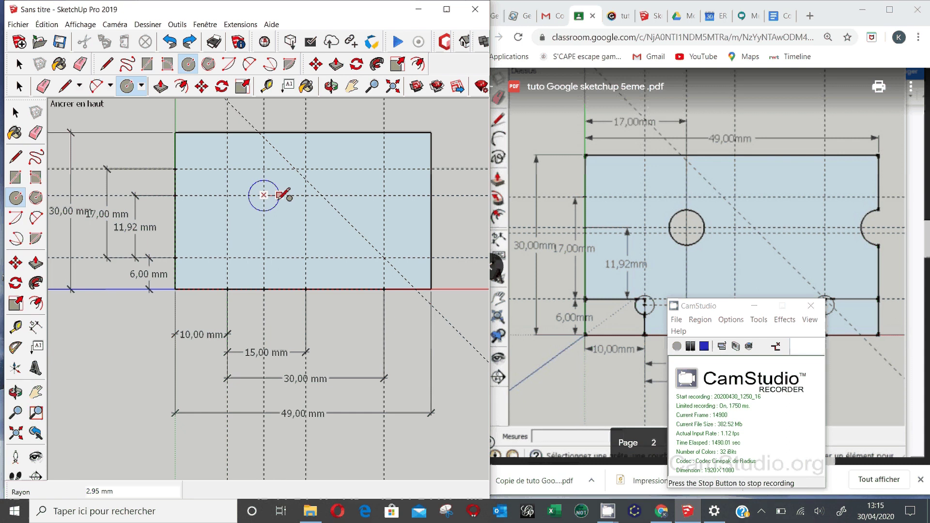
text(5)
key(Return)
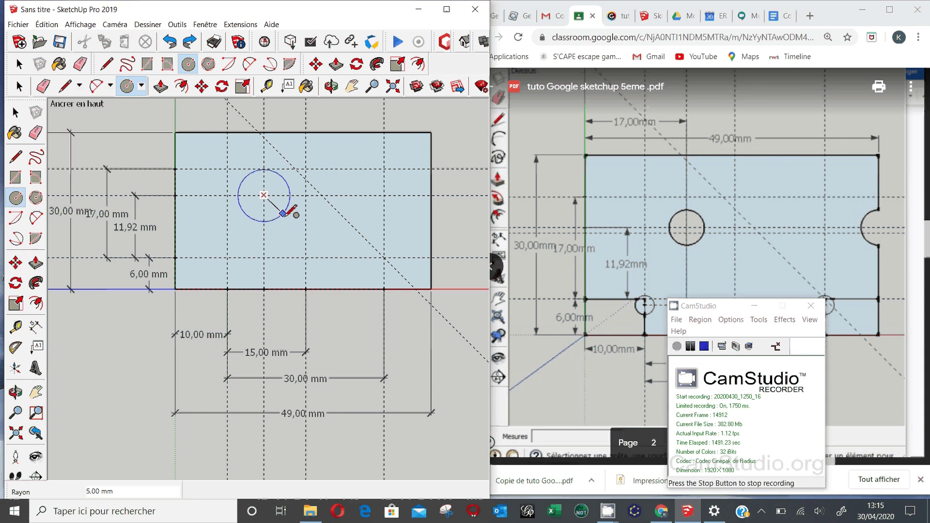
key(Escape)
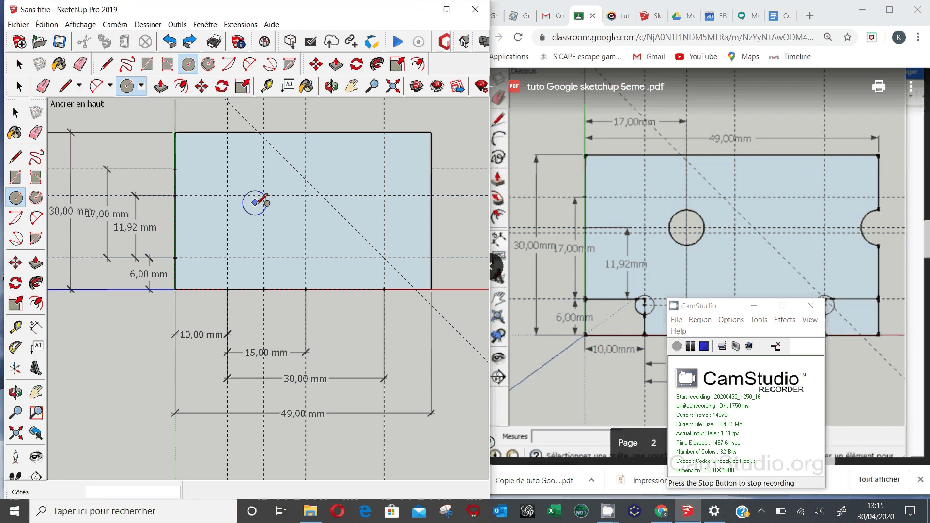
Draw a 2.95 mm radius circle centred where the 11.92 mm horizontal guide crosses the second vertical guide from the plate's left edge.
click(263, 195)
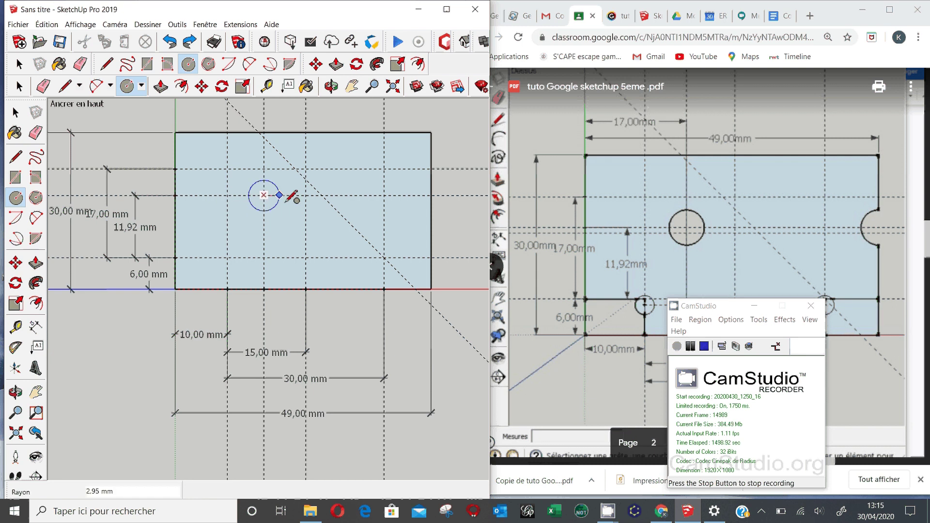
text(2,)
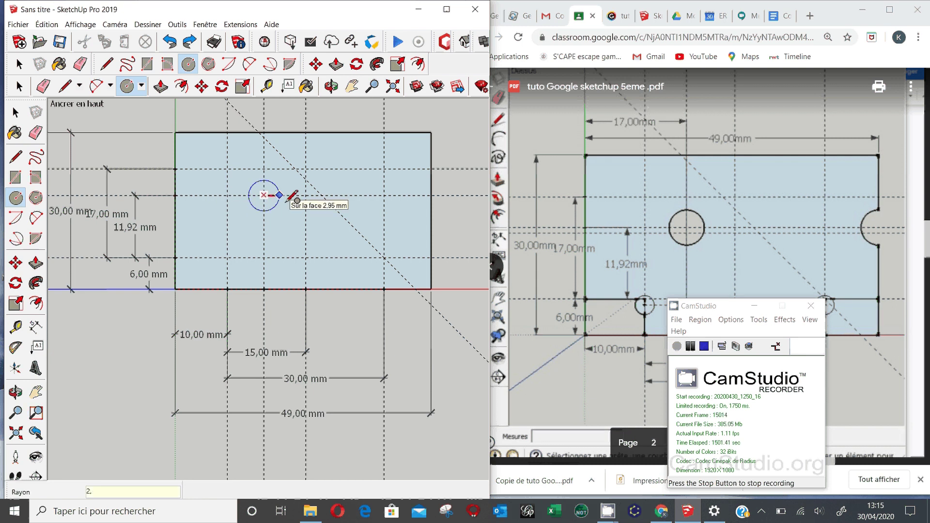
text(95)
key(Return)
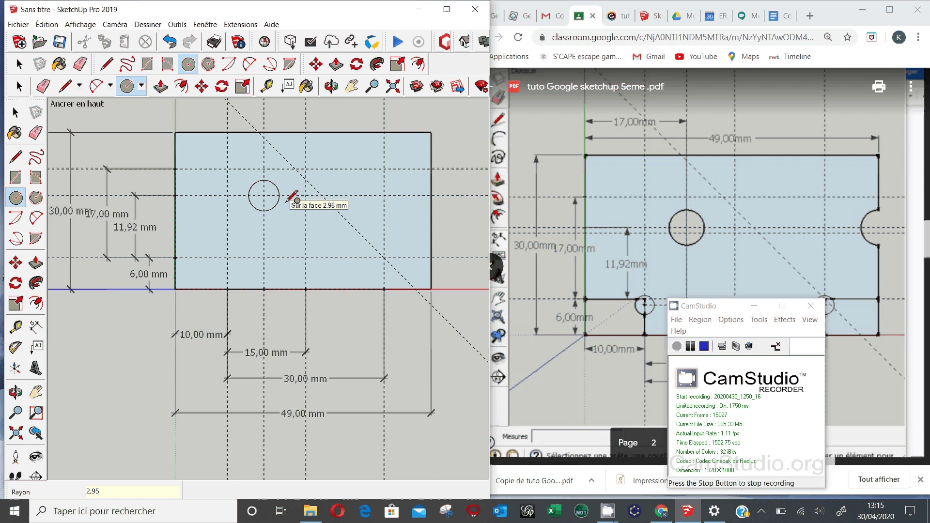
Draw a 2.95 mm radius circle centred where the 11.92 mm horizontal guide meets the plate's right edge.
click(431, 196)
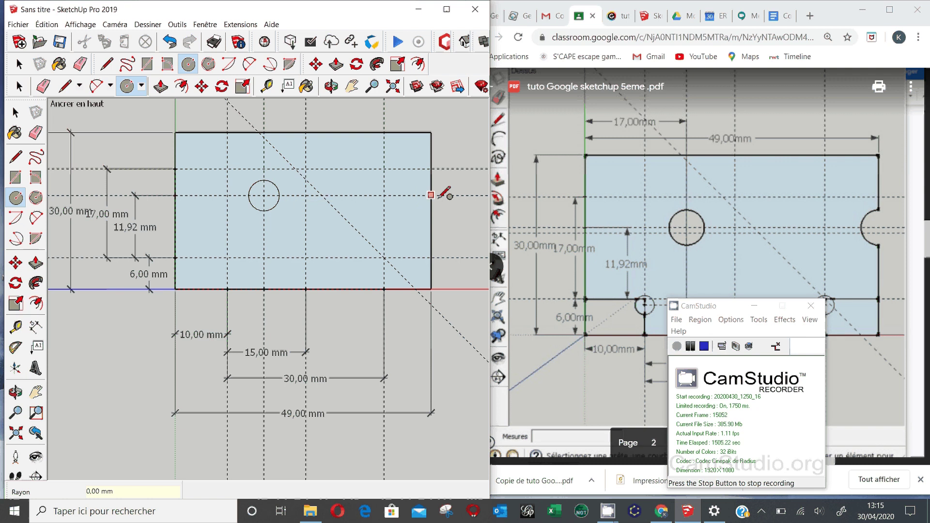
text(2,95)
key(Return)
click(16, 112)
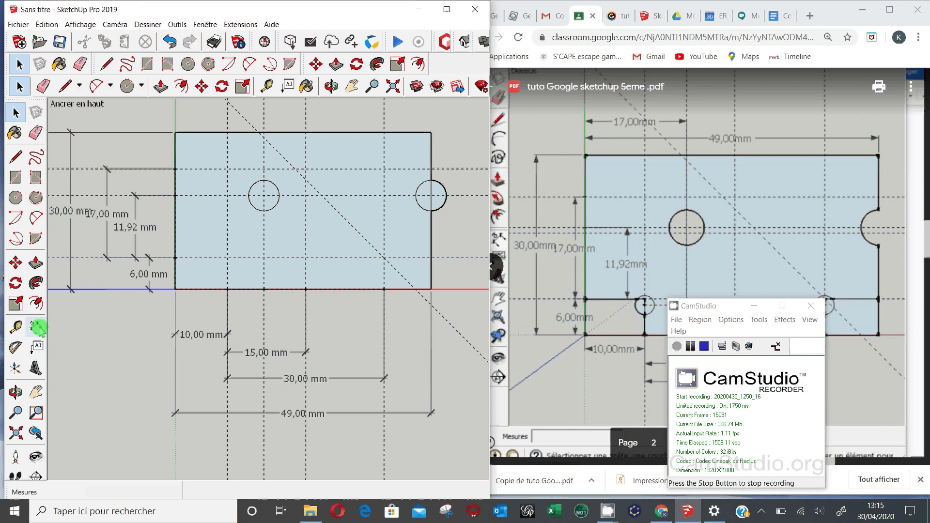
Dimension the inner circle's diameter and the edge circle's radius, placing both labels above the plate.
click(36, 327)
click(257, 185)
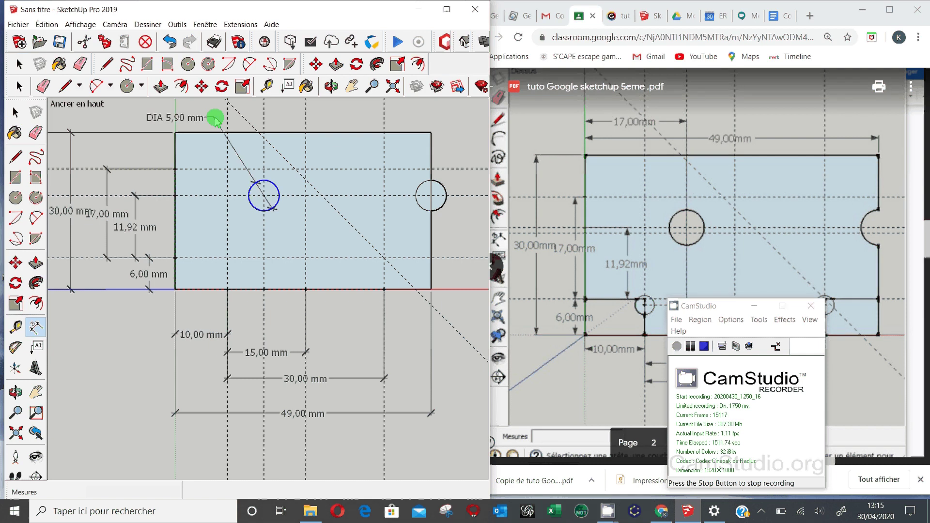
click(215, 117)
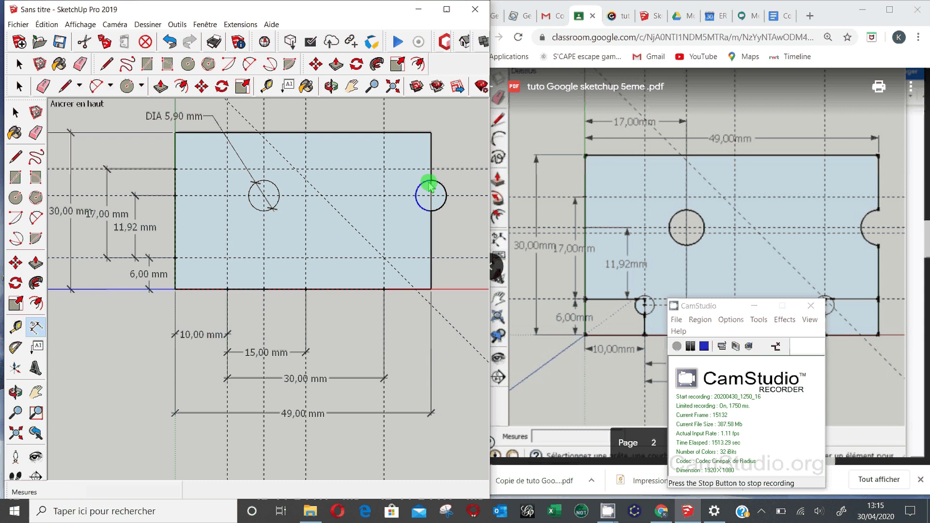
click(429, 185)
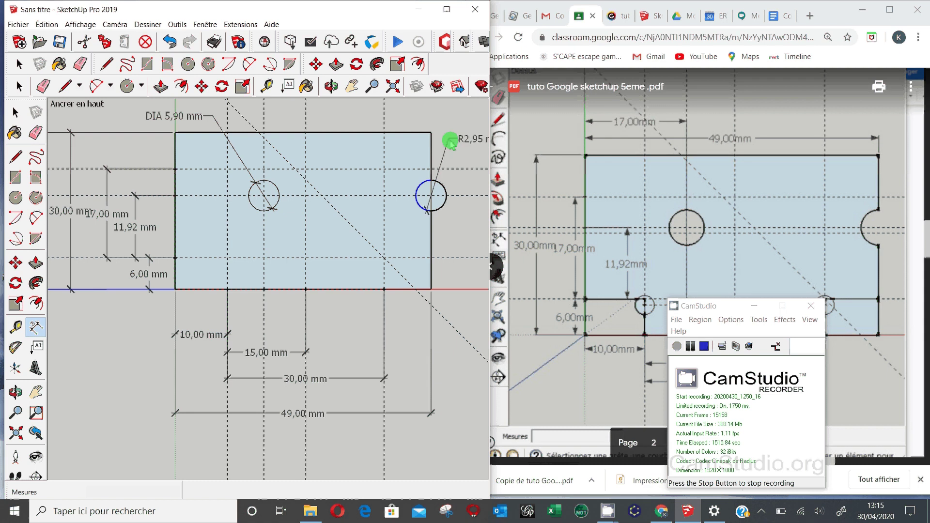
click(451, 115)
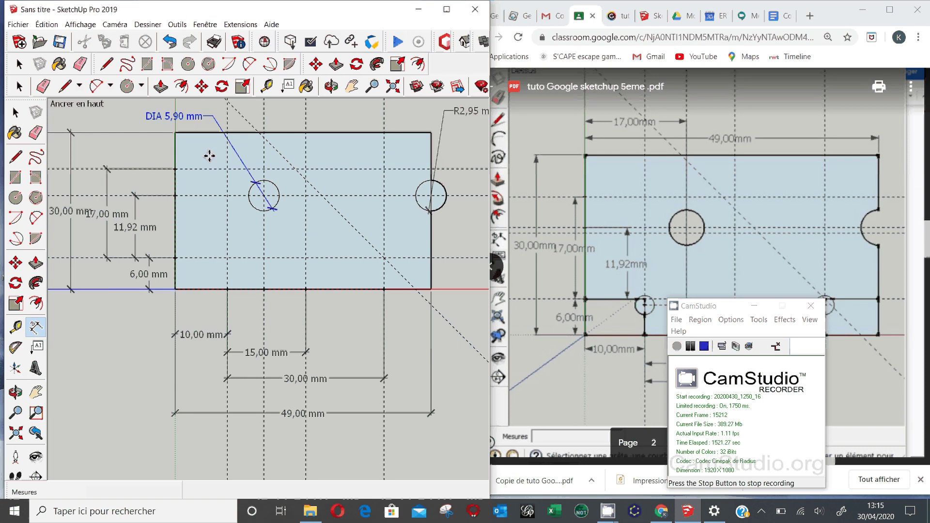
click(15, 113)
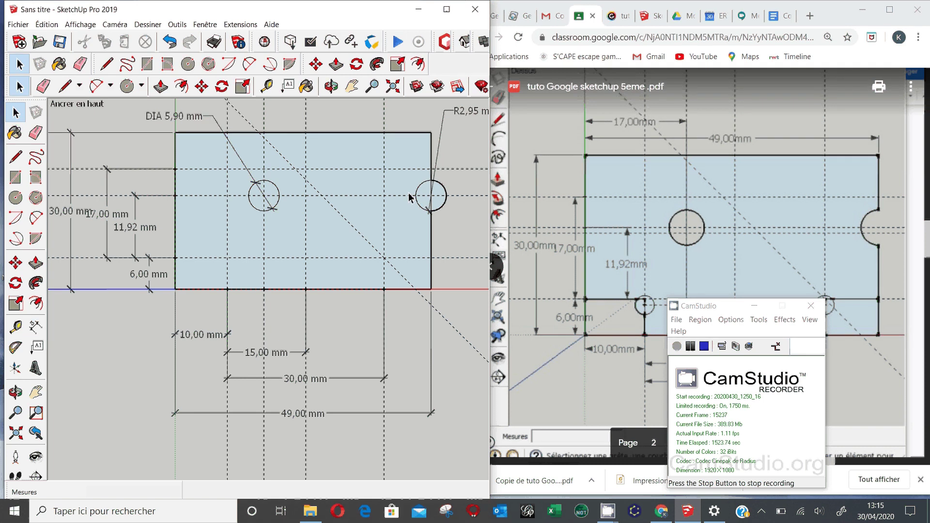
Delete the edge circle's outer arc and the faces inside the half circle and the inner circle, opening both holes.
click(446, 196)
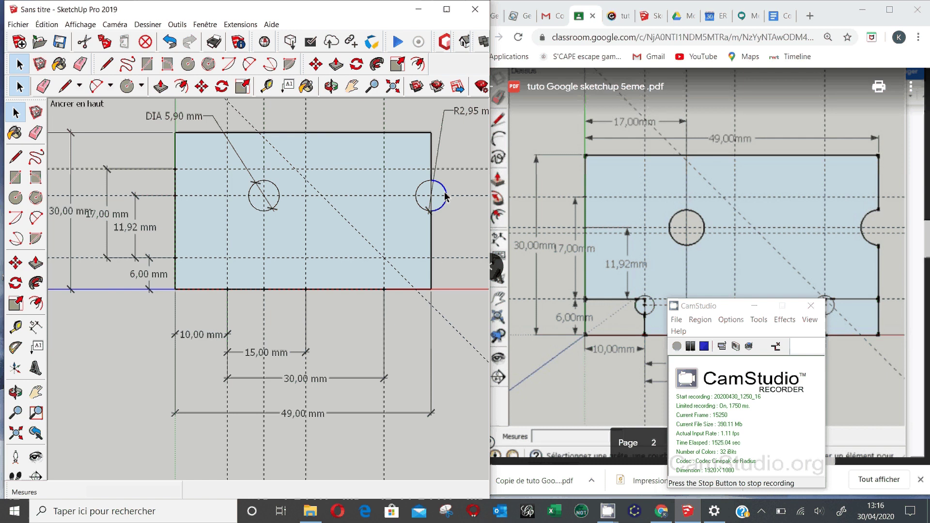
key(Delete)
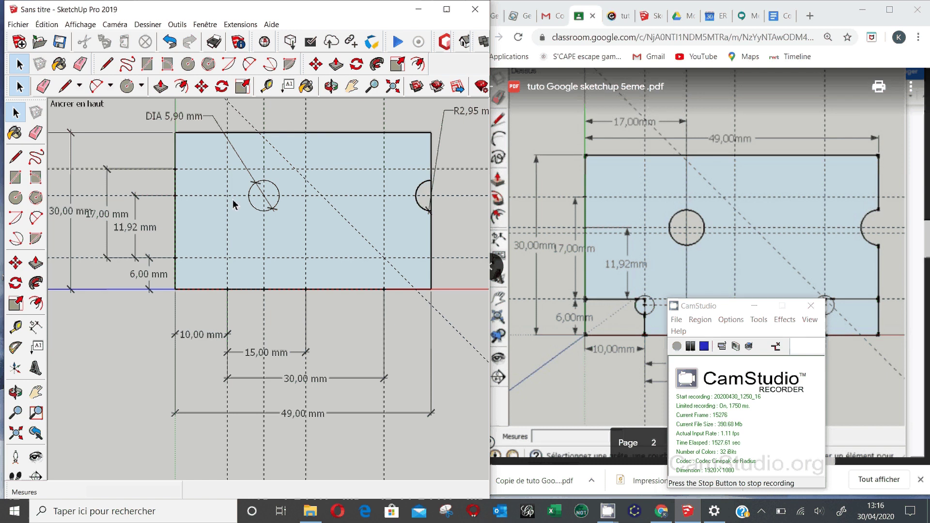
click(264, 210)
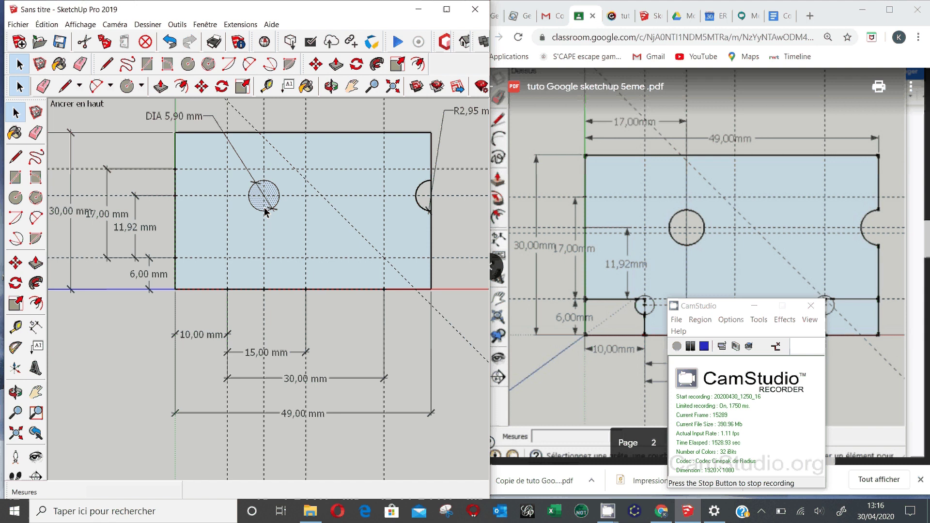
key(Delete)
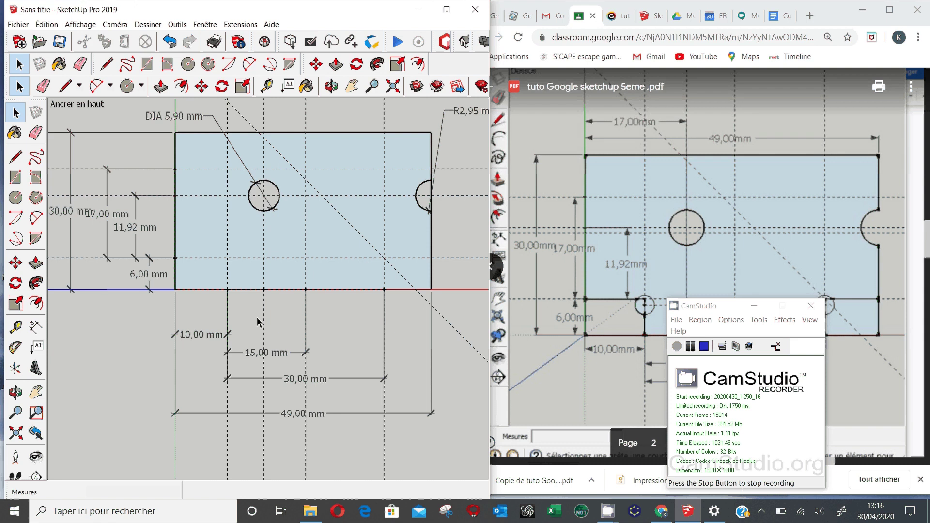
Following page 3 of the tutorial, draw a sloped line from the plate's top edge at the second vertical guide to the 17 mm guide on its left edge.
click(772, 314)
click(819, 308)
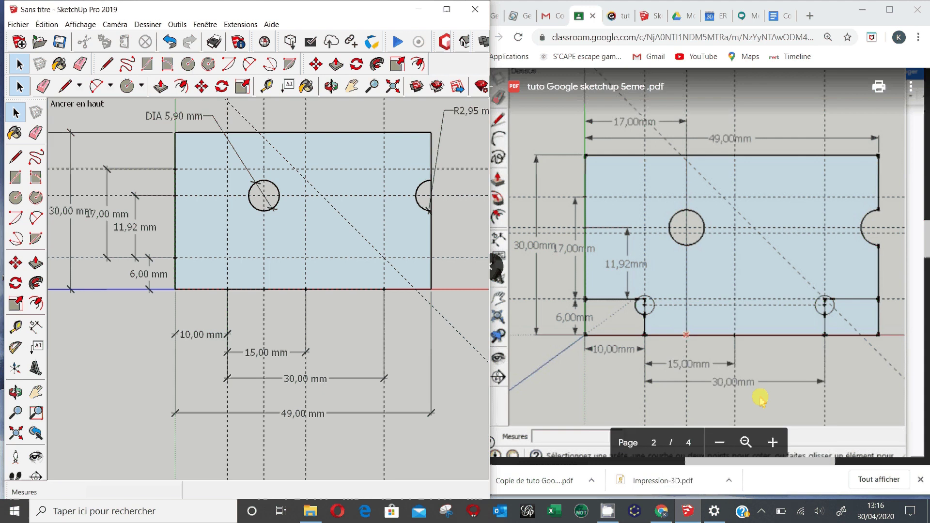
scroll(763, 390, down, 3)
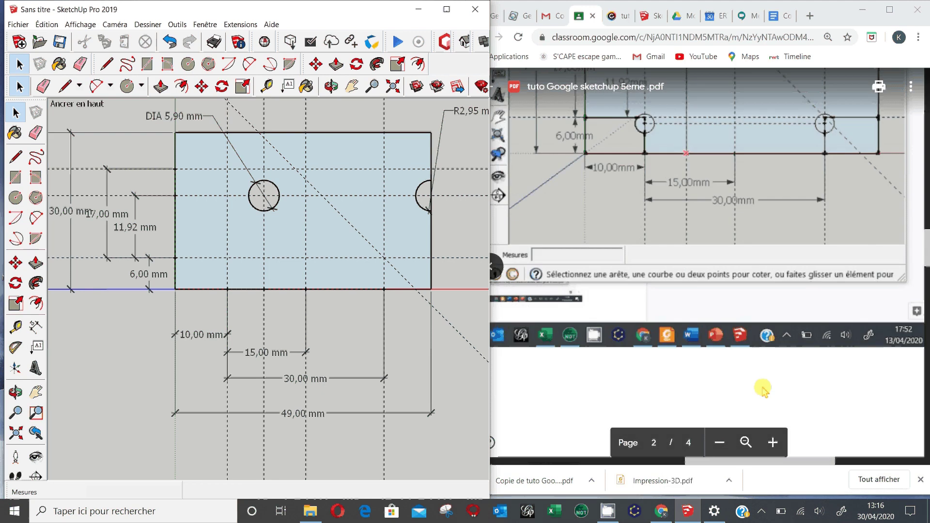
scroll(764, 389, down, 5)
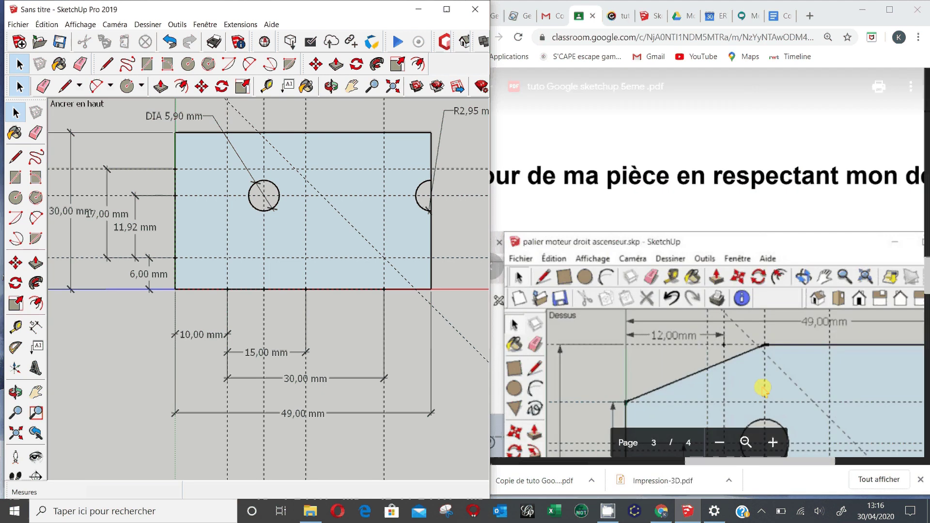
scroll(763, 389, down, 5)
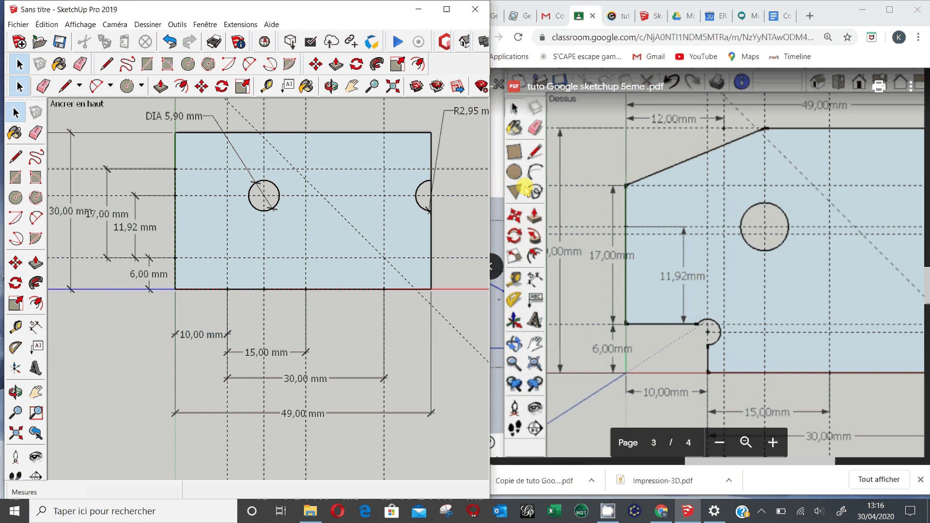
key(l)
click(263, 132)
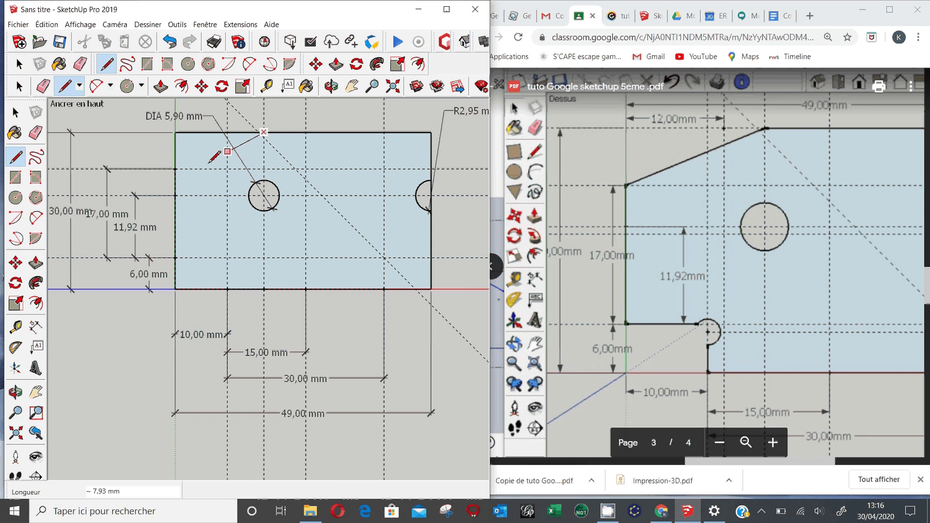
click(176, 168)
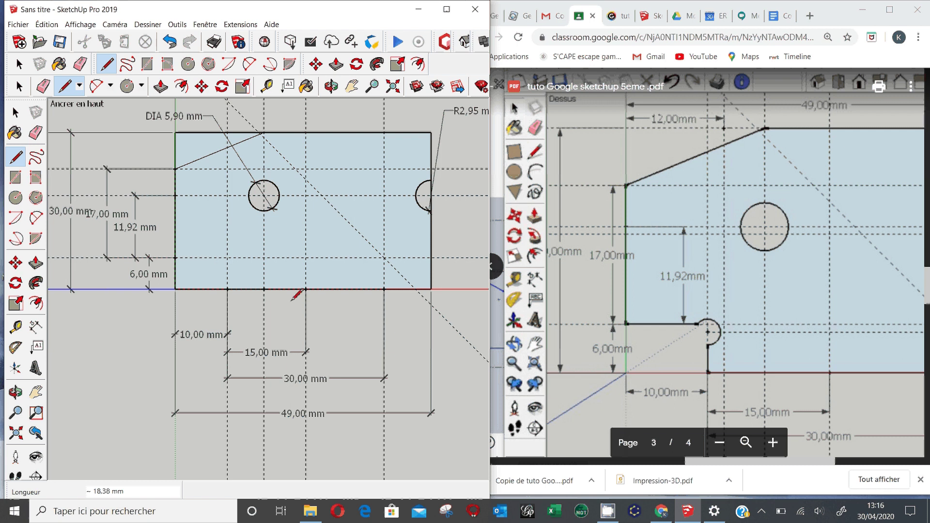
key(space)
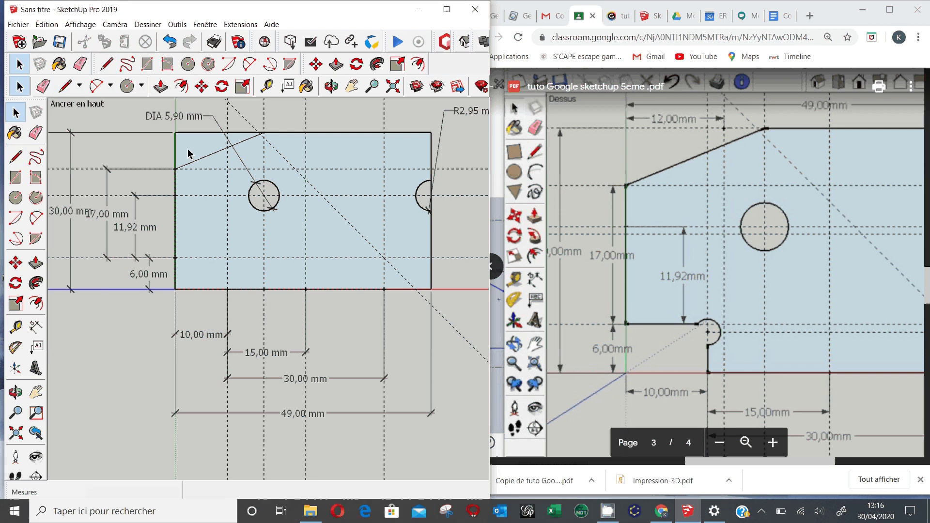
Delete the triangular face above the sloped line and the leftover edges of the plate's upper-left corner.
click(189, 152)
key(Delete)
click(195, 133)
key(Delete)
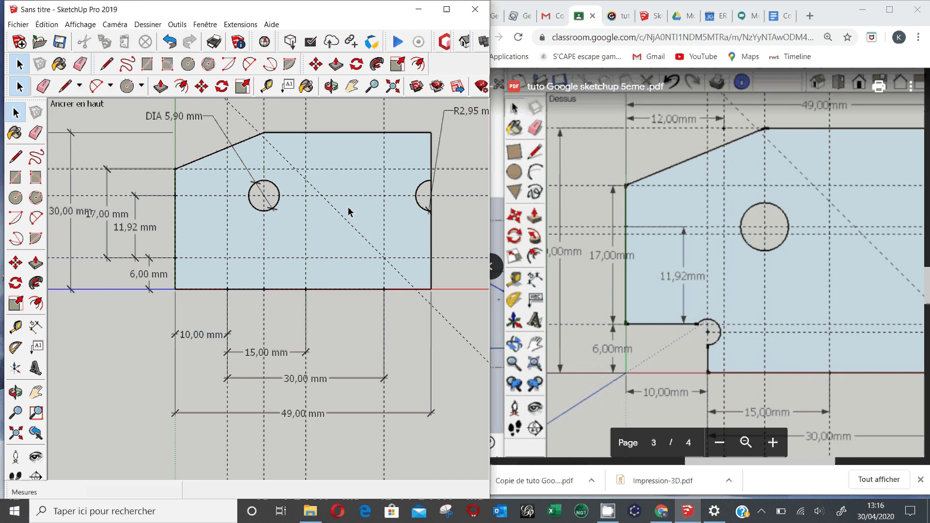
Delete the straight edge segments closing the half-circle notch on the plate's right side.
click(430, 198)
click(431, 205)
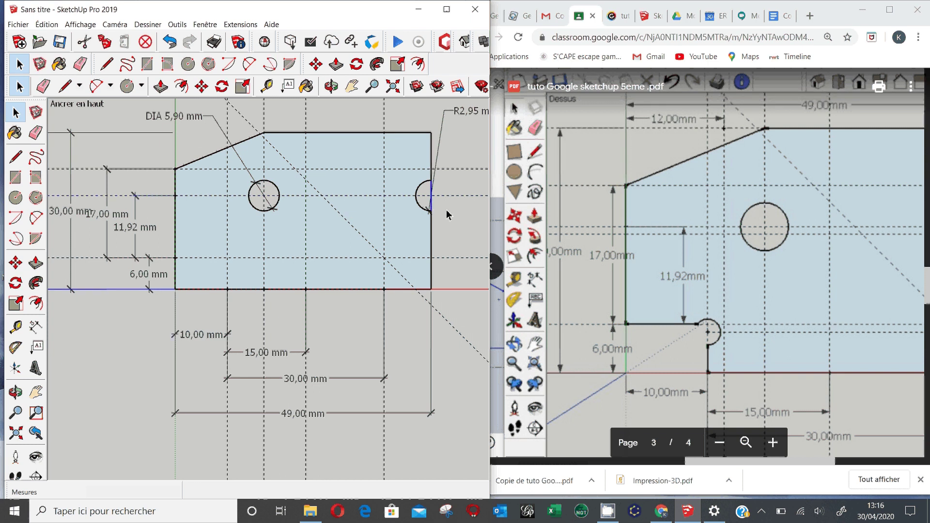
scroll(432, 202, up, 4)
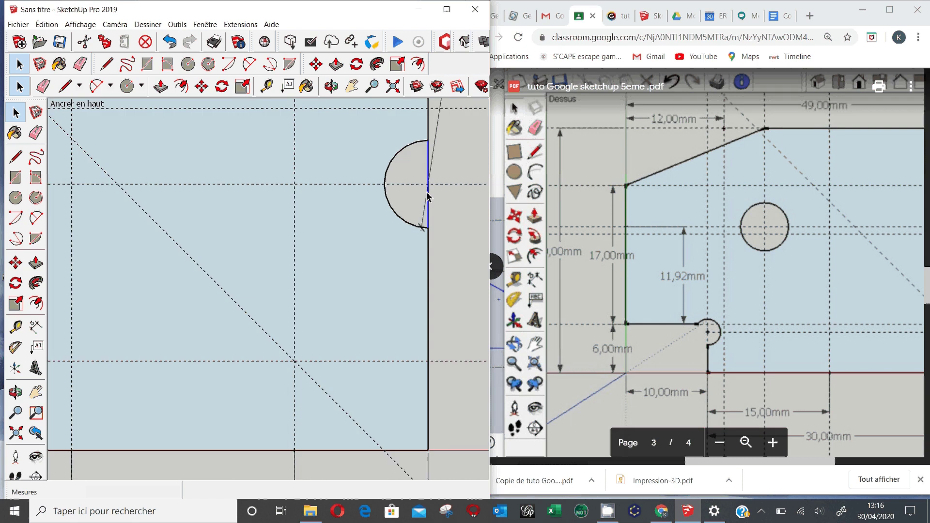
key(Delete)
scroll(438, 237, down, 5)
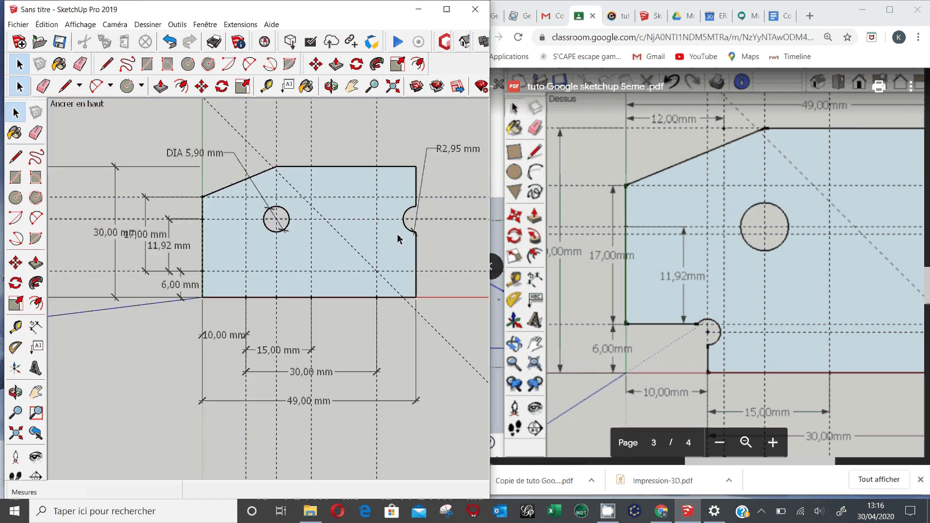
scroll(394, 241, down, 1)
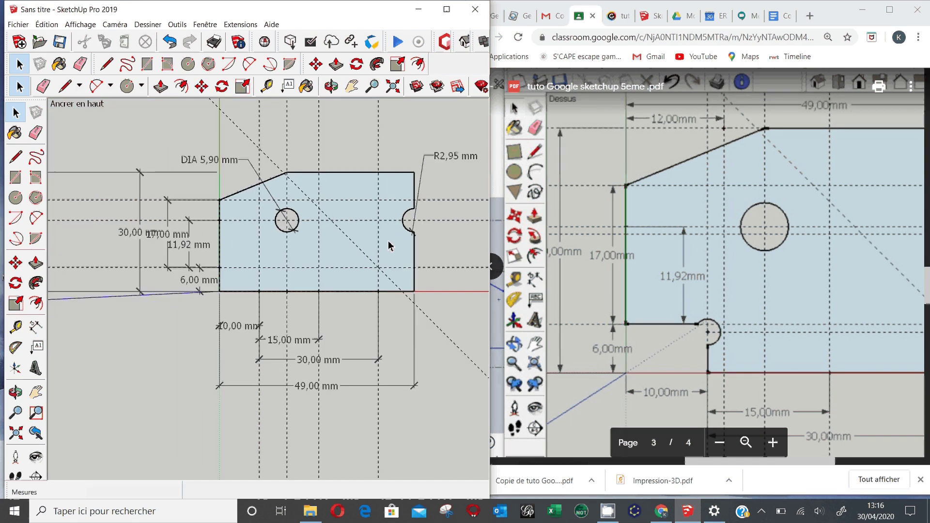
Try extruding the plate to a thickness of 6 mm with Push/Pull, and undo the extrusion.
shift+middle_drag(303, 335, 296, 237)
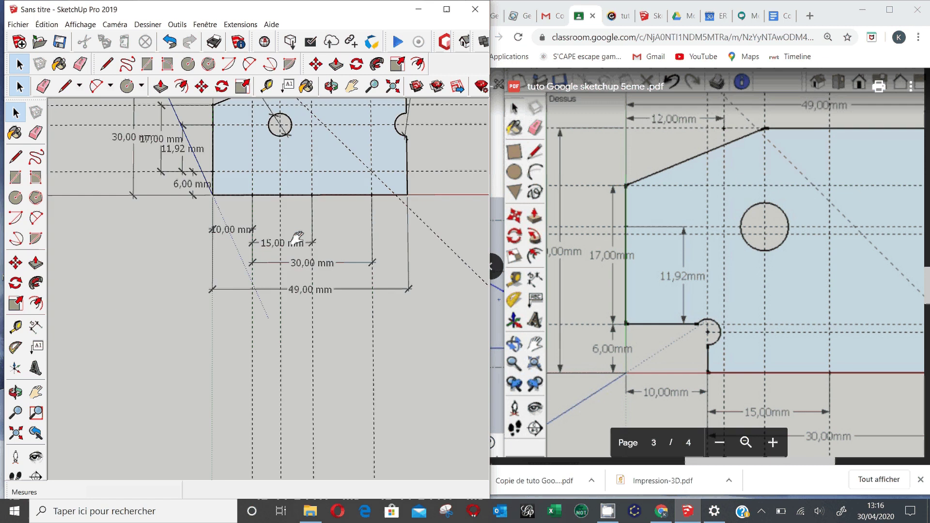
mouse_move(277, 193)
shift+middle_down()
mouse_move(276, 253)
mouse_move(321, 172)
shift+middle_up()
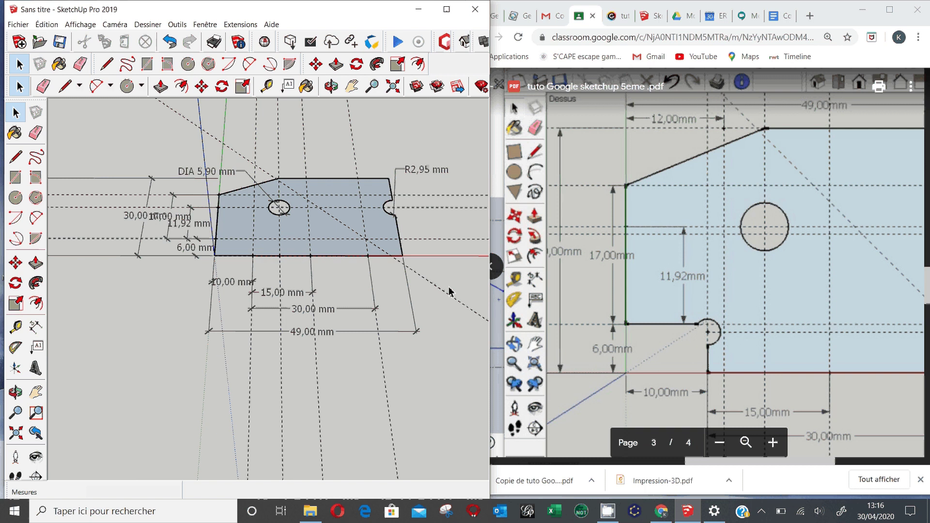
click(35, 263)
double_click(241, 254)
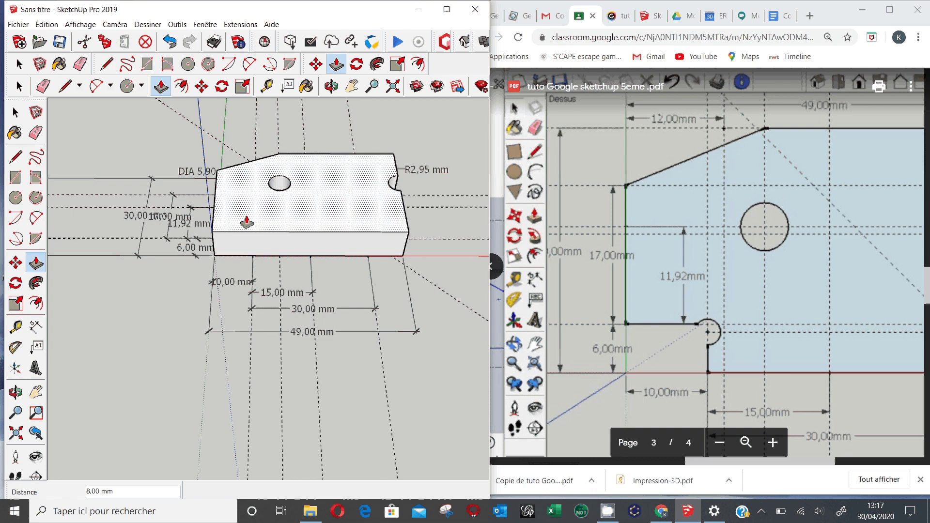
text(6)
key(Return)
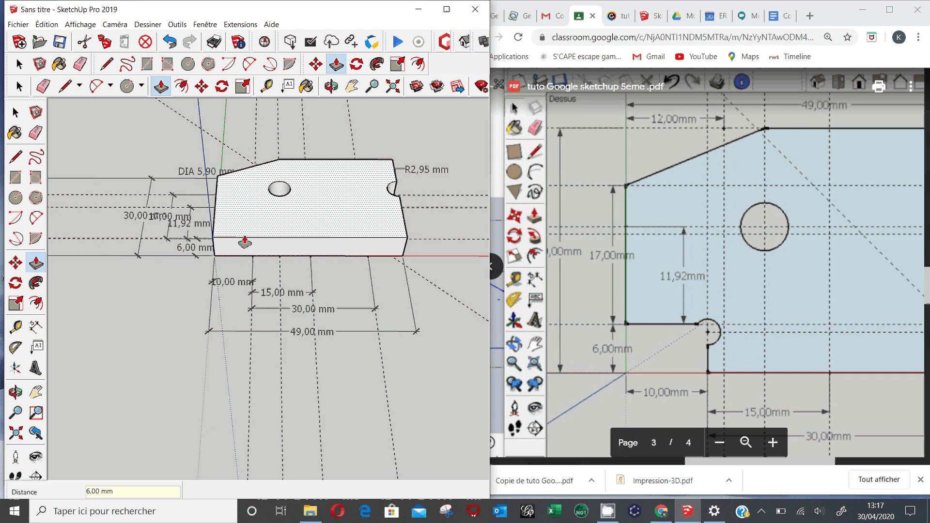
click(170, 44)
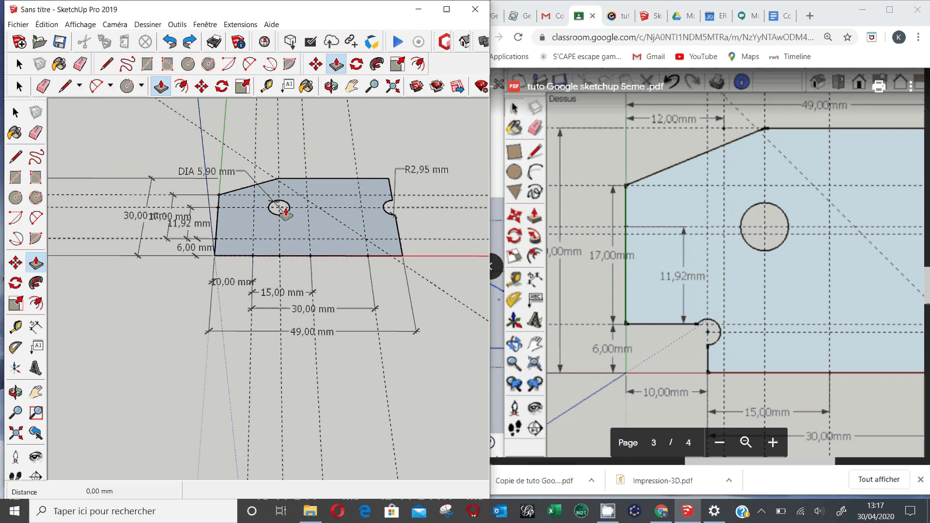
Return the model to the top view, with the SketchUp window back beside the tutorial PDF.
scroll(286, 227, up, 3)
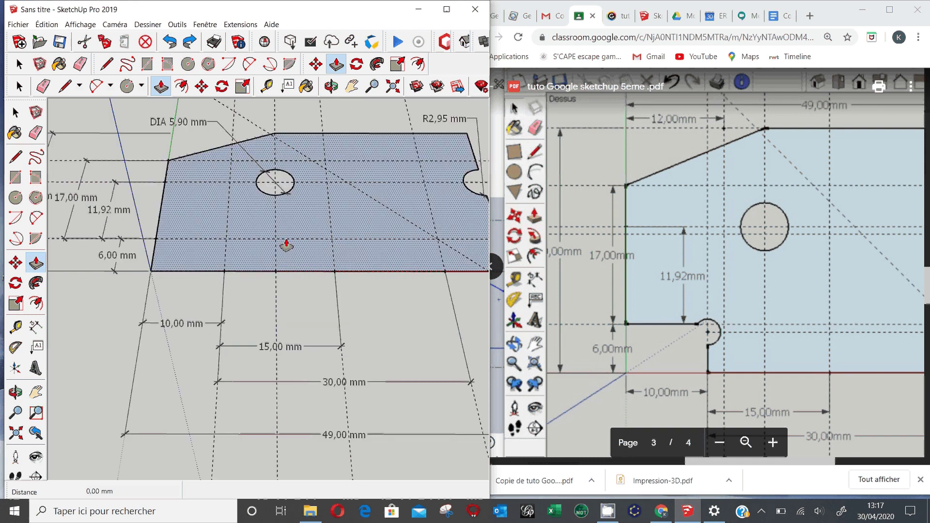
click(466, 63)
drag(466, 63, 507, 32)
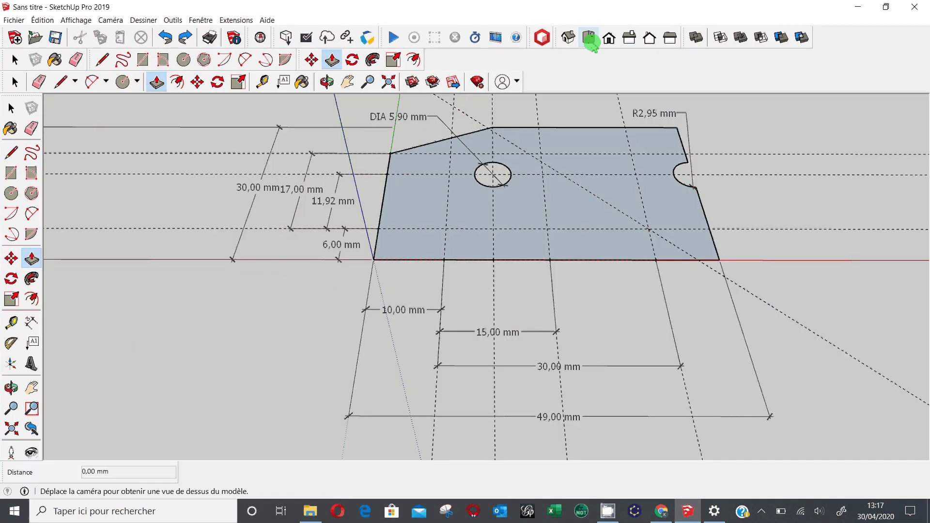
click(589, 38)
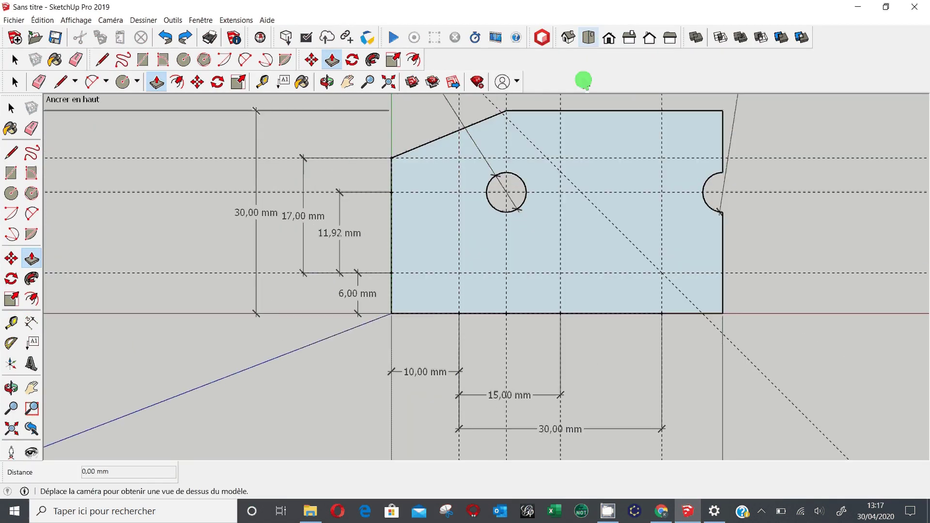
click(885, 10)
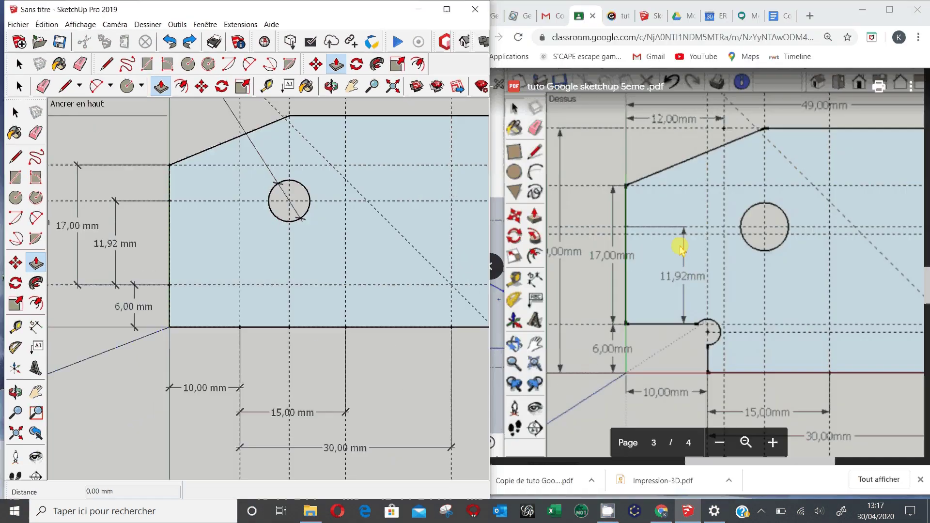
Examine the tutorial's page 3 illustration for the shape of the lower-left corner cut-out and its rounded relief.
scroll(680, 248, down, 2)
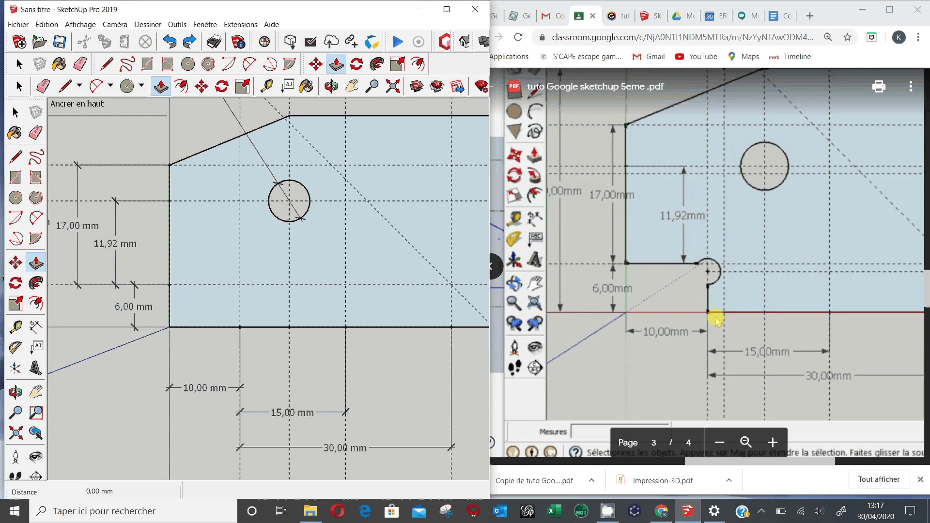
scroll(762, 304, down, 5)
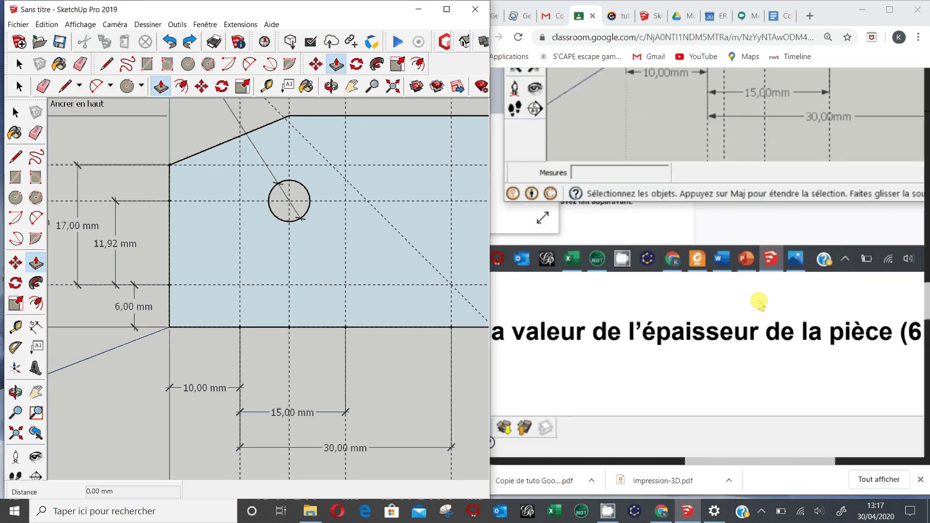
scroll(758, 301, down, 5)
scroll(758, 301, down, 5)
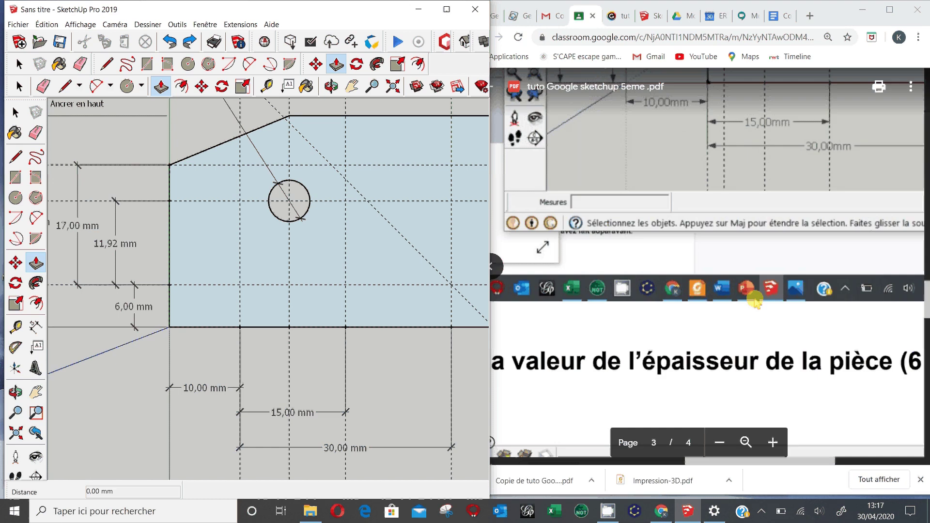
scroll(756, 301, up, 3)
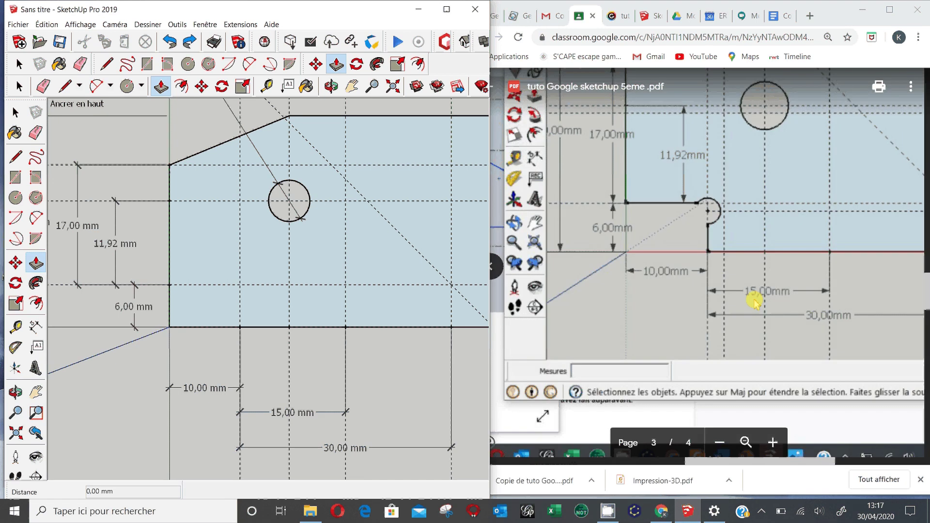
scroll(756, 302, up, 1)
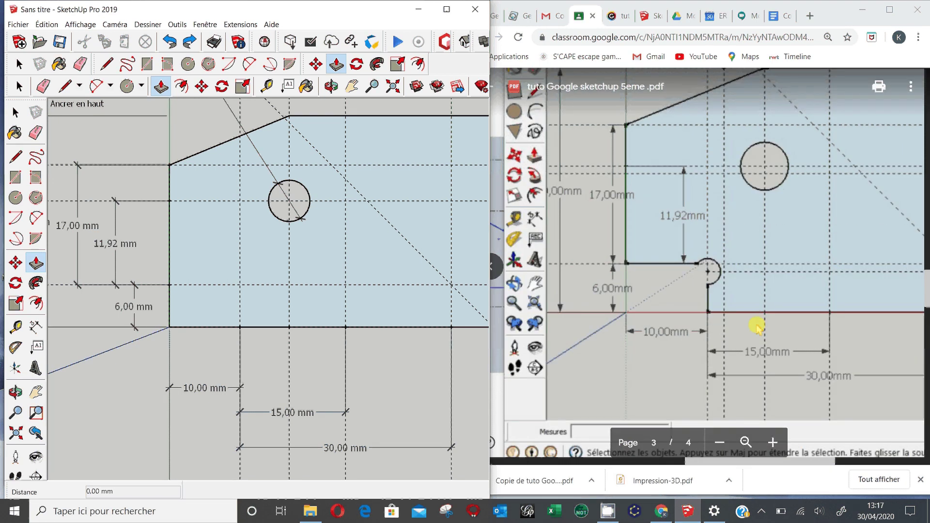
Maximize the tutorial window, zoom the PDF out, and study the dimensioned drawing and illustrations for the placement of the lower relief circles.
click(890, 10)
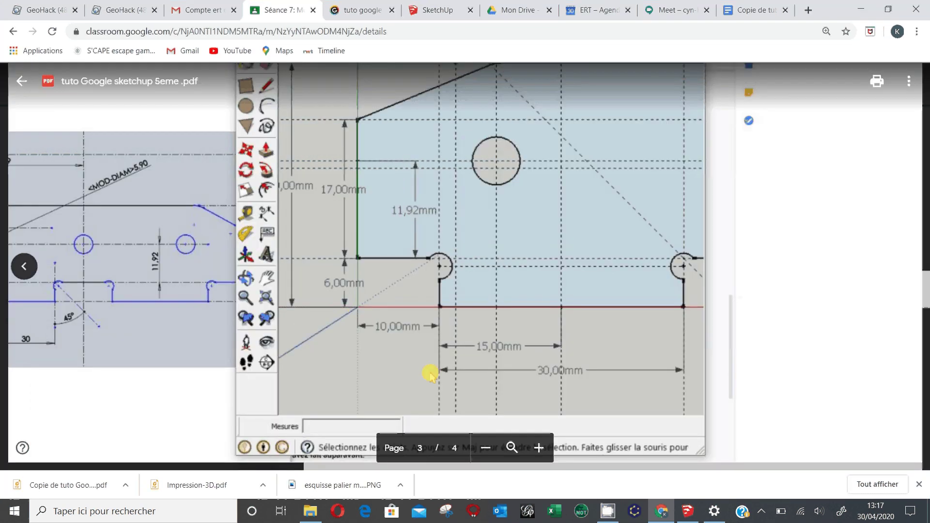
click(485, 449)
click(485, 450)
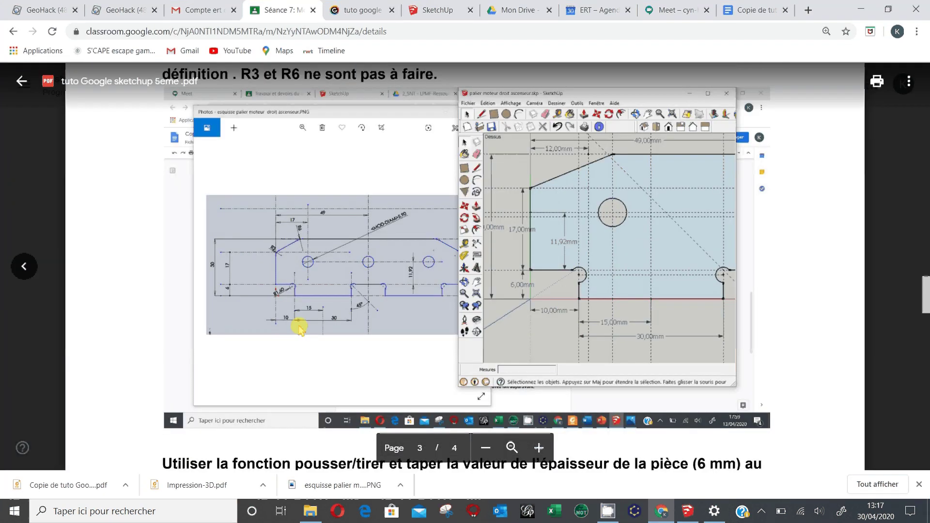
scroll(341, 354, down, 1)
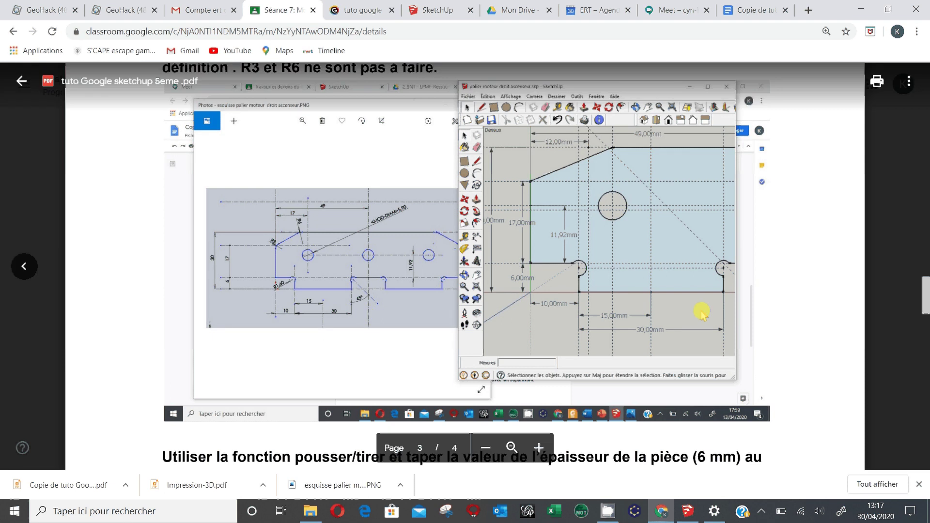
scroll(702, 313, down, 4)
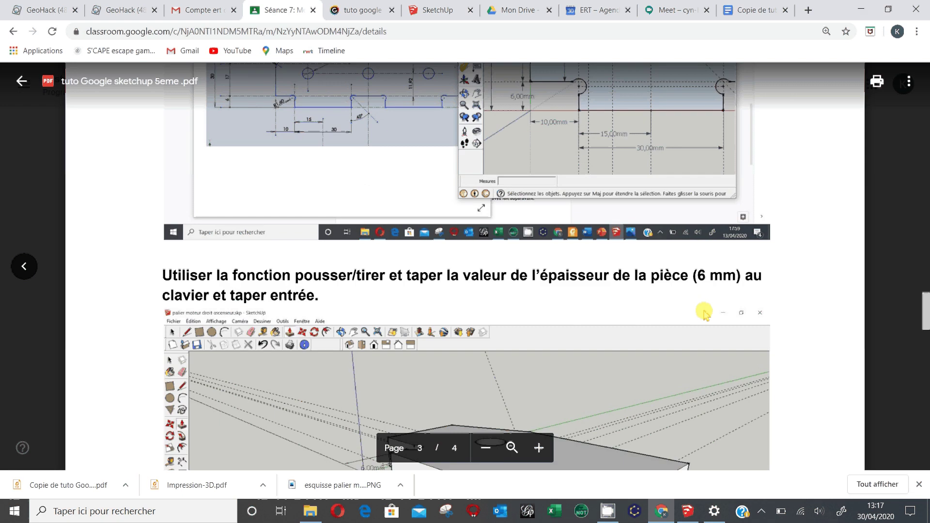
scroll(703, 312, up, 8)
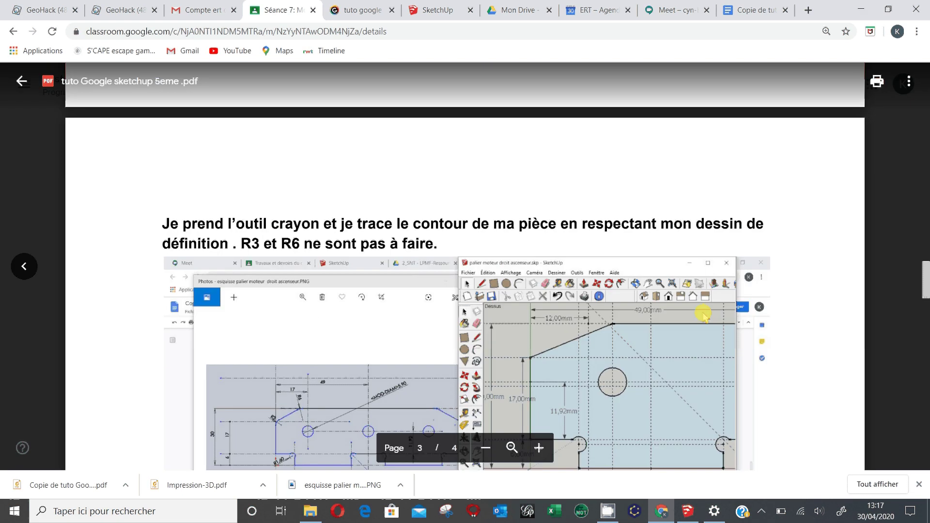
scroll(703, 314, up, 7)
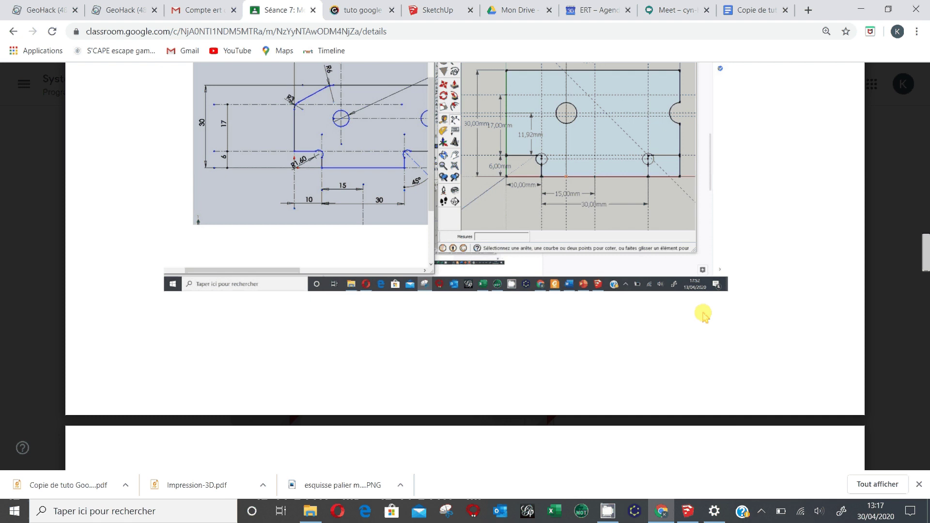
scroll(703, 314, up, 1)
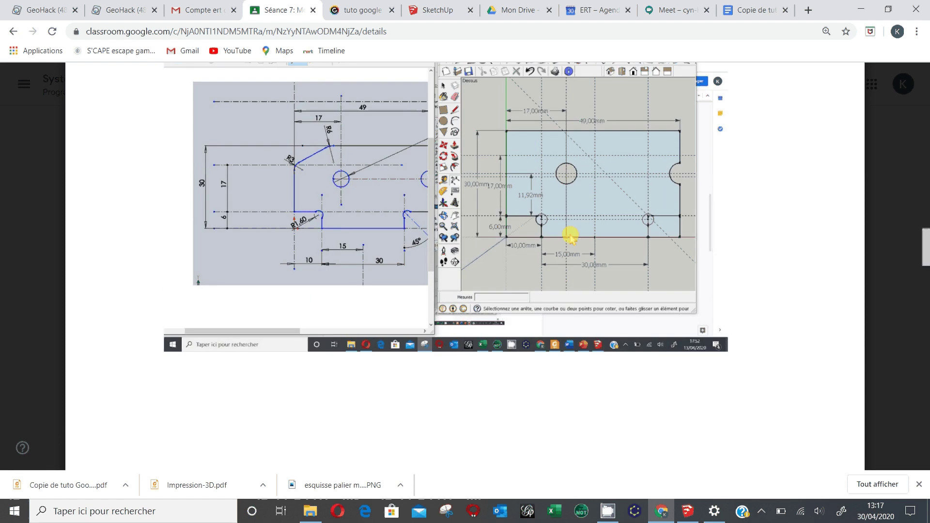
scroll(639, 284, up, 1)
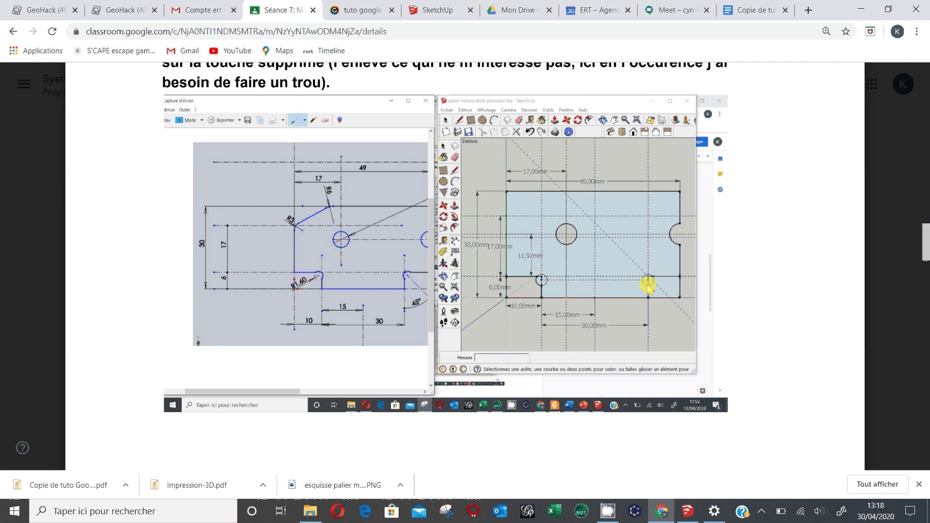
scroll(648, 283, down, 2)
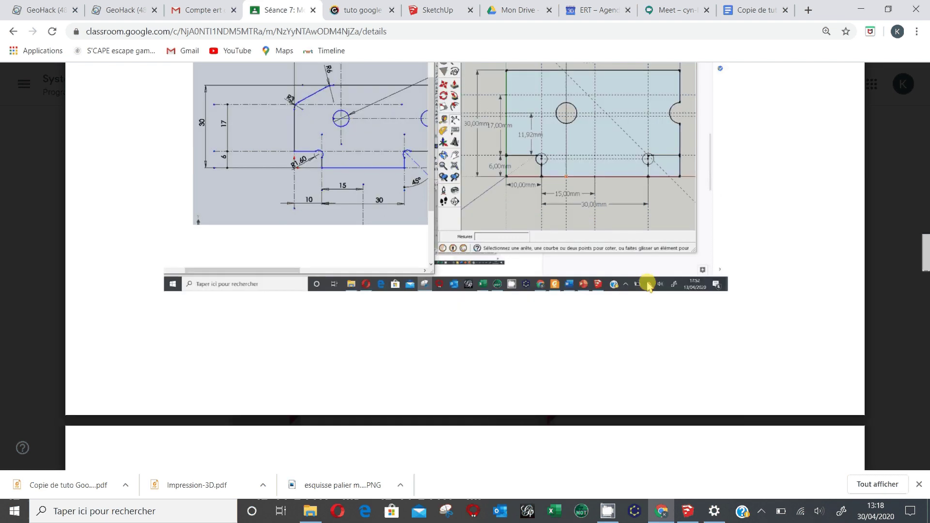
scroll(648, 284, down, 2)
scroll(648, 283, down, 3)
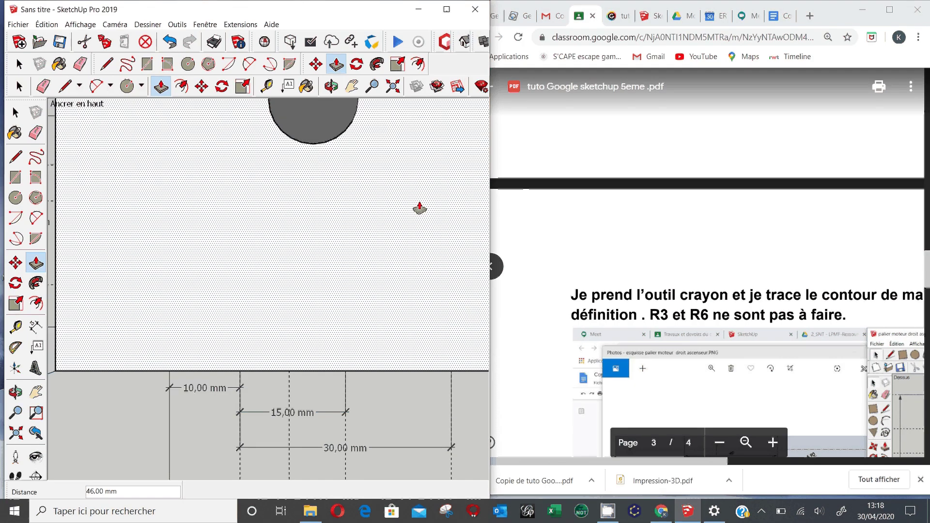
Place a guide point on the plate's left edge 2 mm below the 6 mm guide, and run a horizontal guide line through it.
key(Escape)
click(400, 88)
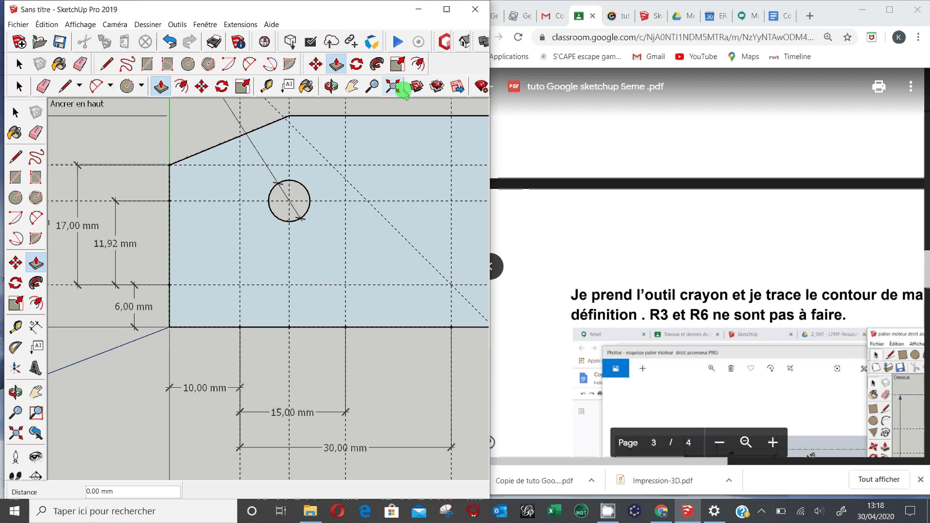
click(395, 90)
click(22, 291)
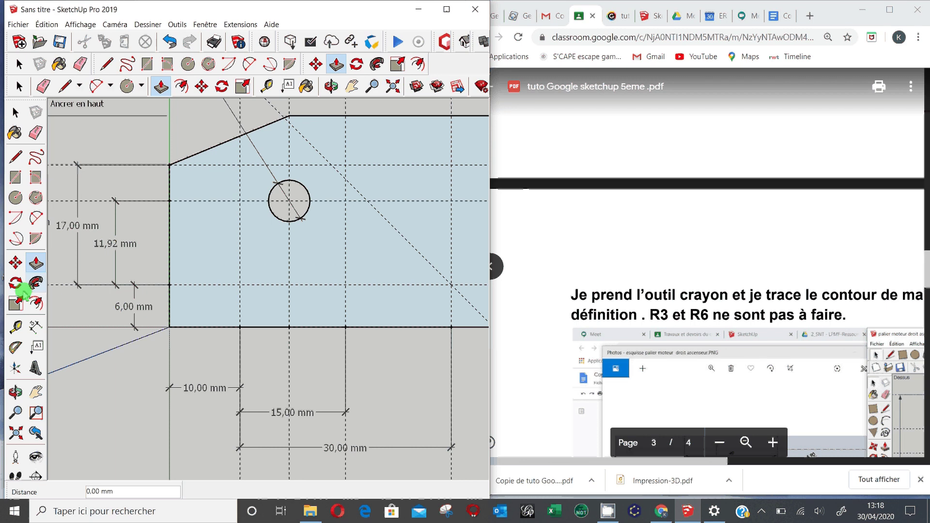
click(20, 345)
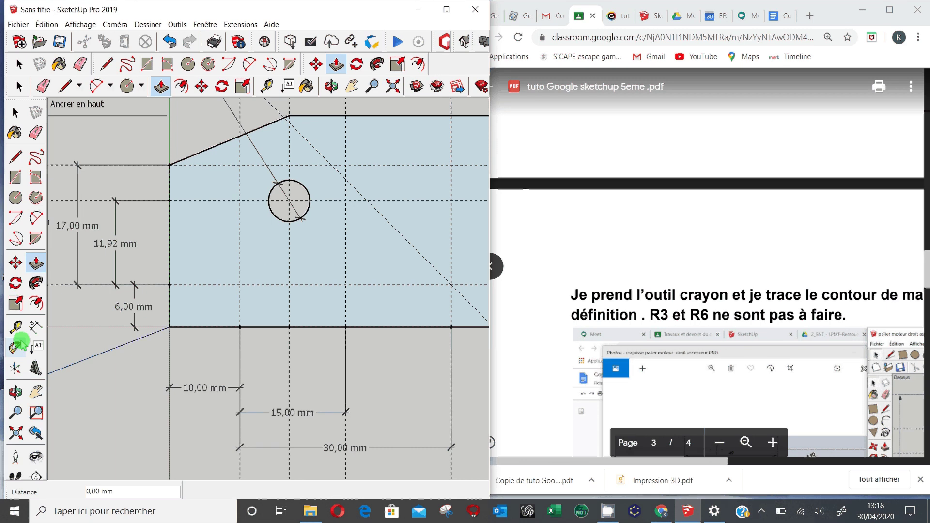
click(169, 286)
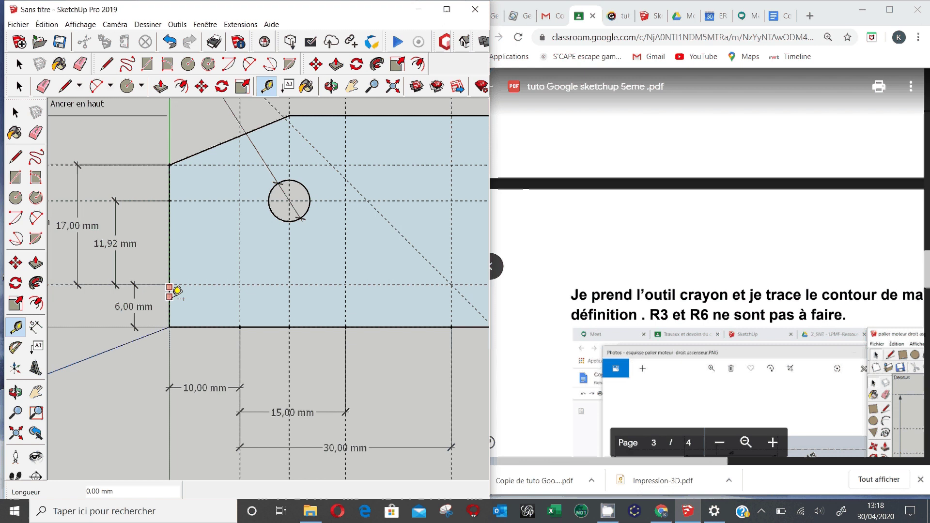
click(171, 297)
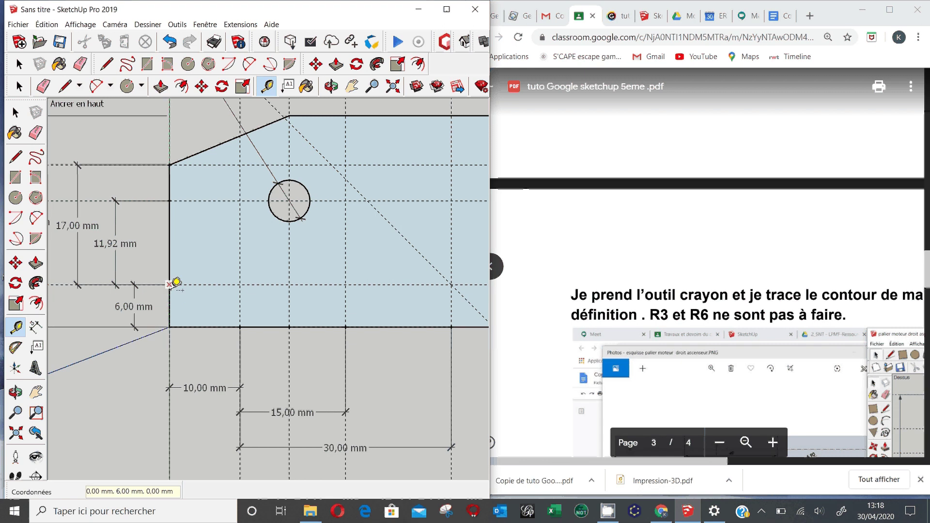
click(171, 285)
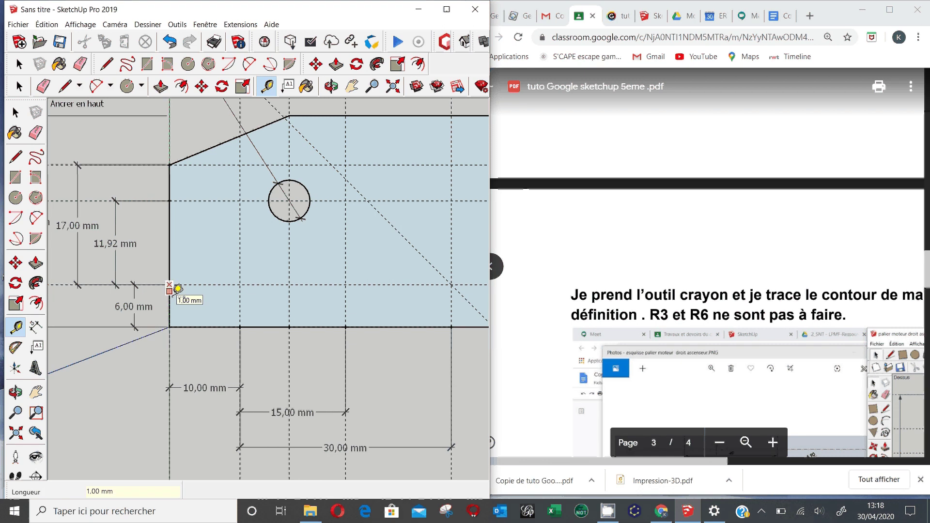
text(2)
key(Return)
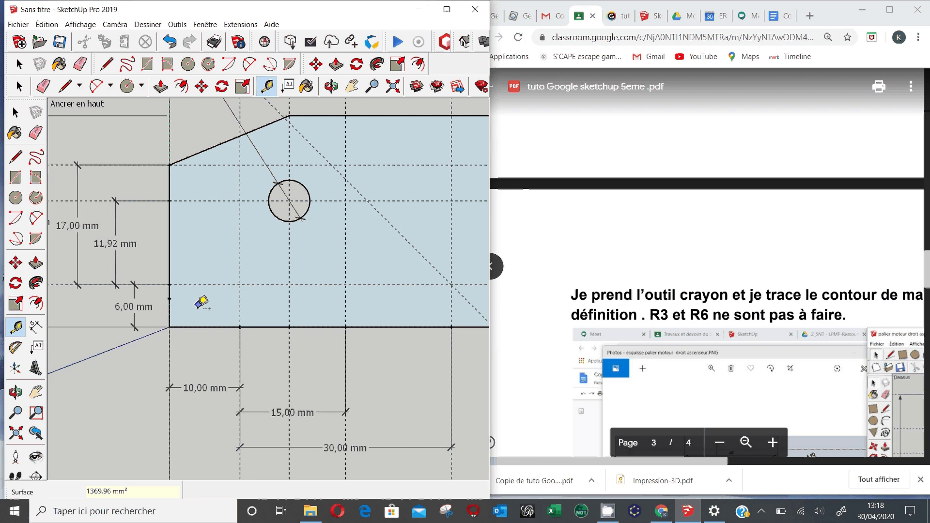
click(169, 299)
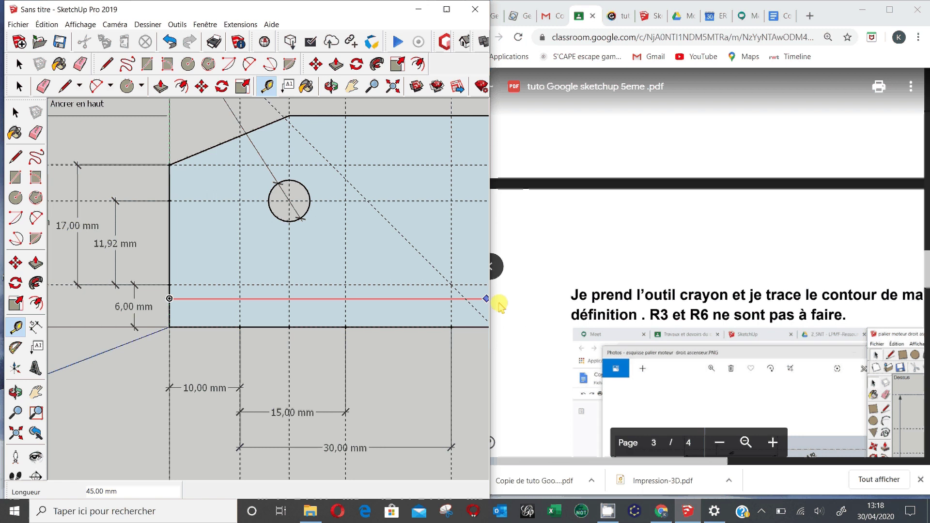
scroll(424, 196, down, 2)
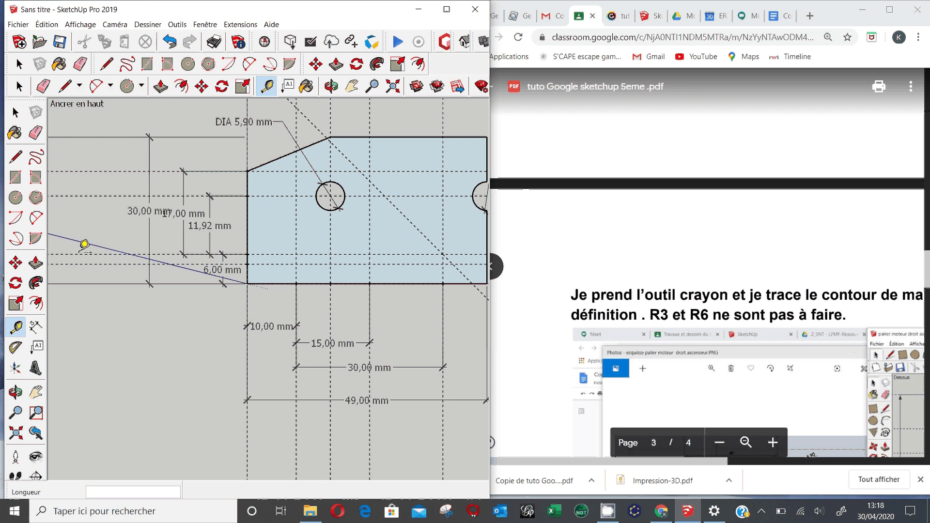
Draw two circles of radius 1.6 mm where the 6 mm horizontal guide crosses the vertical guides at both ends of the 30 mm dimension.
click(37, 262)
key(c)
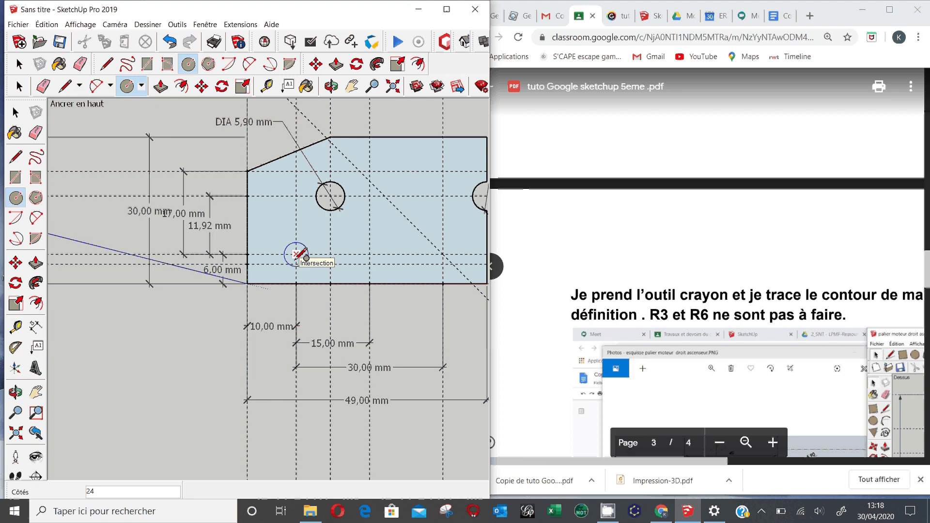
click(296, 254)
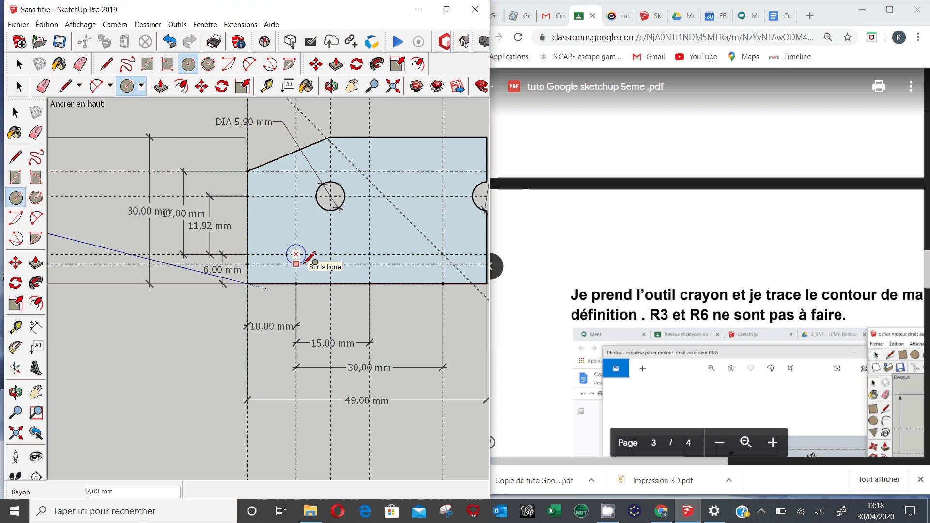
text(1,6)
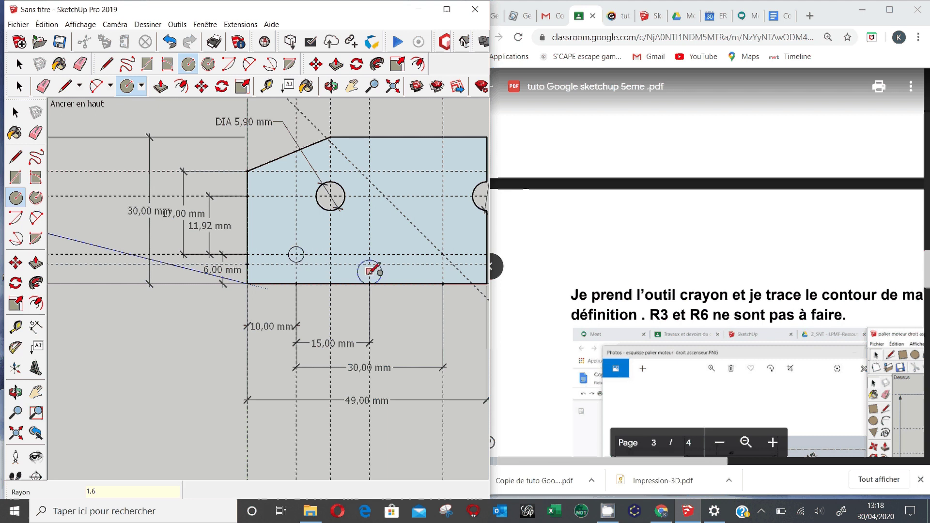
click(443, 255)
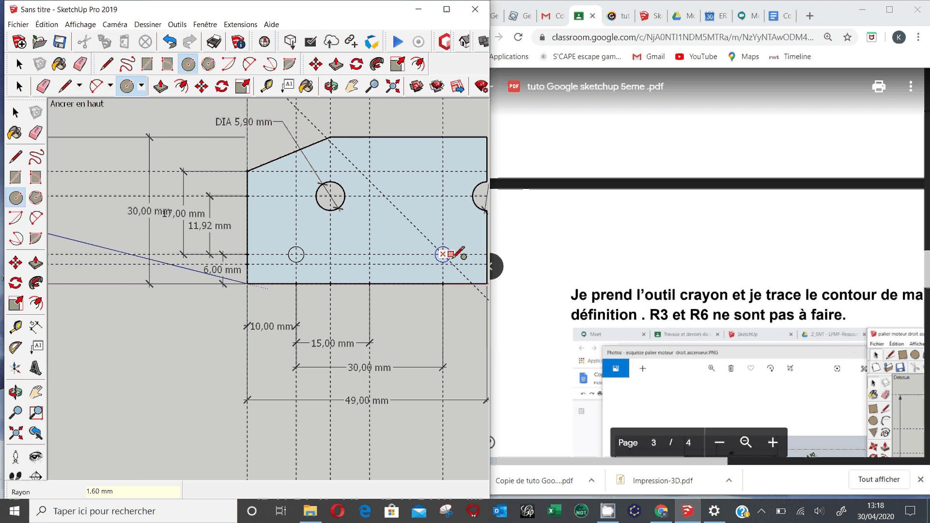
text(1)
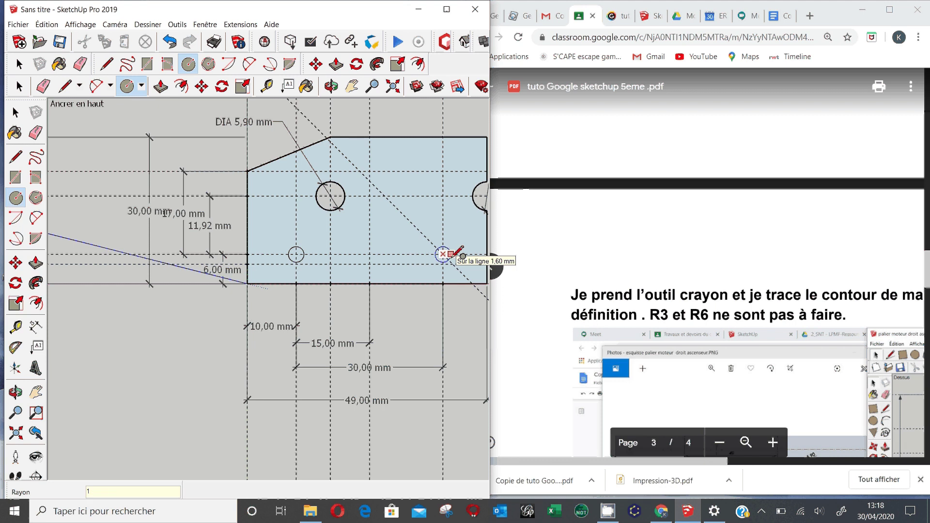
text(.6)
key(Return)
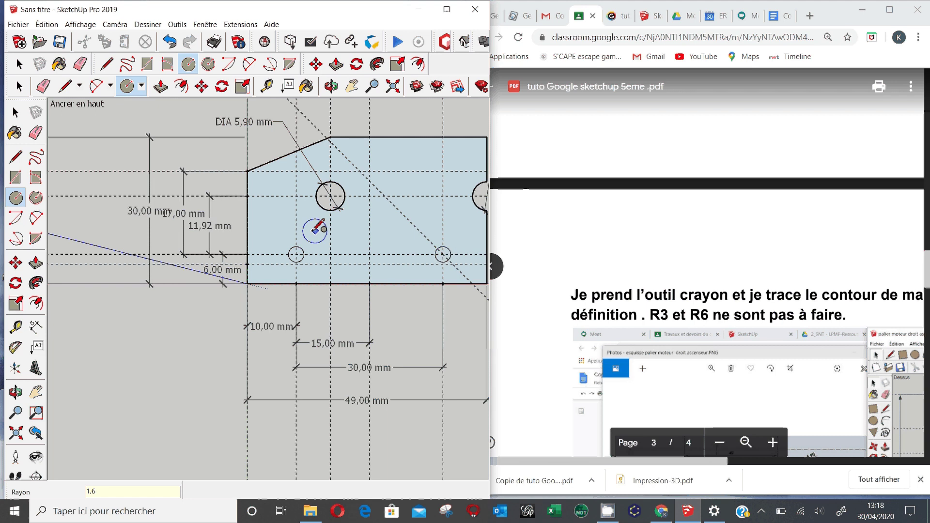
Examine the lower-left circle's edge and the plate face around it by selecting each, and switch back to the tutorial PDF.
key(space)
scroll(298, 262, up, 3)
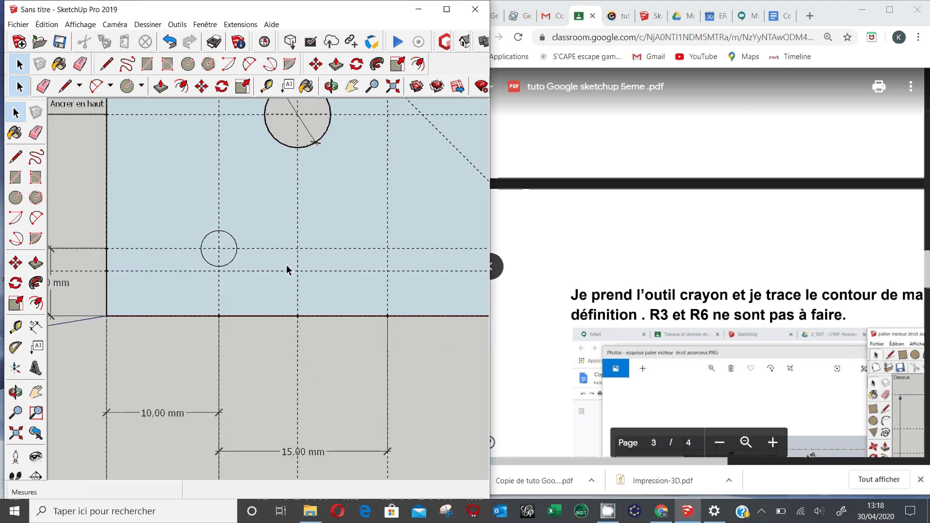
click(205, 261)
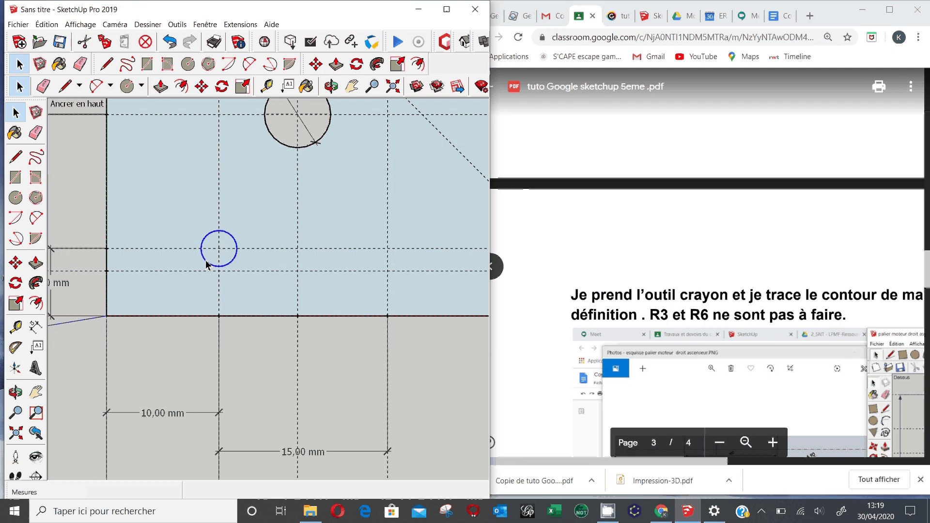
click(187, 250)
click(190, 270)
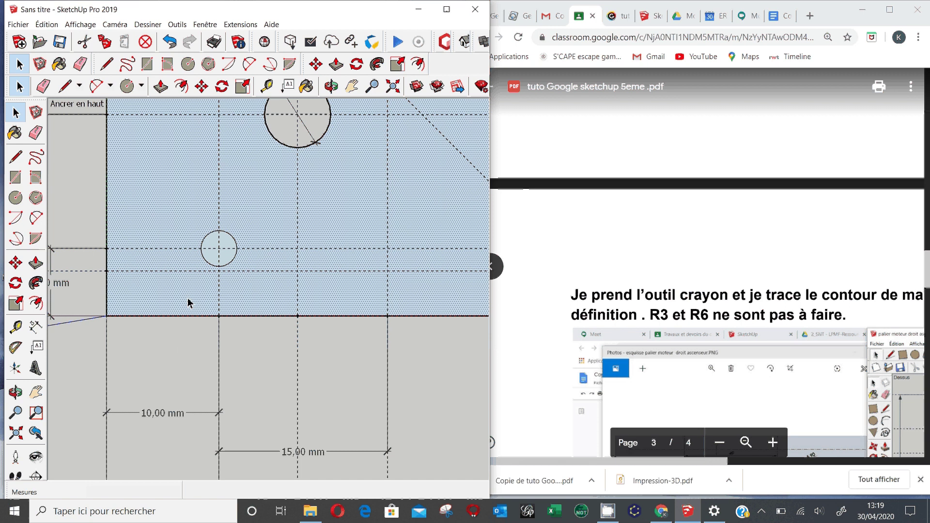
scroll(189, 302, down, 3)
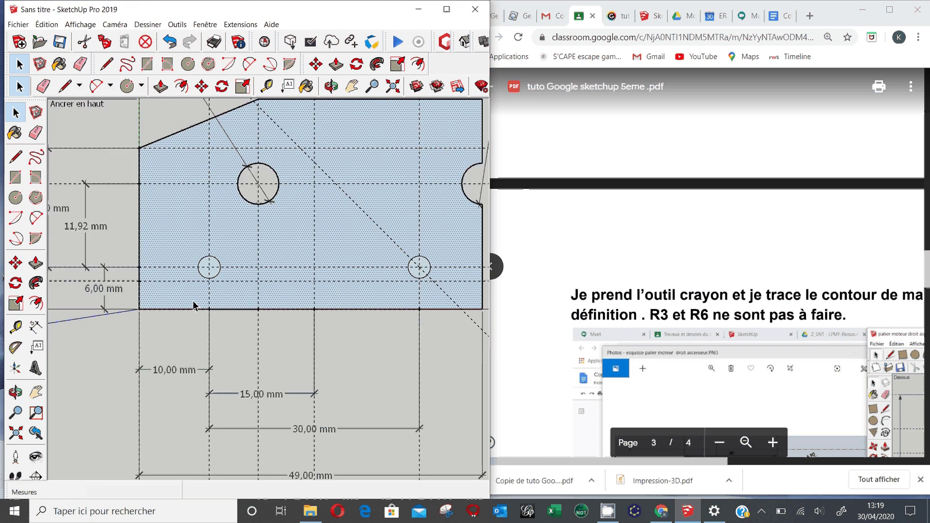
scroll(192, 301, down, 1)
click(682, 286)
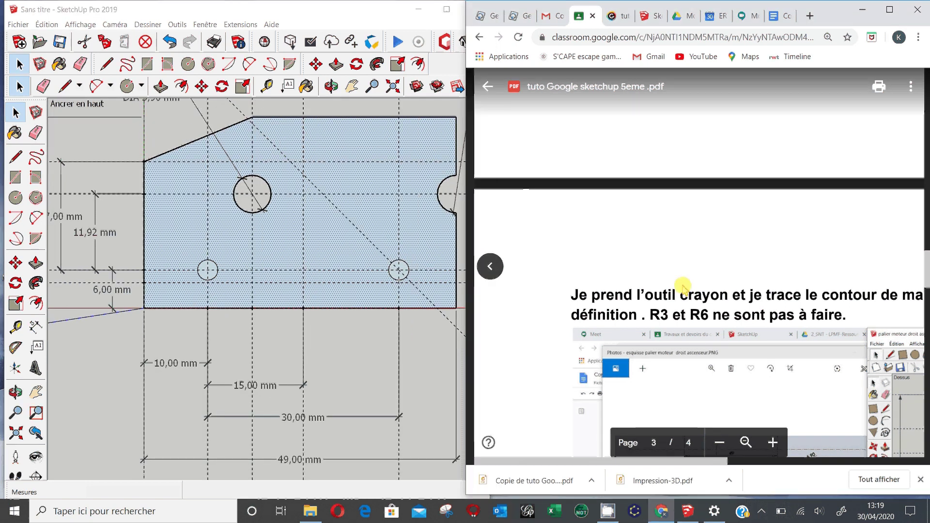
Draw an 8.4 mm line along the 6 mm guide from the plate's left edge to the lower-left circle, and a vertical line from circle to bottom edge.
scroll(682, 285, down, 5)
scroll(708, 308, down, 1)
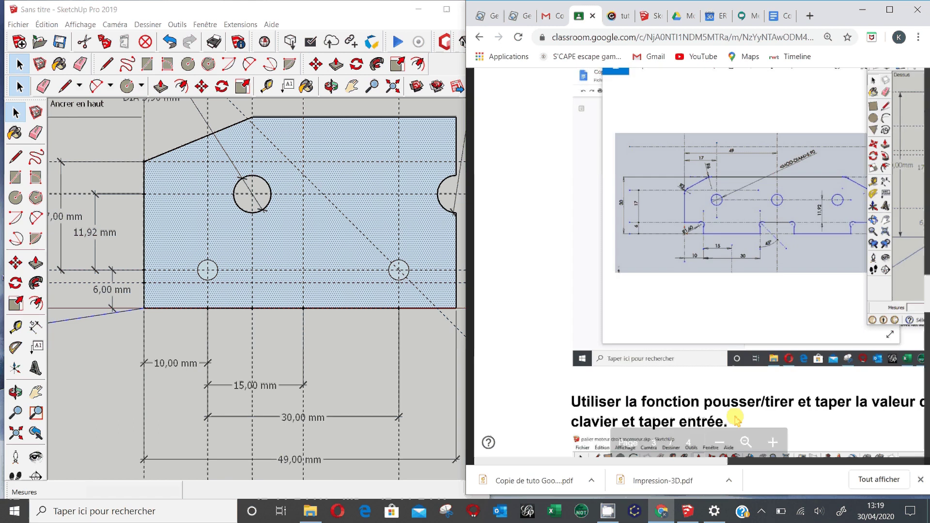
drag(712, 460, 858, 459)
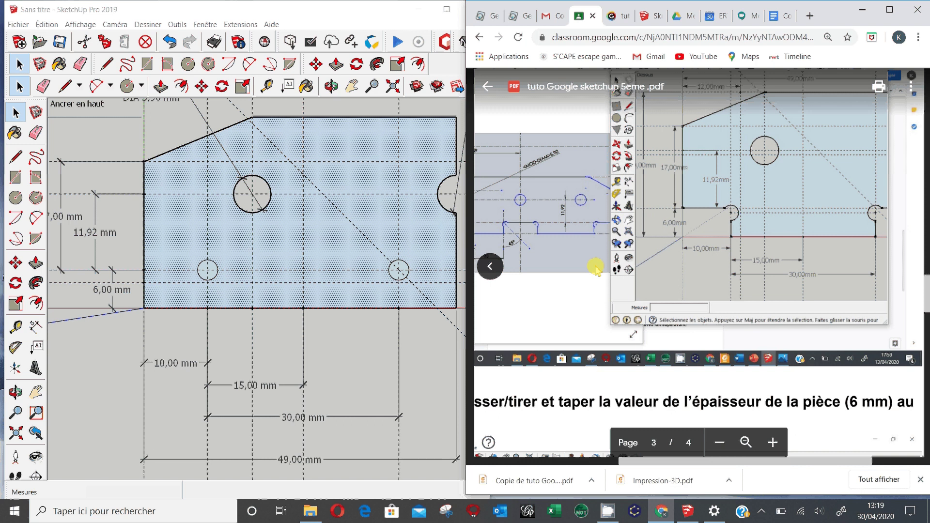
click(478, 265)
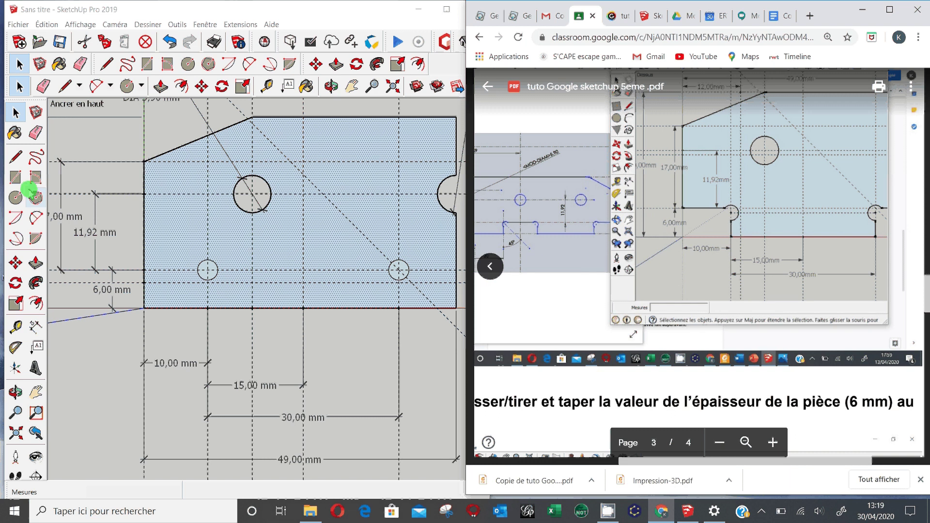
click(28, 191)
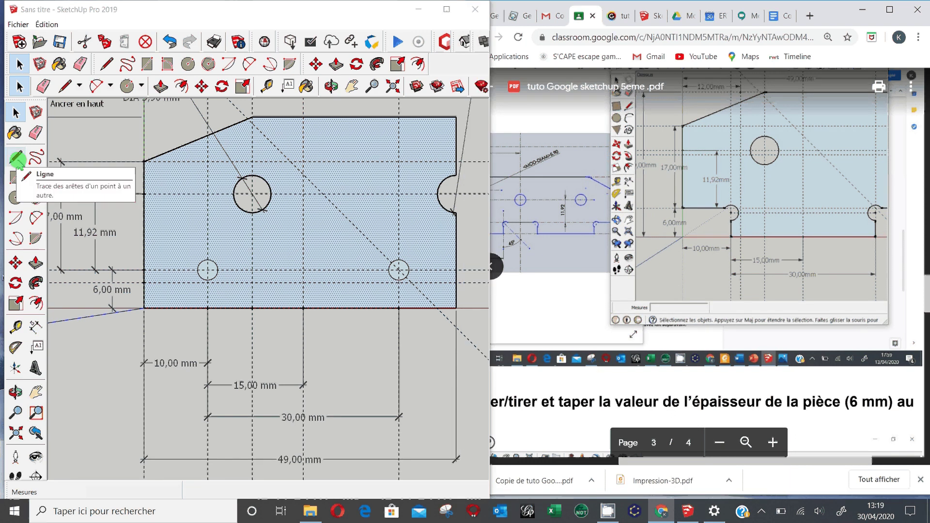
click(16, 157)
click(144, 270)
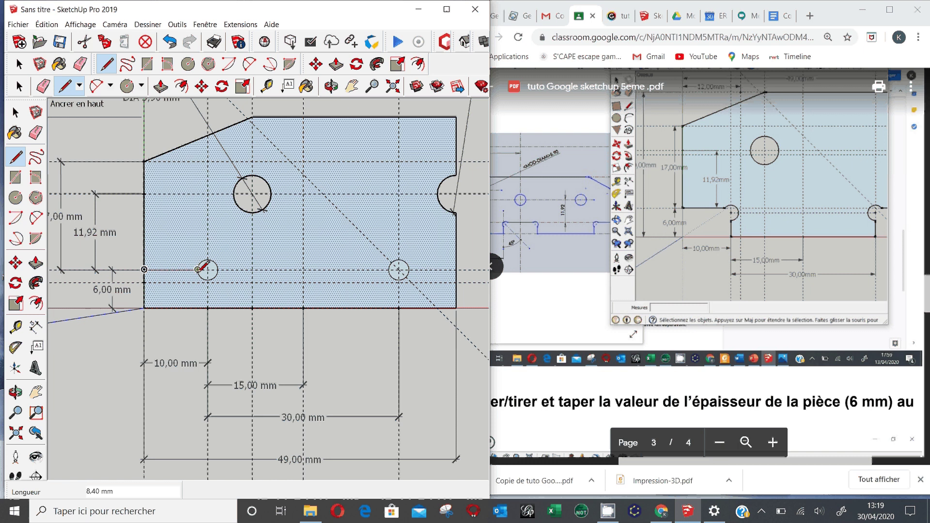
click(197, 269)
scroll(210, 279, up, 4)
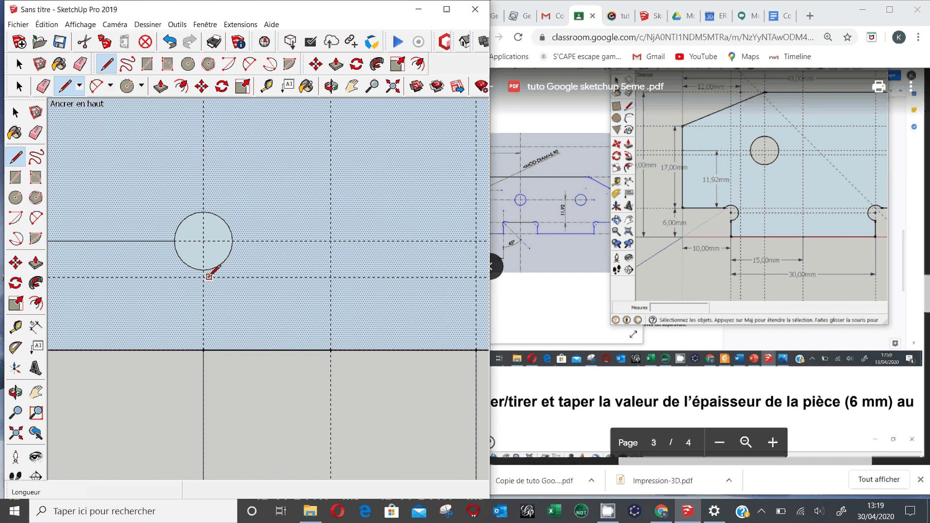
click(203, 269)
click(203, 349)
scroll(167, 289, up, 2)
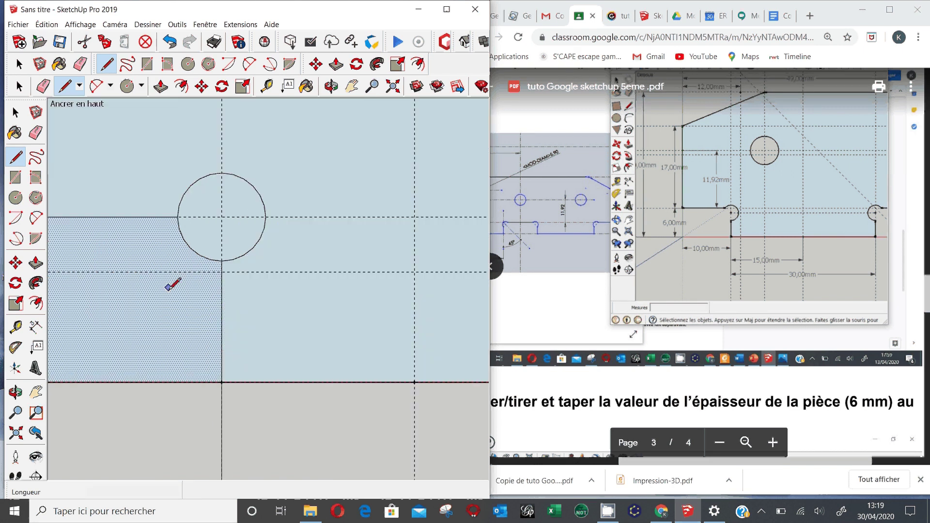
Delete the lower-left corner face, the circle's inner arc and the leftover bottom and left edges to open the notch.
scroll(167, 287, down, 3)
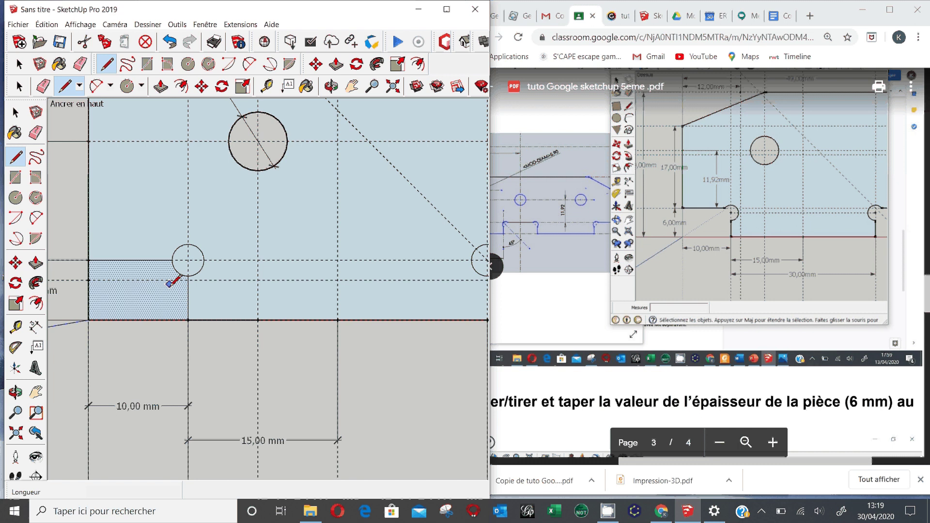
click(16, 114)
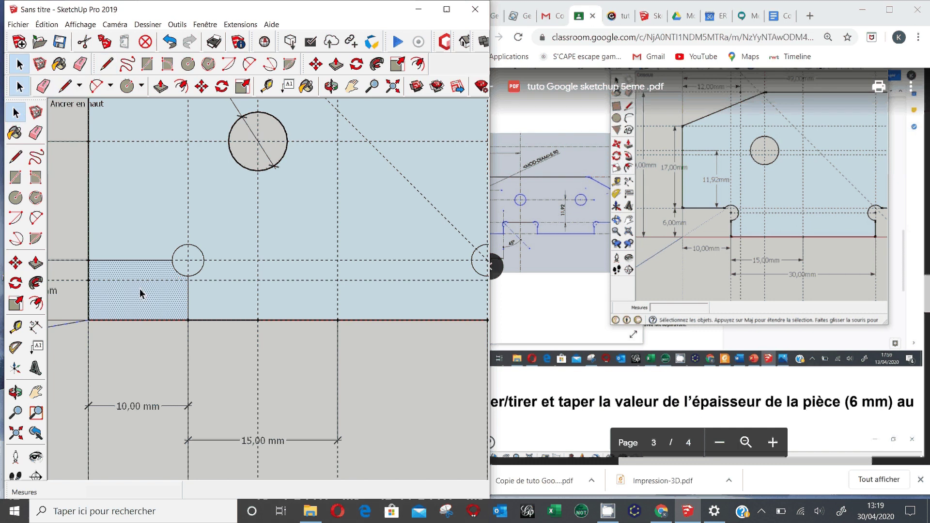
key(Delete)
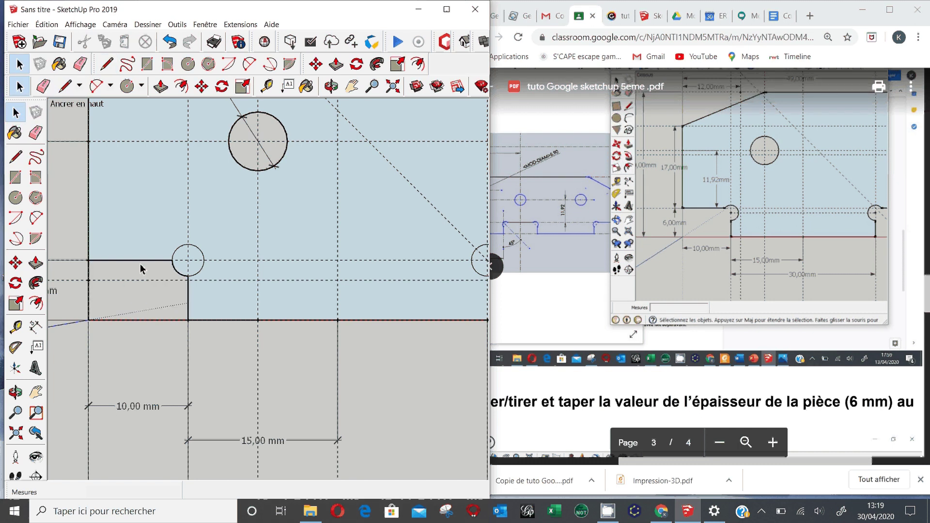
click(181, 272)
click(180, 281)
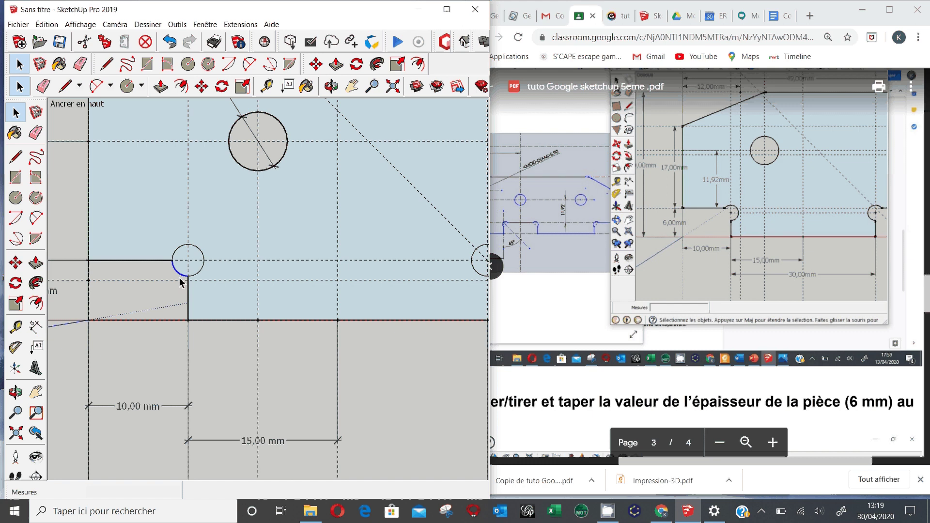
key(Delete)
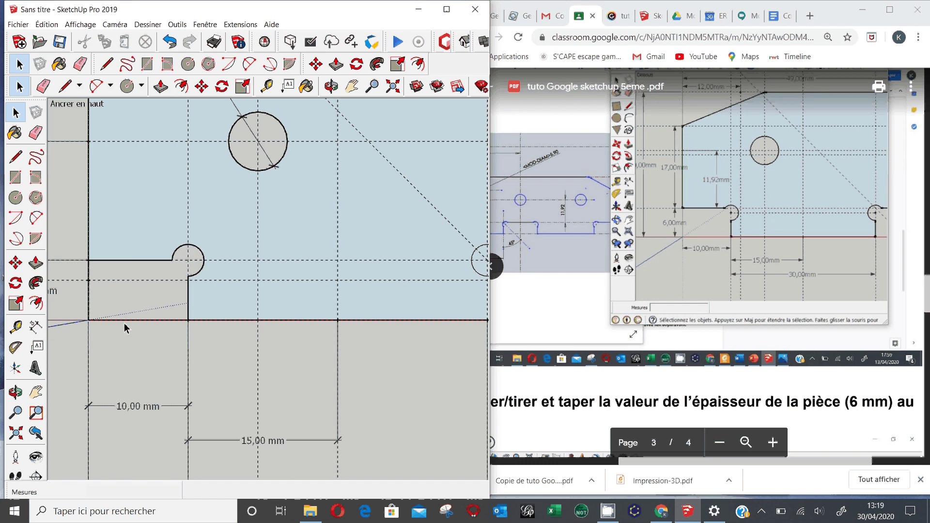
click(125, 321)
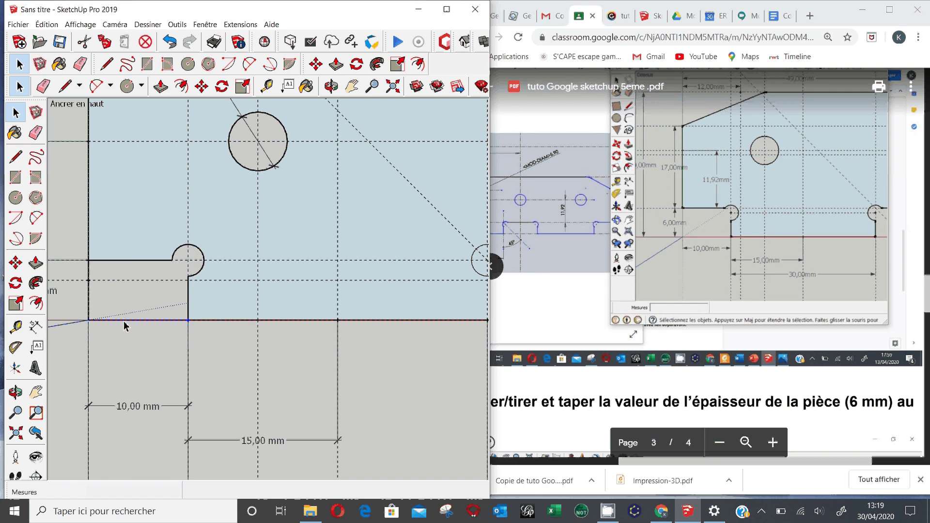
key(Delete)
click(88, 290)
key(Delete)
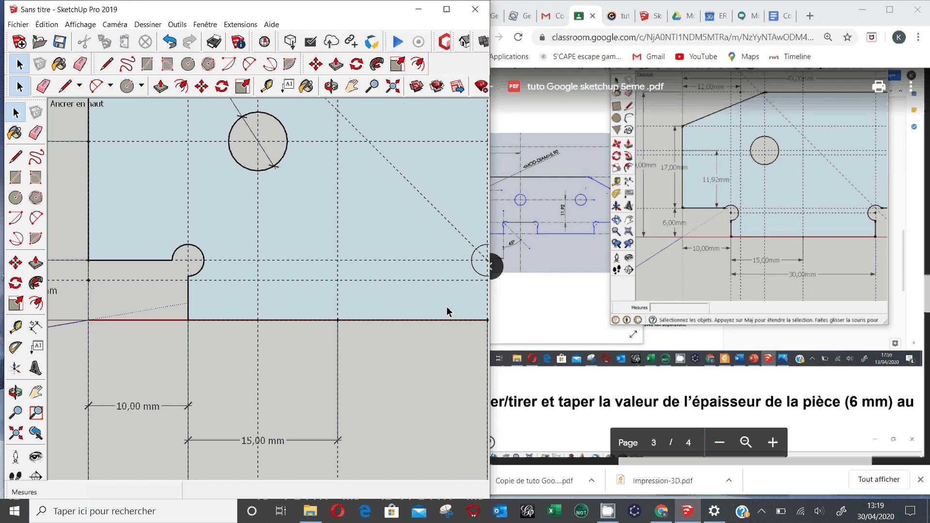
Draw a 4.4 mm vertical line from the plate's bottom edge up to the lower-right circle along the 30 mm guide.
scroll(371, 328, down, 2)
scroll(370, 326, down, 1)
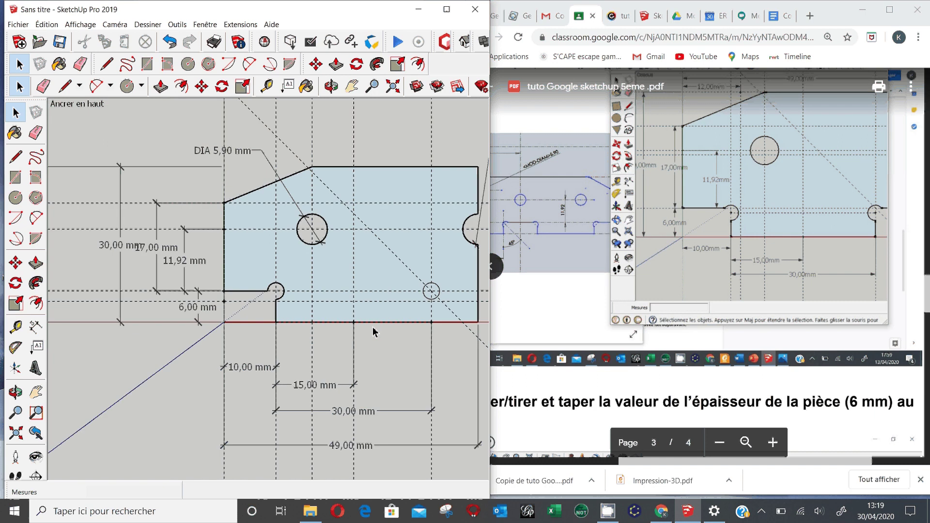
click(13, 155)
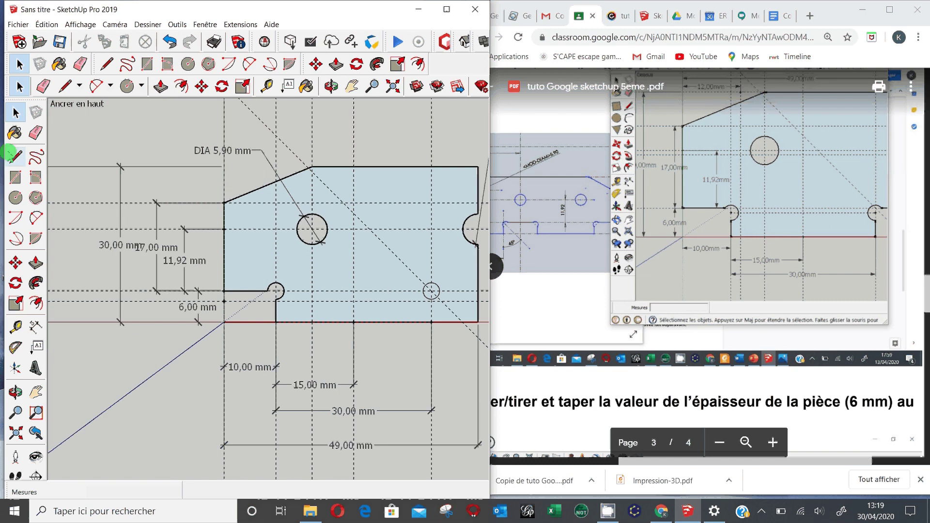
click(431, 322)
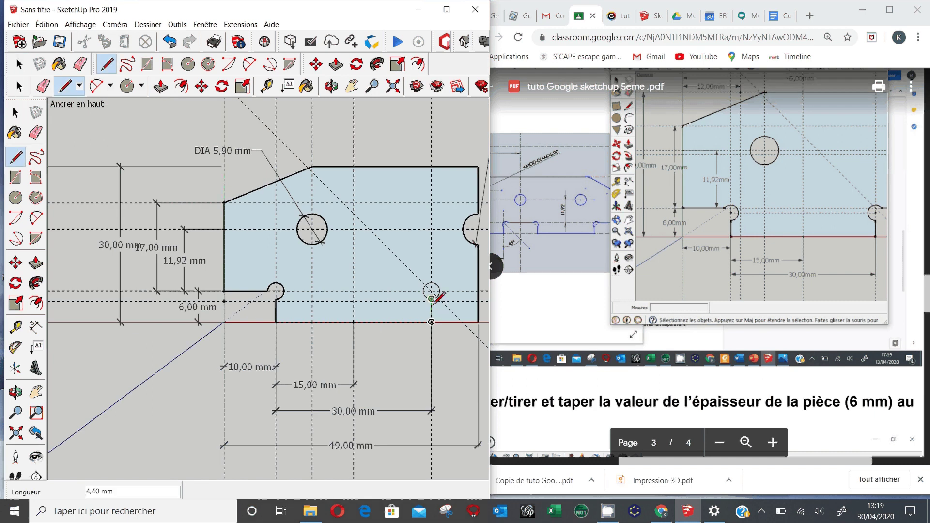
scroll(435, 301, up, 5)
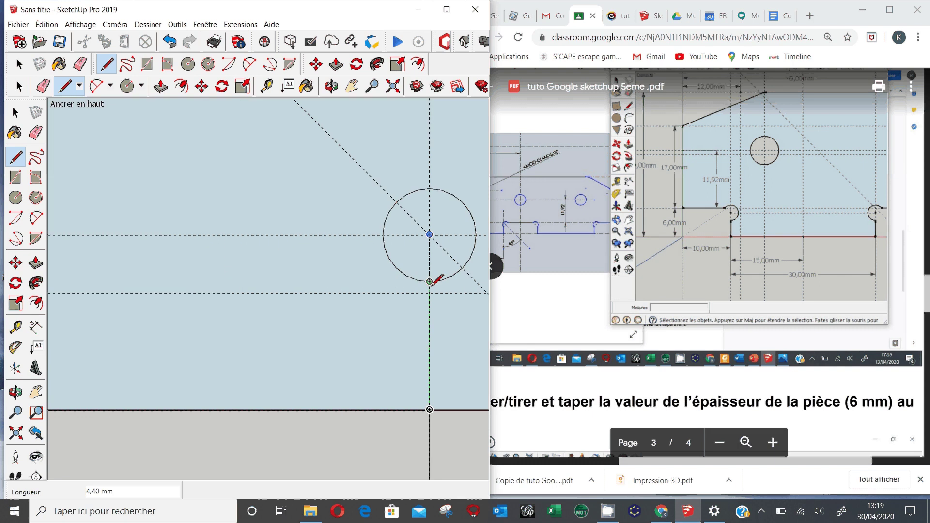
click(430, 282)
Draw a 7.4 mm horizontal line along the 6 mm guide from the lower-right circle to the plate's right edge.
scroll(455, 314, down, 2)
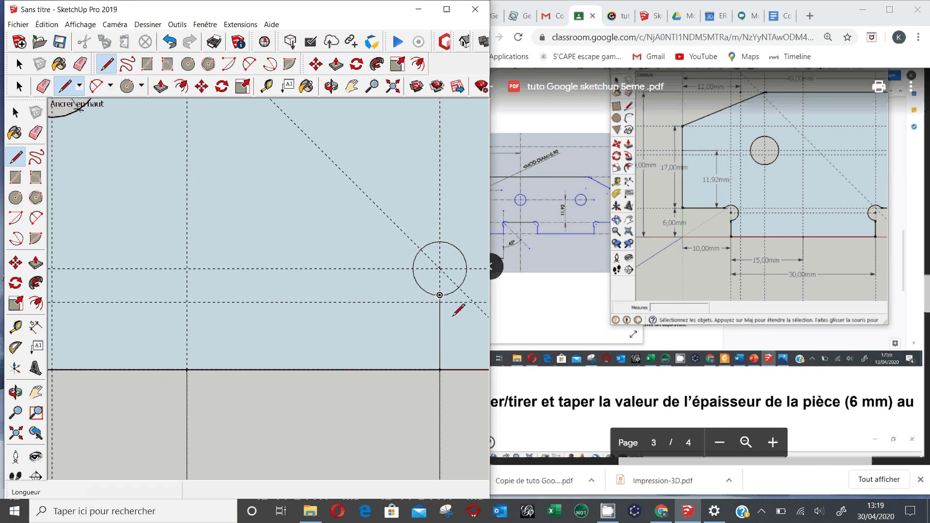
scroll(453, 315, down, 2)
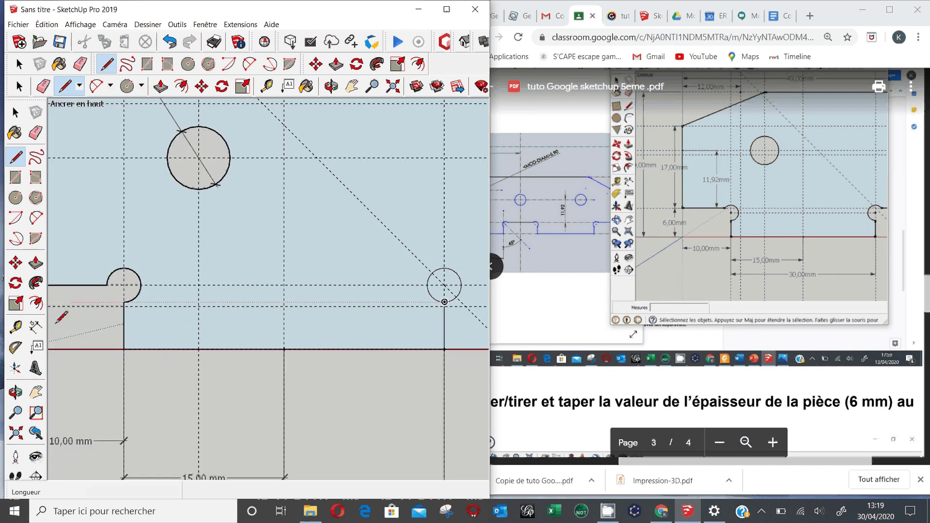
click(34, 395)
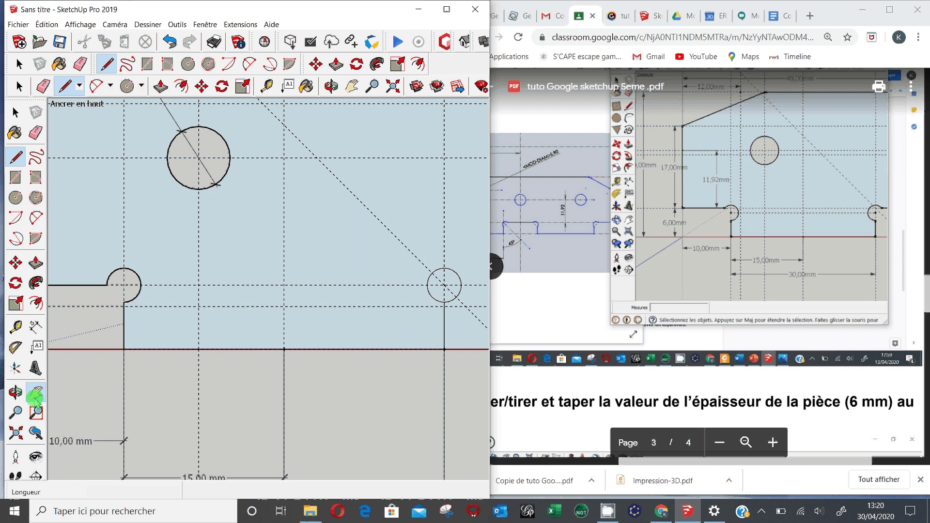
drag(270, 280, 125, 275)
key(l)
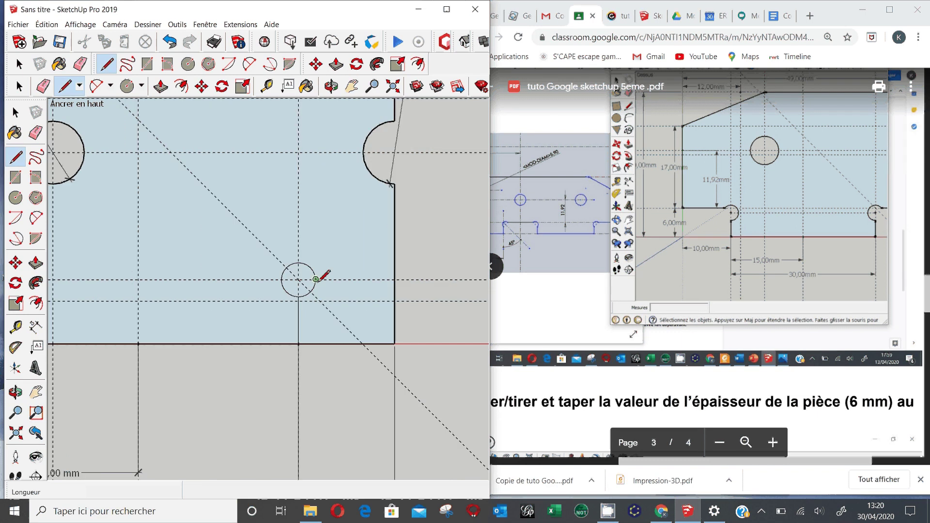
click(316, 280)
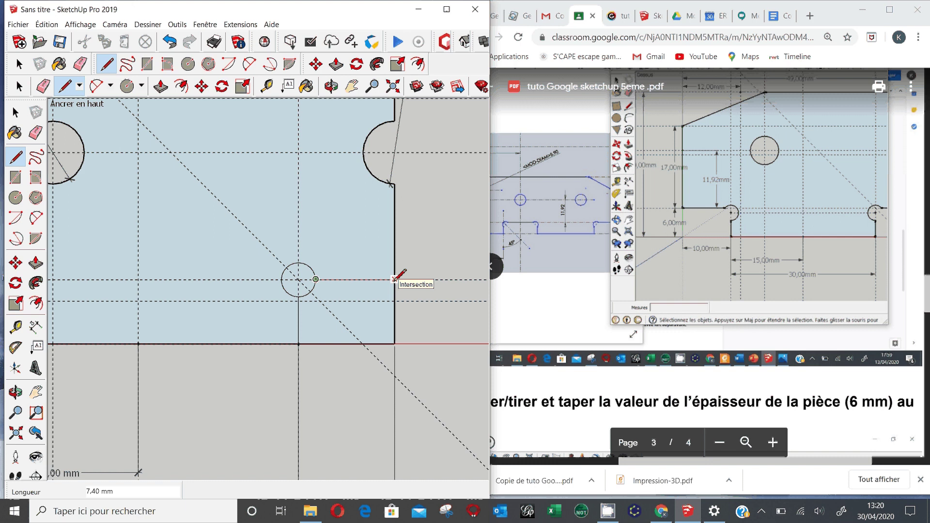
click(394, 279)
Delete the lower-right corner face, its outer edges and the circle's inner arc to open the second notch.
click(14, 111)
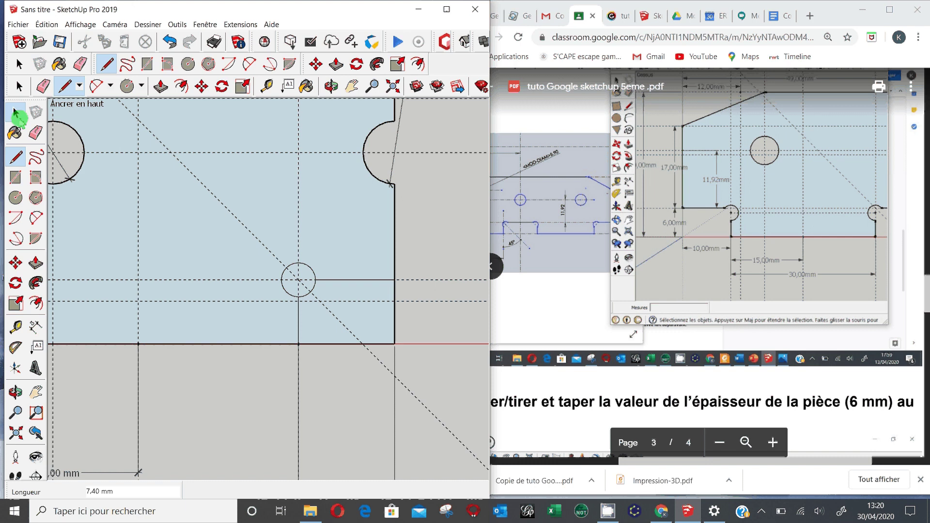
click(381, 326)
key(Delete)
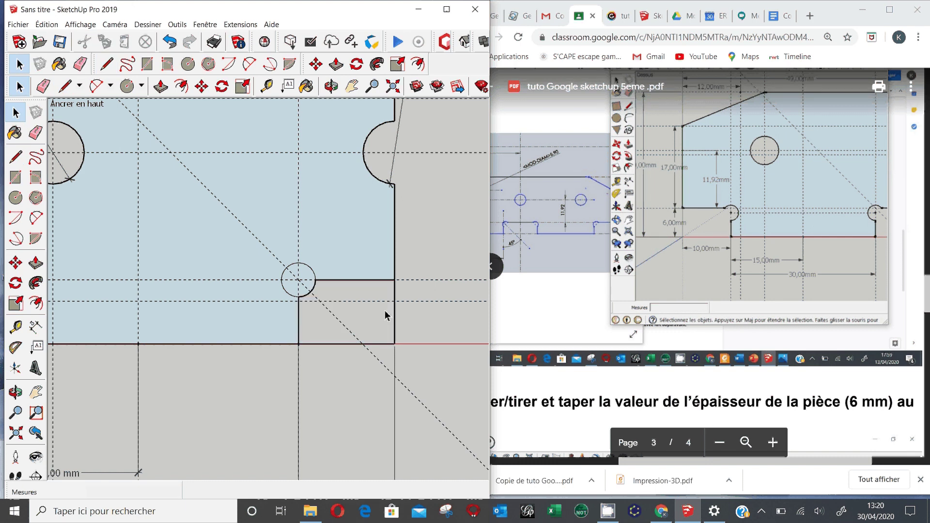
click(394, 323)
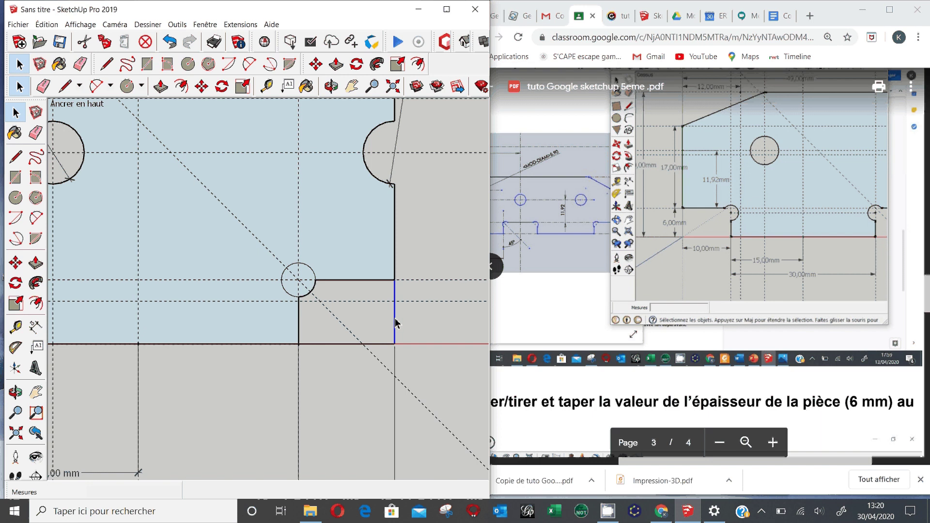
key(Delete)
click(315, 296)
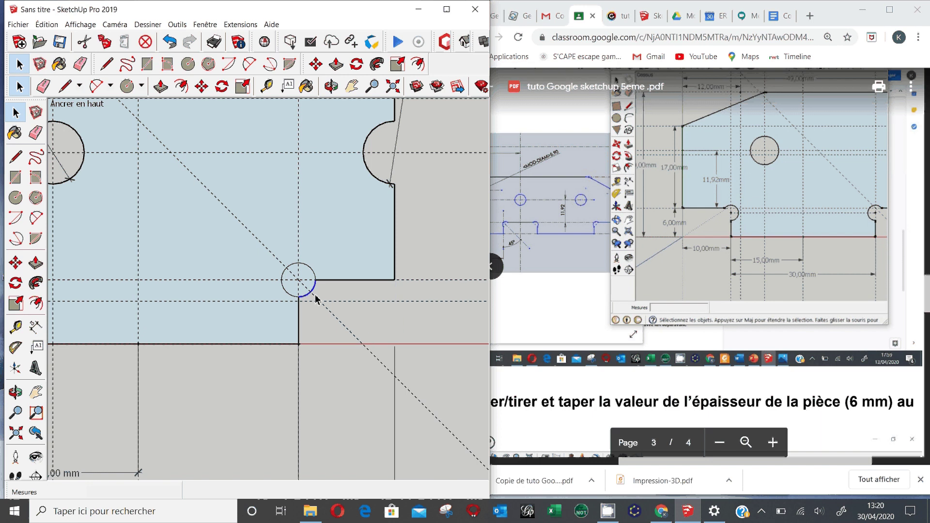
key(Delete)
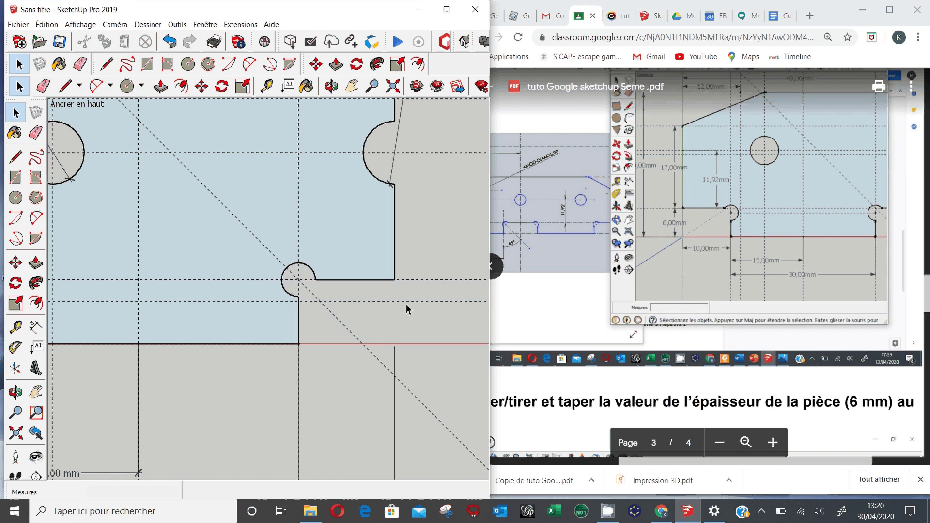
Extrude the finished plate face upward 6 mm with Push/Pull, following the tutorial's thickness instruction.
scroll(407, 307, down, 2)
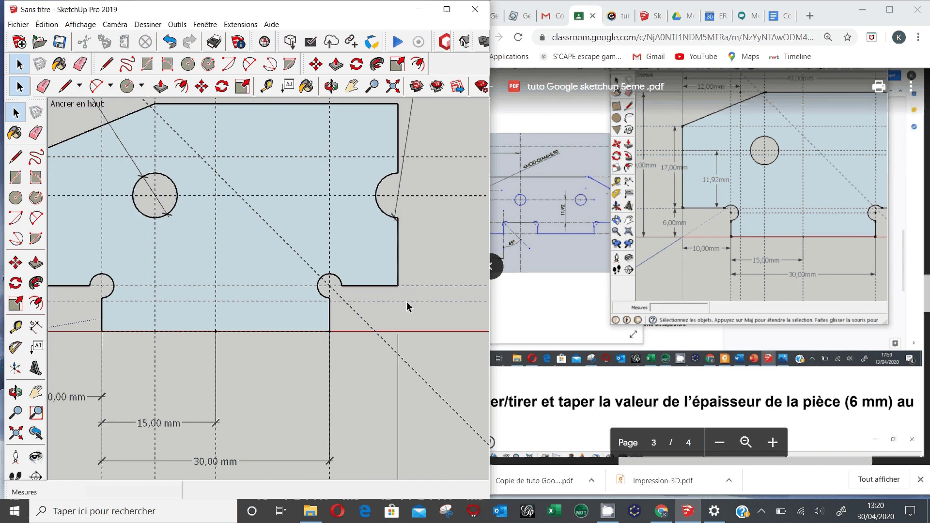
scroll(407, 306, down, 1)
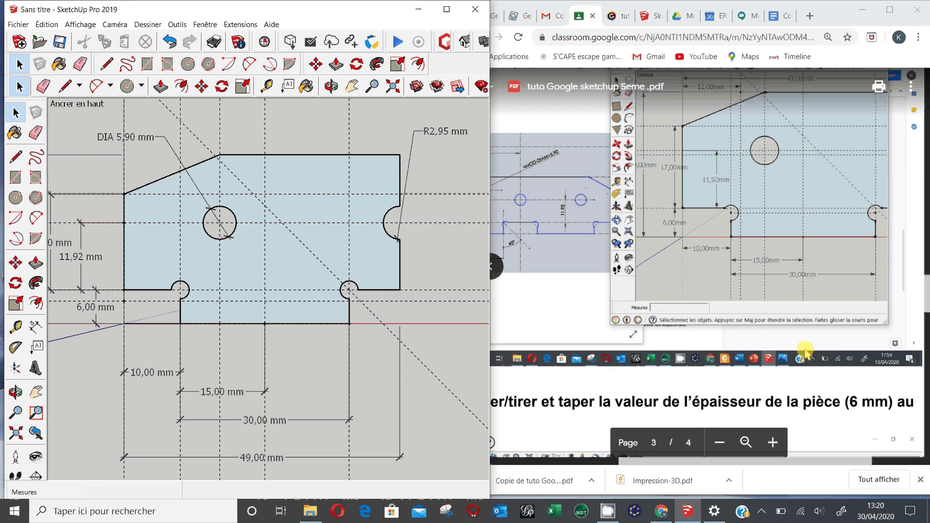
scroll(805, 349, down, 6)
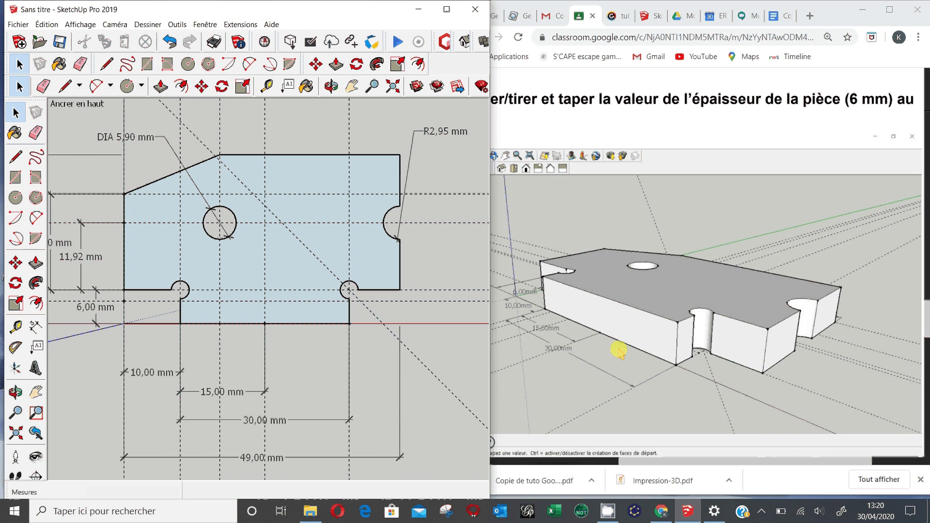
click(466, 44)
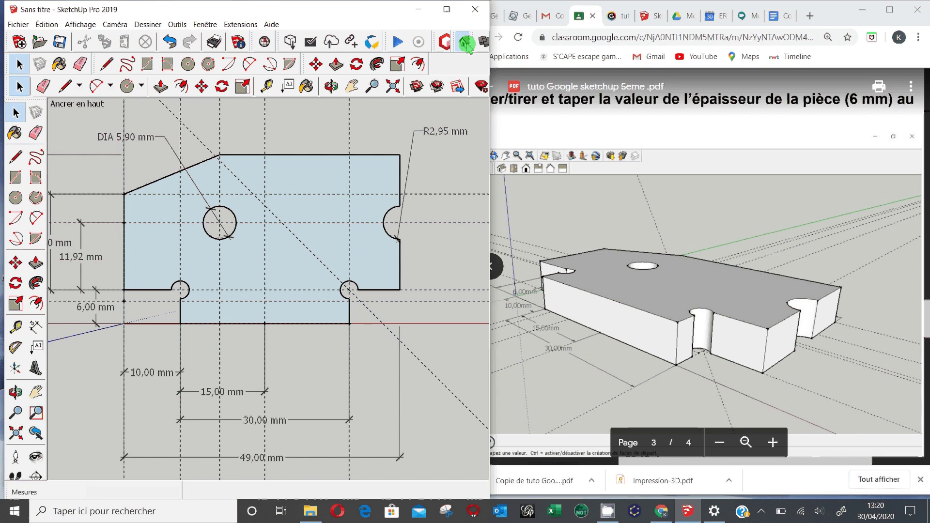
click(36, 264)
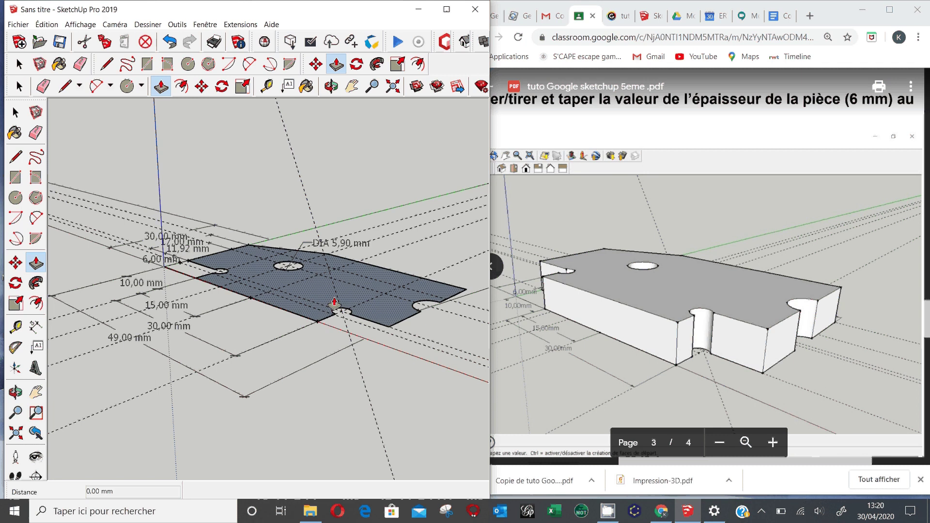
drag(334, 303, 322, 273)
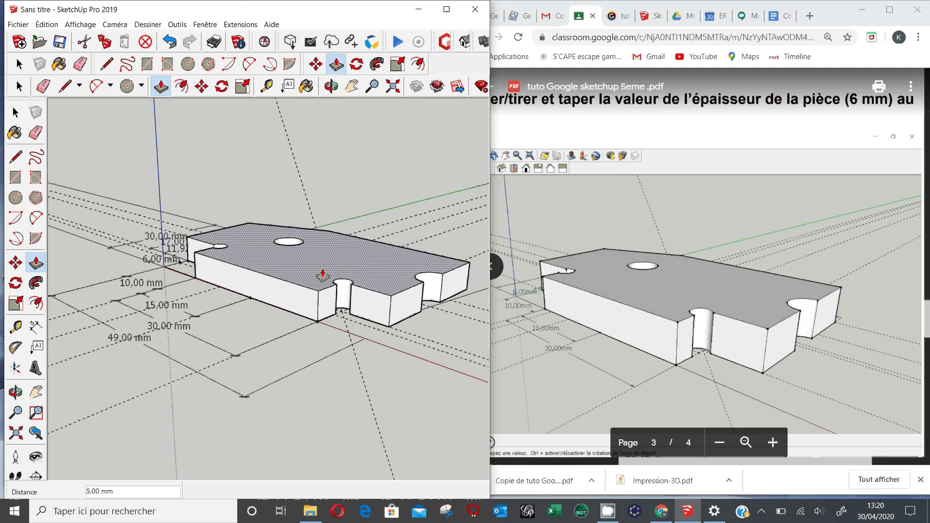
text(6)
key(Return)
click(20, 85)
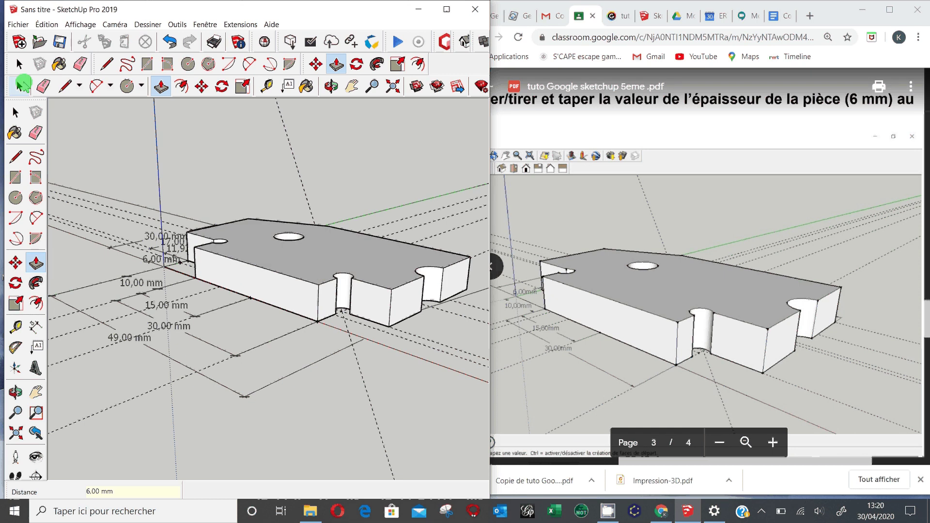
Select all of the extruded plate's connected geometry and make it a group.
click(336, 271)
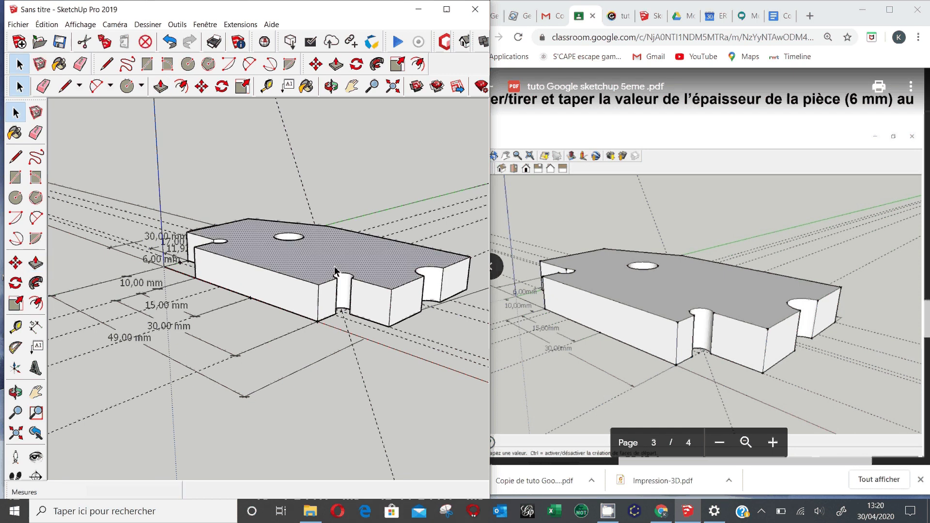
triple_click(293, 265)
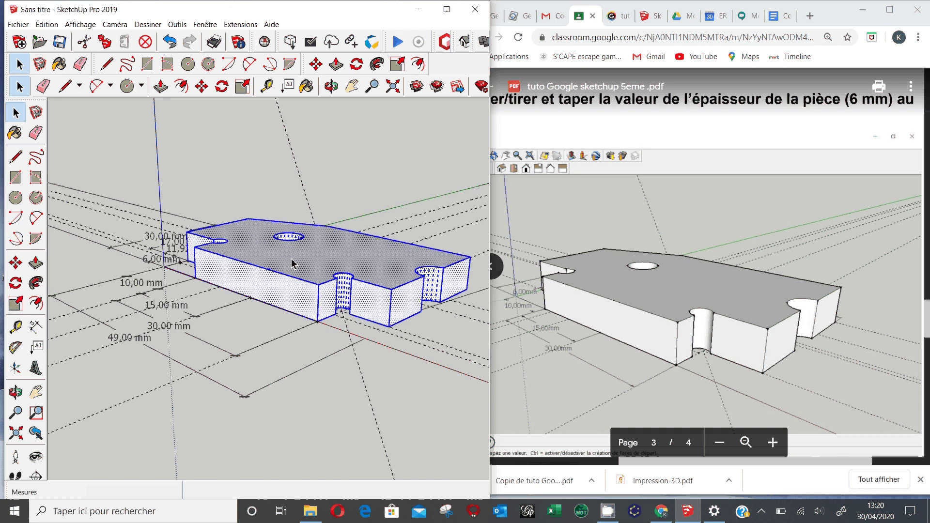
click(285, 318)
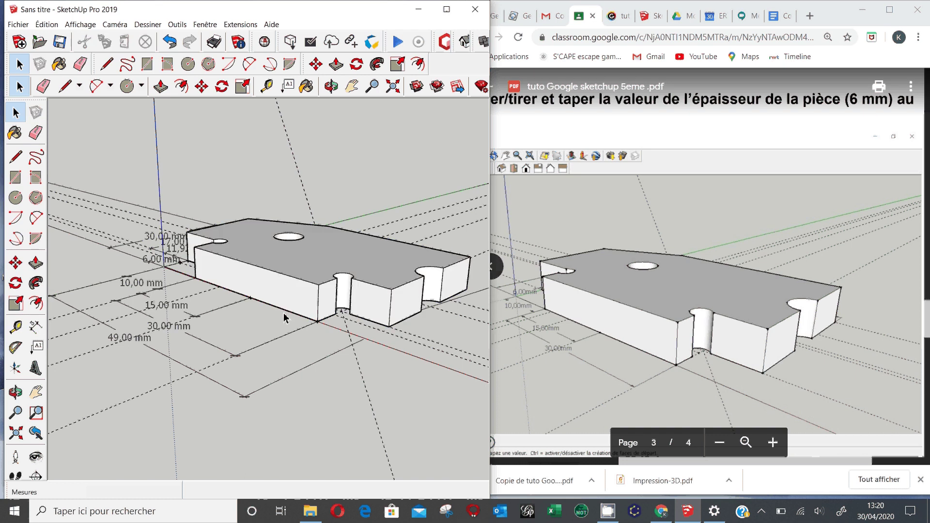
triple_click(300, 268)
right_click(299, 267)
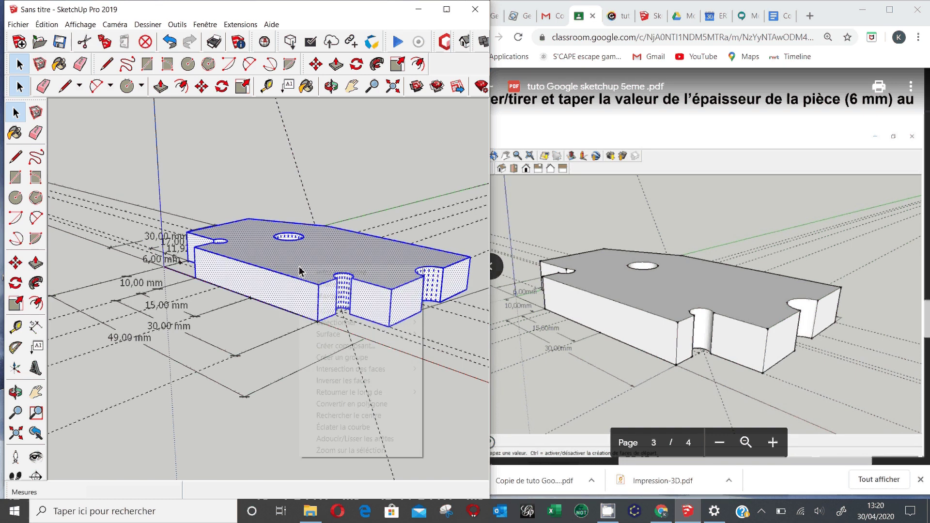
click(367, 360)
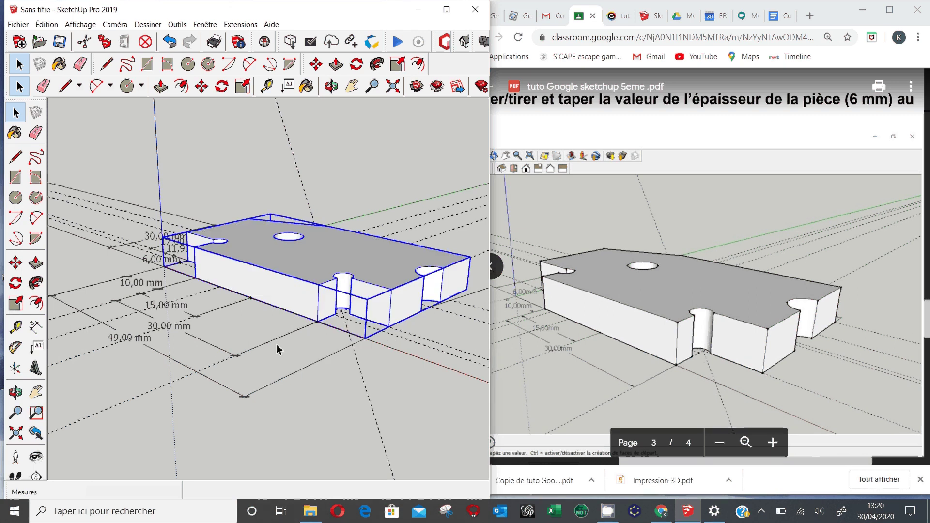
Copy the grouped plate and paste the duplicate up and to the left of the original in top view.
click(450, 18)
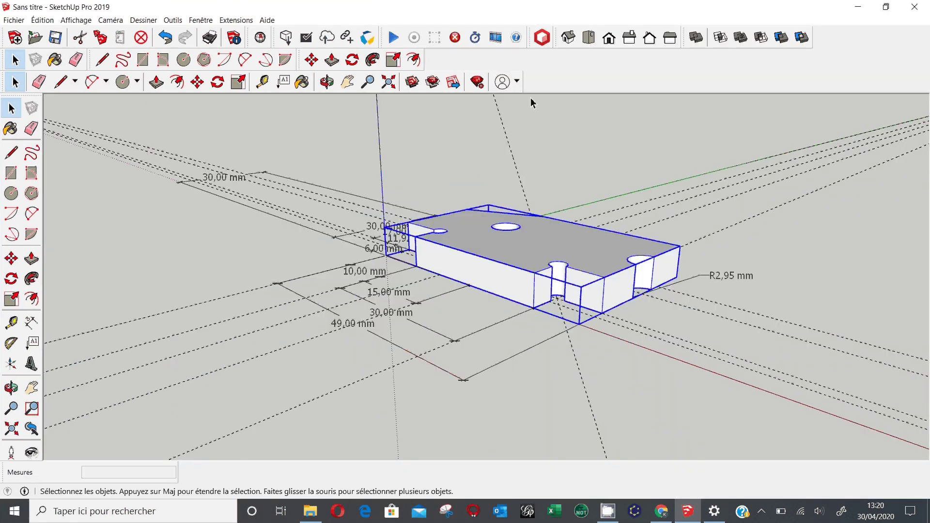
click(589, 38)
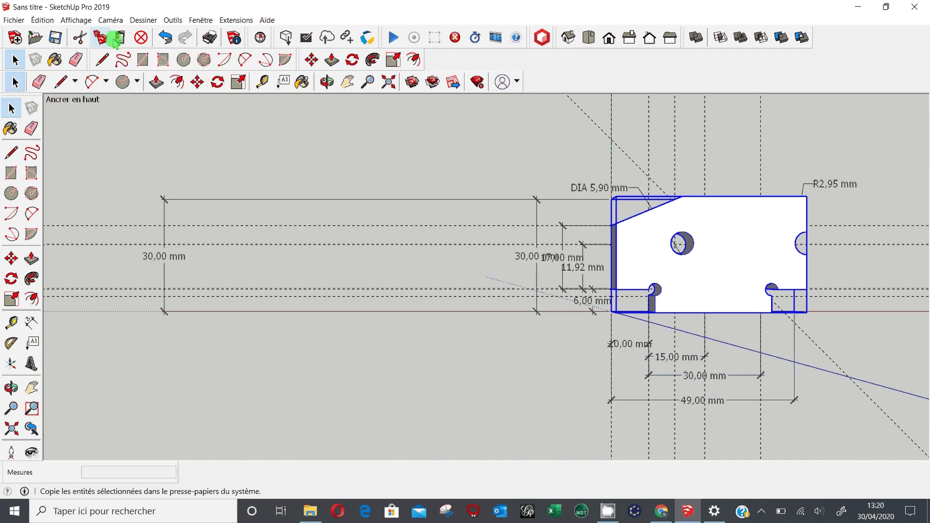
click(115, 39)
click(120, 37)
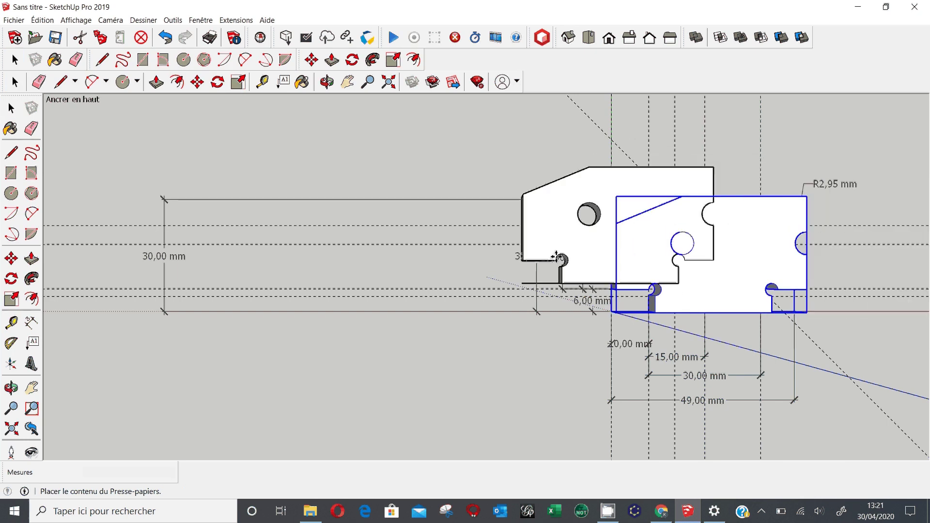
click(397, 219)
Move the pasted plate about 99 mm in the isometric view to the original's notched right end.
key(m)
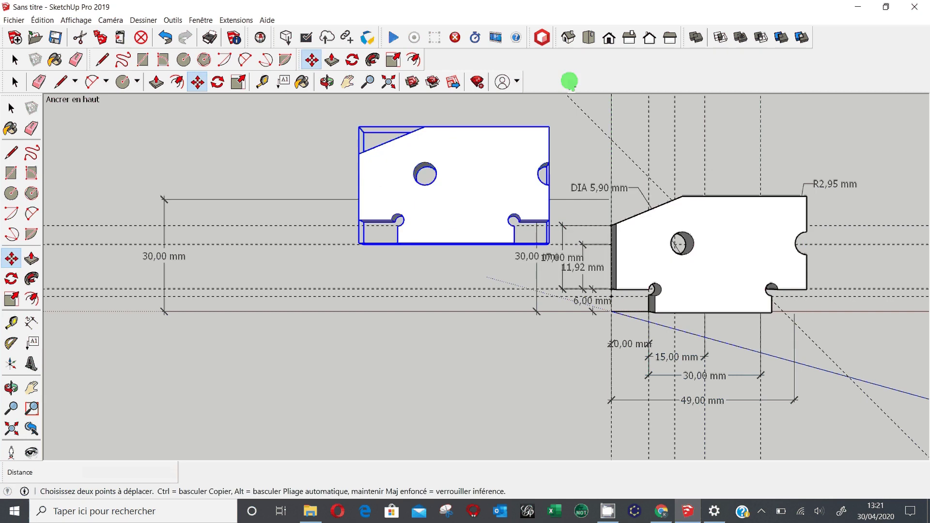
click(568, 37)
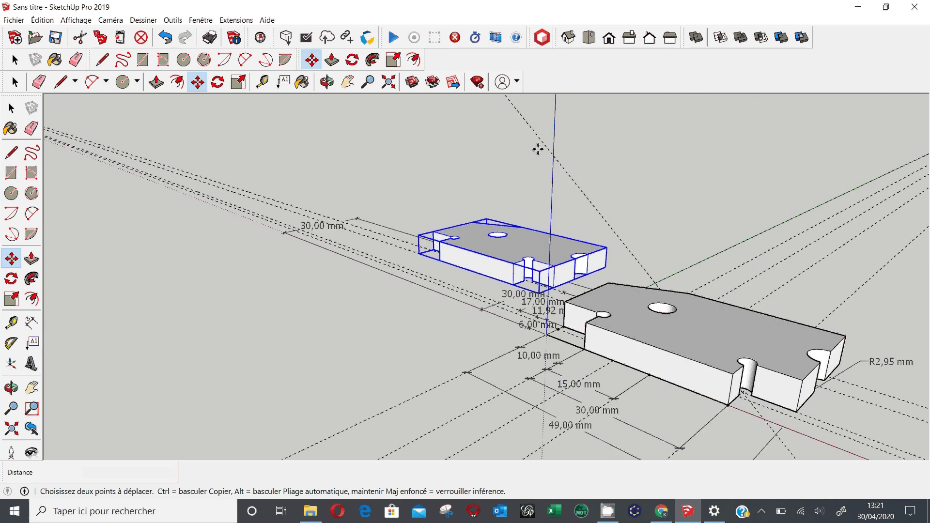
click(499, 239)
Flip the copied plate over around its front face's centre so it mirrors the original end for end.
click(349, 88)
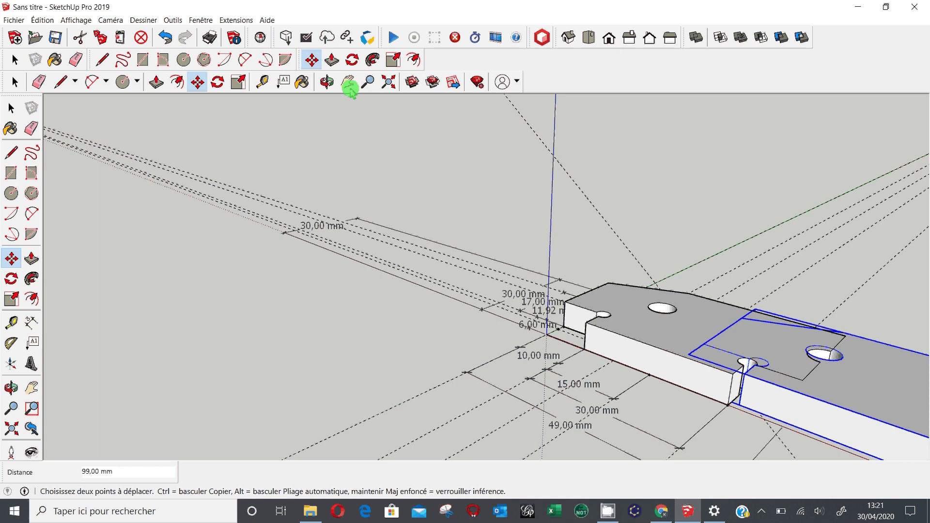
drag(292, 386, 180, 272)
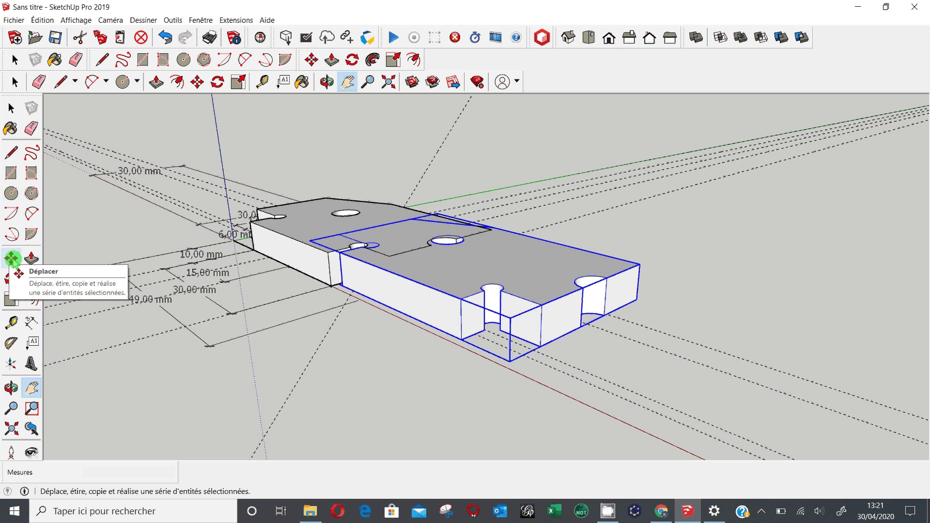
click(12, 259)
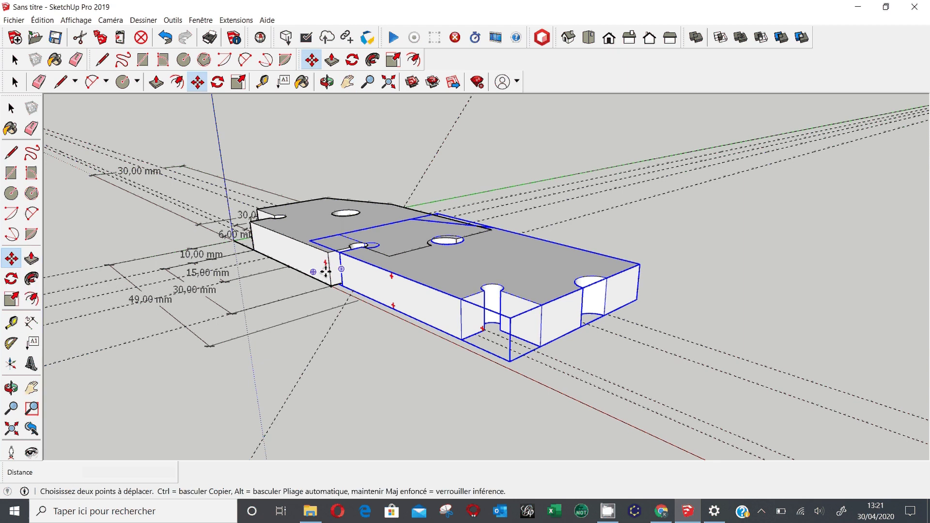
mouse_move(394, 307)
click(328, 265)
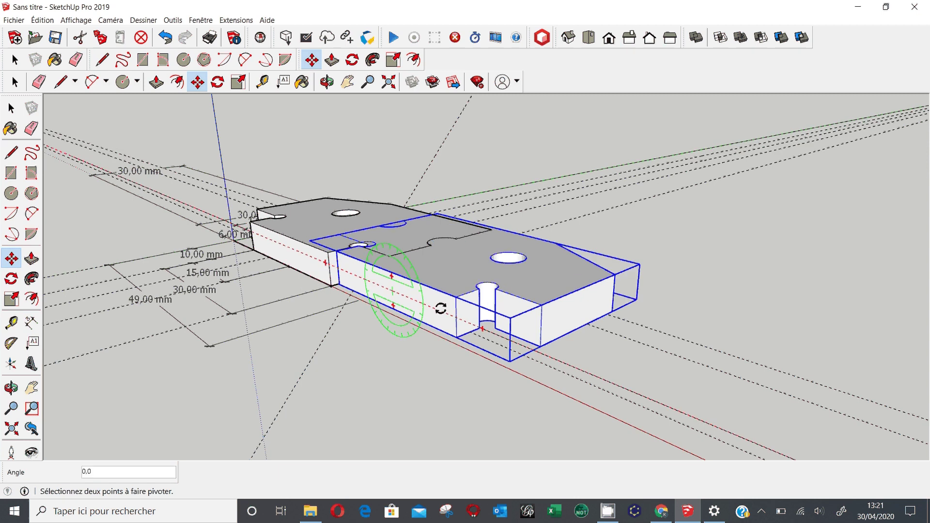
click(441, 308)
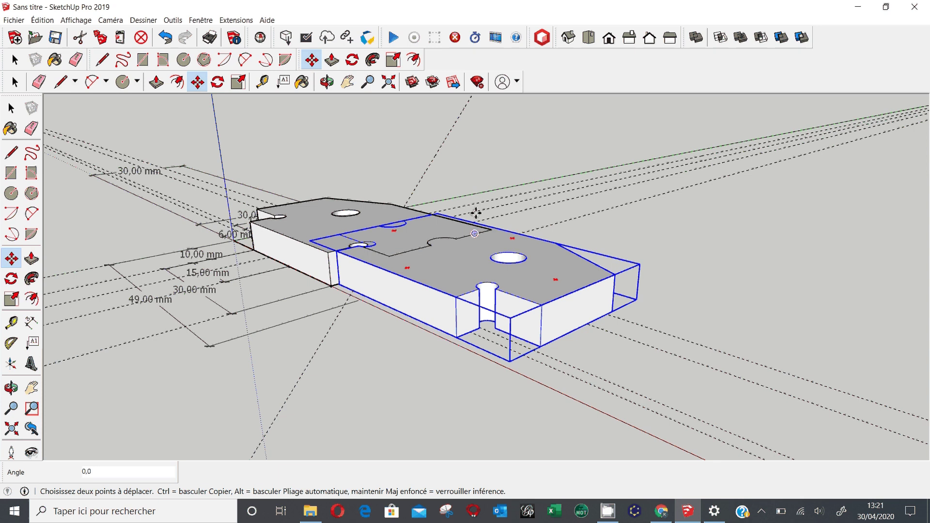
Move the flipped copy about 20 mm to the right in top view, clear of the original plate.
click(589, 47)
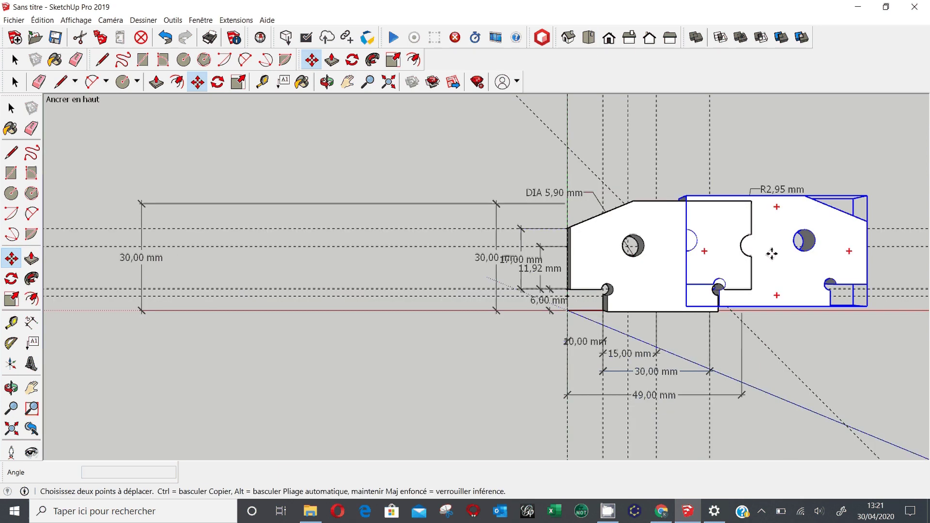
click(772, 254)
click(841, 260)
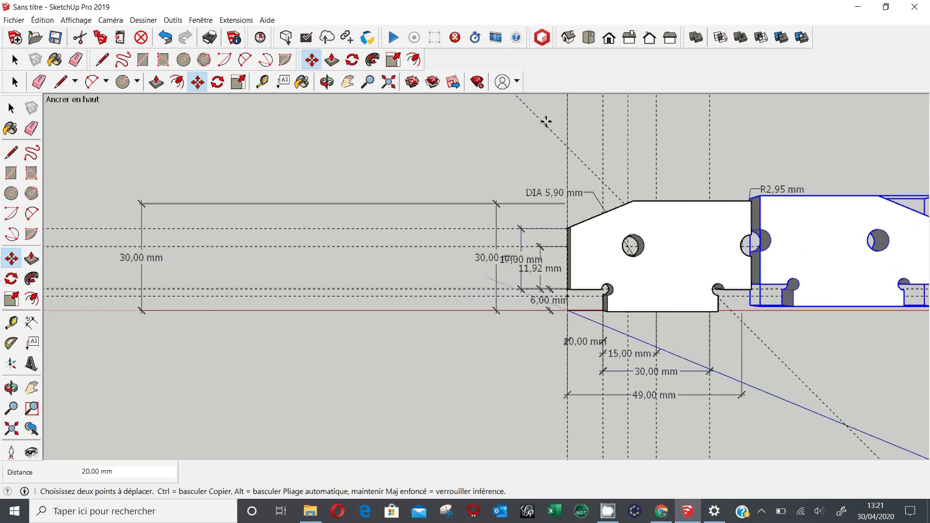
Move the mirrored plate about 3 mm in top view to join the original's right edge and align their half-holes, then deselect it.
click(33, 389)
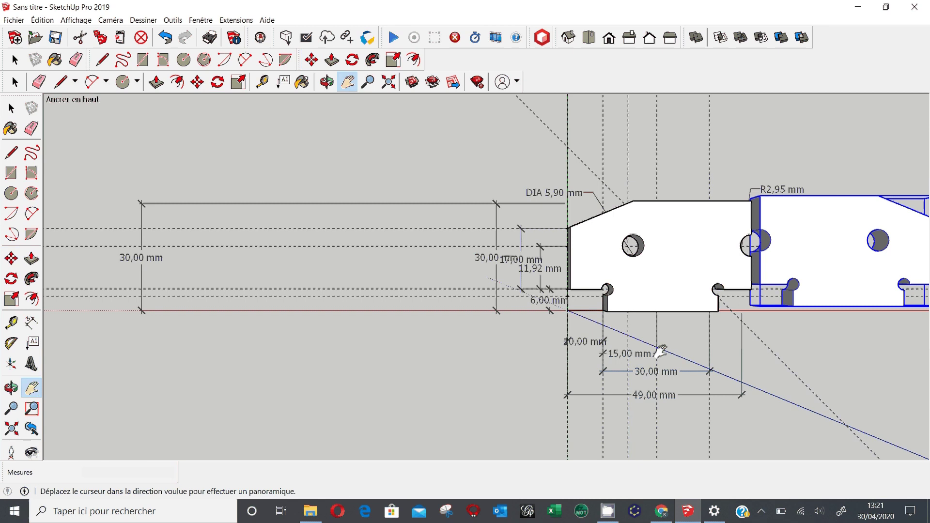
mouse_move(654, 351)
mouse_down()
mouse_move(301, 315)
mouse_move(420, 343)
mouse_up()
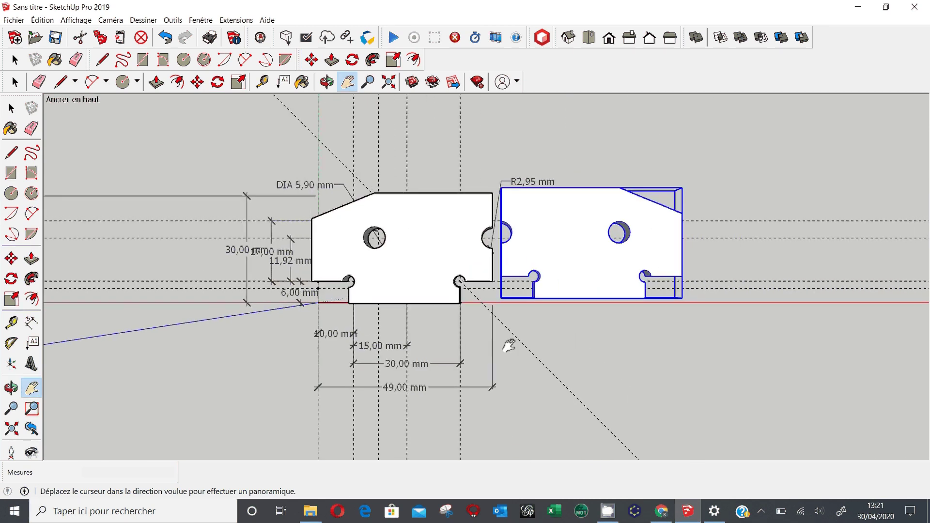
scroll(511, 344, up, 2)
scroll(511, 344, up, 1)
mouse_move(485, 319)
mouse_down()
mouse_move(477, 381)
mouse_move(509, 416)
mouse_up()
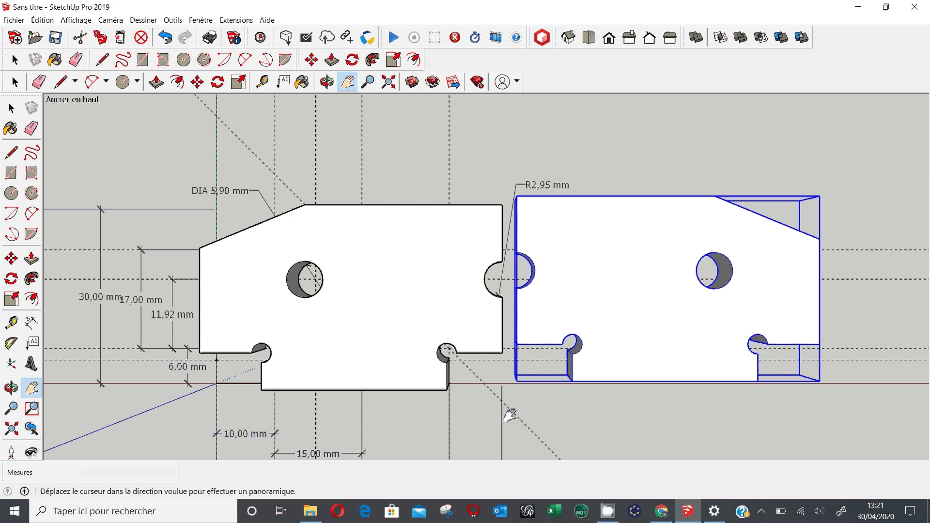
click(12, 262)
click(631, 281)
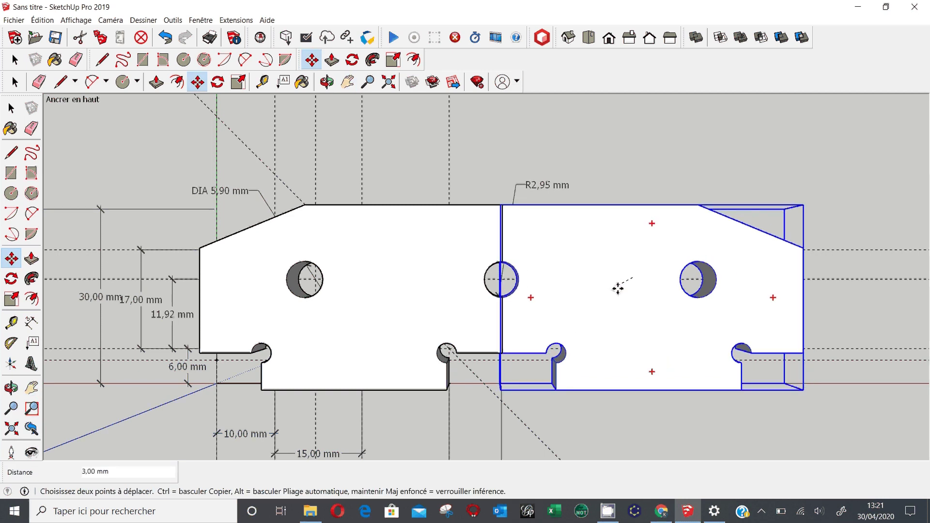
click(618, 288)
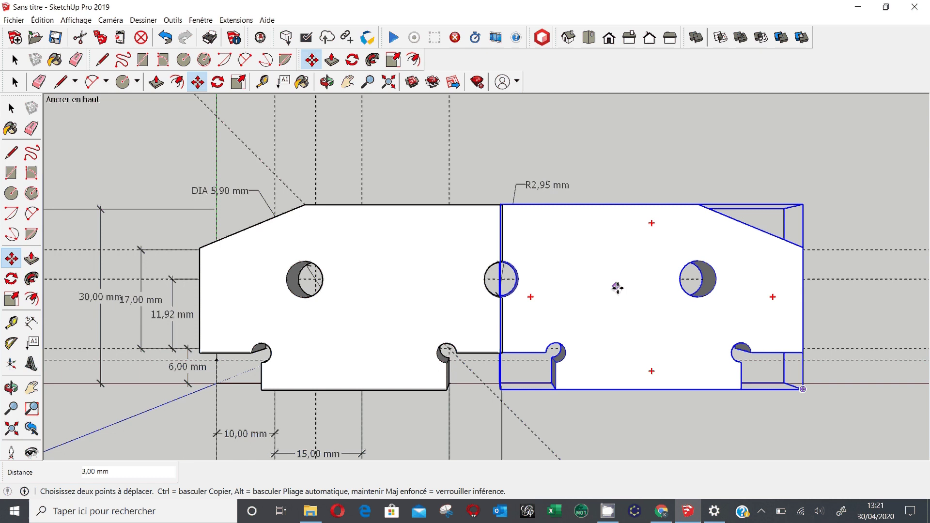
key(space)
click(366, 155)
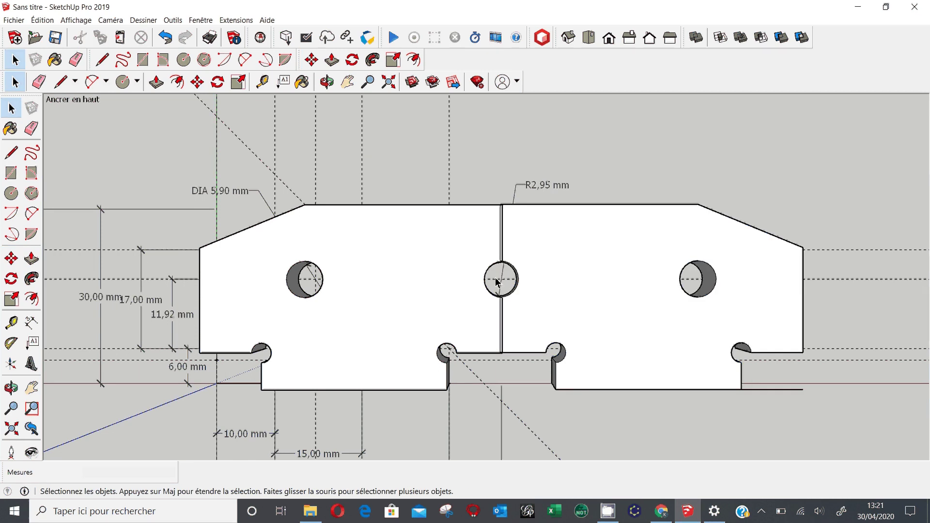
Examine the joint and the shared centre hole between the two plates from top, front, back and orbited views.
scroll(497, 280, up, 3)
scroll(526, 289, down, 3)
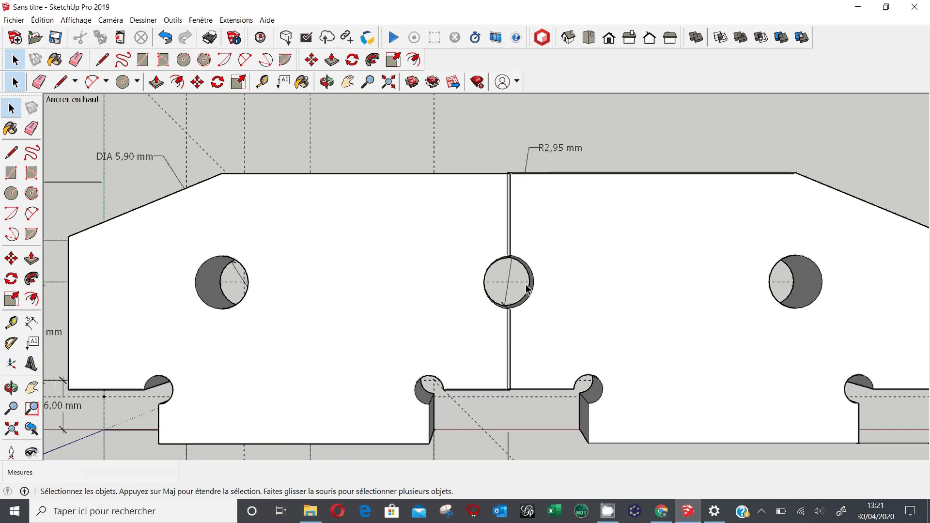
scroll(526, 289, up, 2)
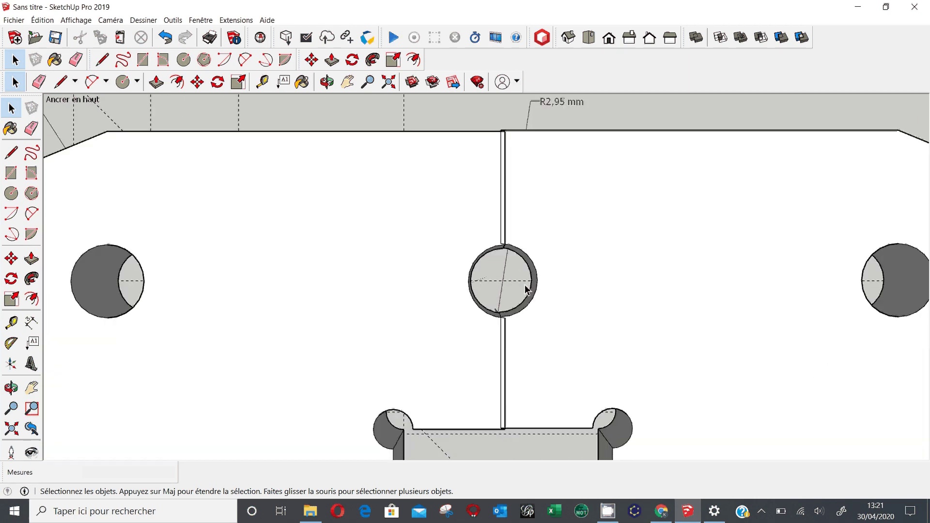
scroll(528, 290, down, 1)
click(569, 39)
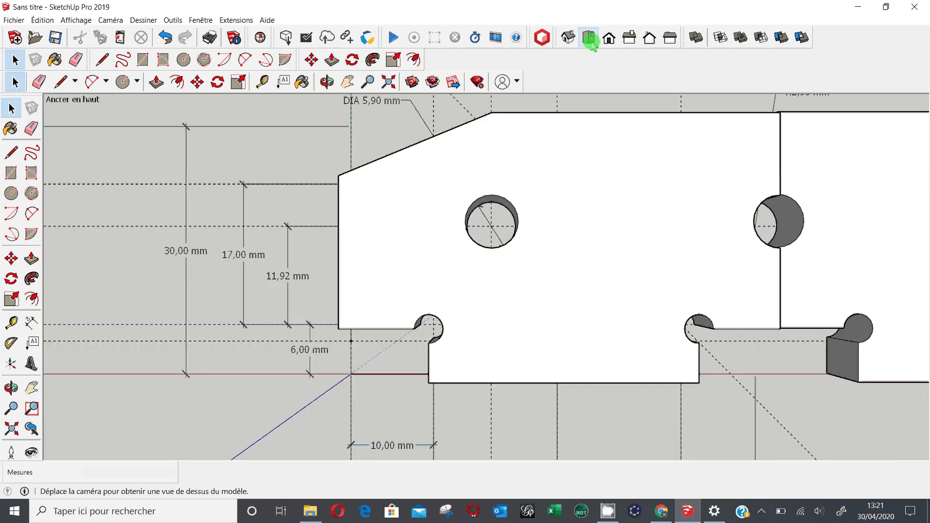
click(612, 39)
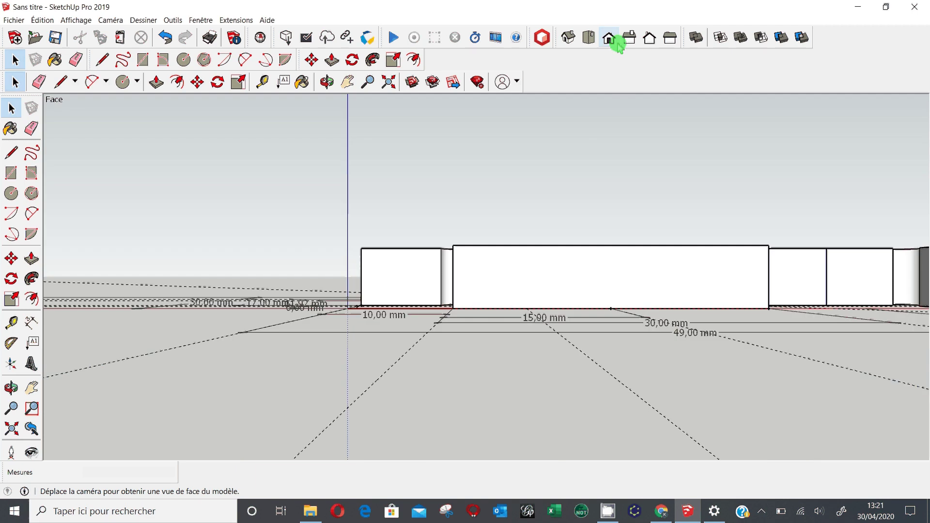
click(649, 40)
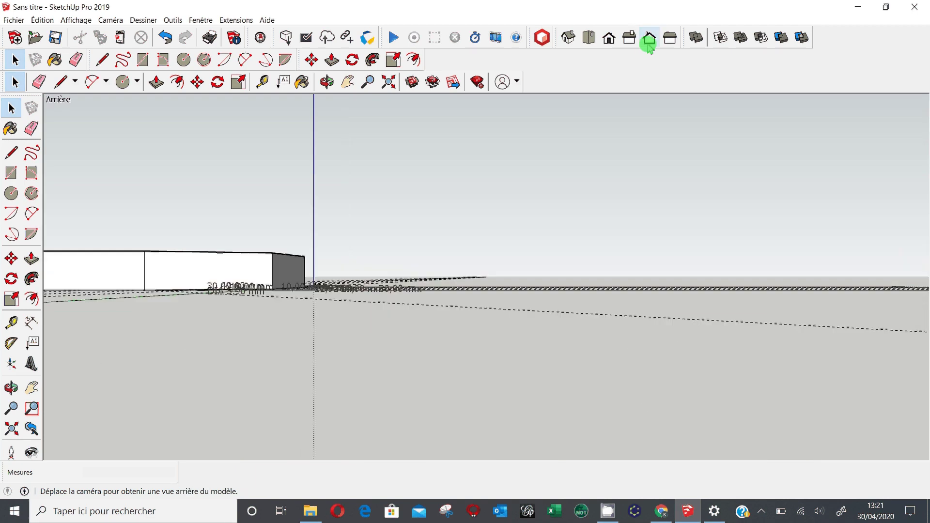
click(622, 38)
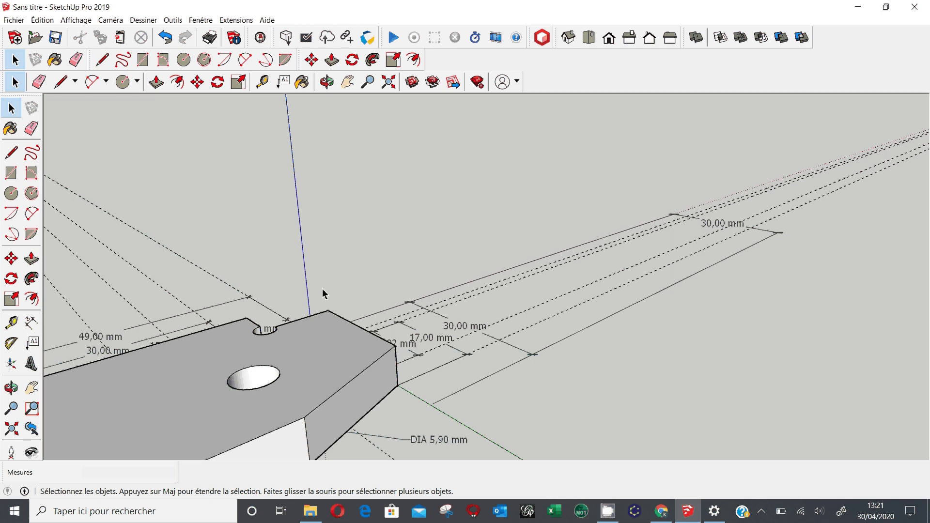
scroll(324, 293, down, 3)
click(11, 387)
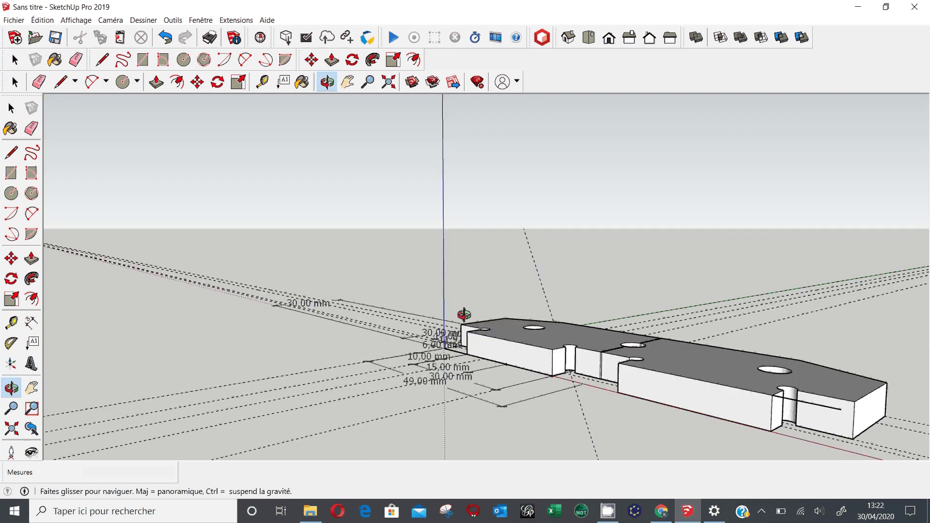
drag(463, 315, 300, 284)
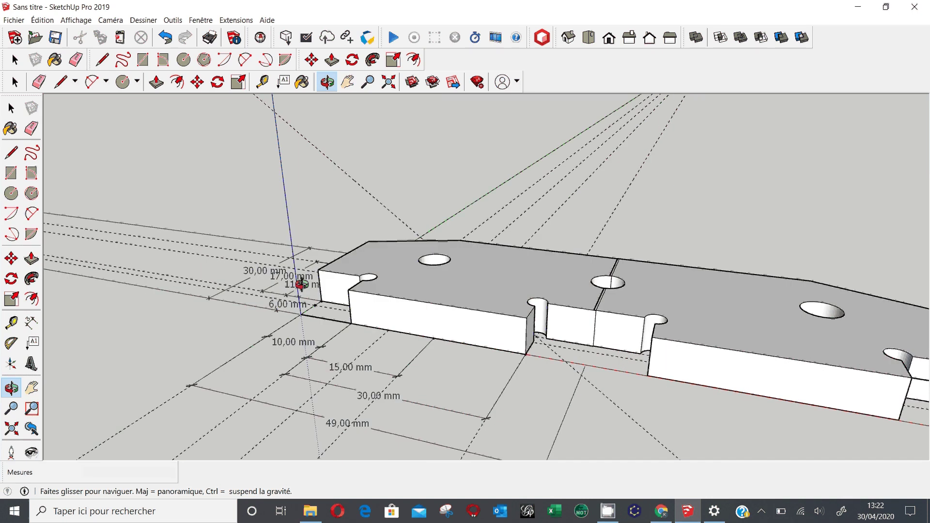
Move the mirrored plate about 1 mm in top view to realign it with the original plate's adjoining edge.
click(15, 263)
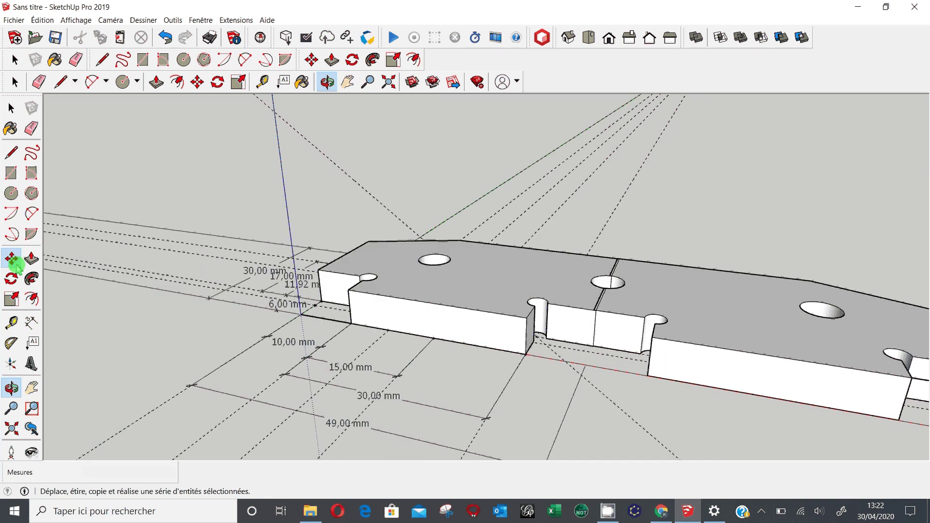
click(646, 310)
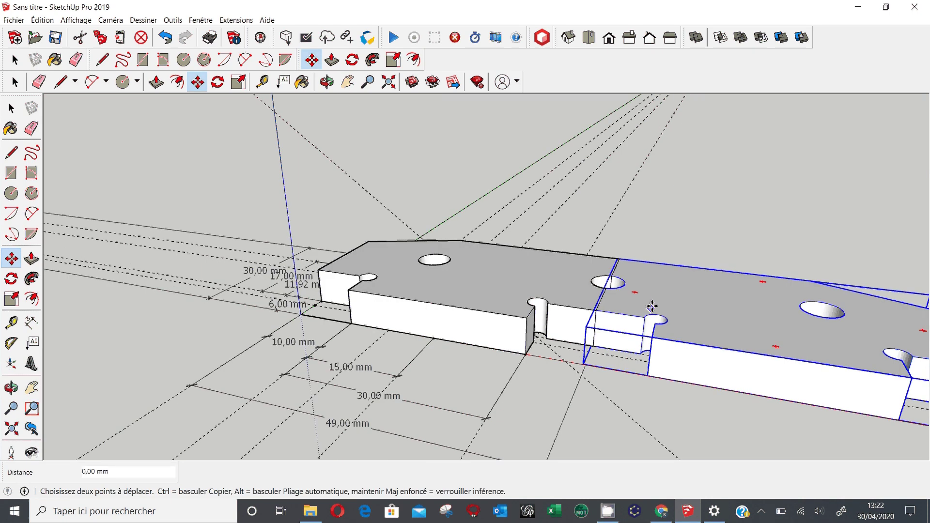
key(Escape)
click(596, 41)
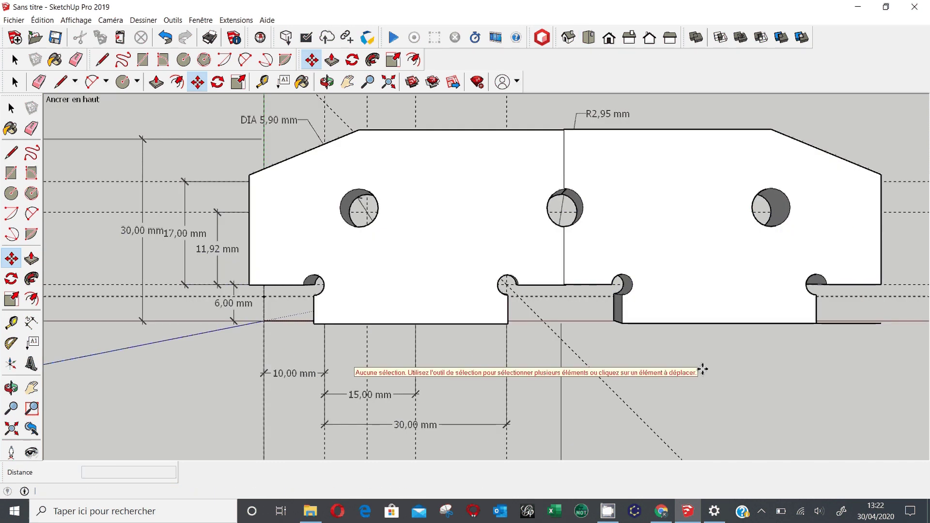
scroll(610, 252, up, 3)
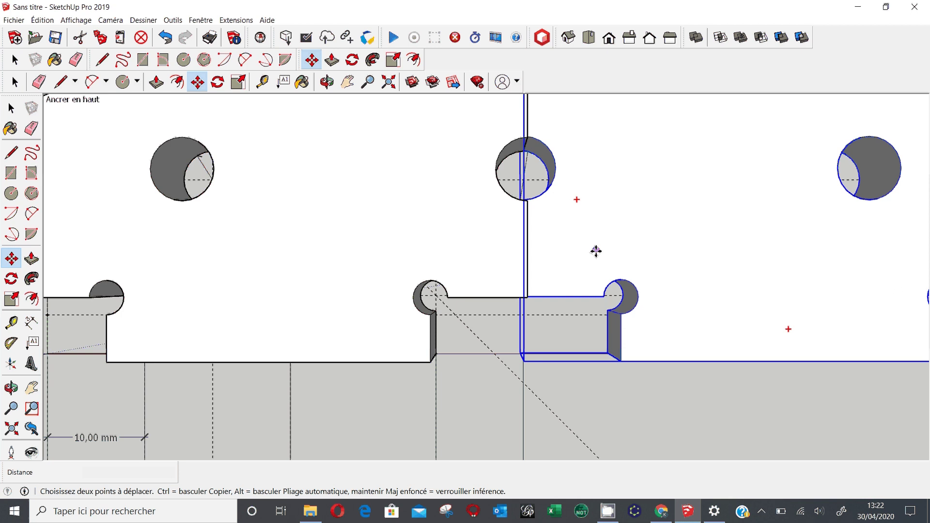
scroll(562, 241, up, 3)
click(580, 232)
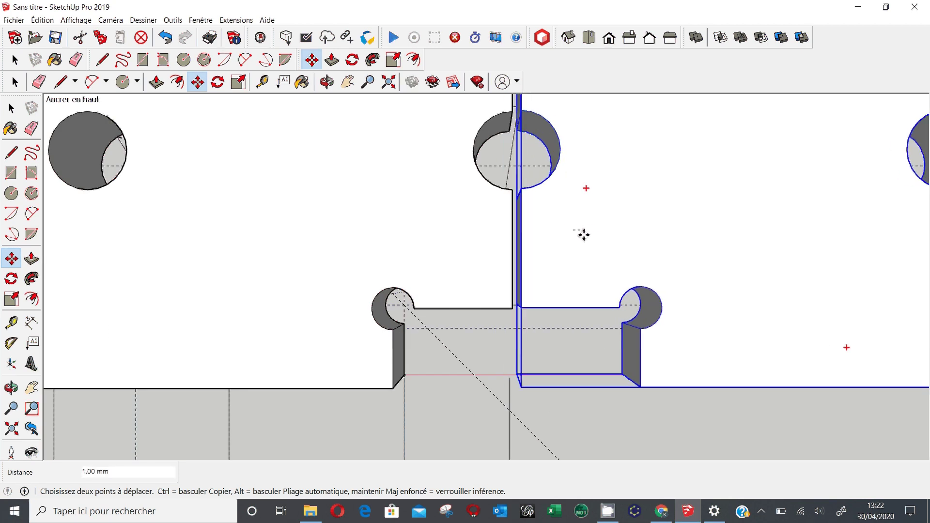
scroll(582, 255, up, 2)
scroll(539, 266, up, 2)
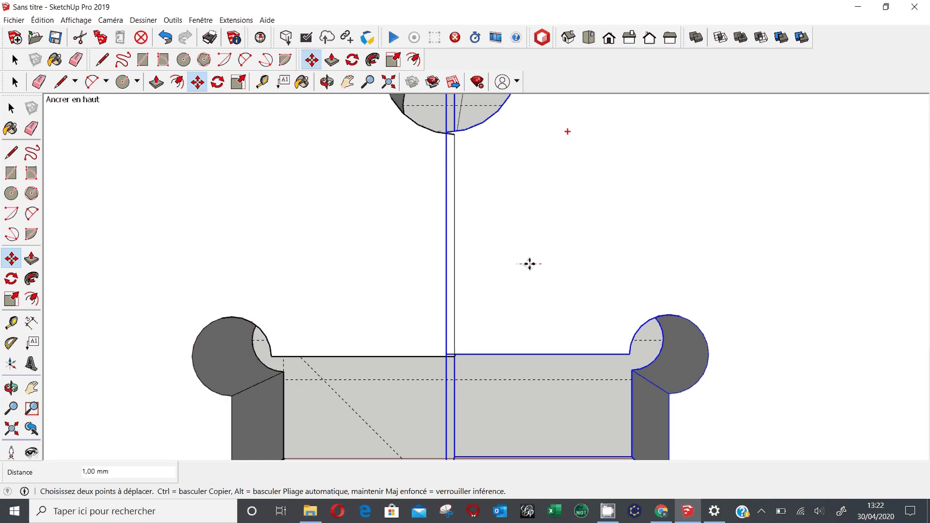
scroll(523, 266, up, 3)
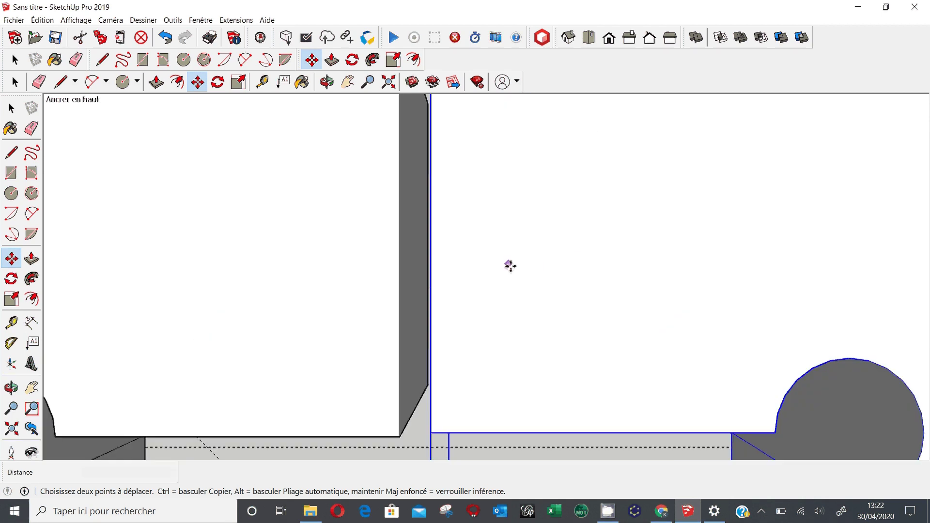
Readjust the mirrored plate in top view with two further moves of about 1 mm at the seam with the original.
click(475, 280)
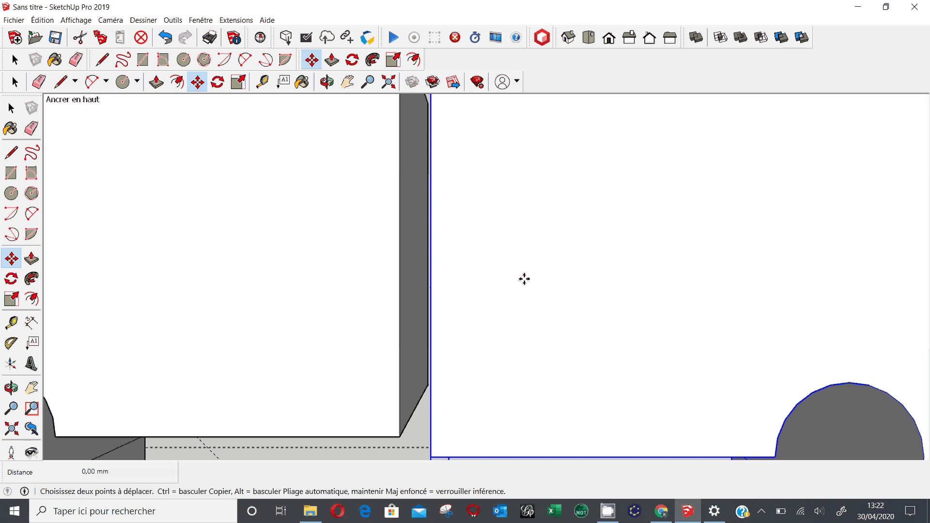
key(Escape)
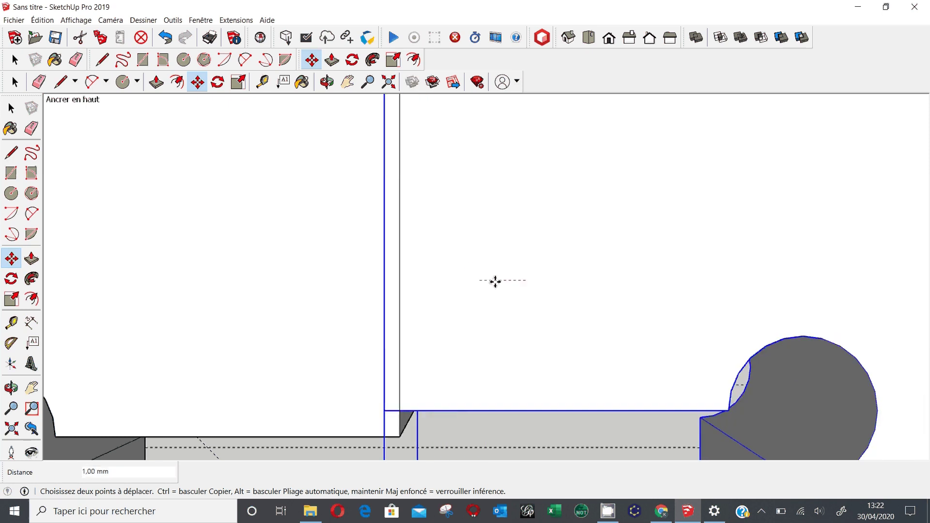
click(502, 283)
scroll(485, 286, up, 2)
scroll(485, 286, down, 3)
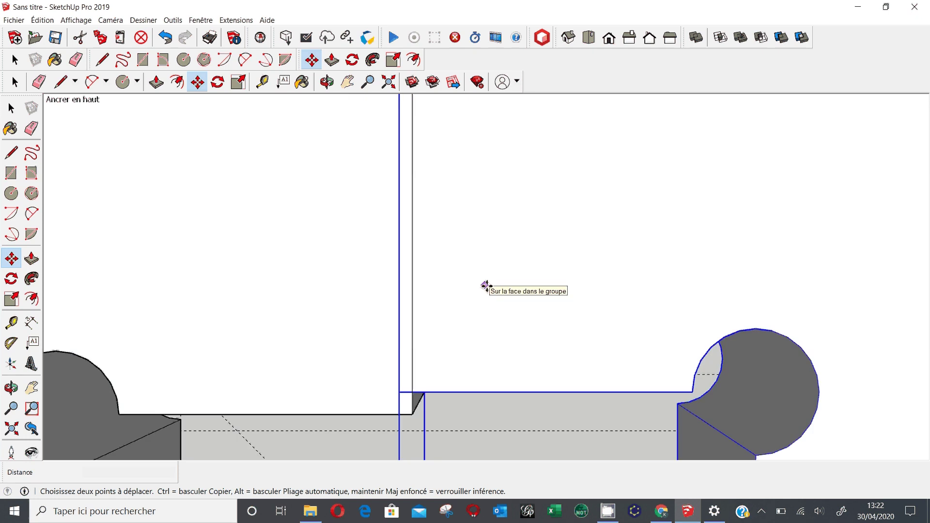
scroll(486, 285, down, 2)
click(468, 279)
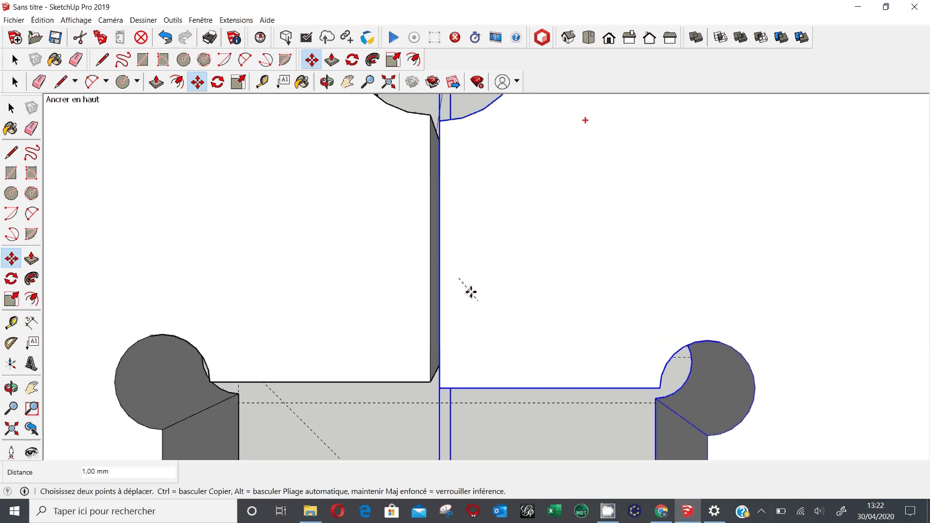
click(470, 291)
click(482, 365)
Examine the seam between the two plates up close from low front and raised orbited views.
scroll(472, 361, up, 1)
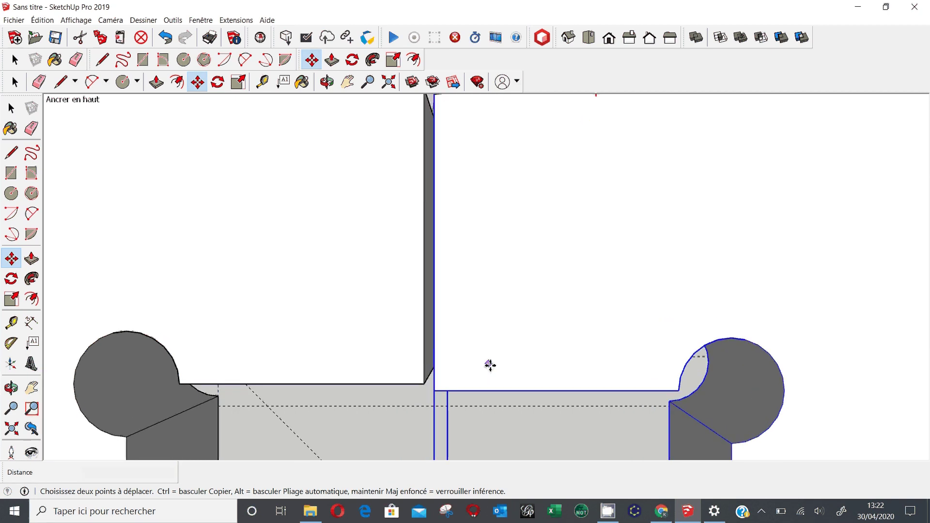
middle_drag(490, 365, 490, 236)
click(514, 238)
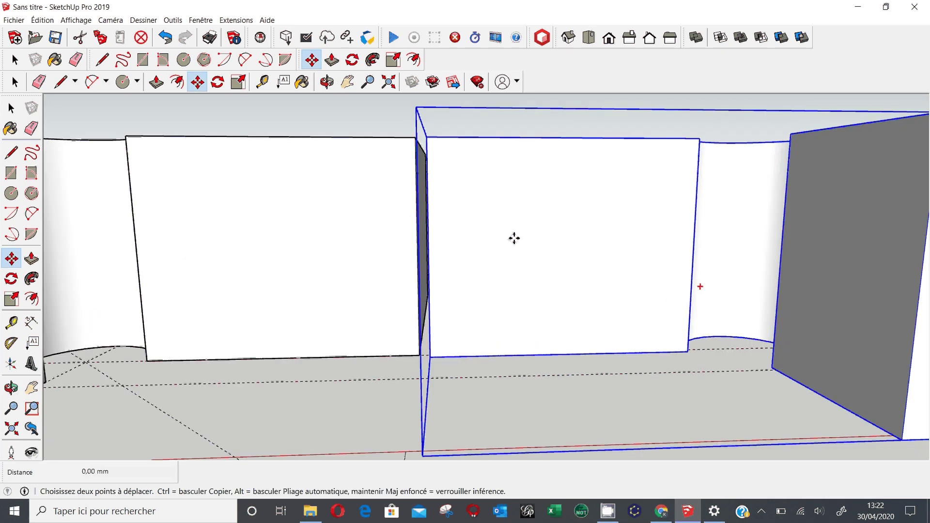
key(Escape)
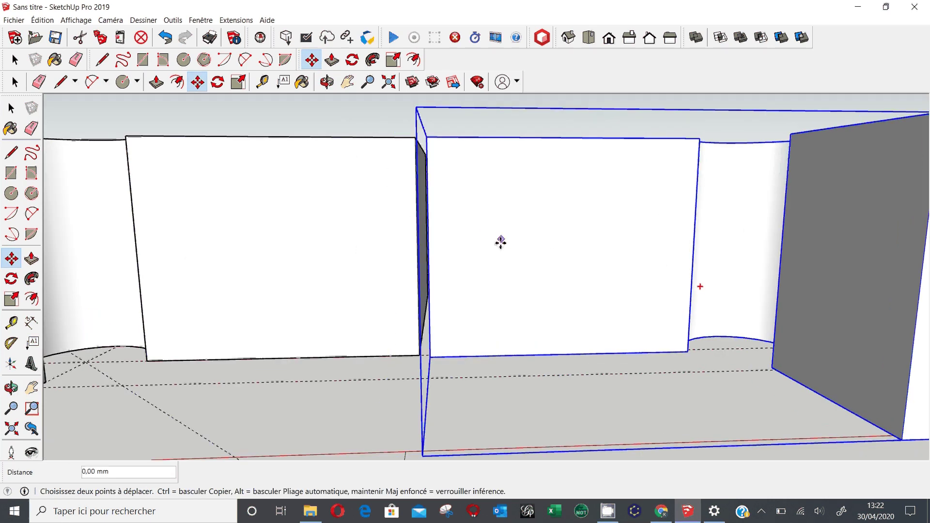
scroll(436, 279, up, 4)
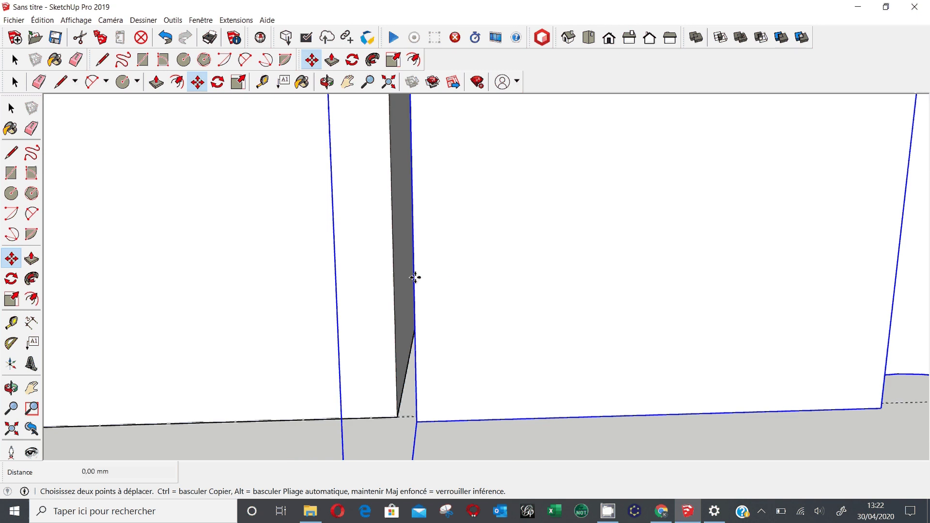
scroll(415, 278, up, 3)
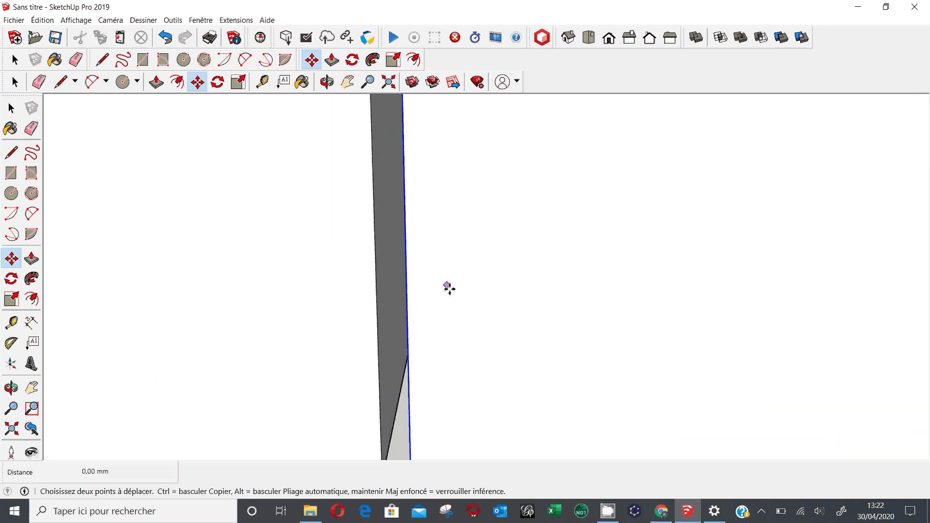
scroll(499, 291, down, 5)
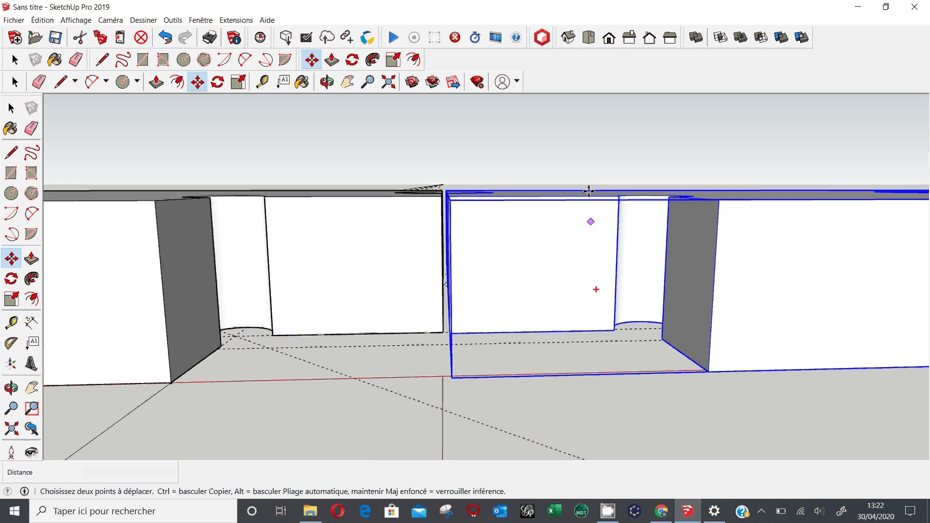
middle_drag(589, 191, 490, 255)
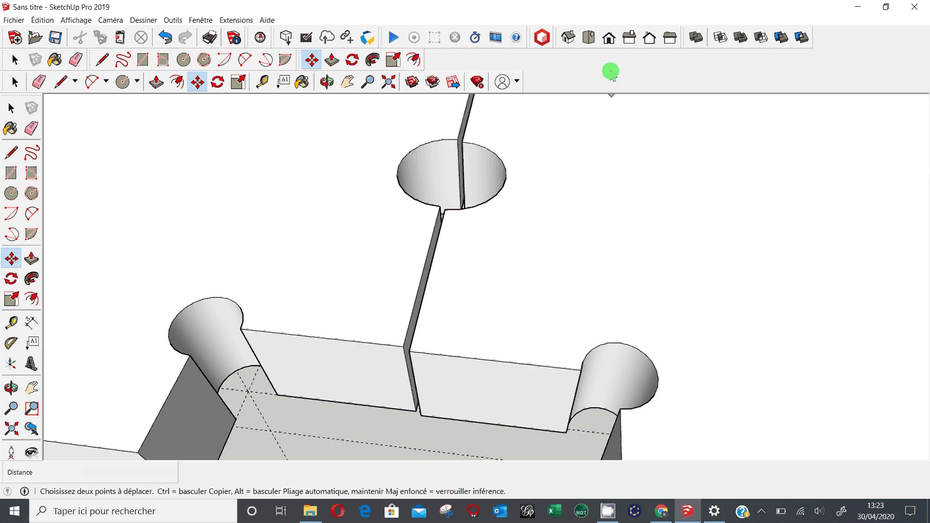
Check the alignment of the two plates in front, isometric and top views, centring both plates in the top view.
click(589, 38)
click(609, 38)
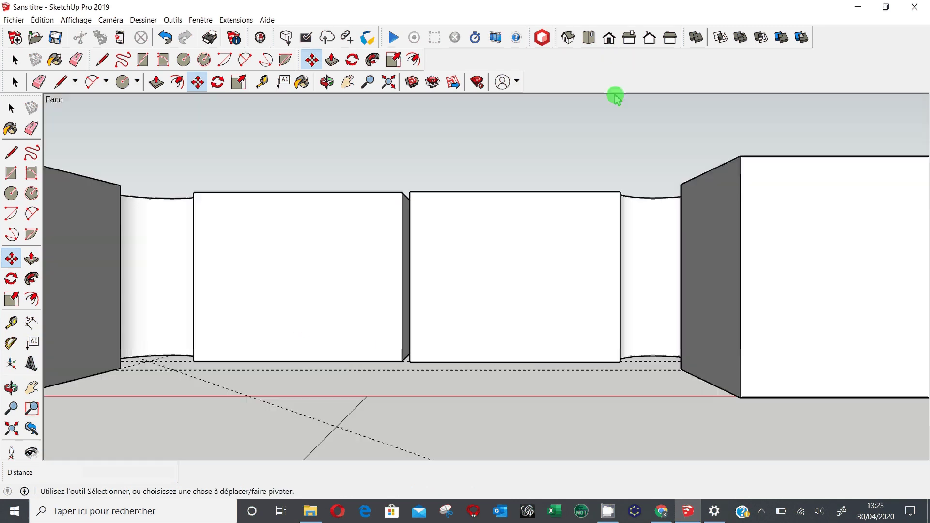
click(568, 38)
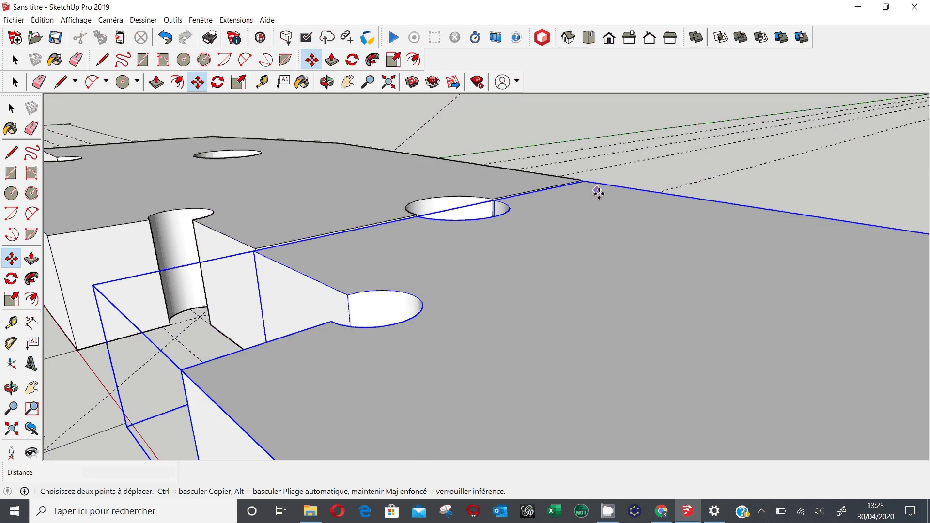
scroll(598, 193, down, 5)
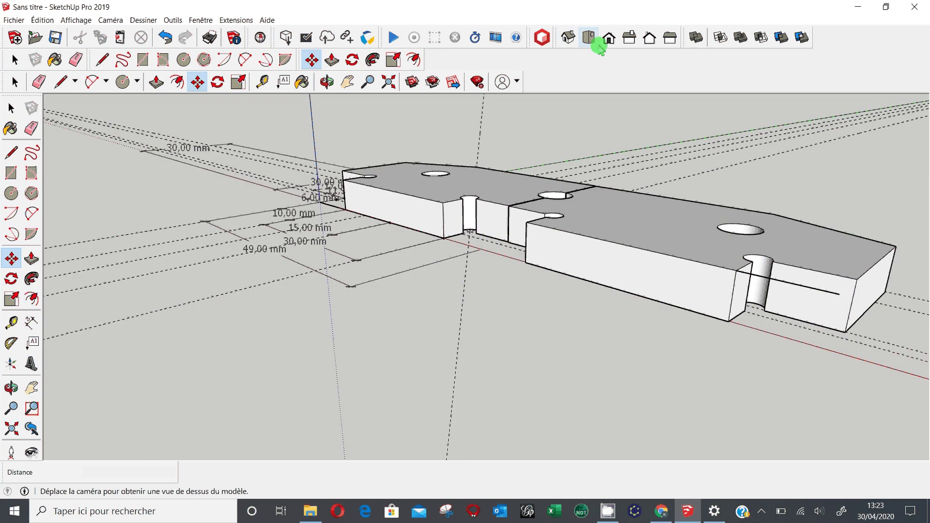
click(589, 37)
click(32, 388)
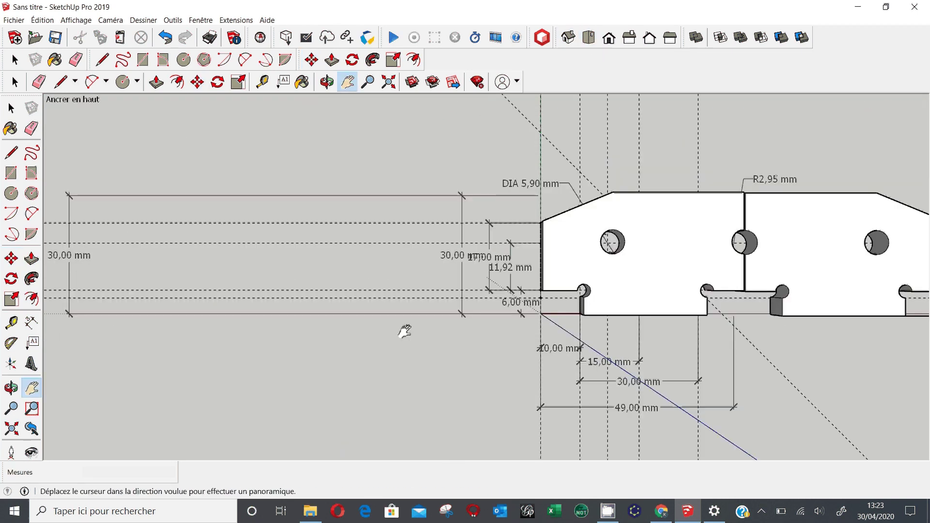
drag(720, 321, 504, 336)
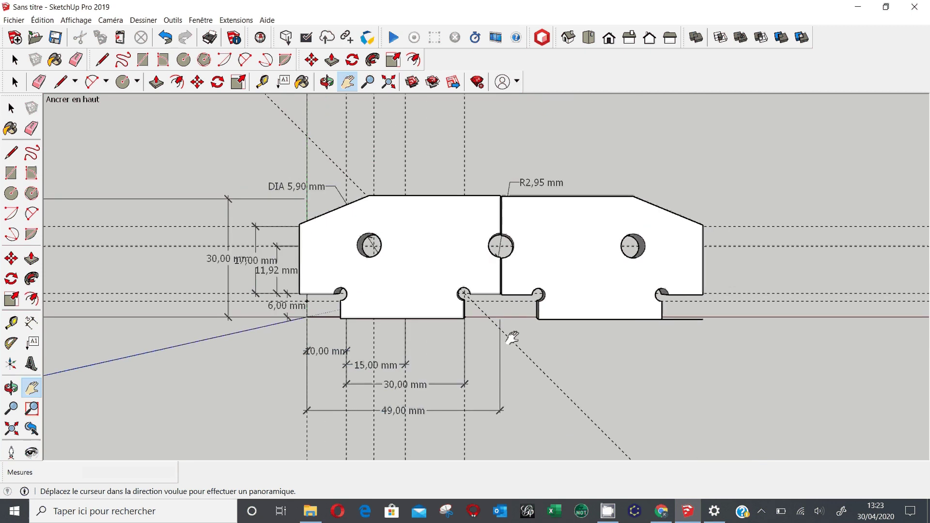
scroll(572, 325, up, 3)
scroll(571, 325, up, 1)
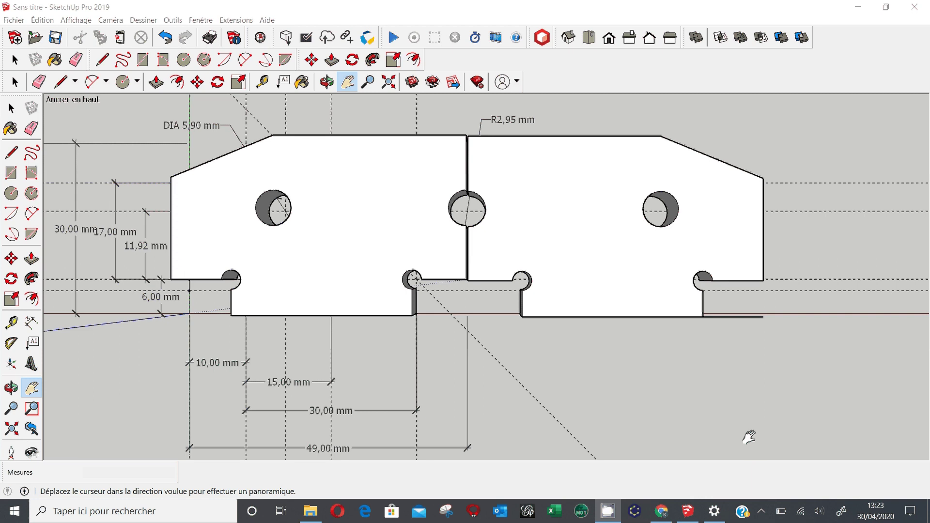
click(764, 515)
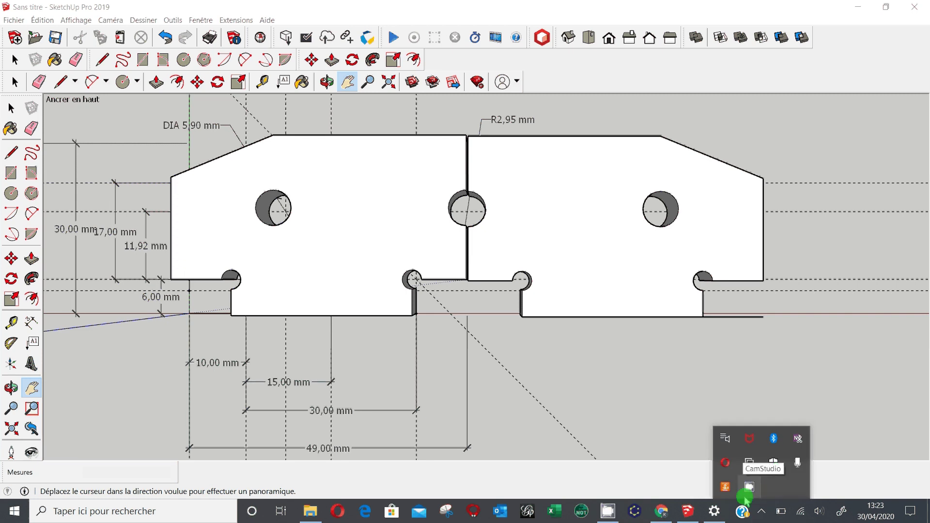
click(751, 489)
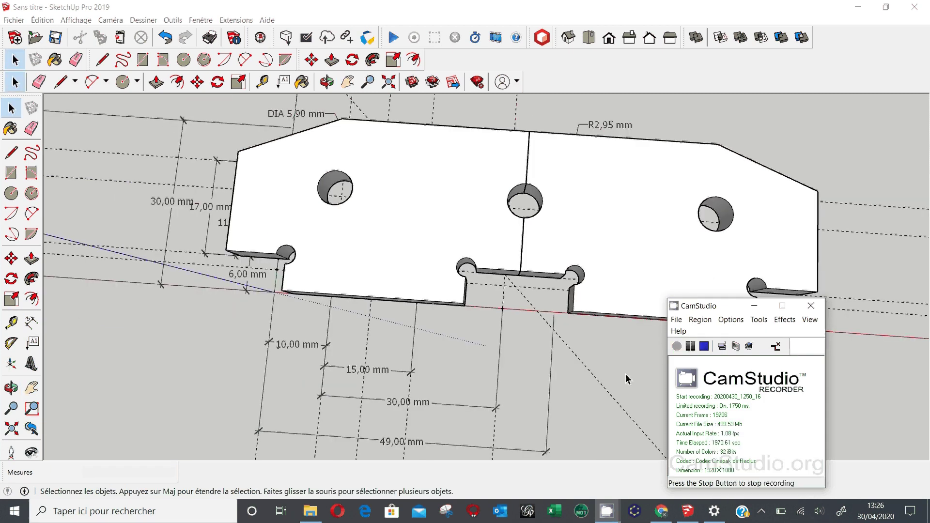
click(771, 318)
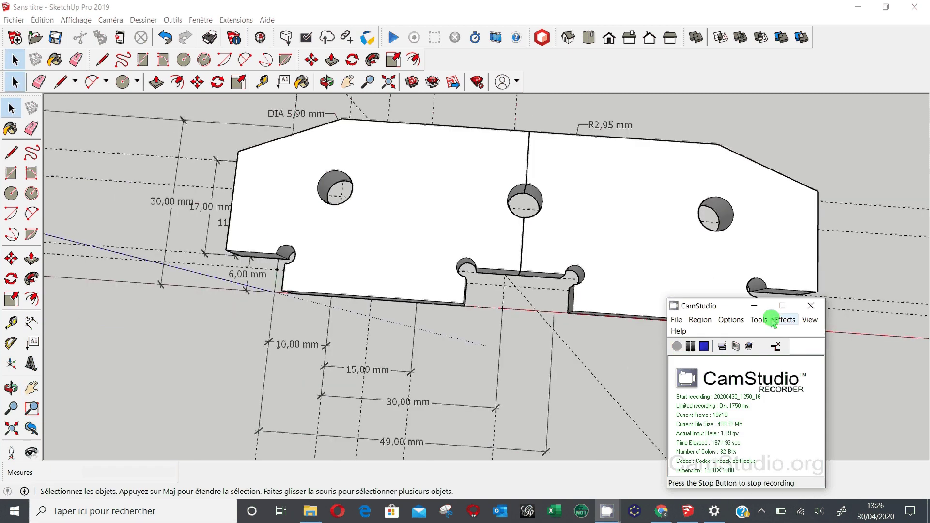
click(754, 306)
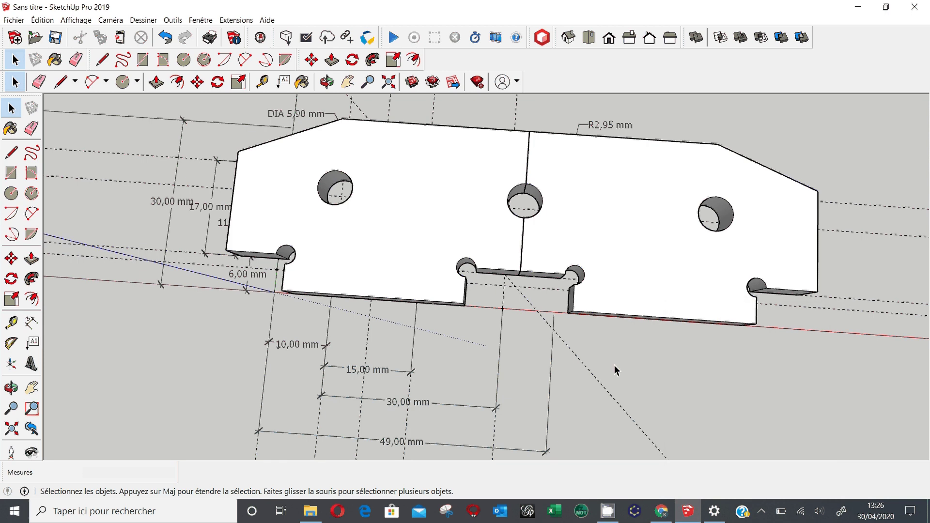
Select both the original and the mirrored plate and combine them into one group.
scroll(562, 286, up, 3)
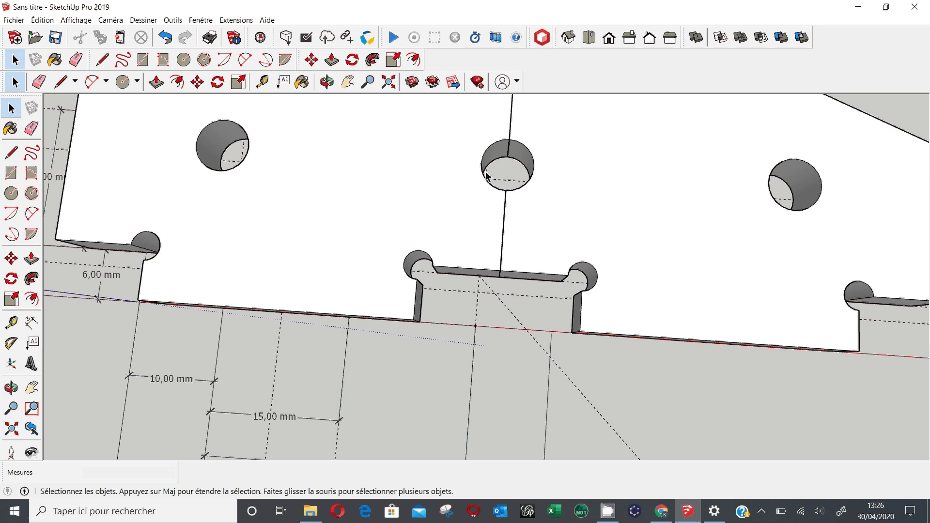
scroll(486, 176, down, 2)
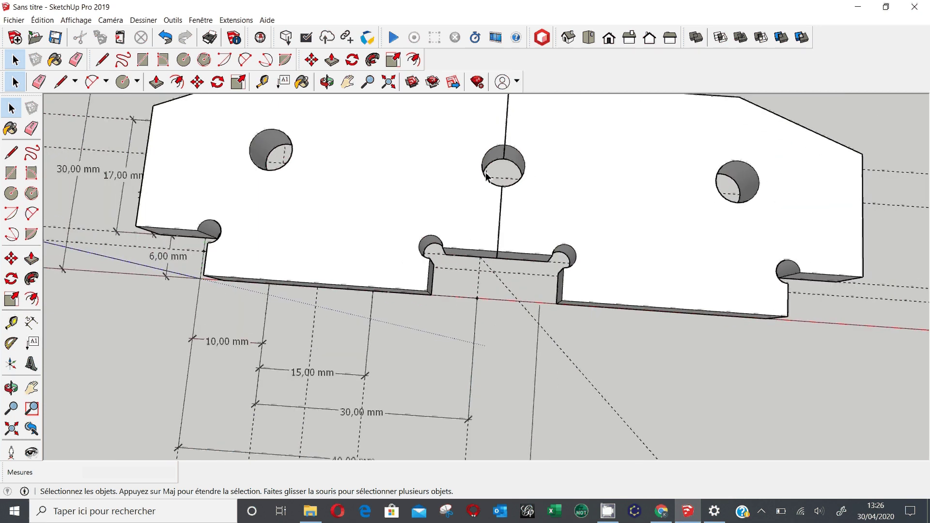
scroll(486, 176, down, 3)
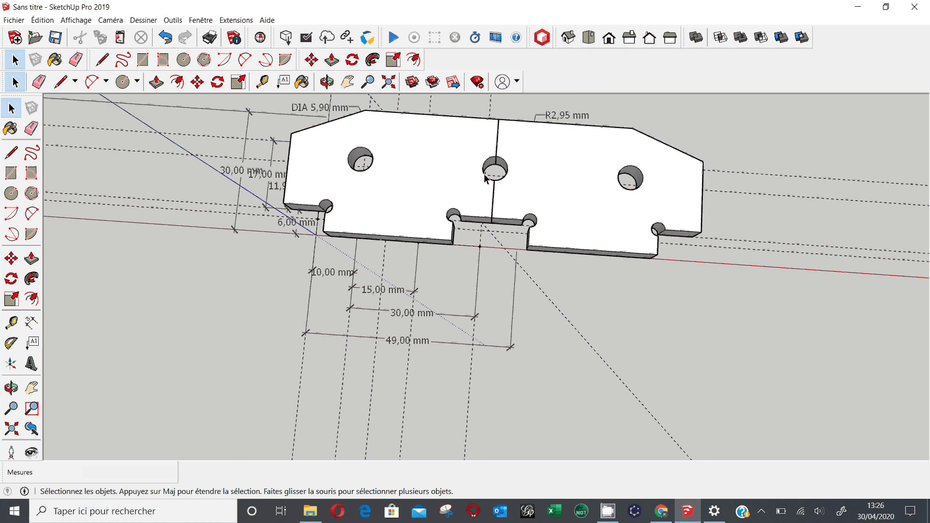
click(461, 176)
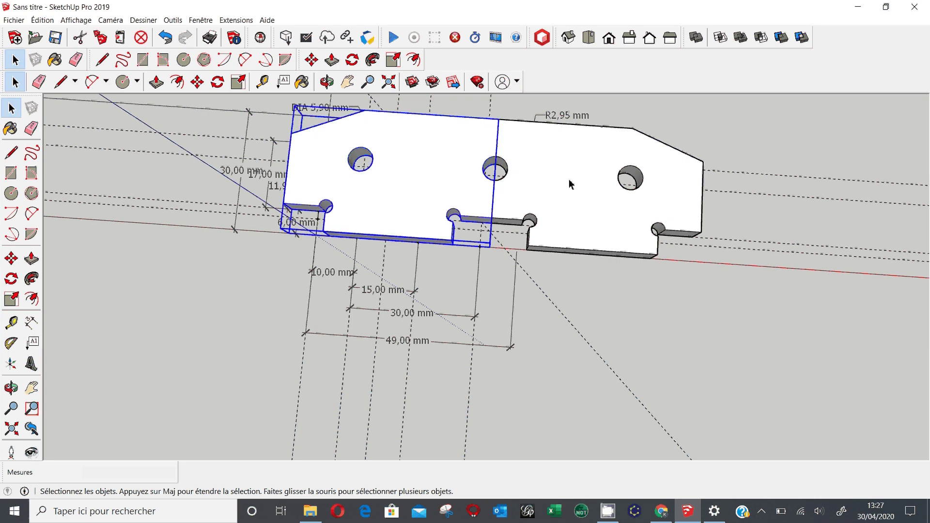
click(569, 183)
click(461, 182)
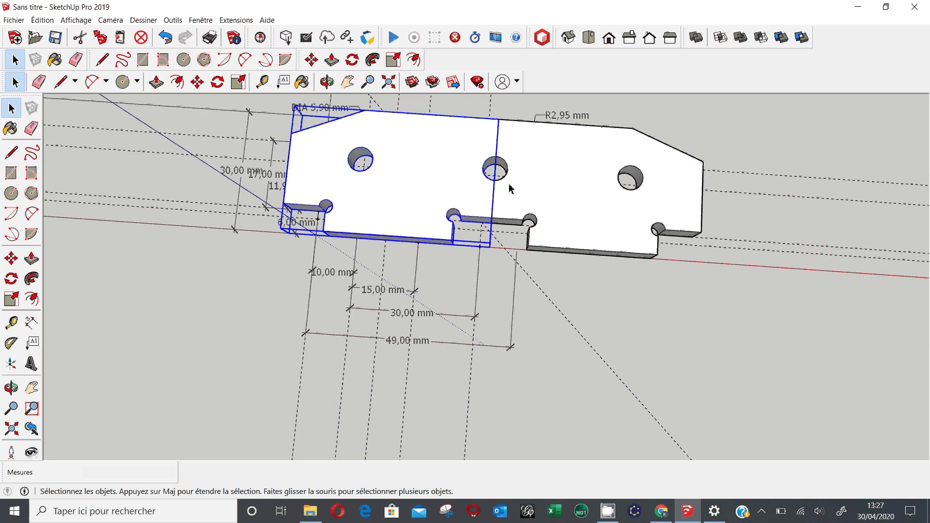
shift+click(586, 203)
right_click(553, 170)
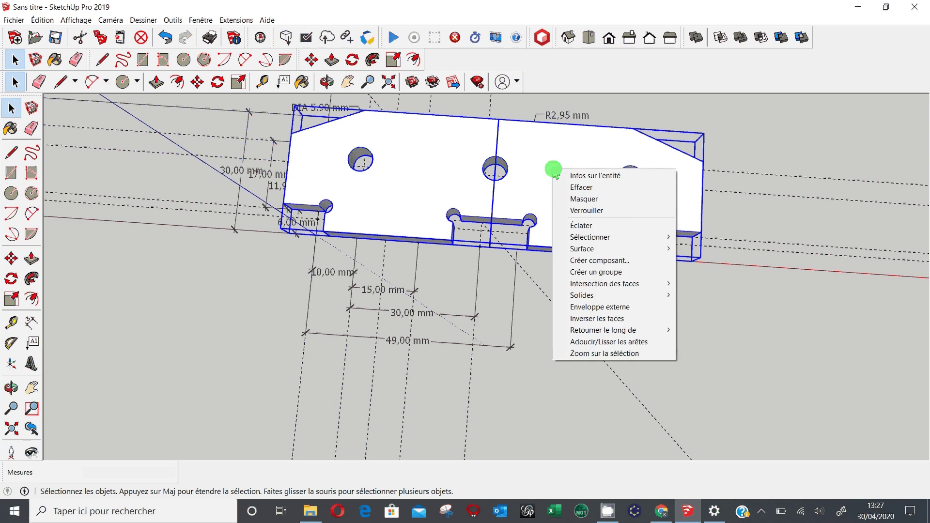
click(624, 272)
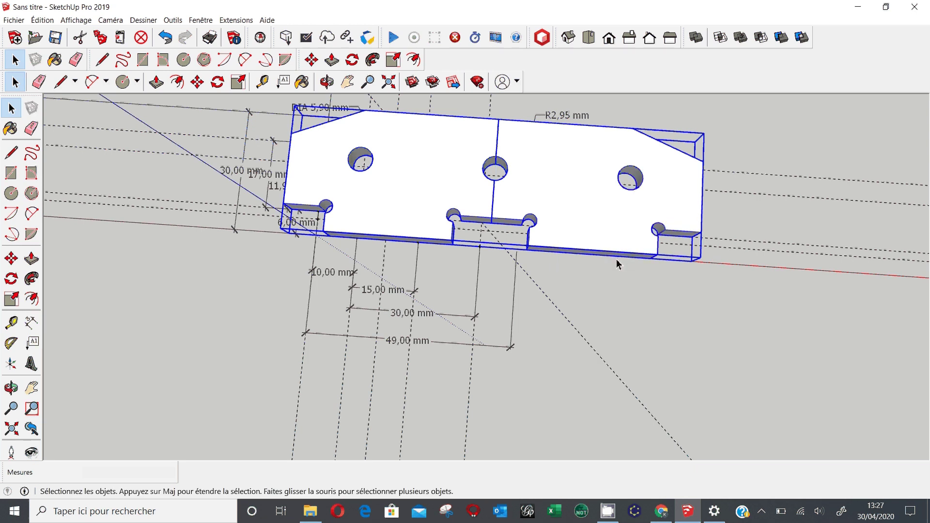
Move the grouped plates by about 8 mm and paste a copy of the group in front of them.
key(m)
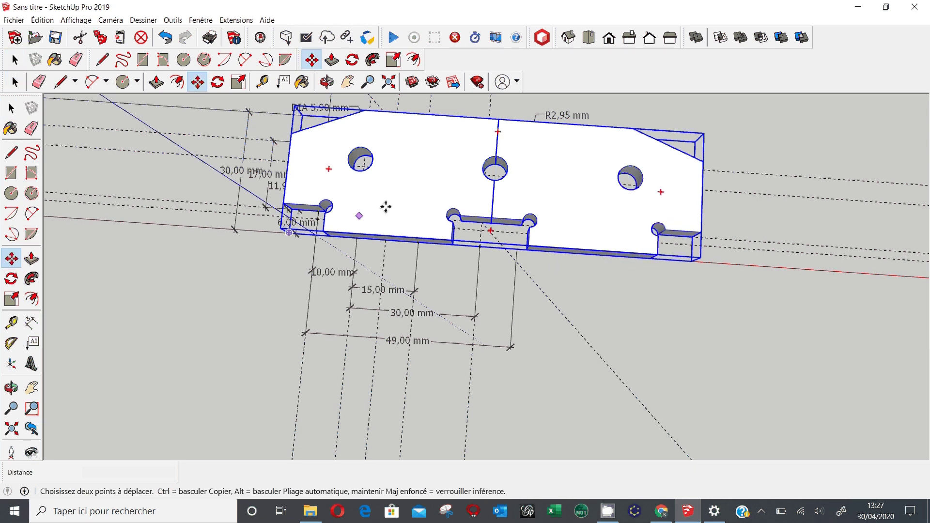
click(386, 207)
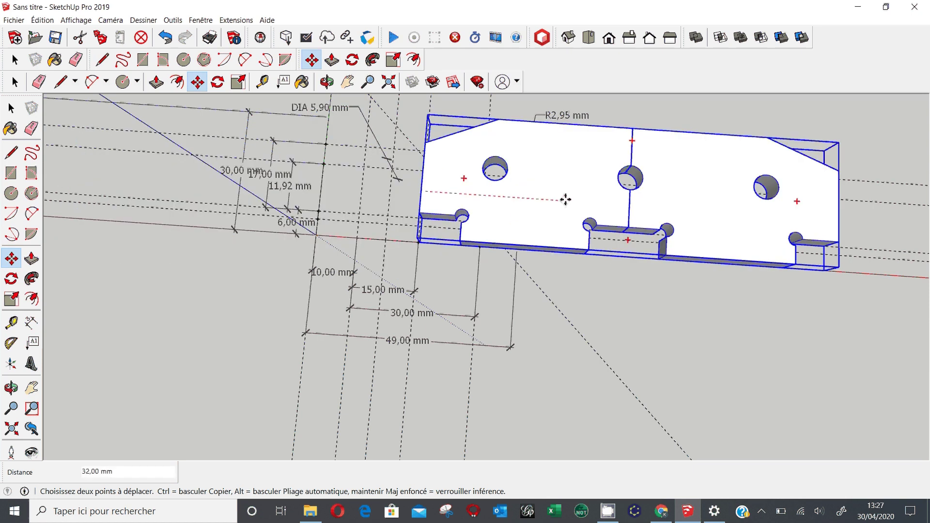
click(266, 146)
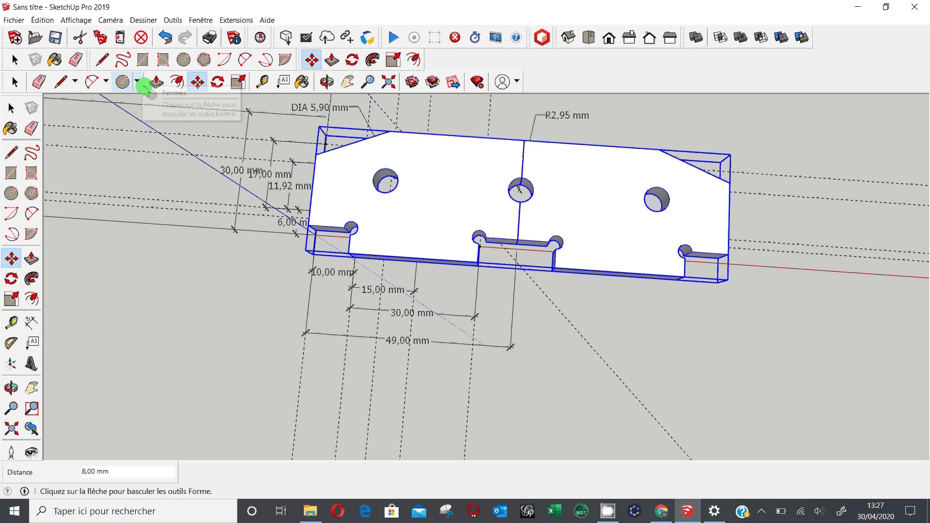
click(120, 39)
click(272, 396)
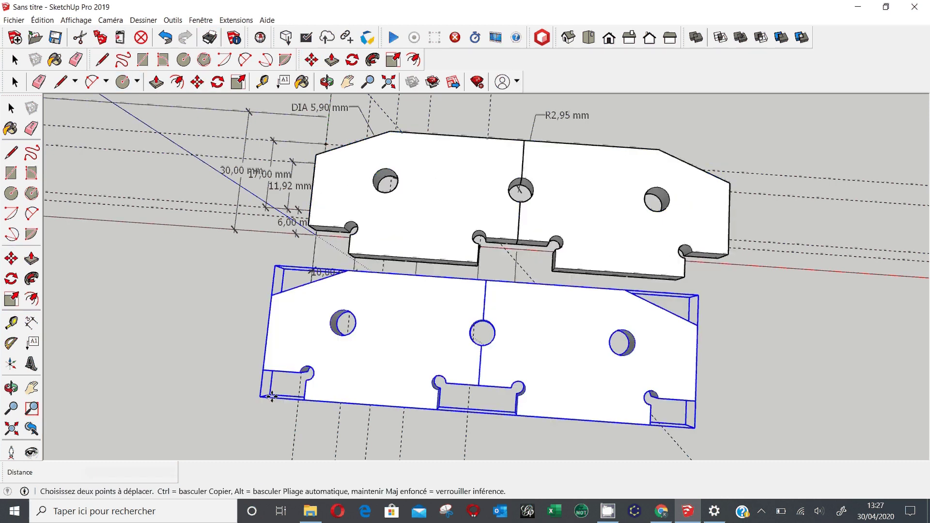
Rotate the pasted copy 90° about its long axis so it stands upright on its notched edge.
middle_drag(247, 324, 509, 243)
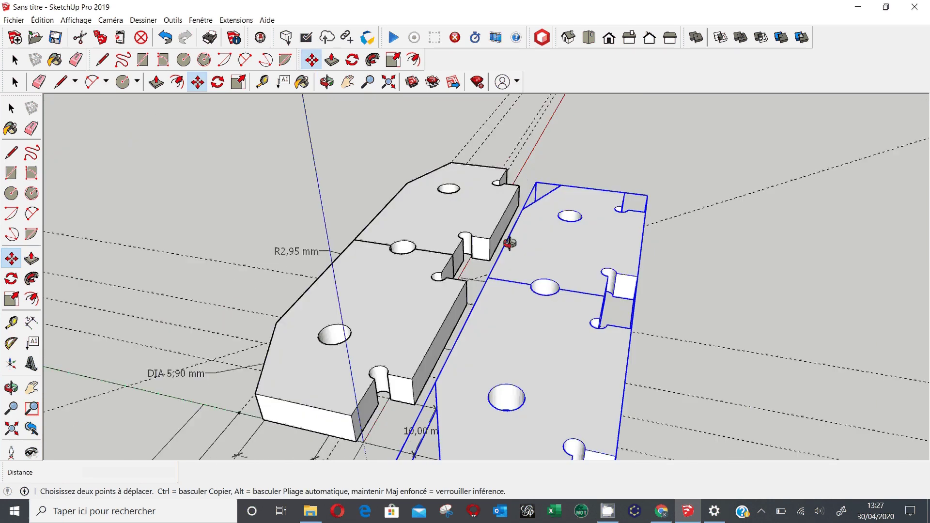
scroll(509, 243, down, 3)
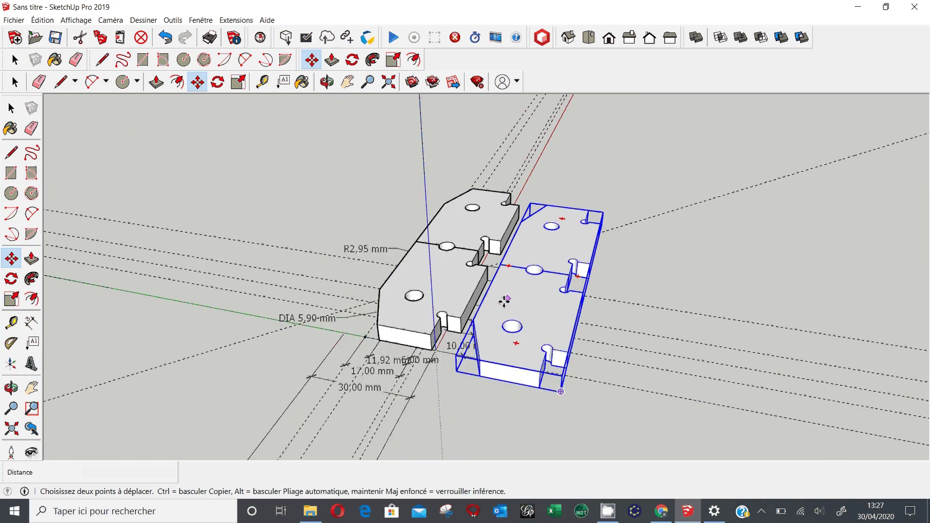
click(516, 343)
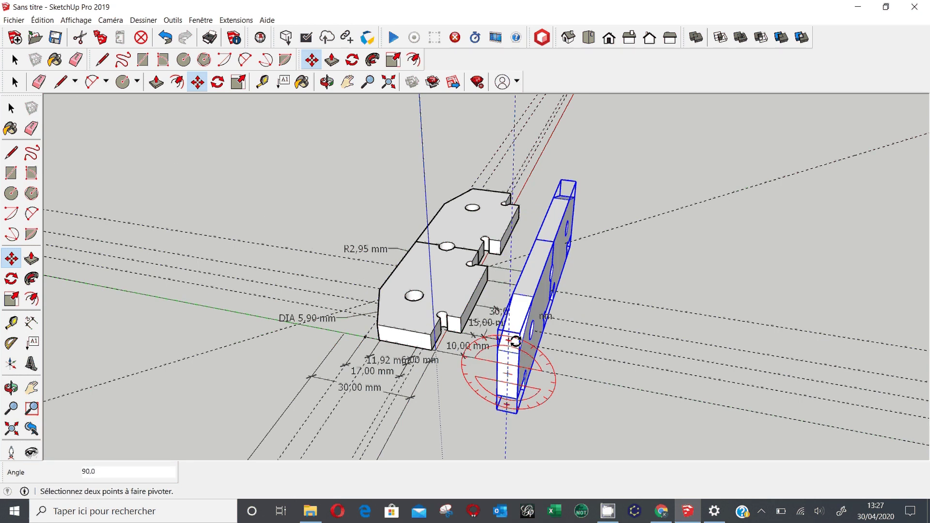
click(516, 342)
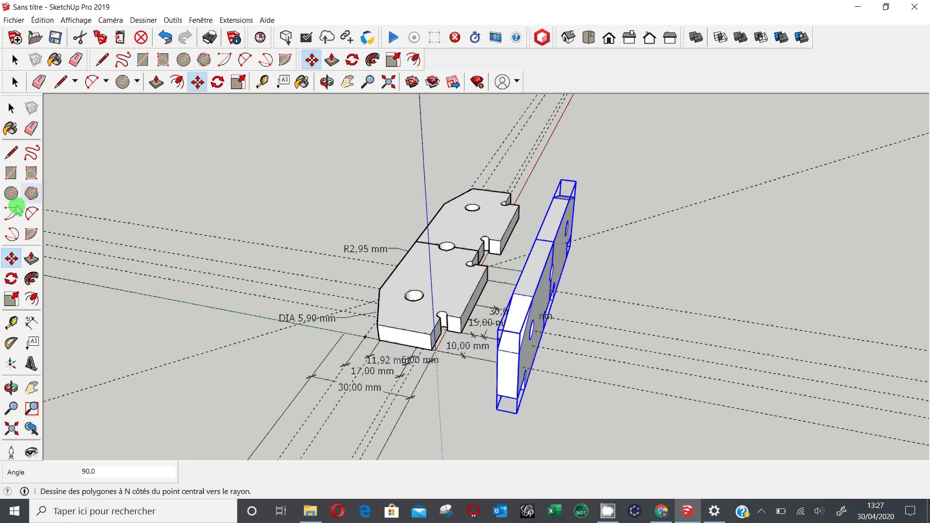
Rotate the original plate group 90° so it stands upright parallel to the copy.
click(15, 109)
click(401, 331)
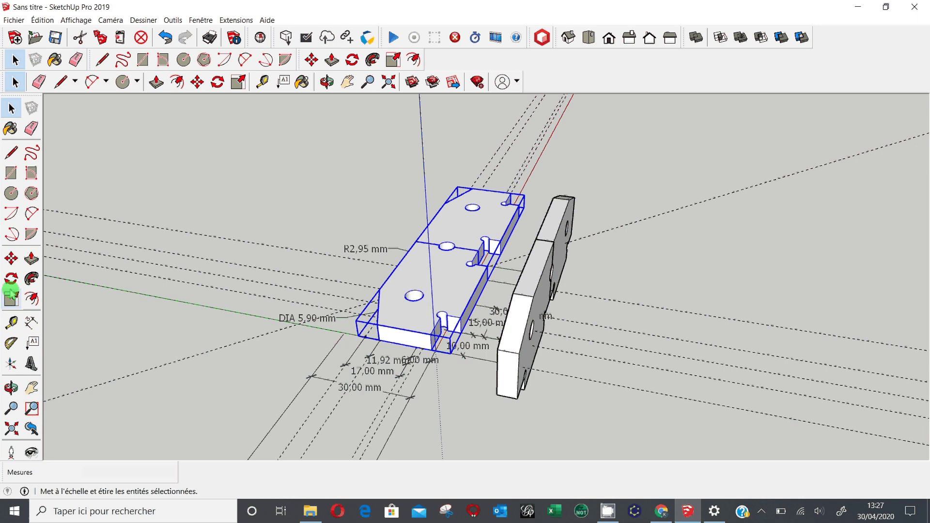
key(m)
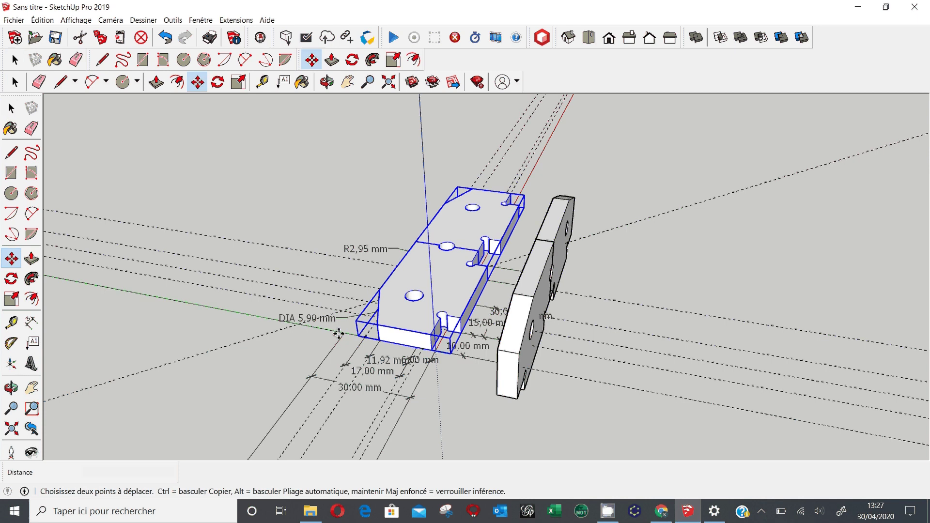
click(366, 333)
key(Escape)
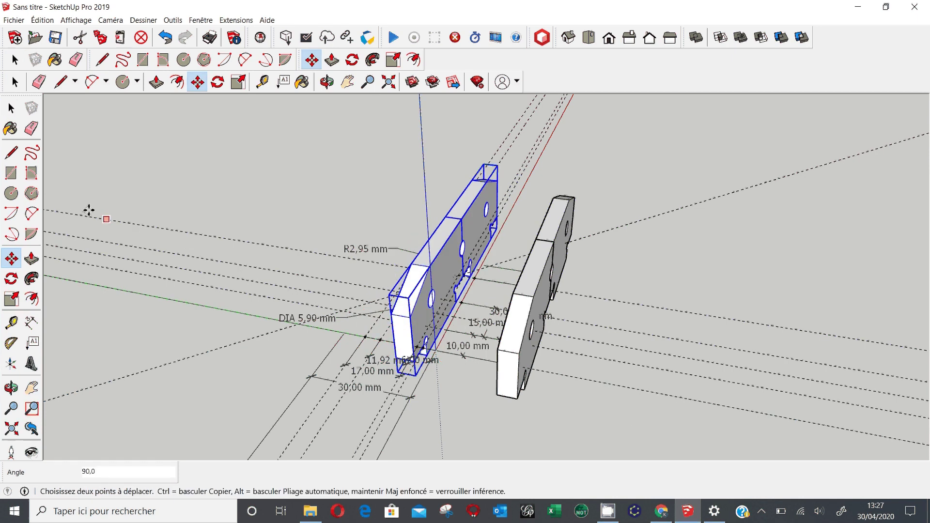
key(space)
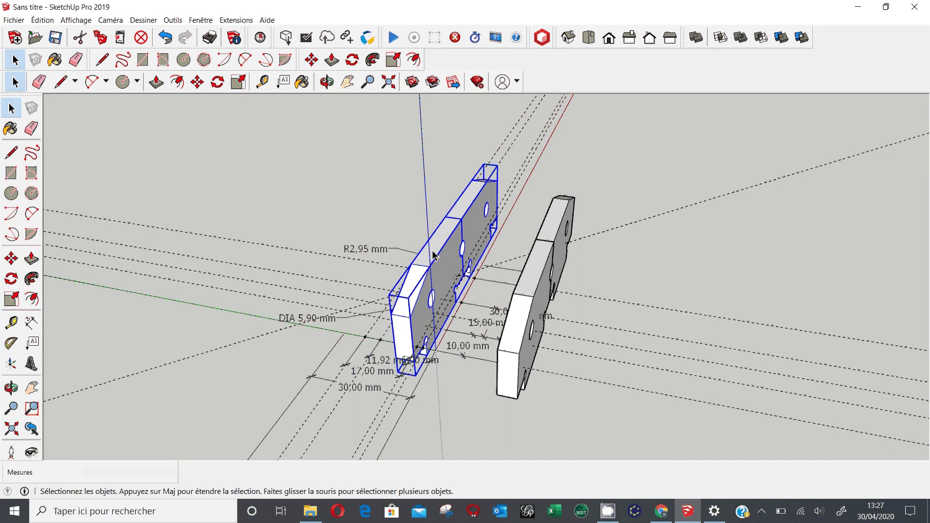
middle_drag(547, 274, 581, 341)
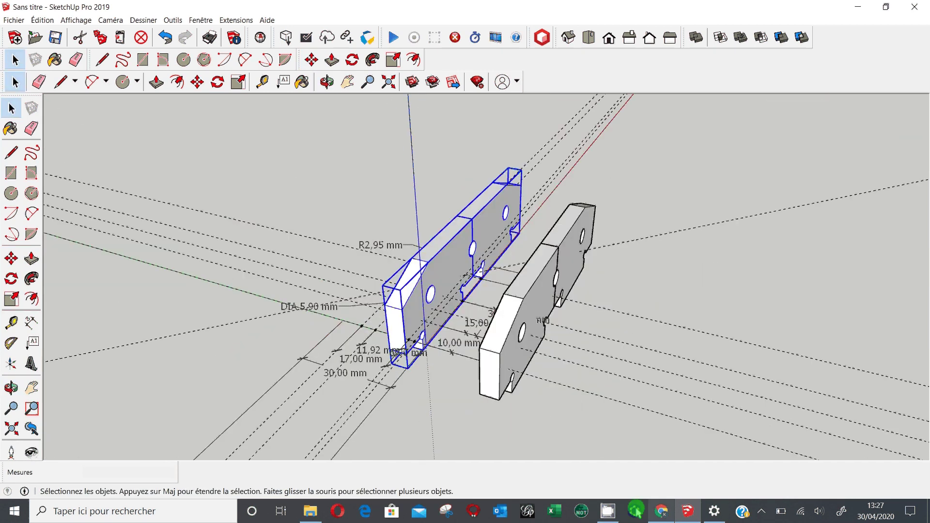
Switch to Chrome, maximize its window, review the tutorial PDF's page on the 6 mm extrusion and close the PDF.
click(661, 511)
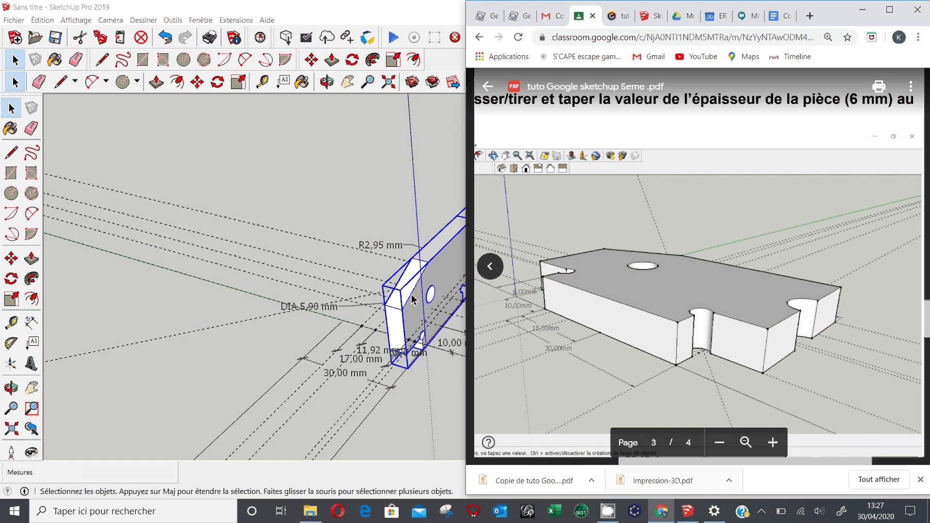
click(889, 10)
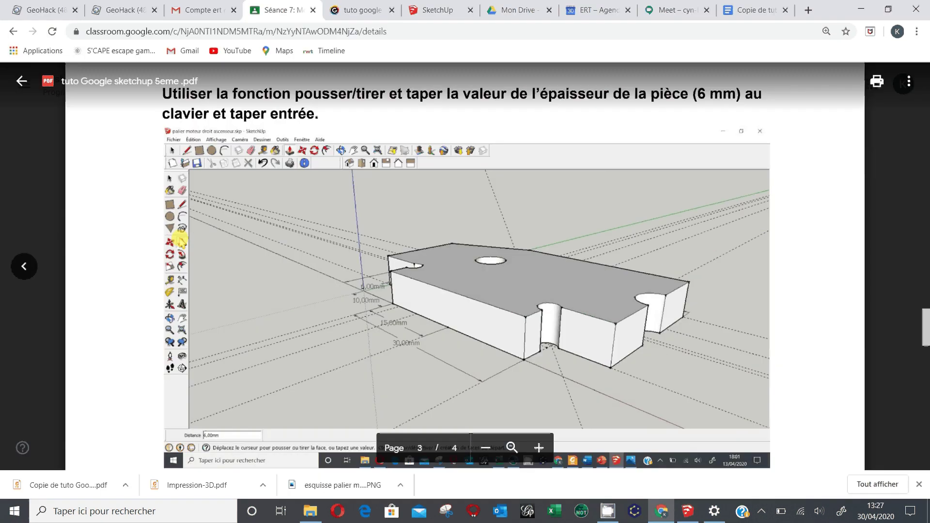
scroll(136, 234, down, 1)
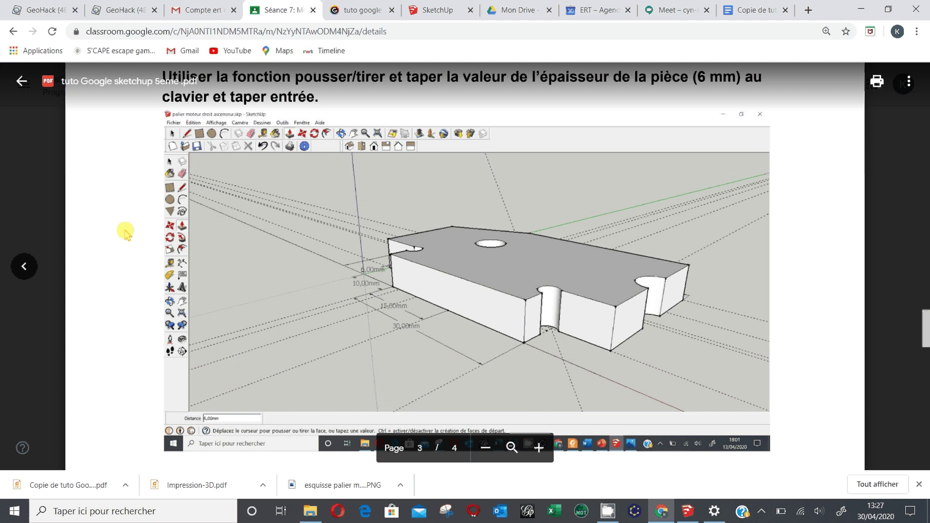
click(53, 116)
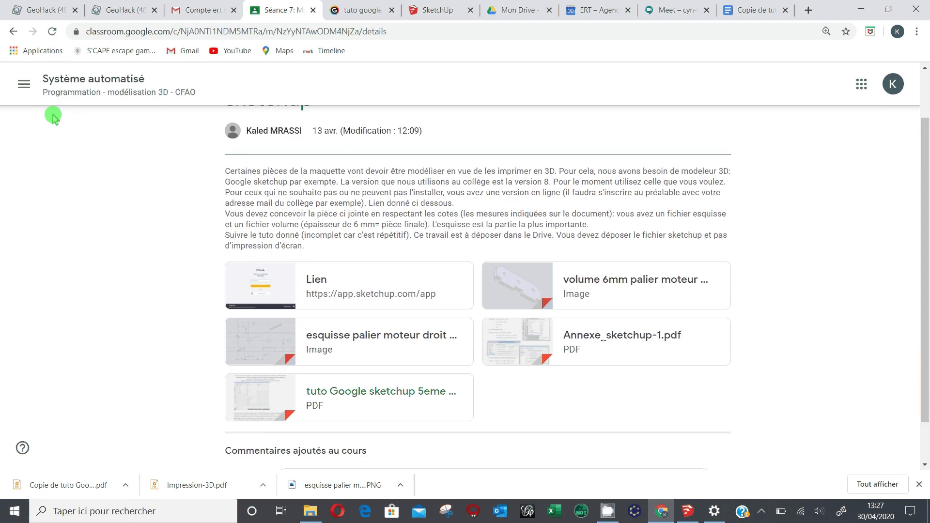
Open ASCENSEUR.pdf from the instructions of the course assignment "Séance 6: Programmation ascenseur - étage".
click(73, 96)
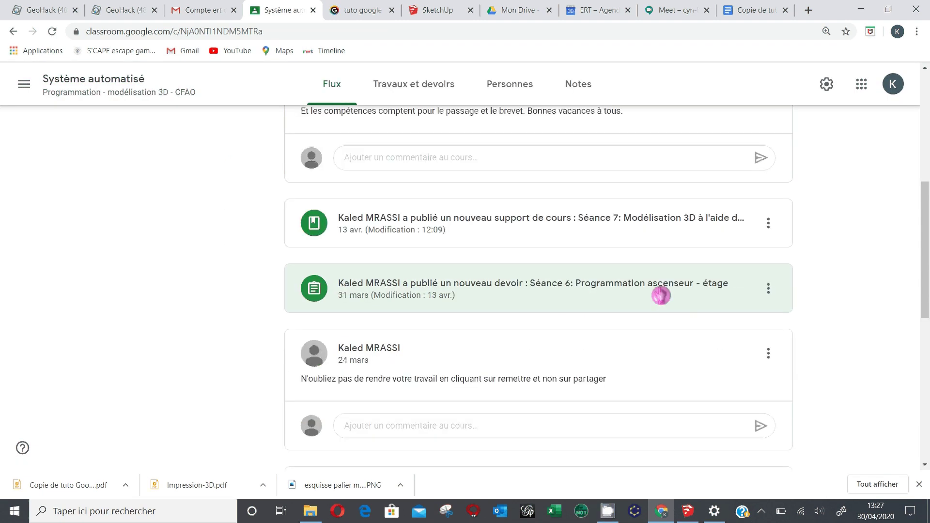
click(659, 297)
click(410, 86)
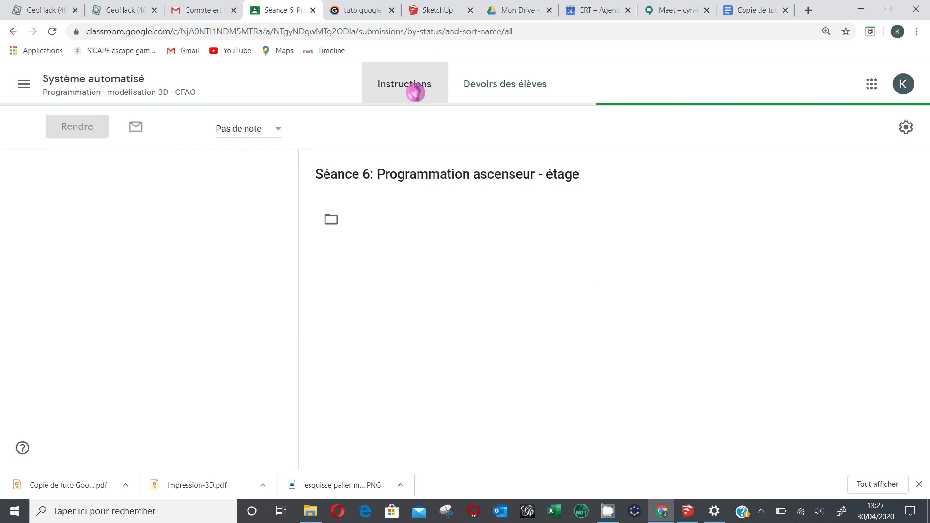
scroll(486, 262, down, 6)
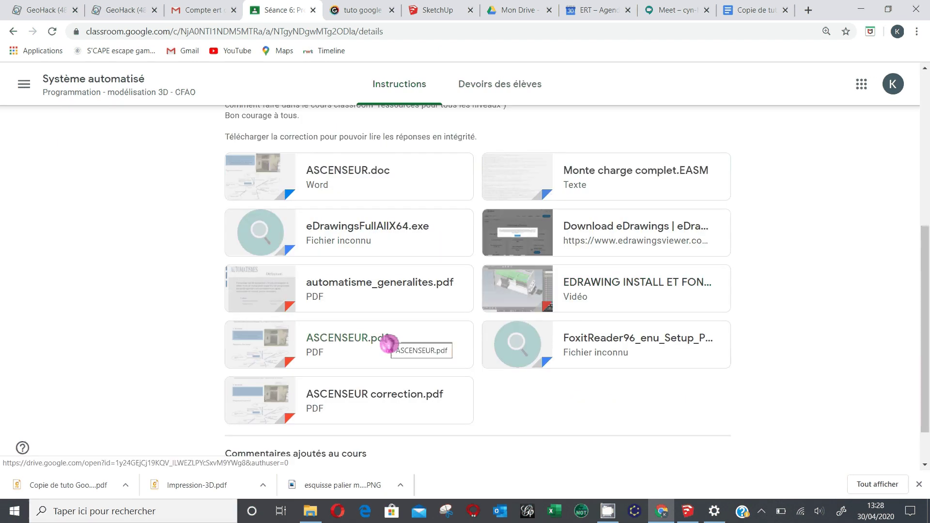
click(366, 351)
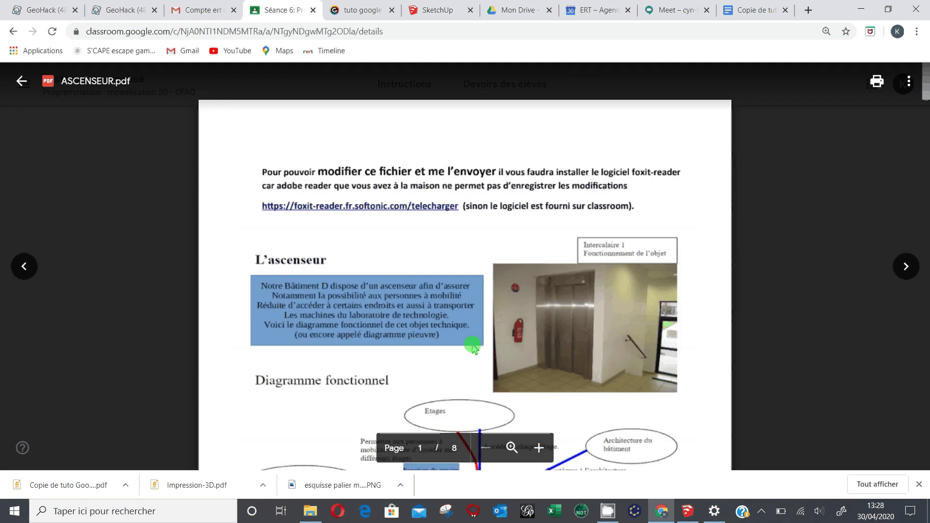
Examine the "Maquette volumique" drawing on page 4 at 200 % zoom, focusing on the two parallel motor bearing plates.
scroll(473, 346, down, 10)
scroll(472, 344, down, 10)
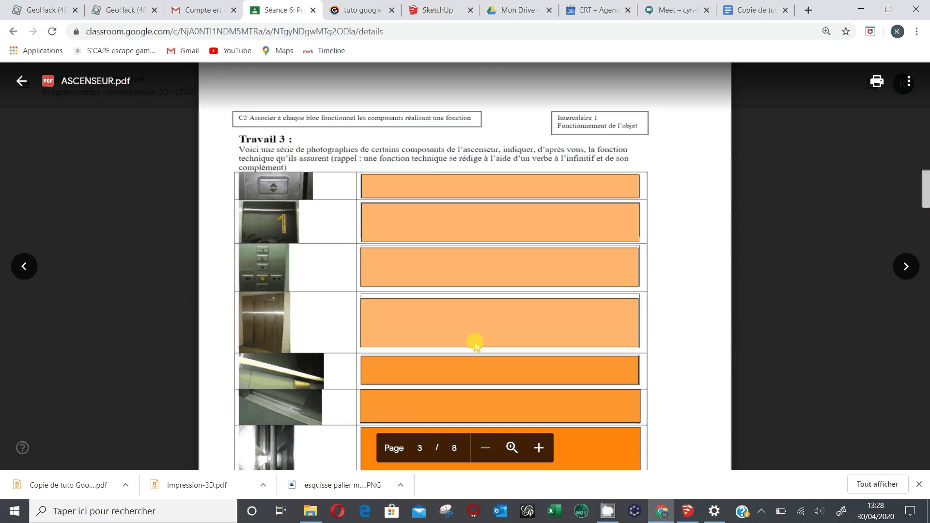
scroll(474, 343, down, 10)
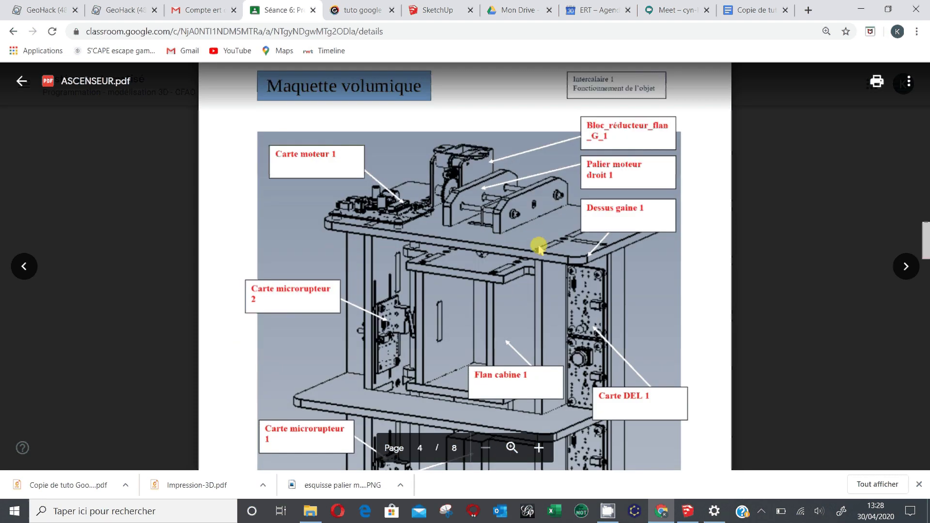
ctrl+scroll(539, 247, up, 3)
ctrl+scroll(615, 299, up, 1)
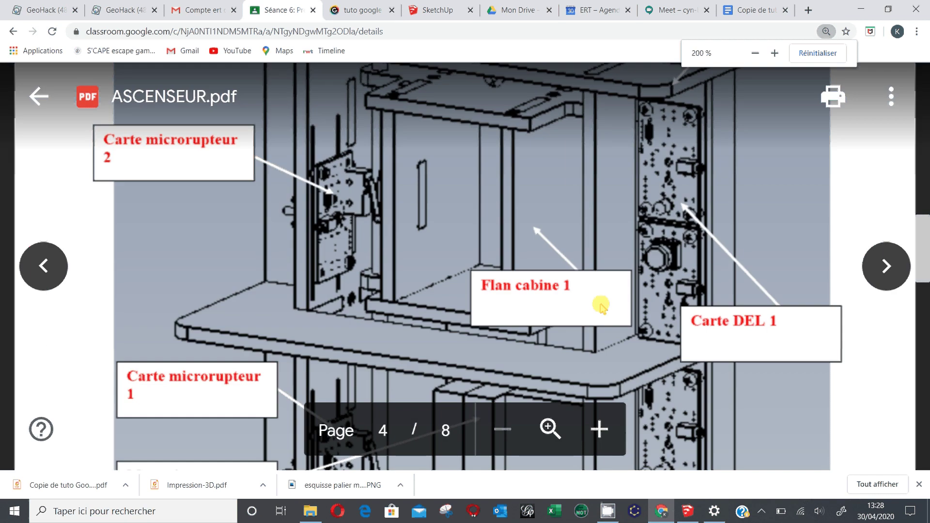
scroll(599, 287, down, 4)
scroll(599, 286, up, 3)
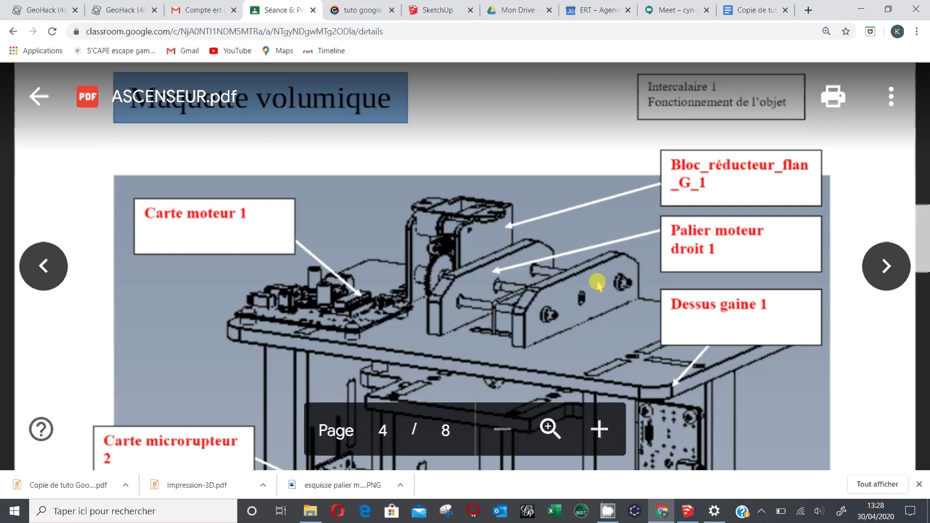
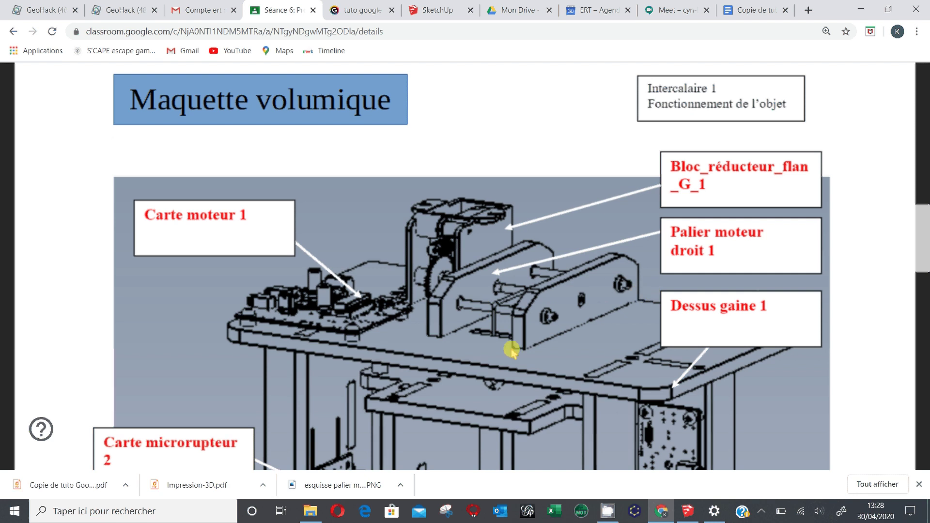
scroll(511, 350, down, 1)
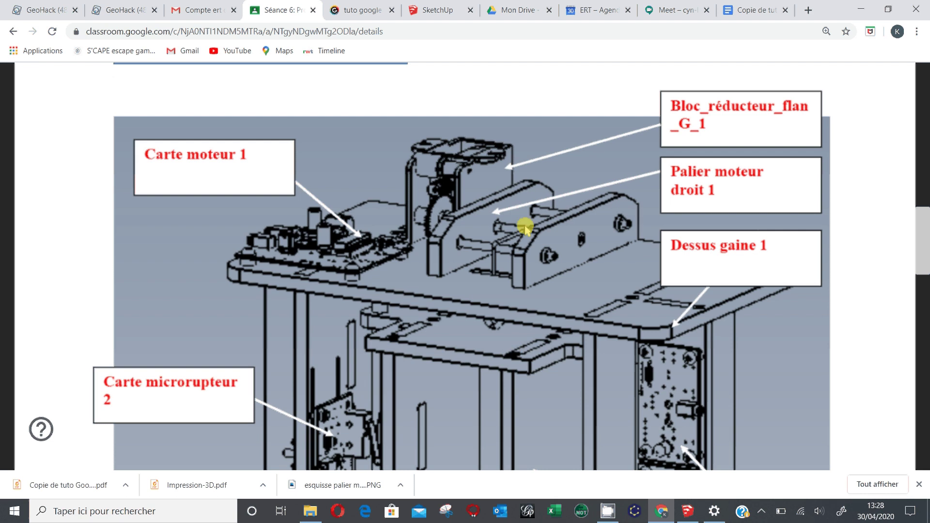
Look at the SketchUp web app's empty model in the browser and switch back to SketchUp Pro.
click(431, 11)
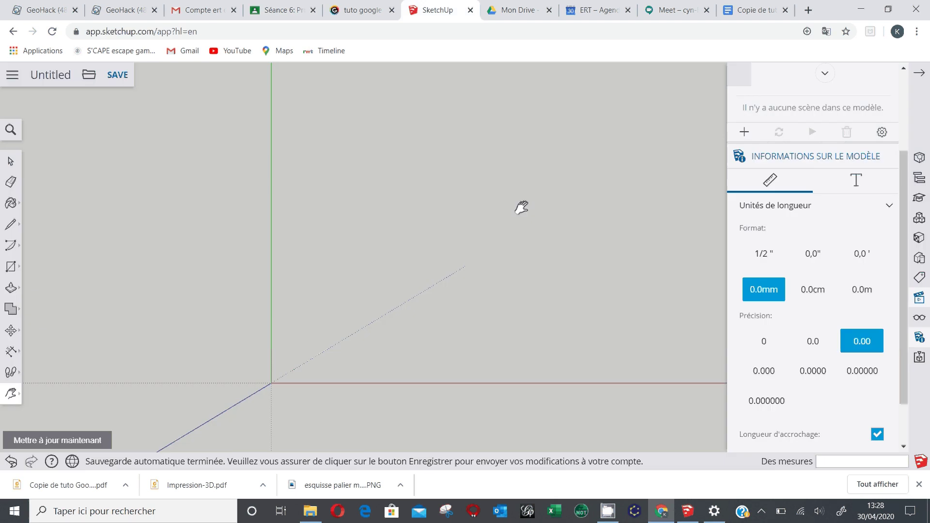
scroll(533, 216, down, 3)
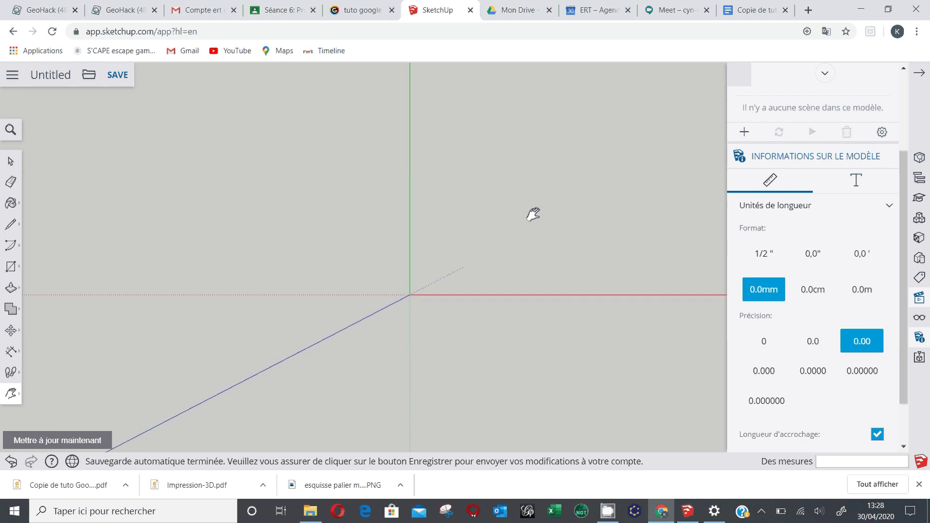
click(688, 511)
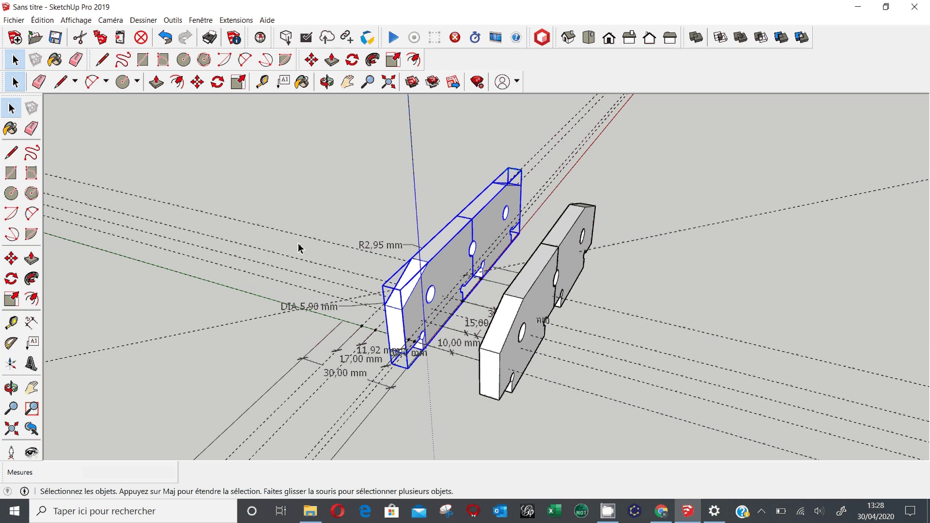
Locate the STL export command, deselect the plates, and view and close the program's version information.
click(19, 23)
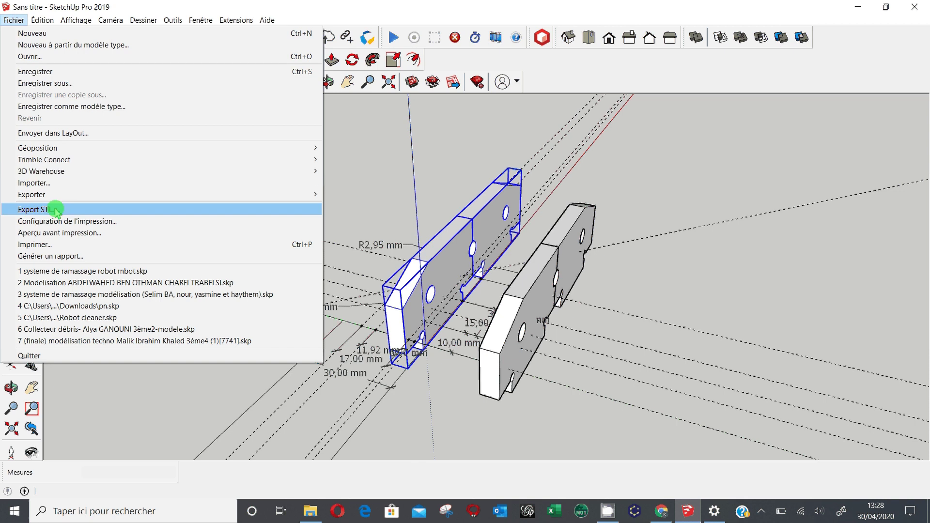
click(736, 287)
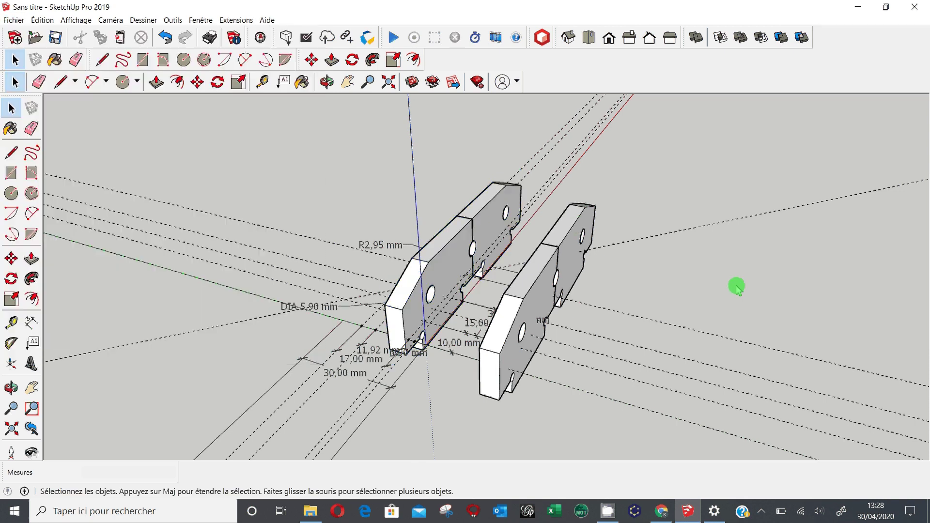
click(267, 19)
click(312, 113)
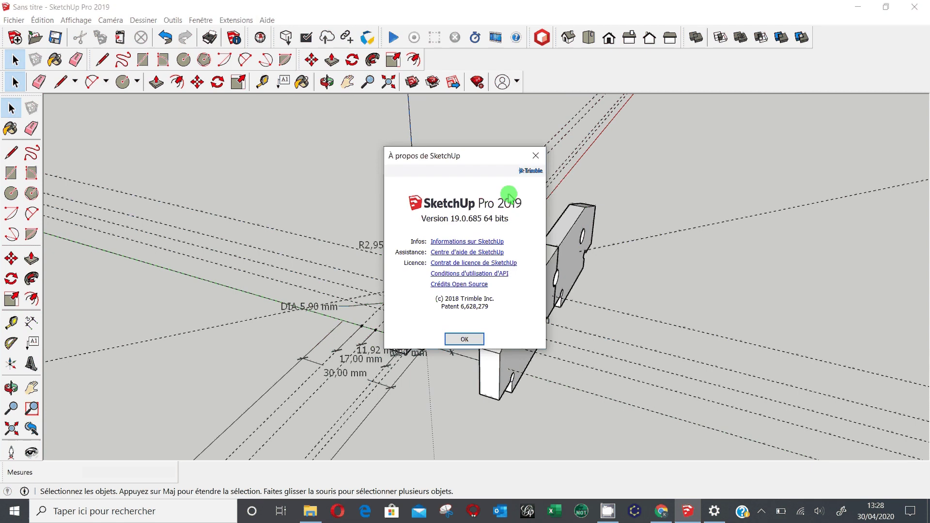
click(539, 157)
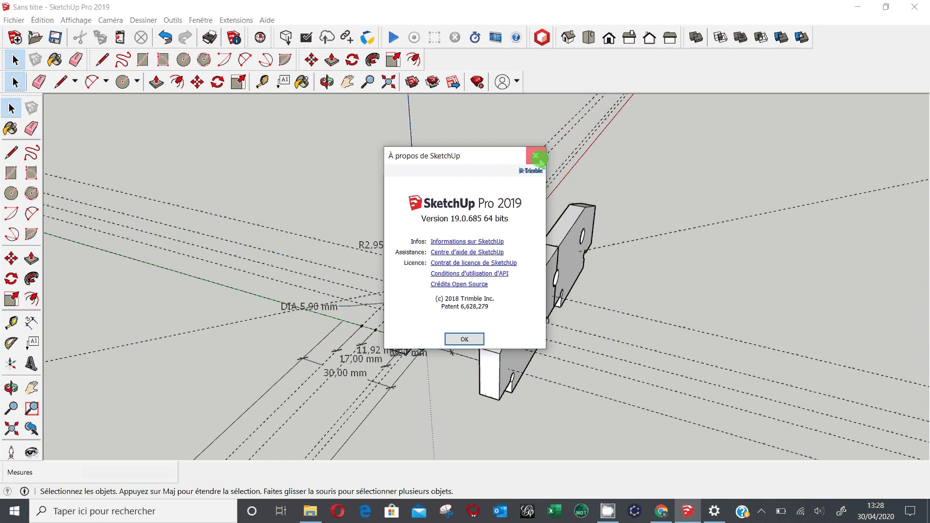
Start saving the model under a new name, choosing SketchUp Version 8 (*.skp) as file type and PALIER MOTEUR ASCENSEUR as file name.
click(13, 20)
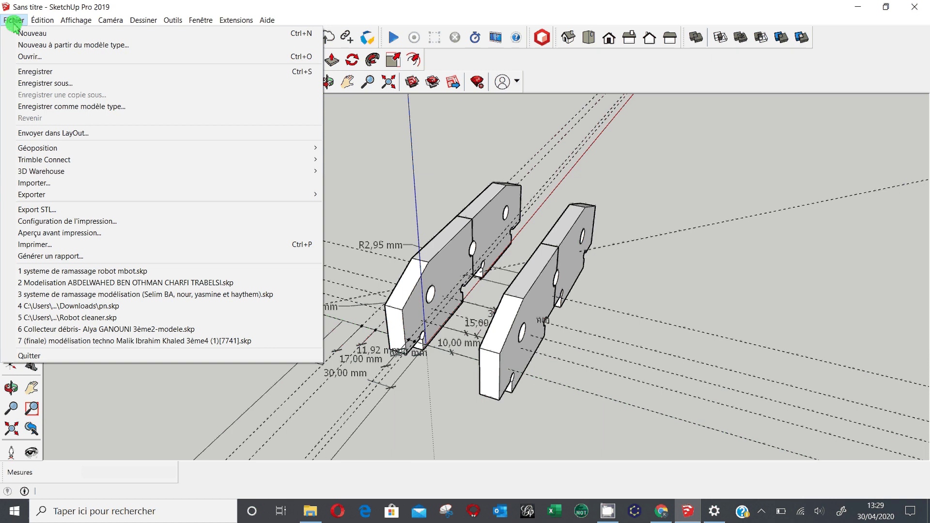
click(88, 87)
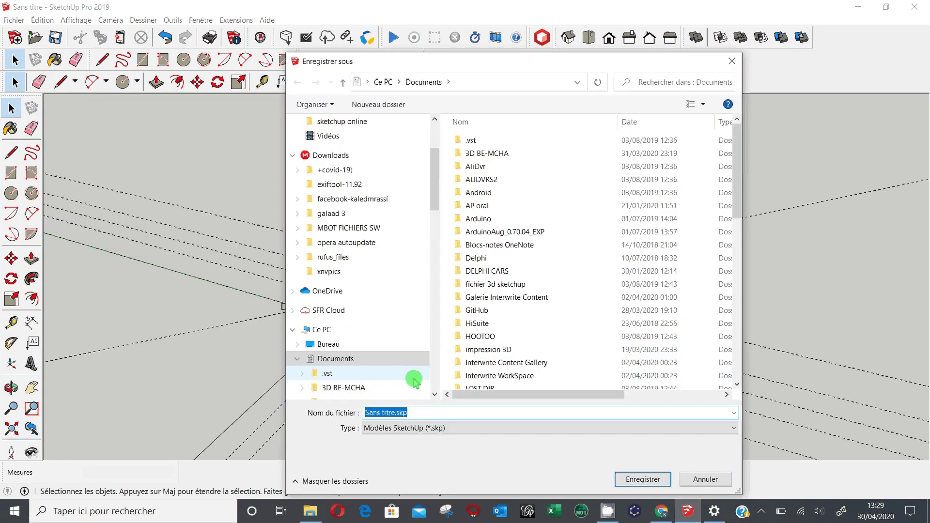
click(445, 428)
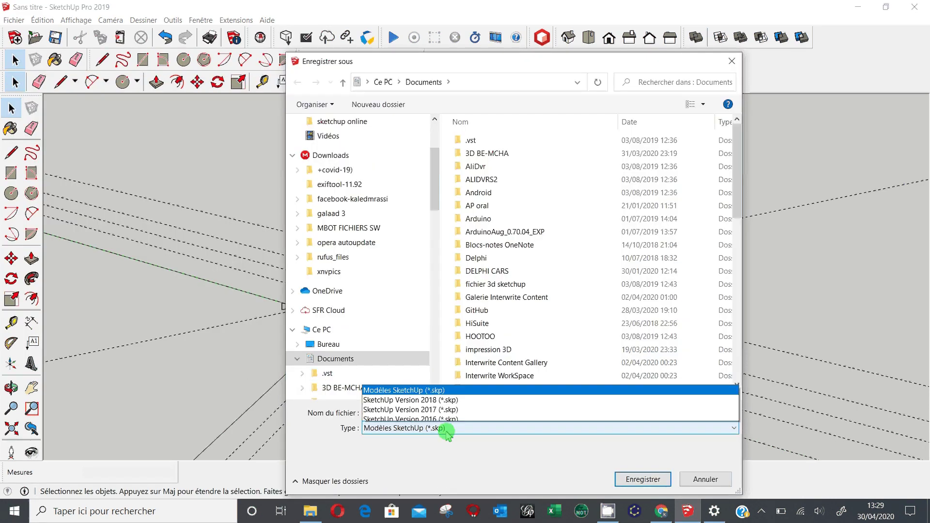
click(430, 372)
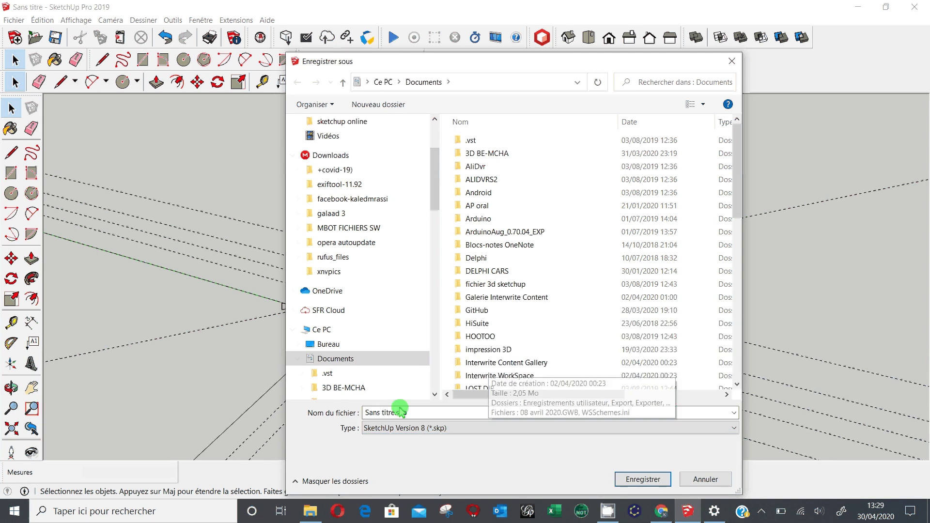
click(373, 412)
text(P)
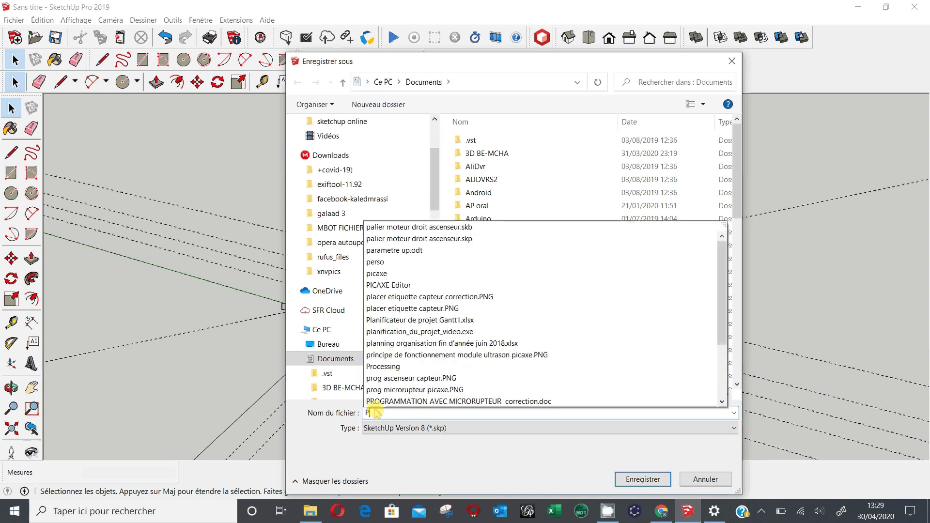
text(ALIER MO)
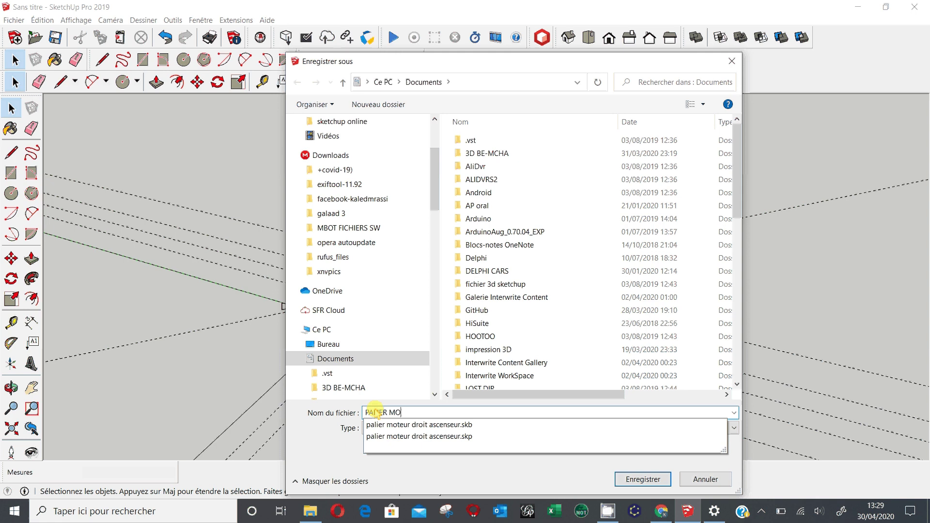
text(TEUR ASCENSEU)
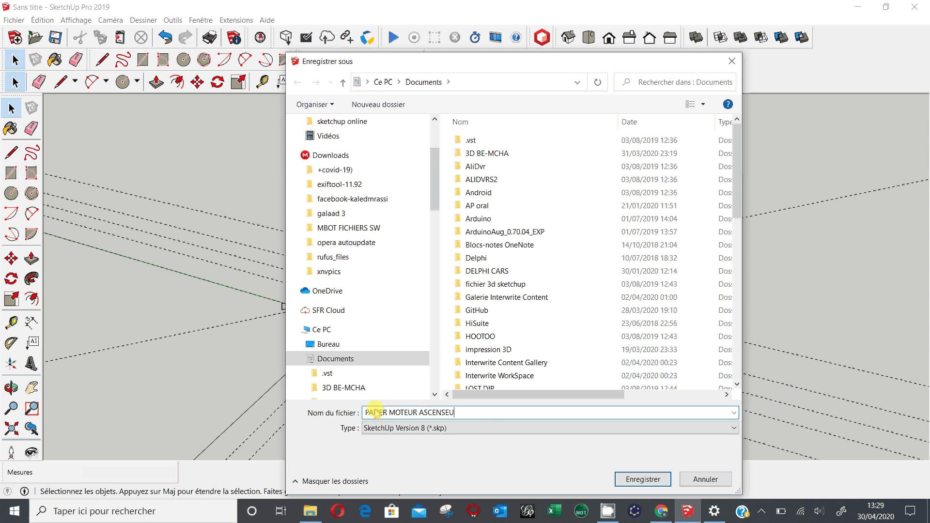
text(R)
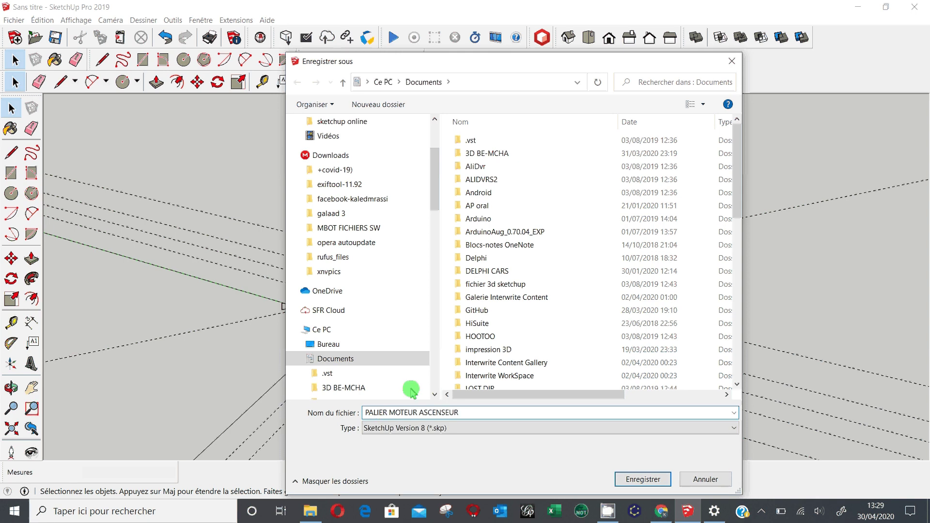
Choose the "sketchup online" folder in Documents as the destination and save the file there.
click(535, 340)
scroll(535, 342, down, 3)
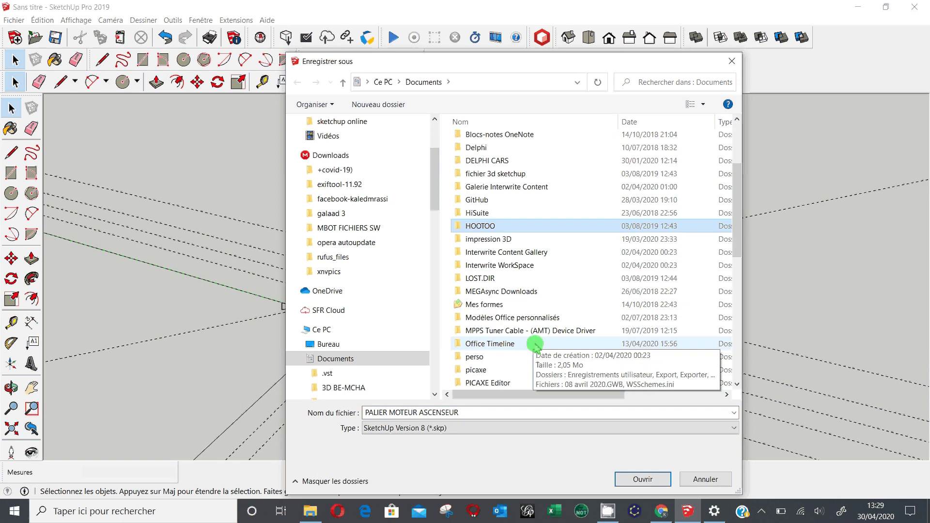
scroll(535, 344, down, 3)
scroll(535, 345, down, 2)
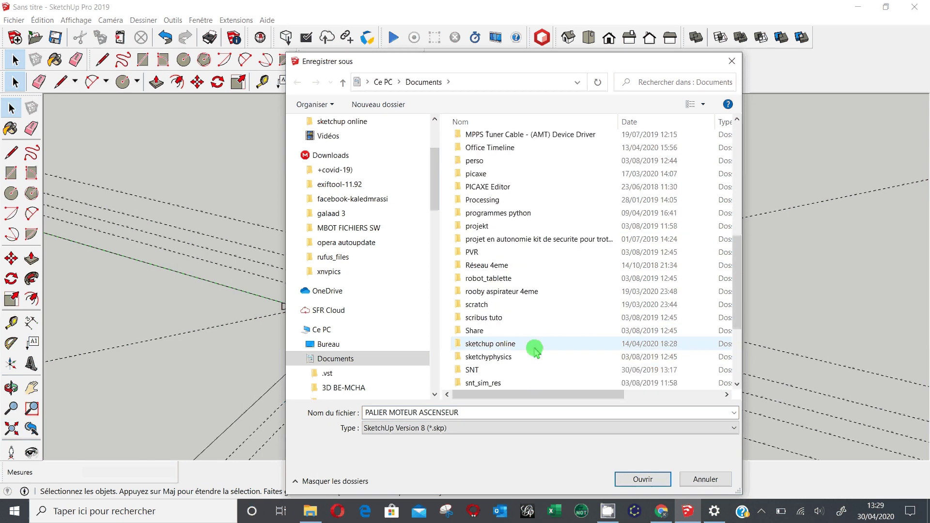
double_click(535, 345)
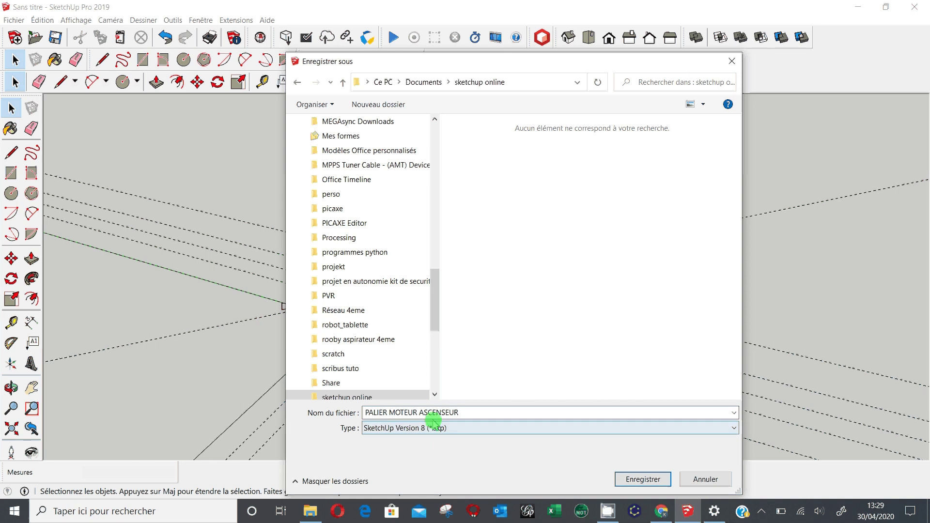
click(636, 479)
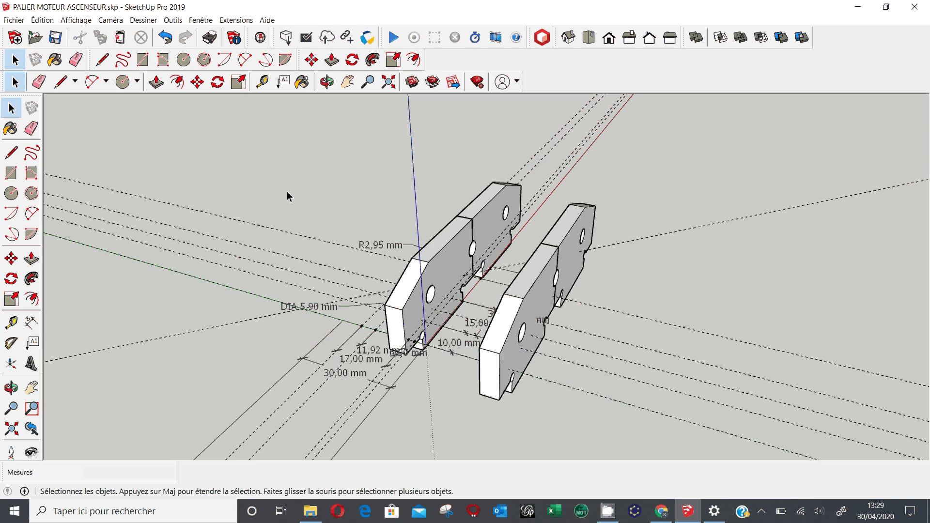
click(256, 19)
click(257, 20)
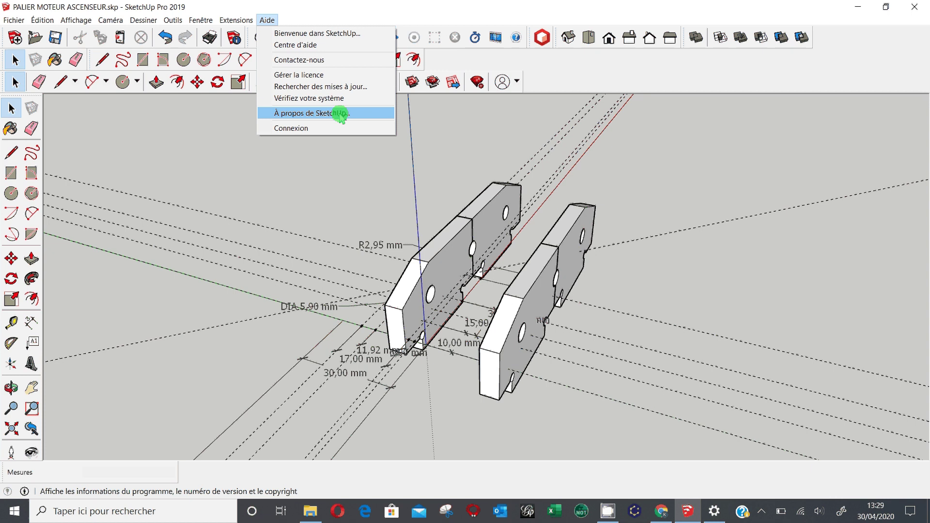
click(289, 183)
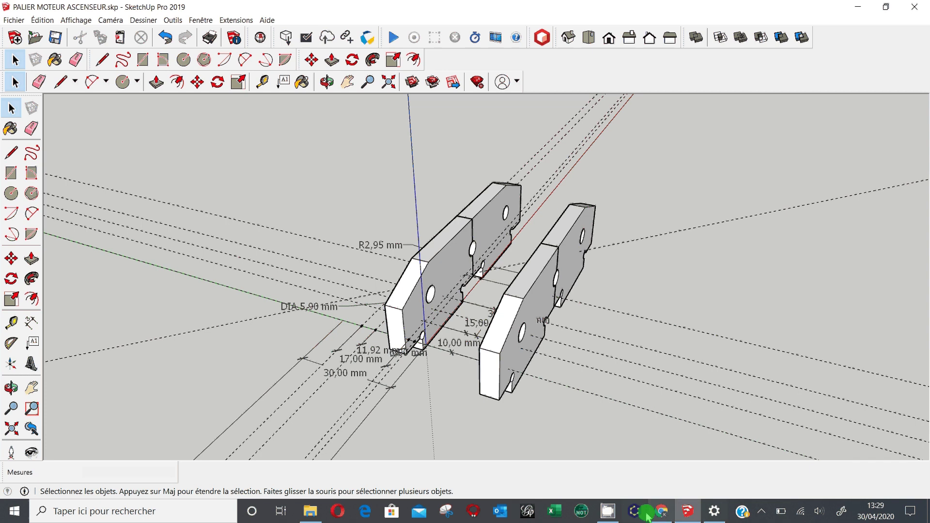
click(610, 510)
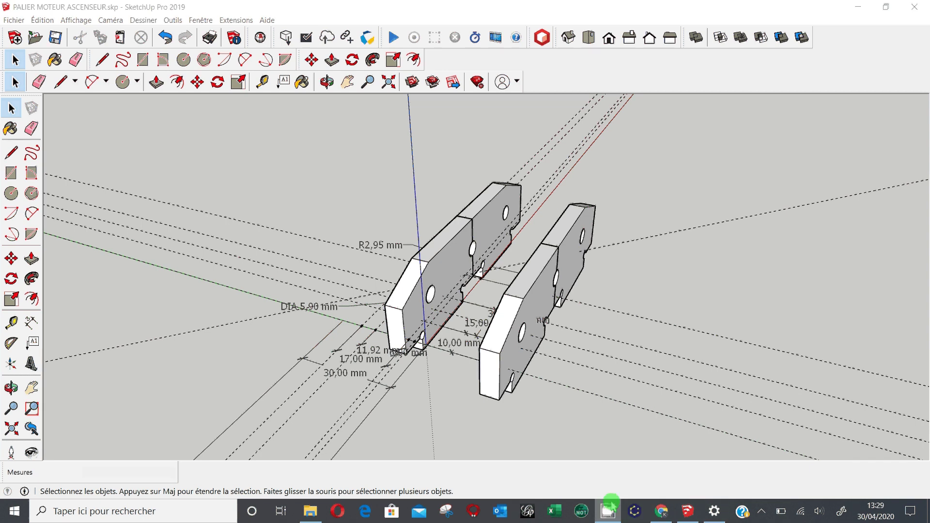
click(765, 513)
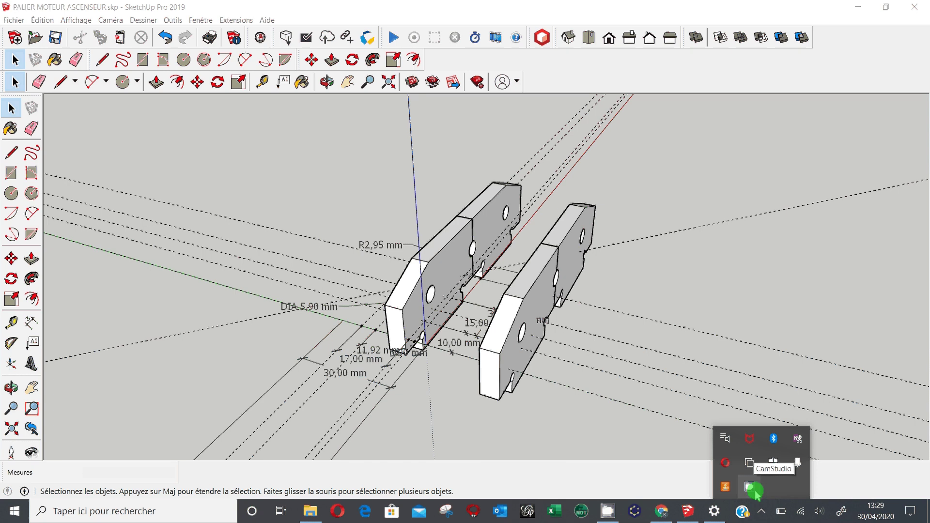
click(754, 491)
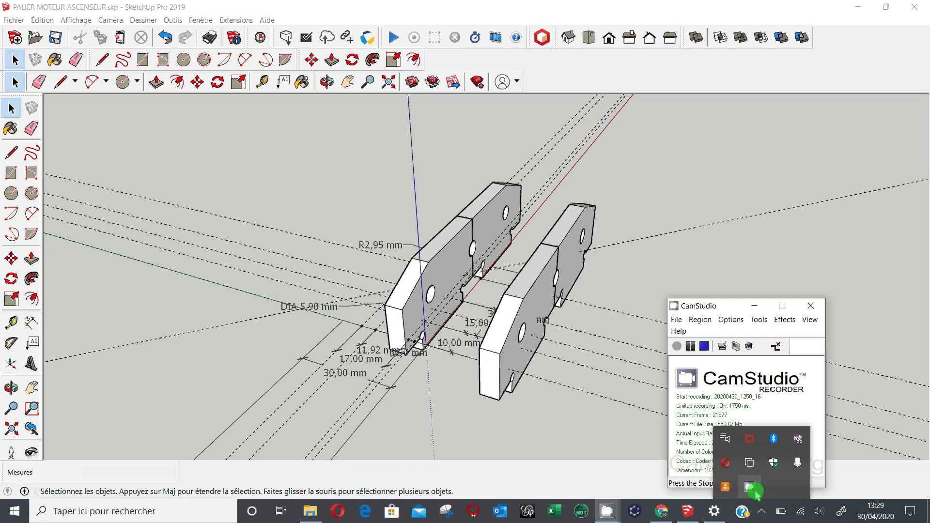
drag(728, 300, 738, 171)
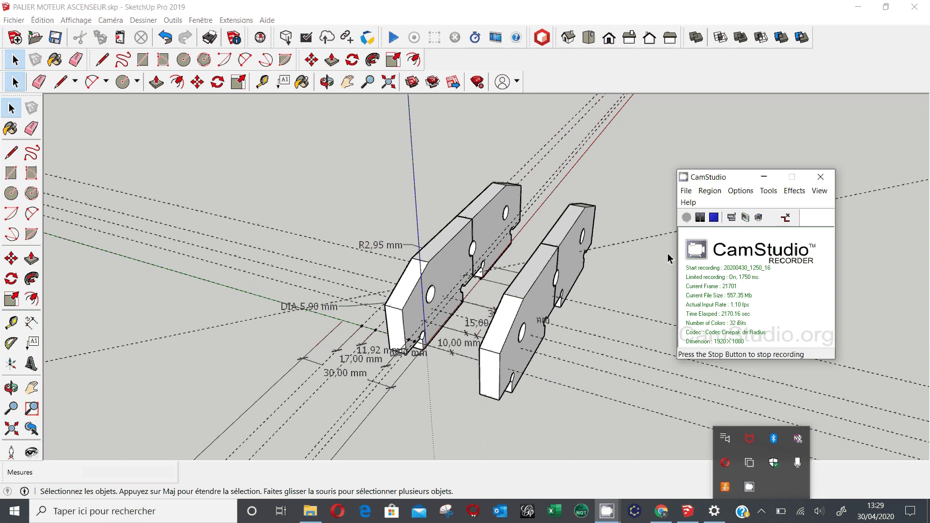
click(669, 257)
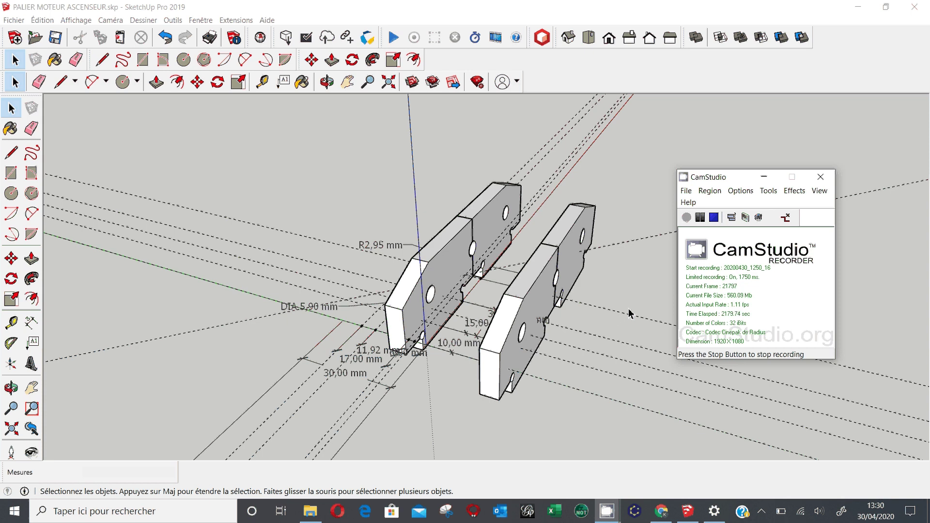
click(714, 218)
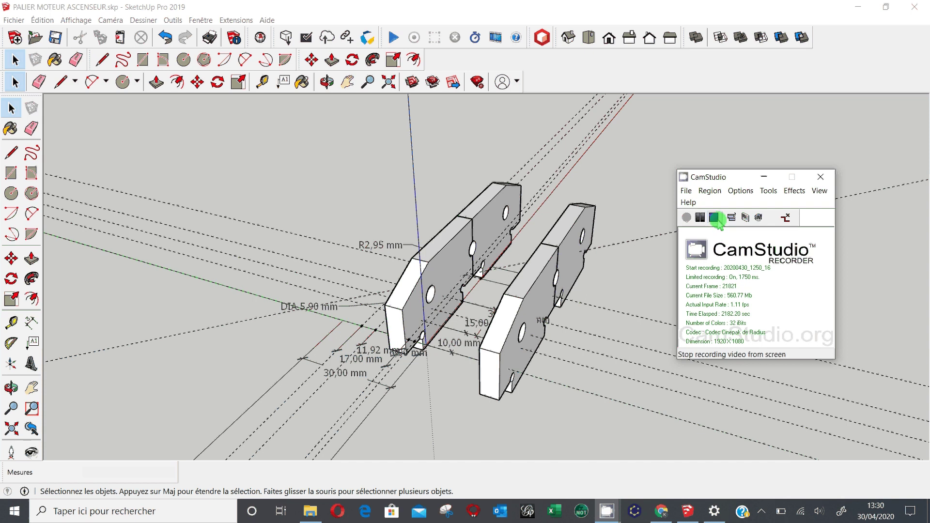